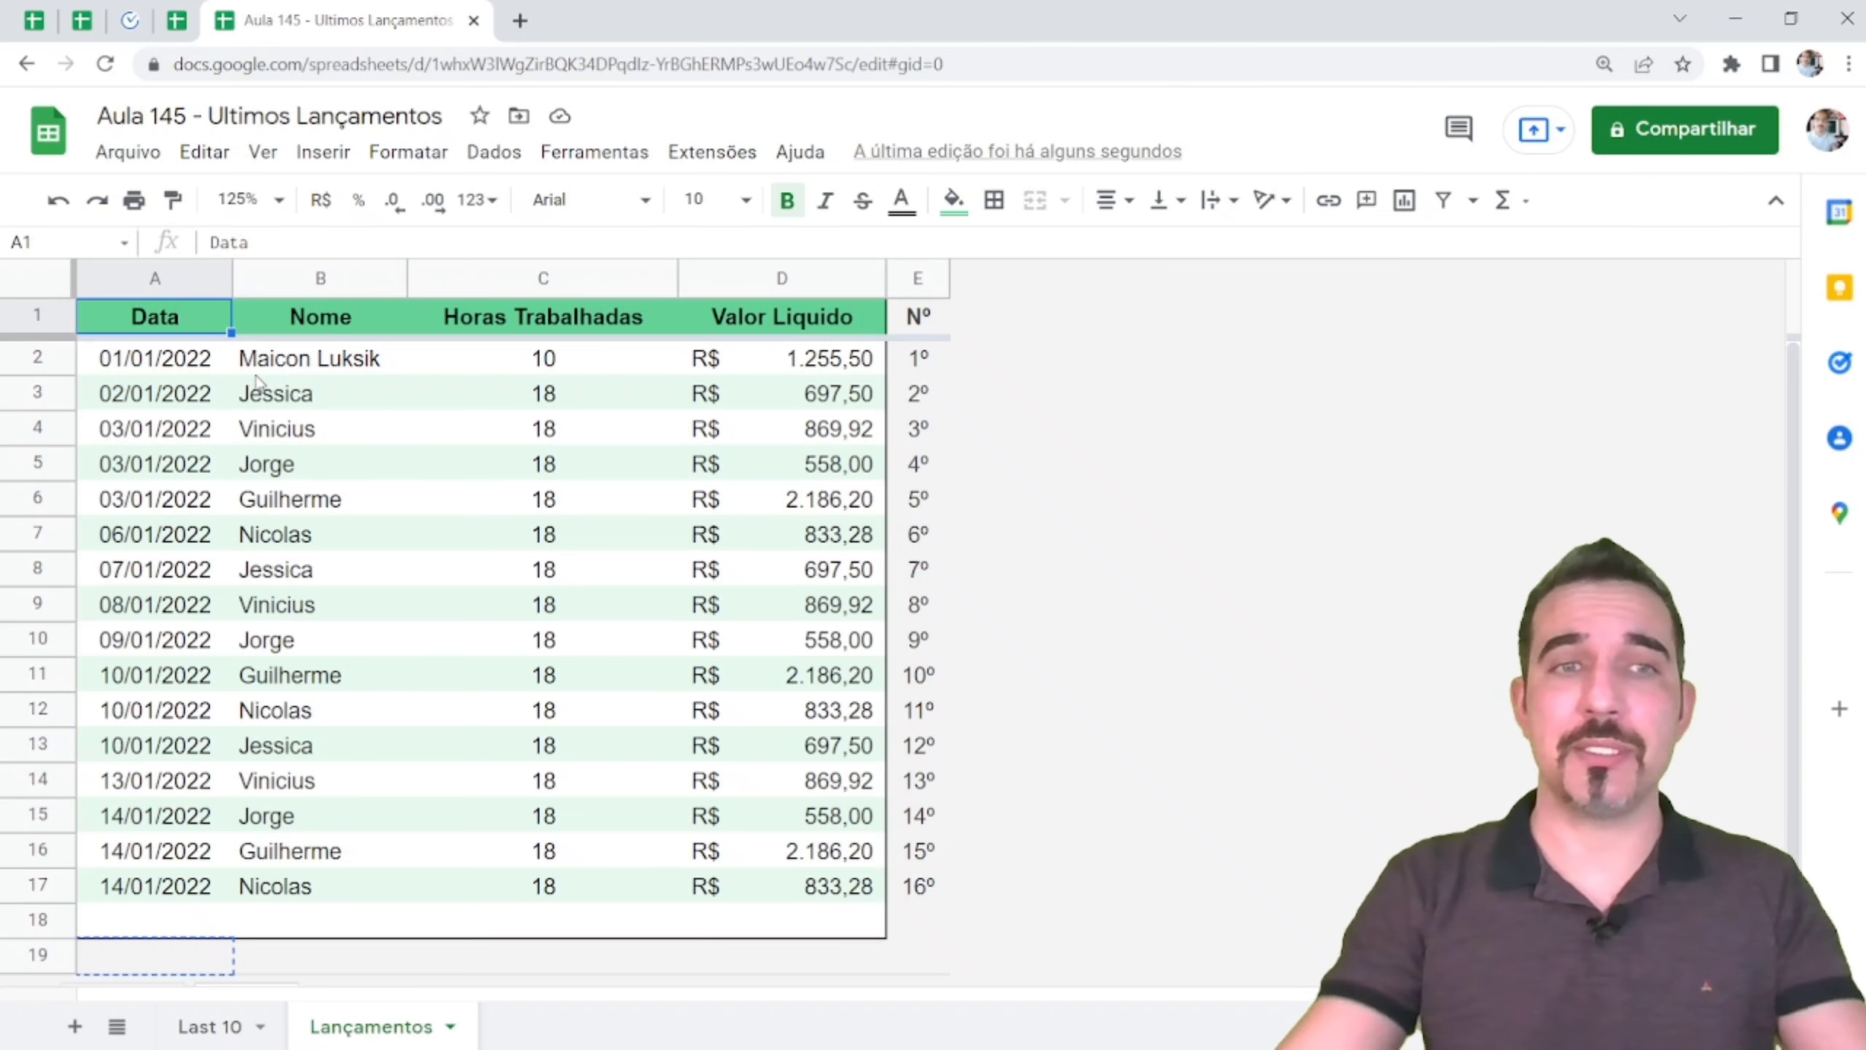
# - Examine the Lançamentos table, from the first and last dates and names to the entry numbers in column E
pyautogui.moveTo(177, 320); pyautogui.dragTo(827, 749)
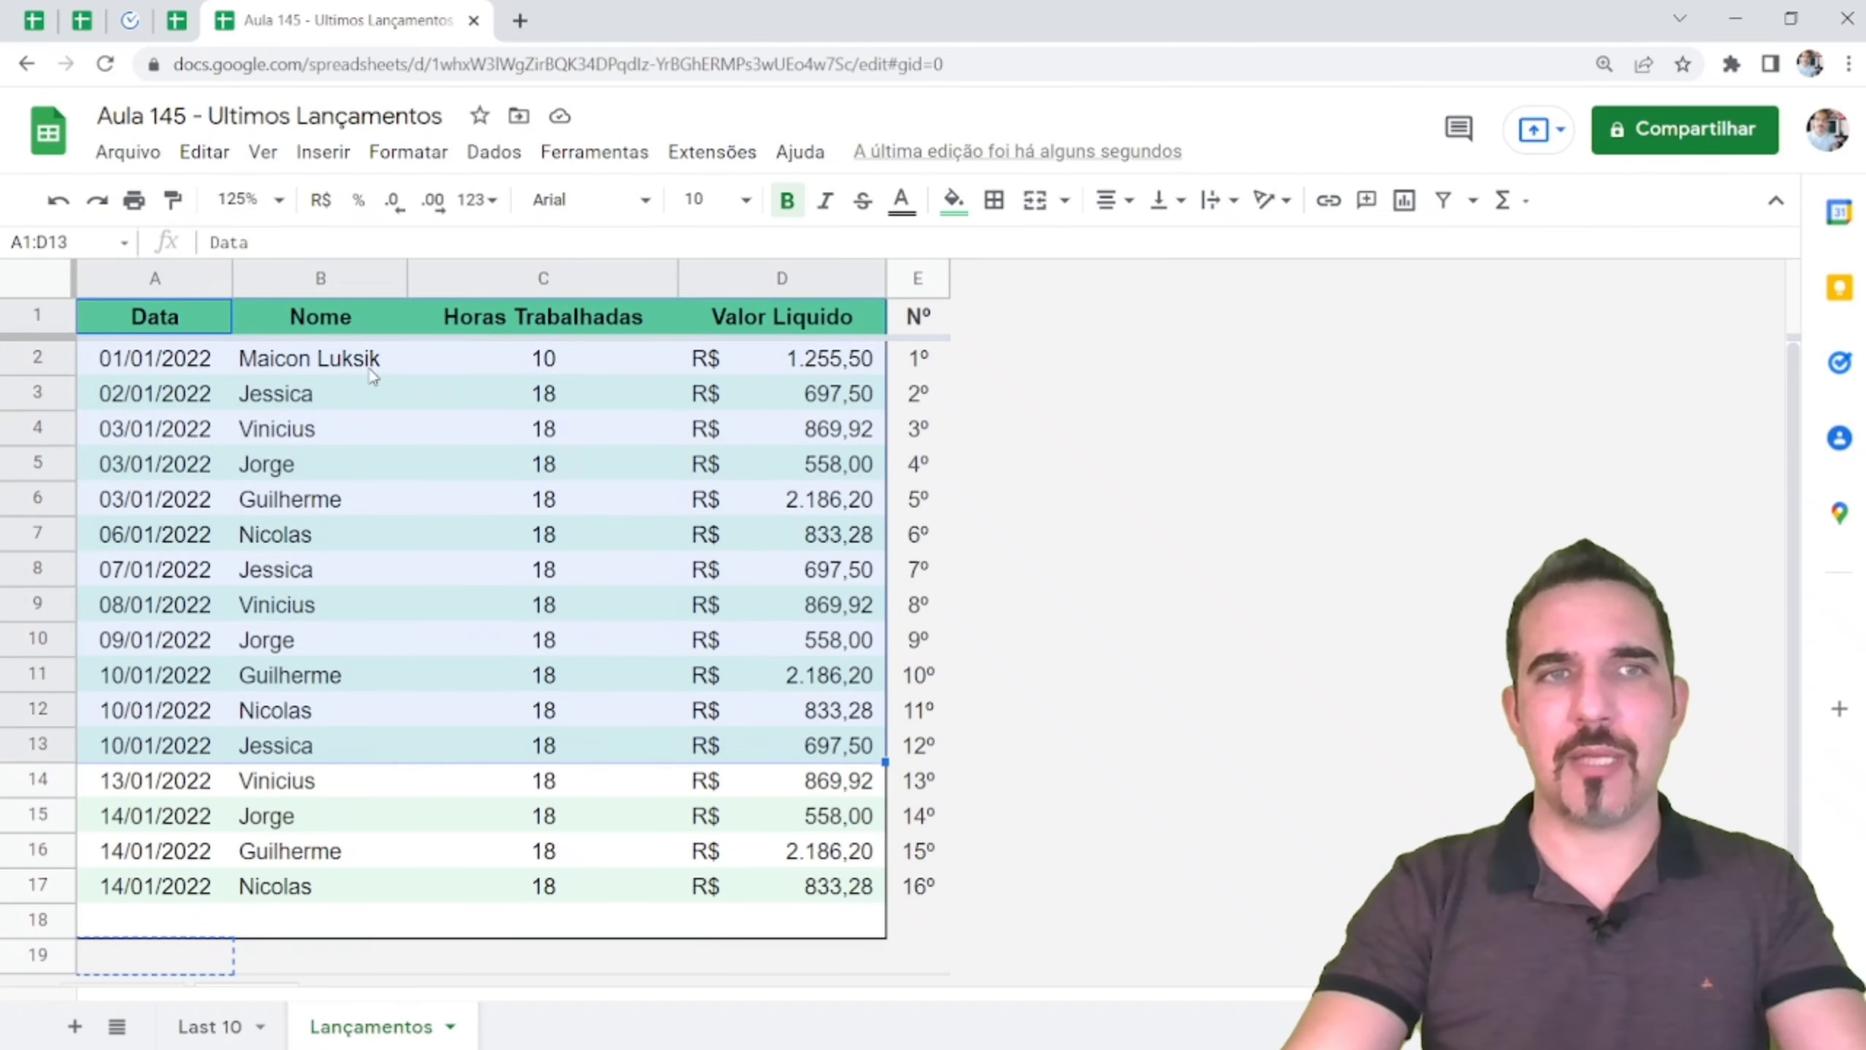
pyautogui.moveTo(552, 430); pyautogui.dragTo(578, 602)
pyautogui.moveTo(162, 371); pyautogui.dragTo(174, 551)
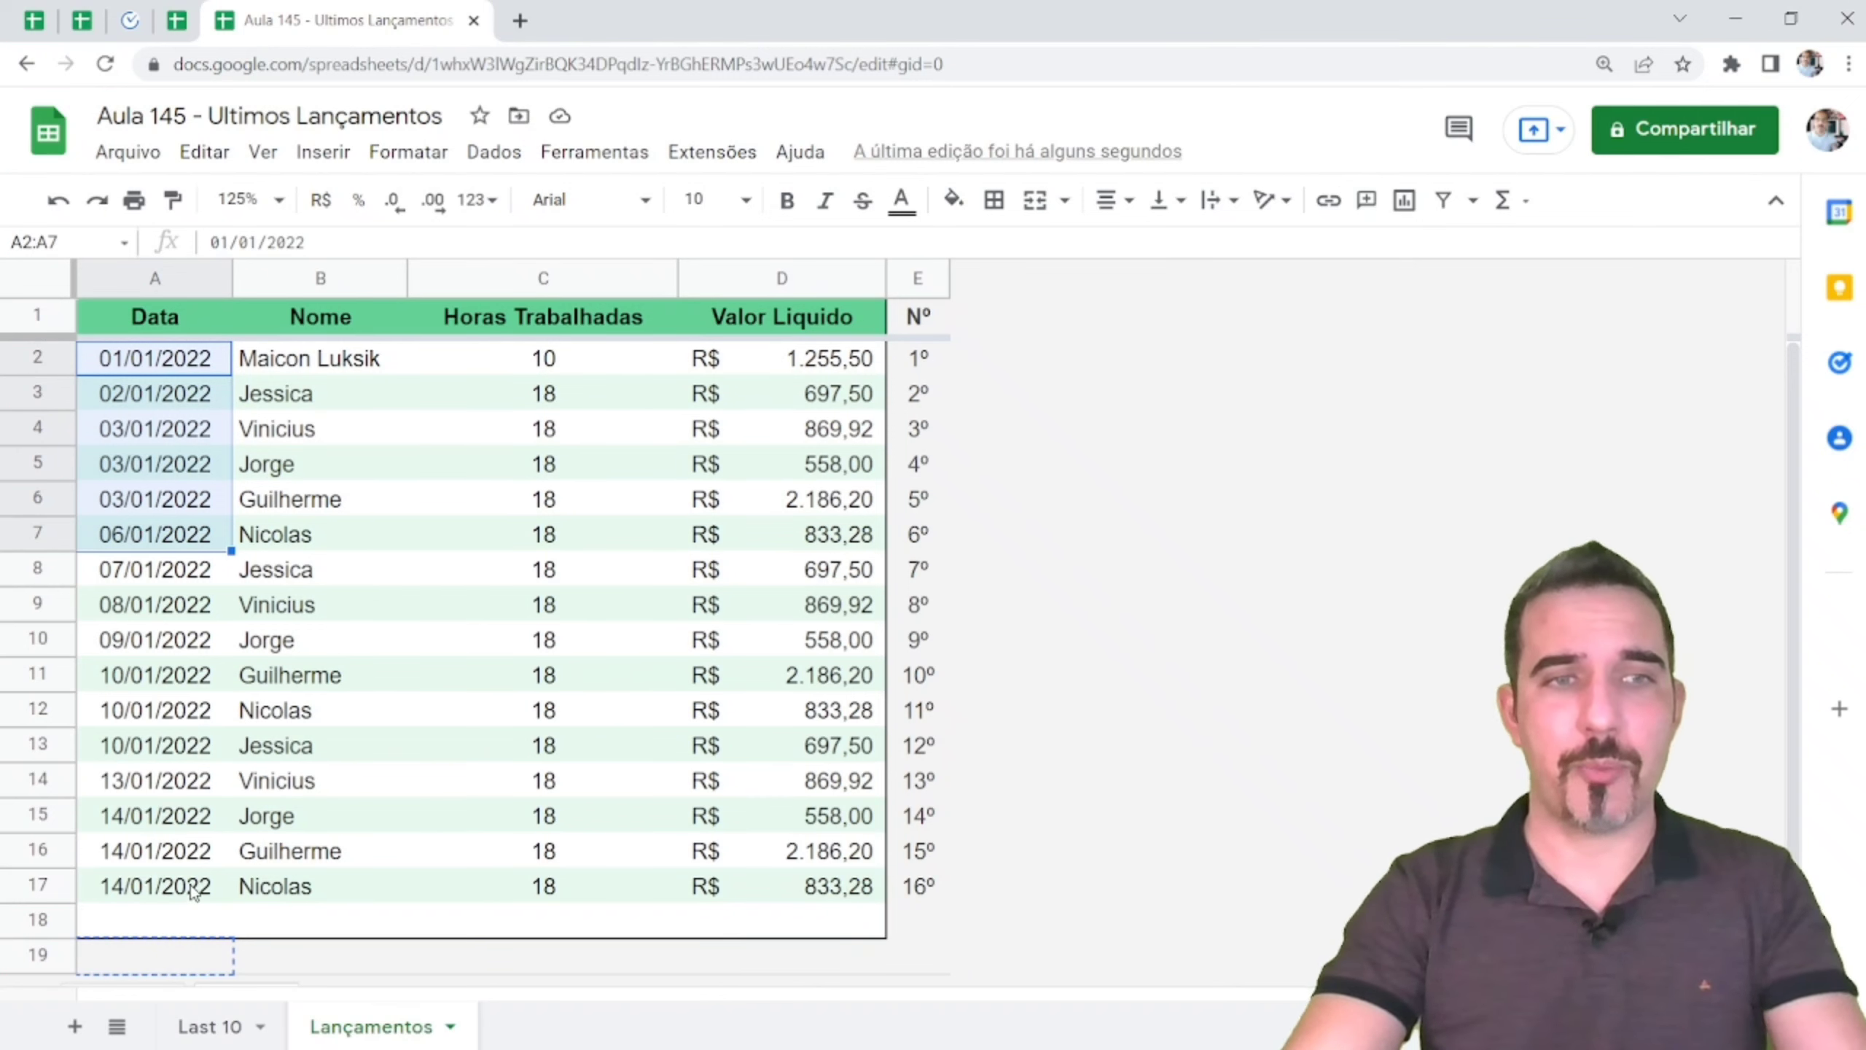
pyautogui.moveTo(188, 886); pyautogui.dragTo(183, 646)
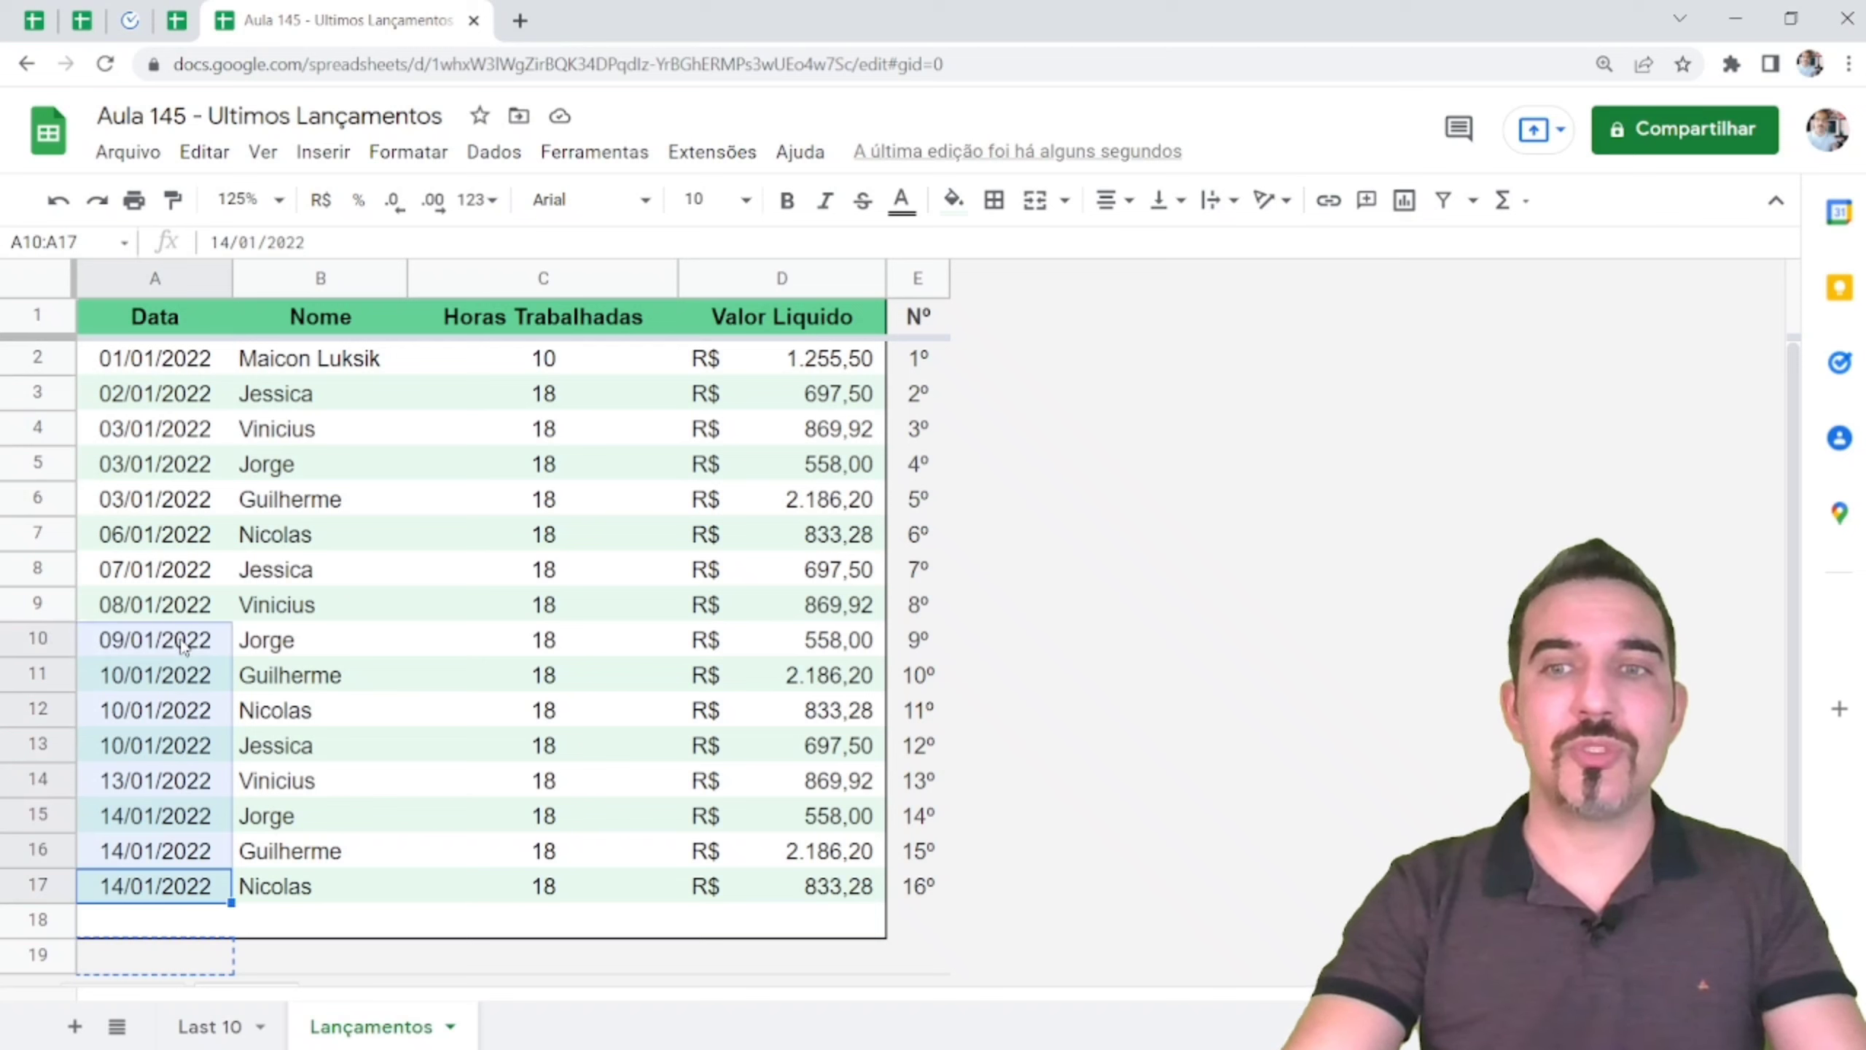
pyautogui.click(332, 892)
pyautogui.moveTo(330, 893); pyautogui.dragTo(305, 647)
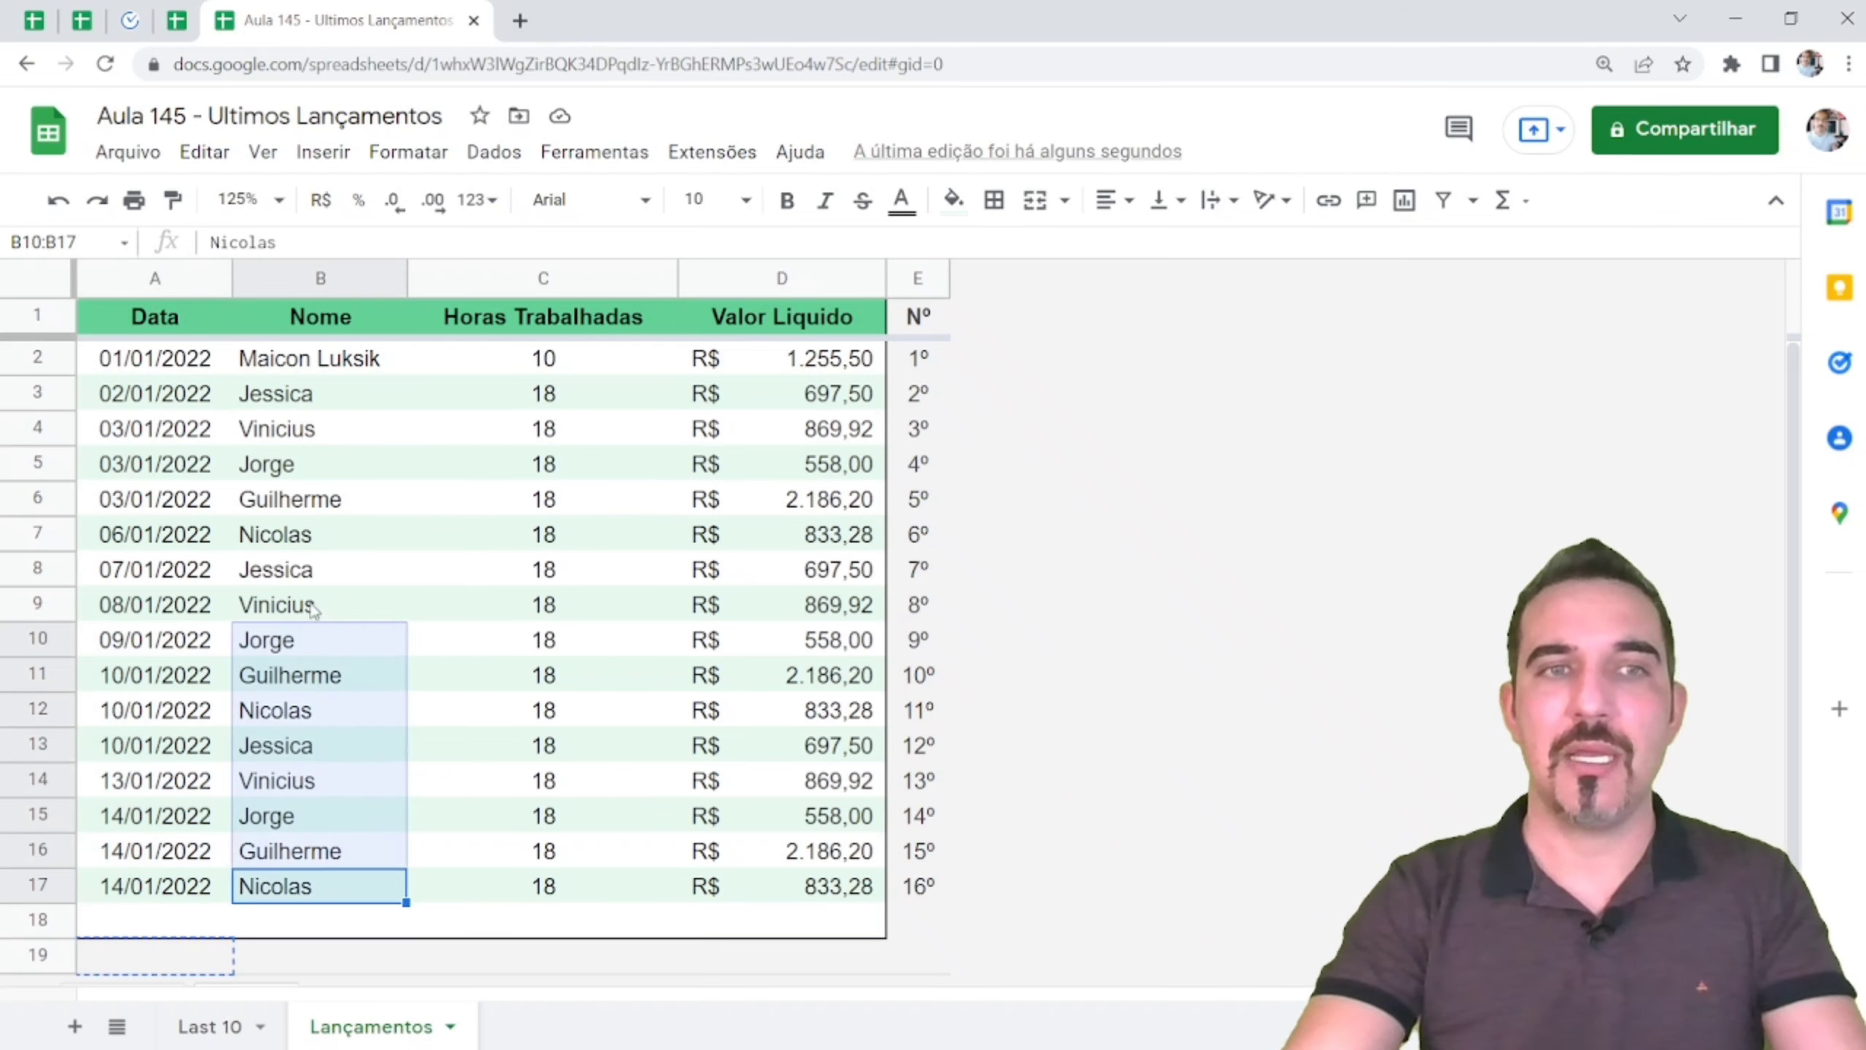
pyautogui.click(307, 572)
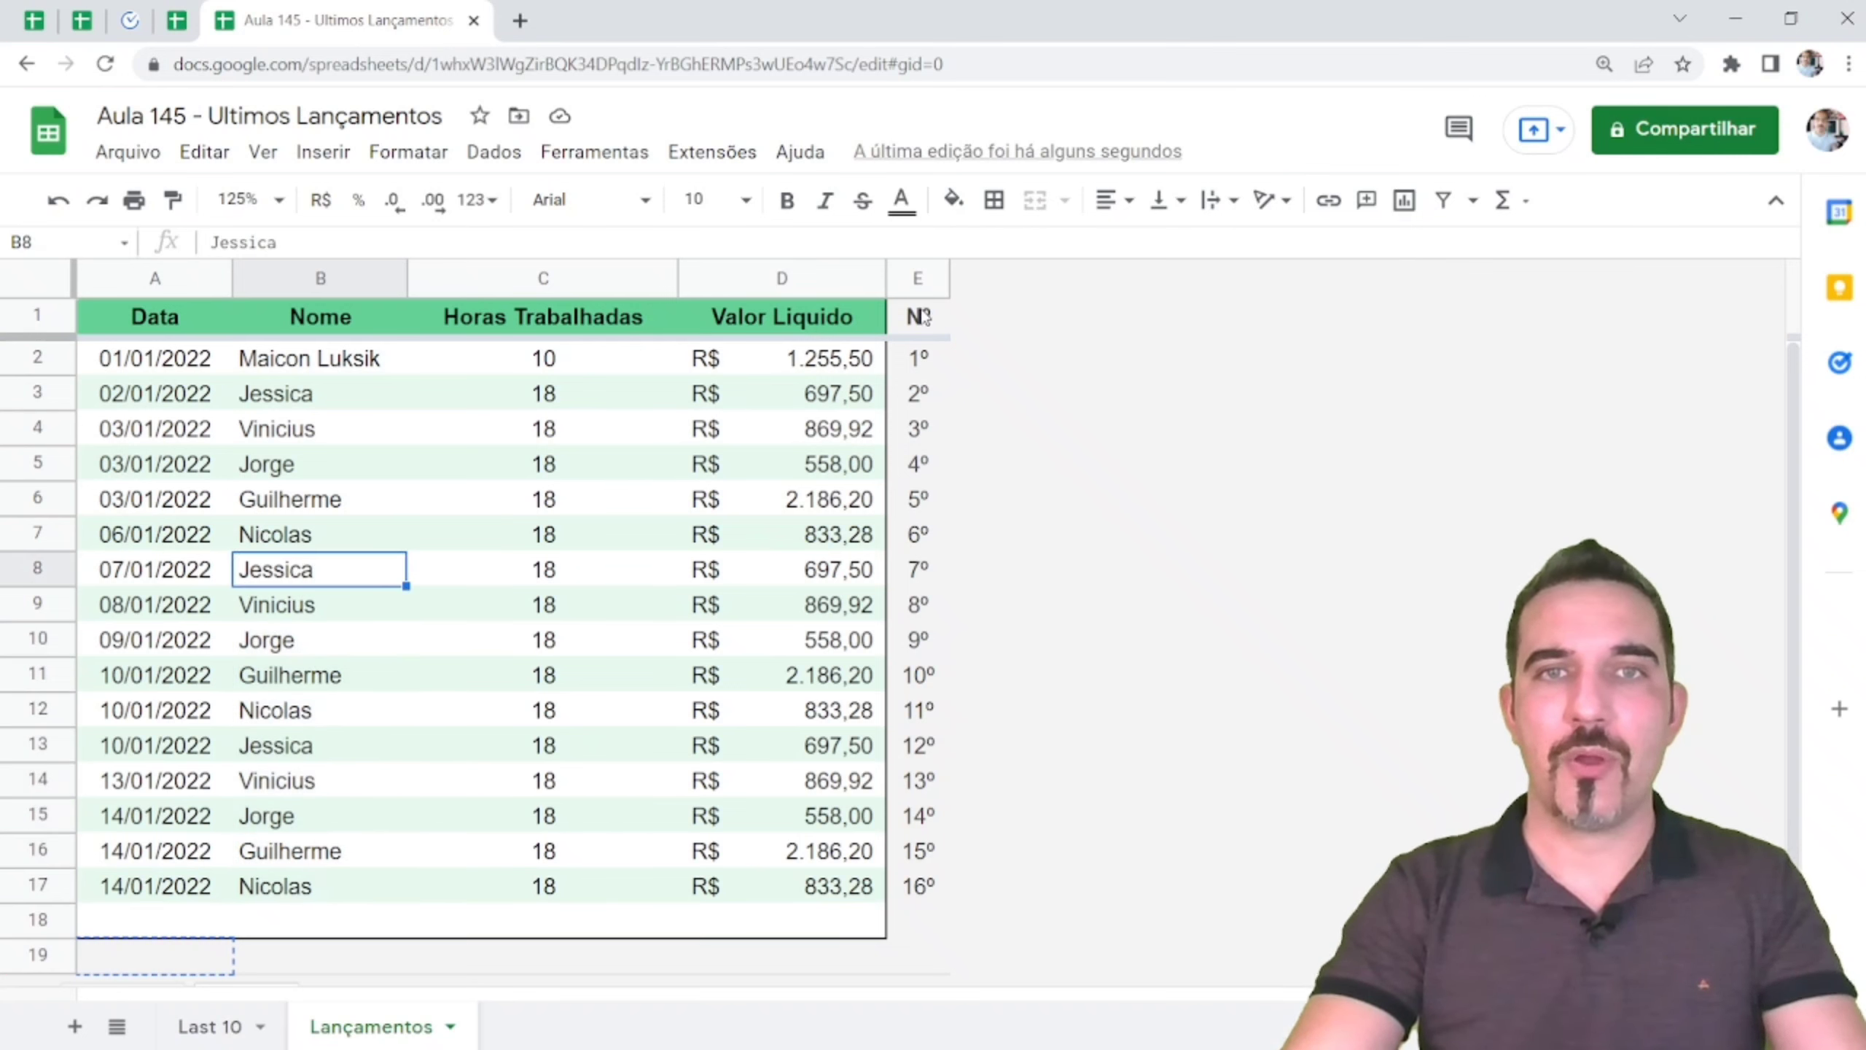
pyautogui.moveTo(924, 359); pyautogui.dragTo(936, 891)
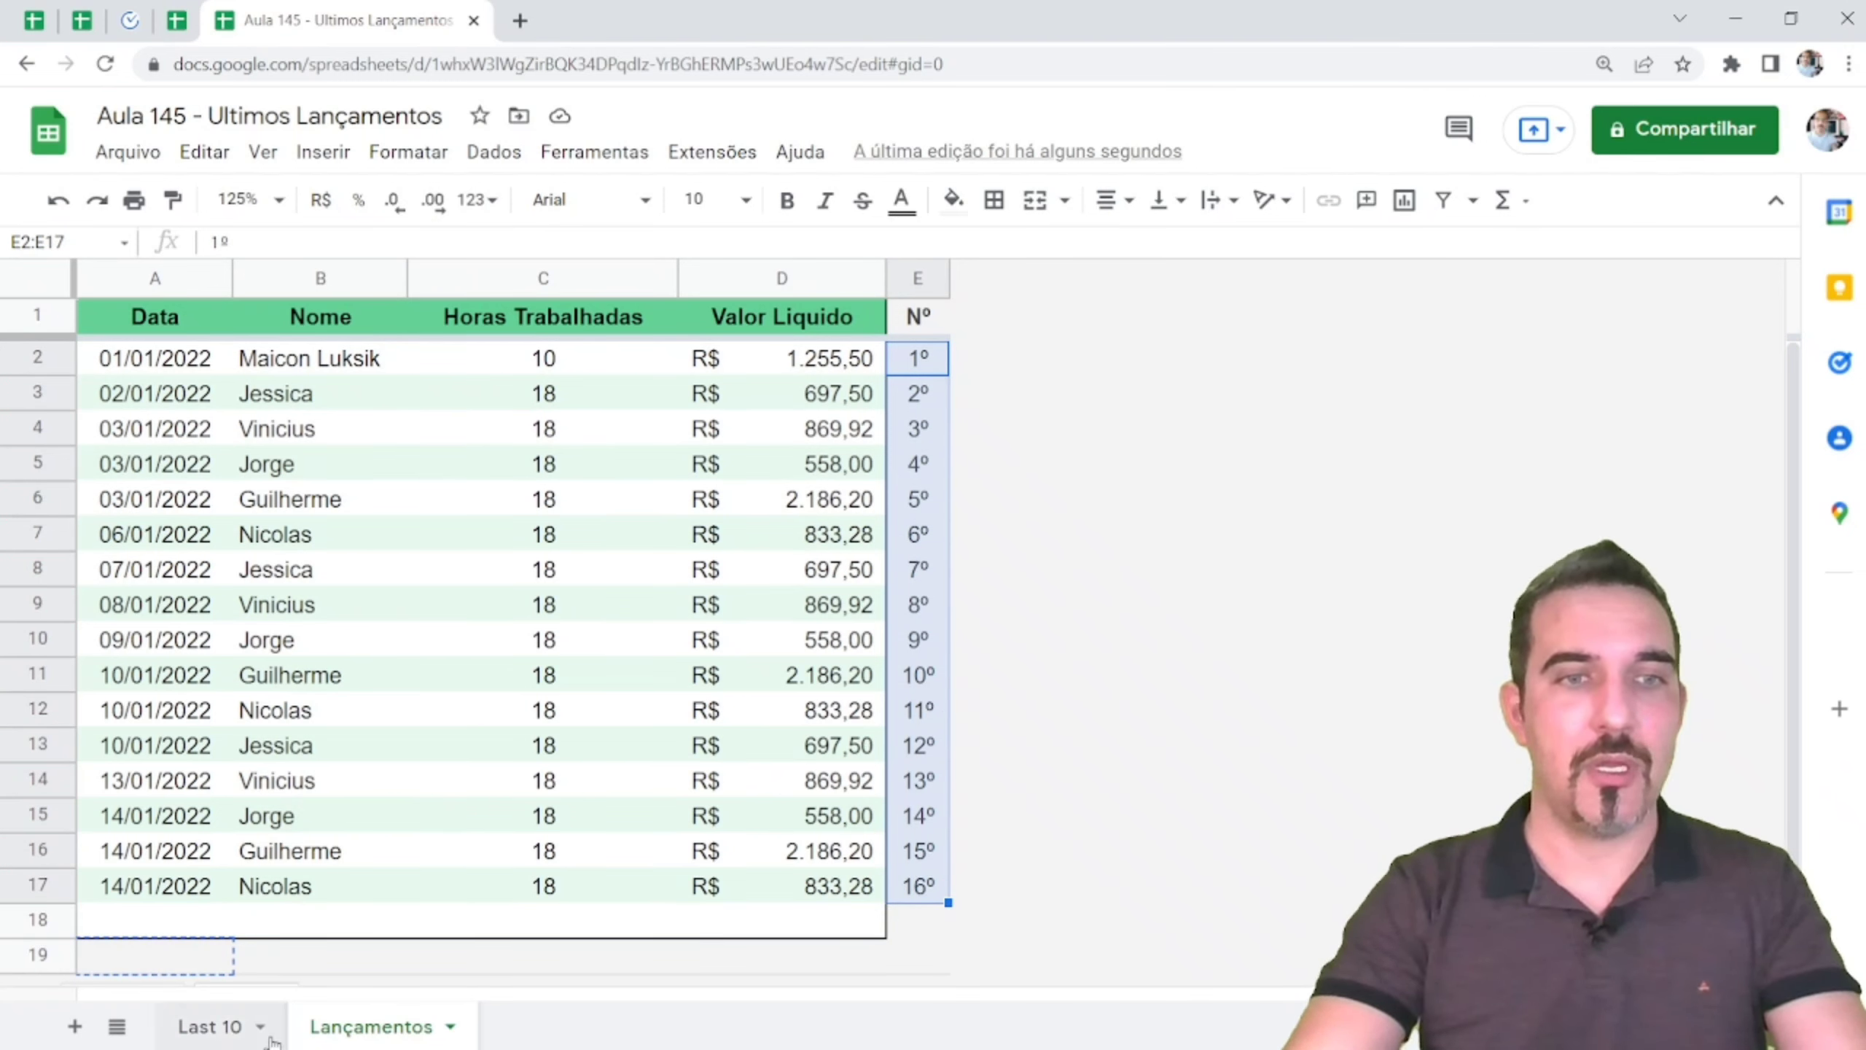
# - Look over the empty area of the Last 10 sheet and the Data column of the Lançamentos sheet
pyautogui.click(227, 1033)
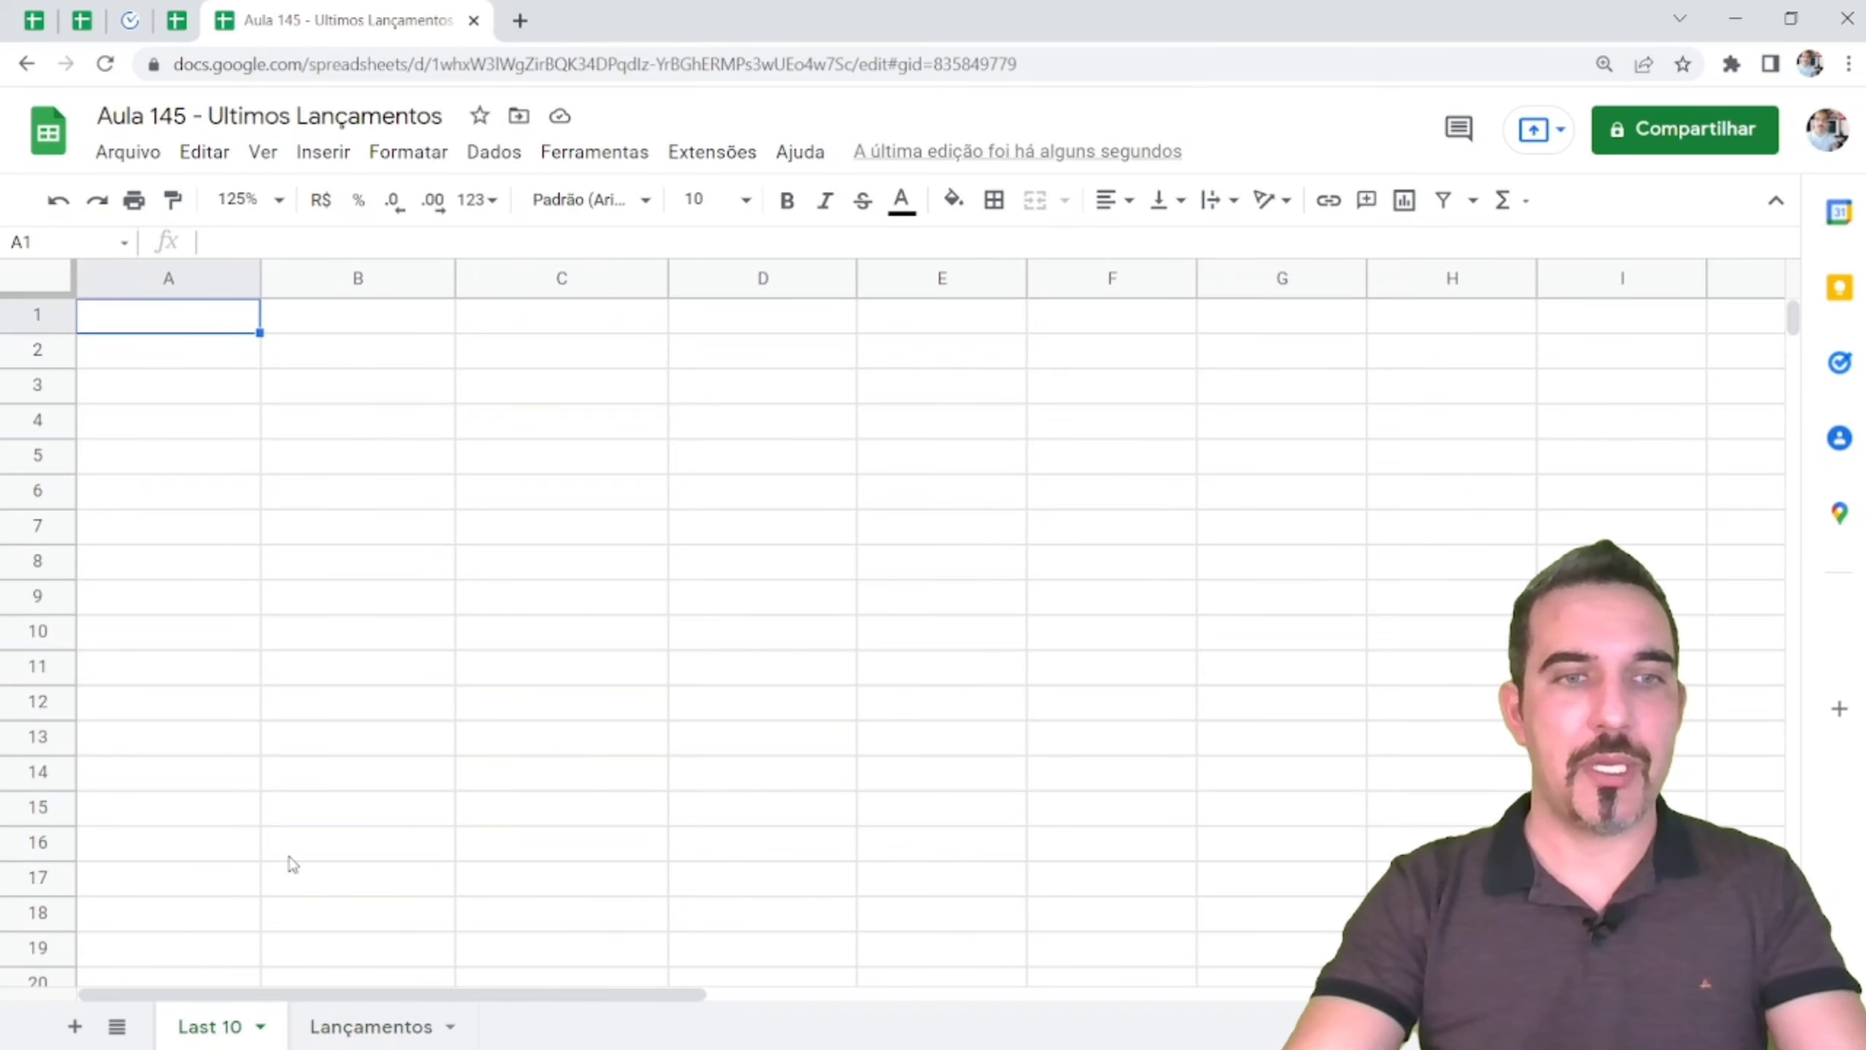
pyautogui.click(132, 393)
pyautogui.moveTo(167, 457); pyautogui.dragTo(191, 702)
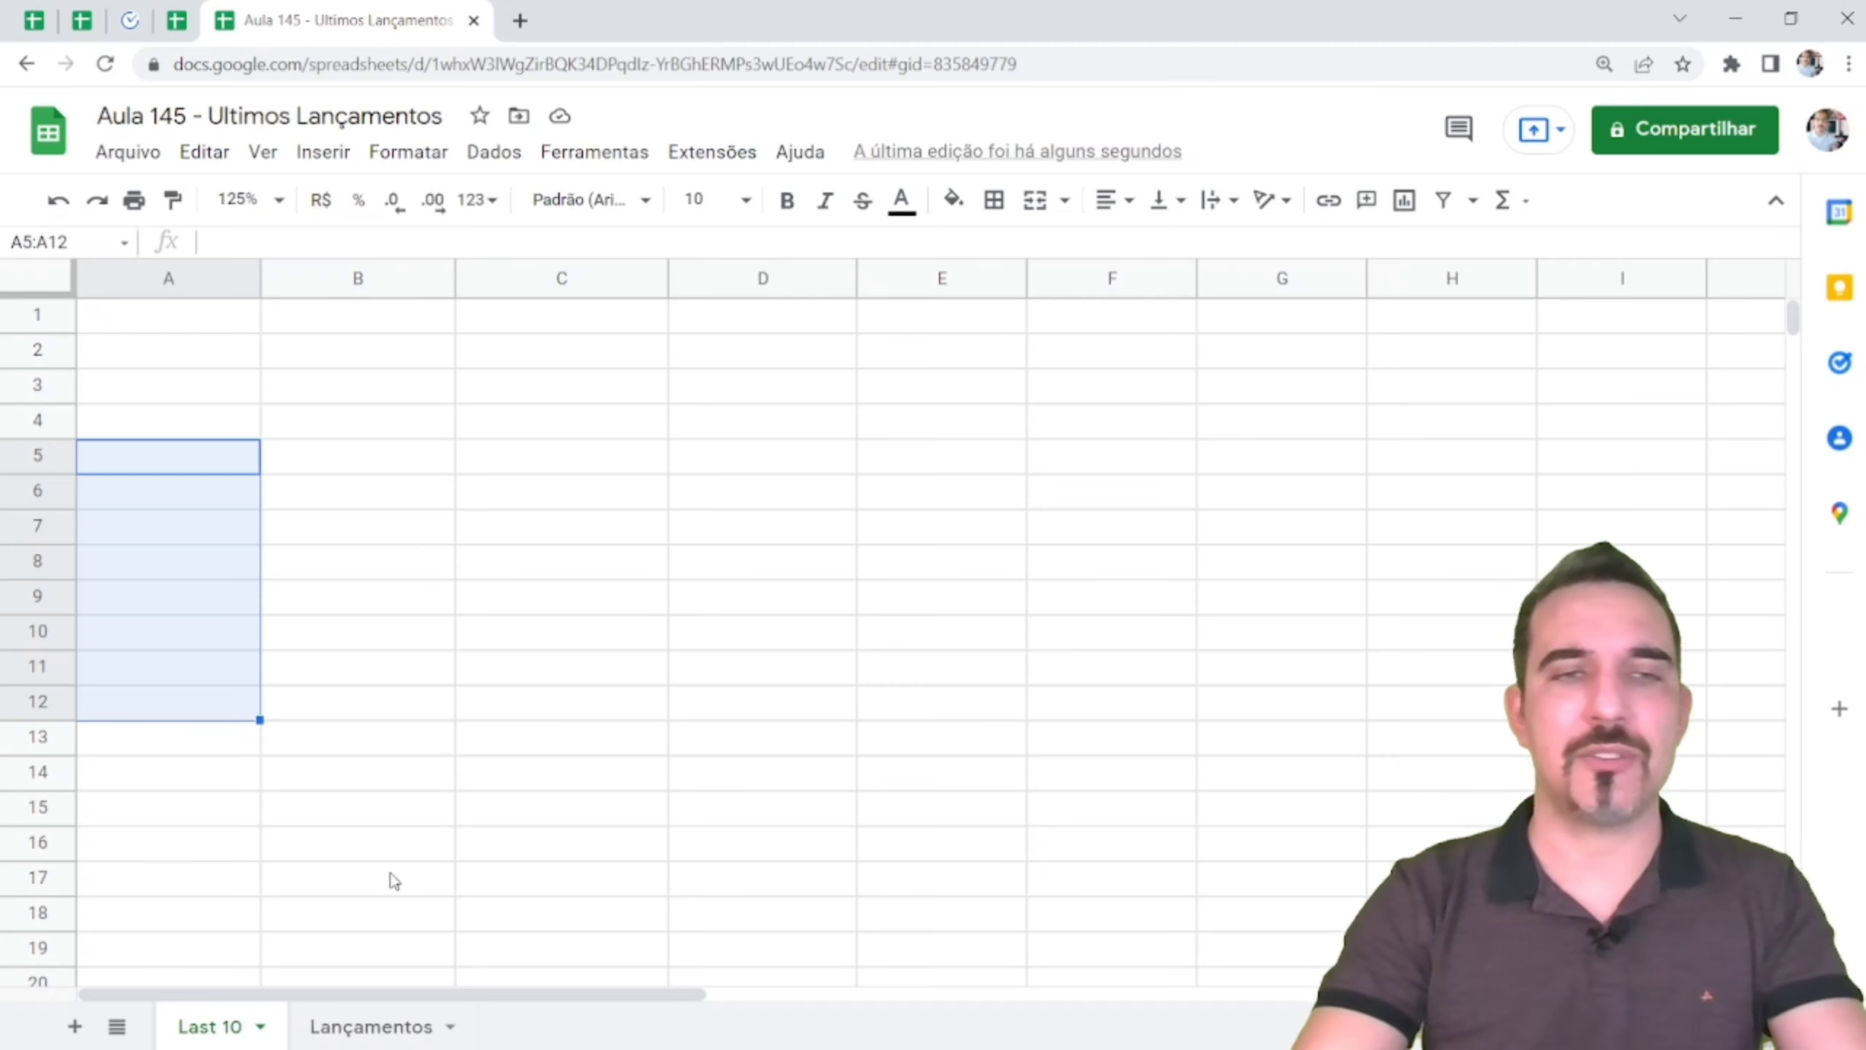
pyautogui.click(382, 1022)
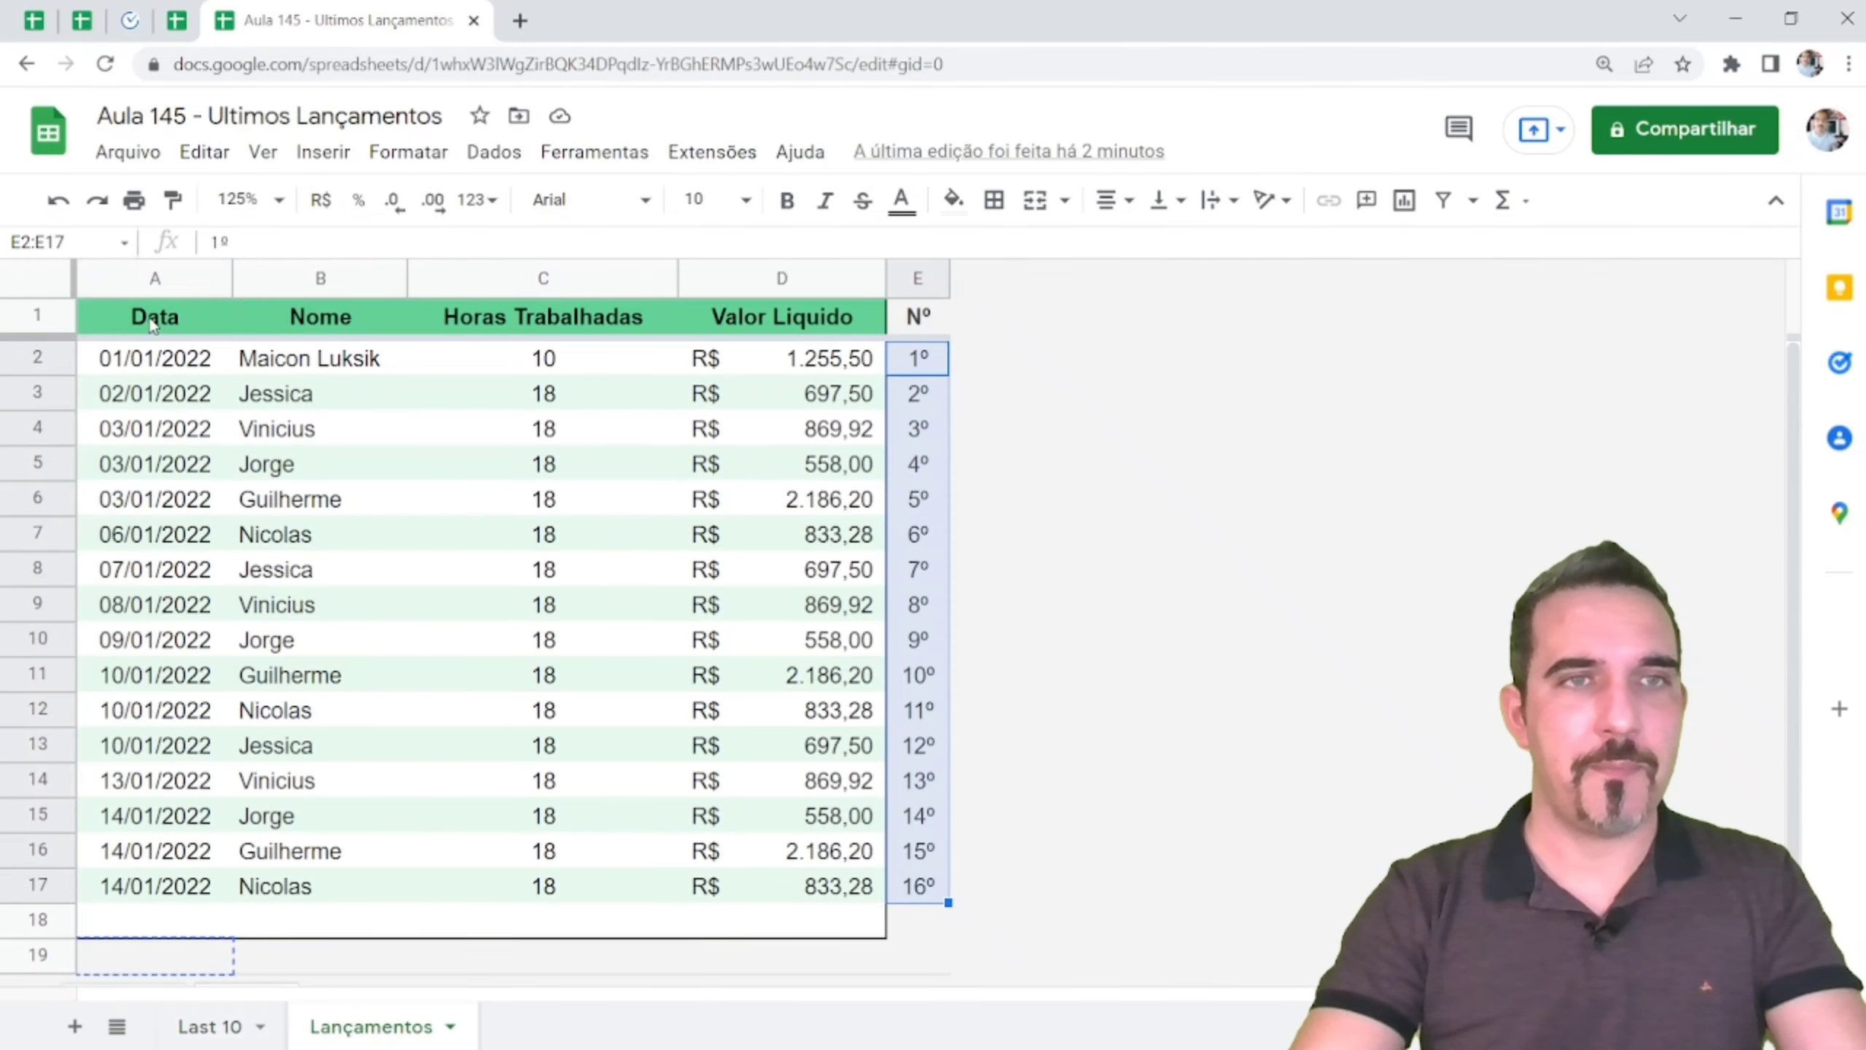
pyautogui.moveTo(153, 323); pyautogui.dragTo(160, 886)
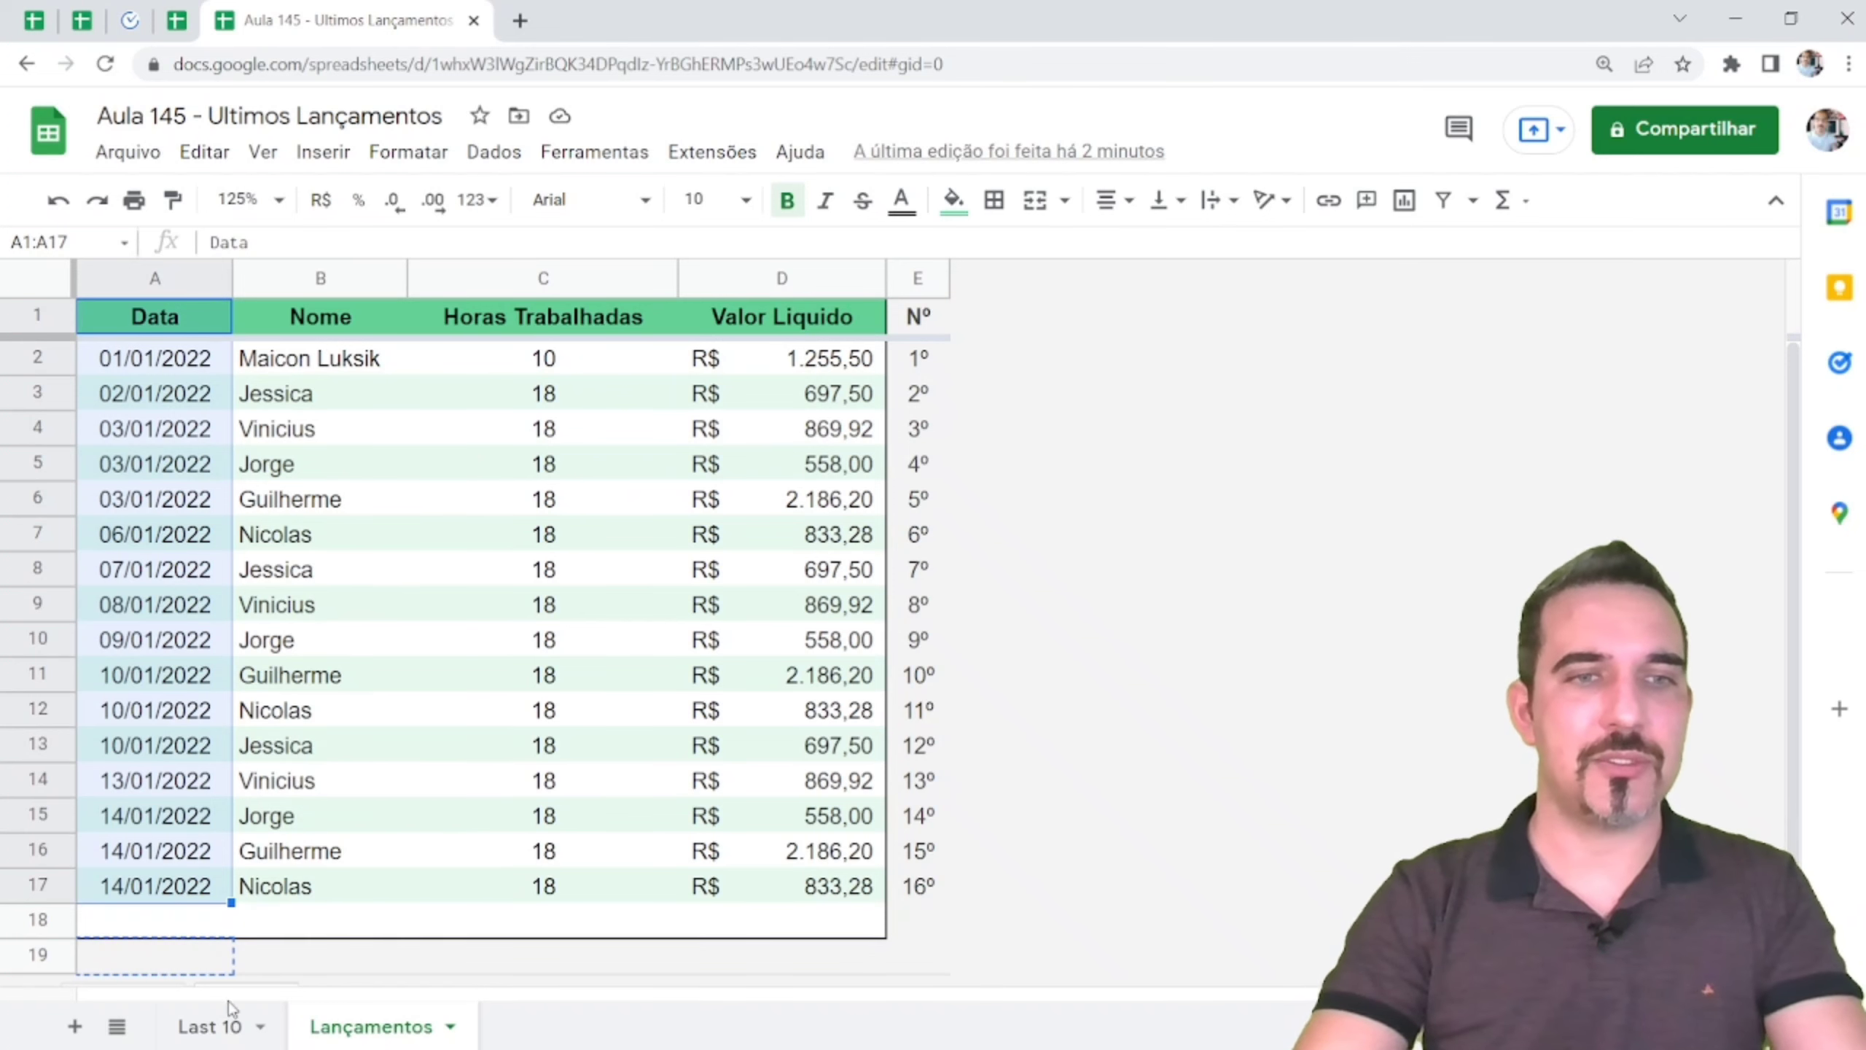
# - In cell A3 of the Last 10 sheet, count the filled cells of column A in Lançamentos with CONT.VALORES
pyautogui.click(219, 1031)
pyautogui.click(194, 393)
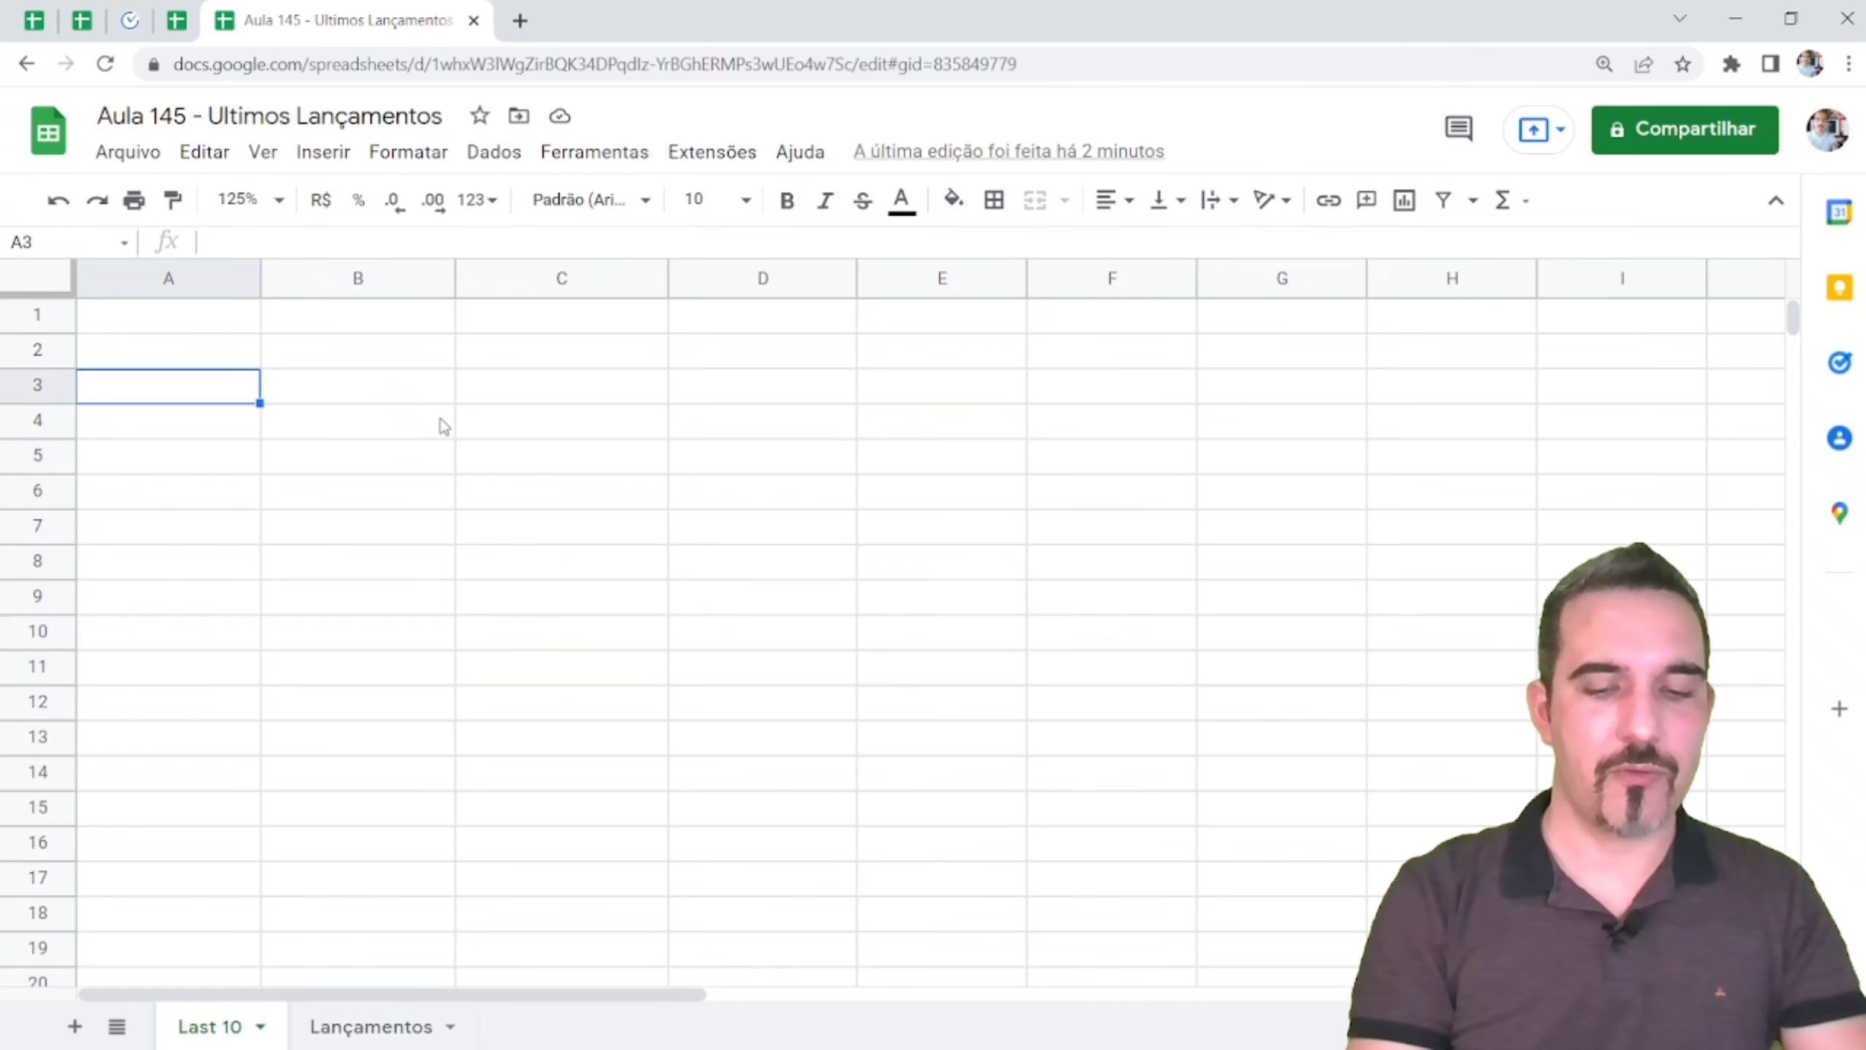
pyautogui.write('=con')
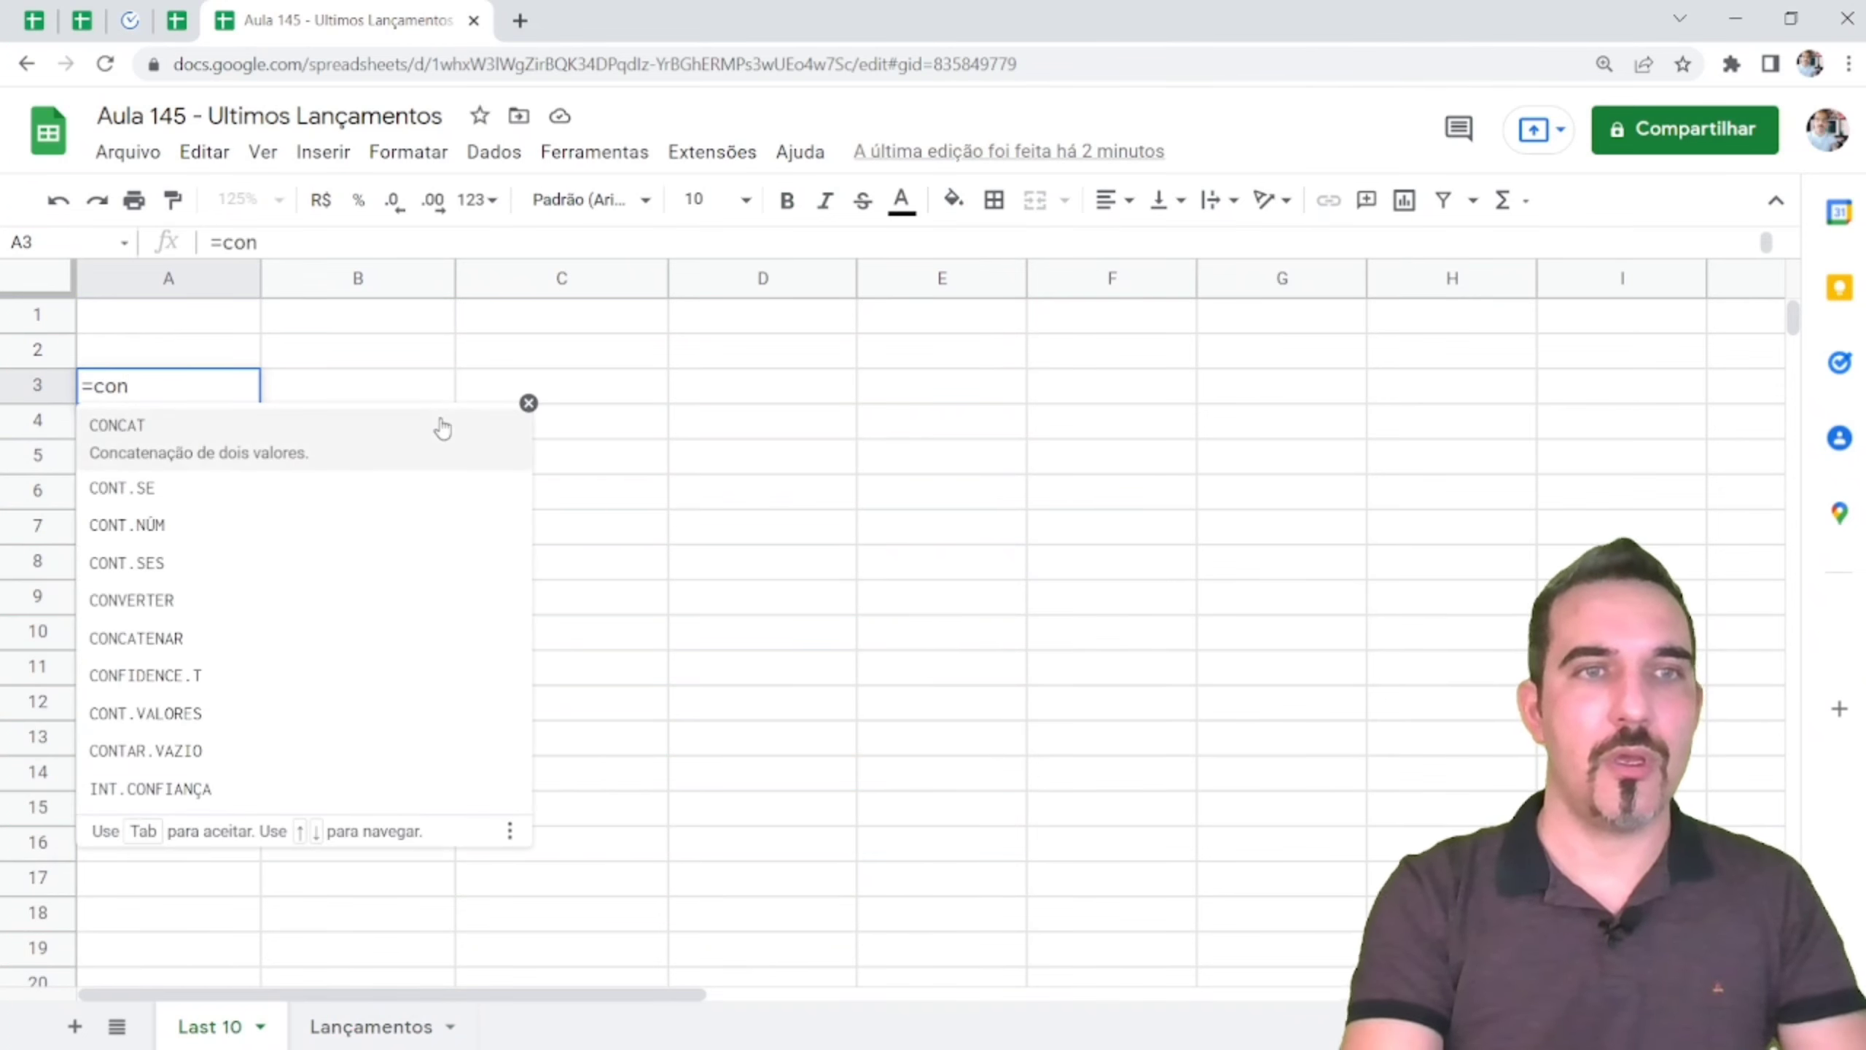
pyautogui.write('st')
pyautogui.press('BackSpace')
pyautogui.press('BackSpace')
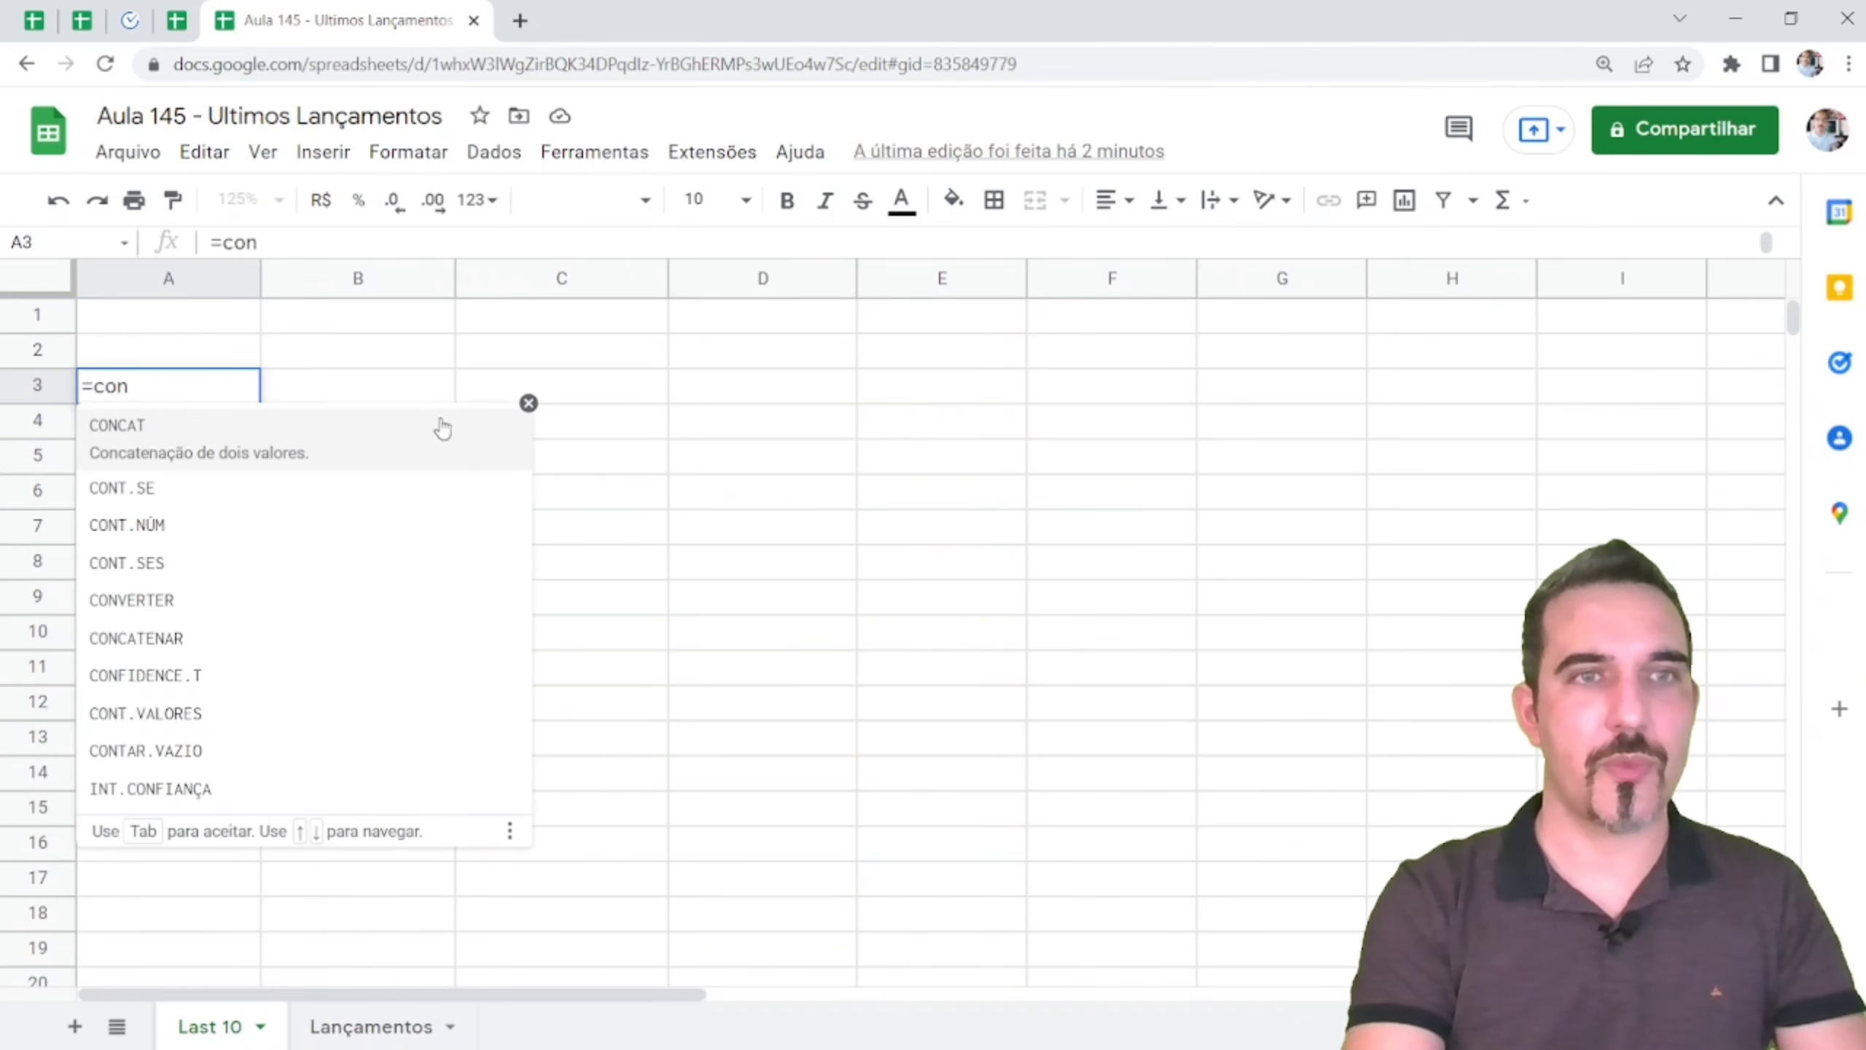
pyautogui.write('t')
pyautogui.press('Down')
pyautogui.press('Down')
pyautogui.press('Tab')
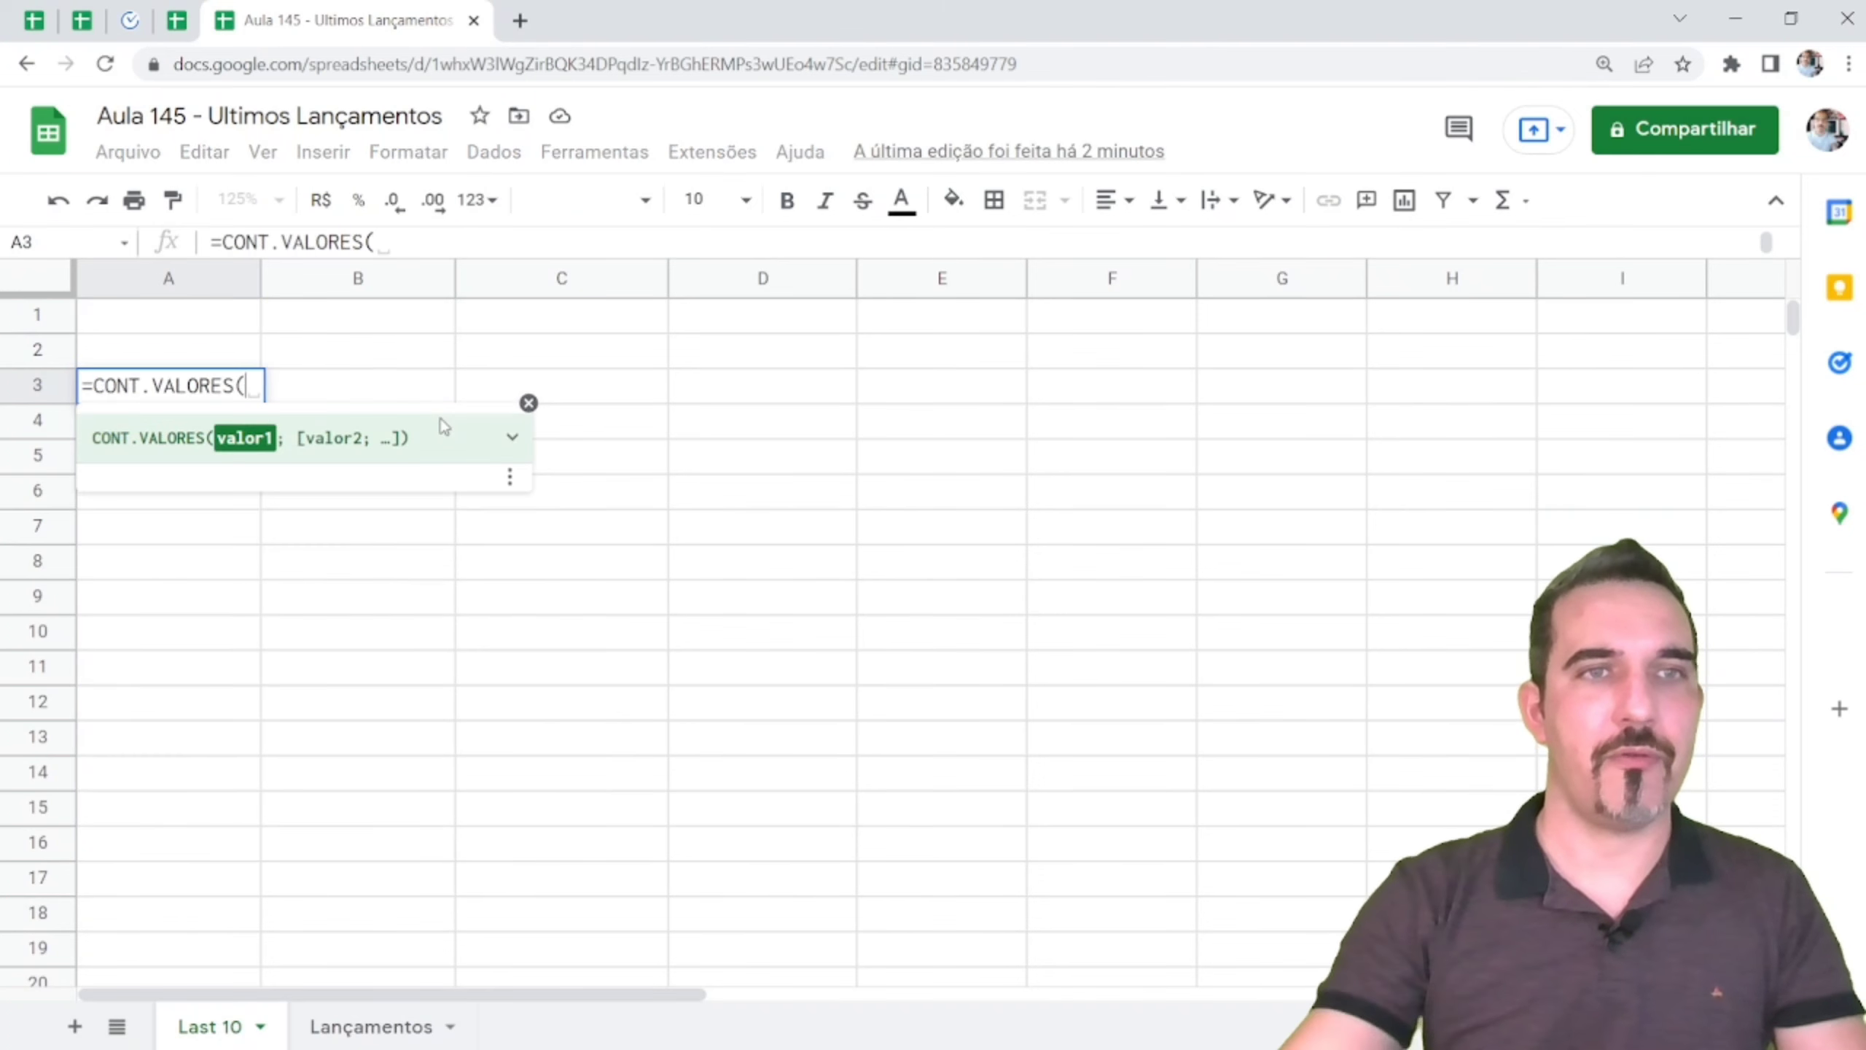
pyautogui.click(410, 1027)
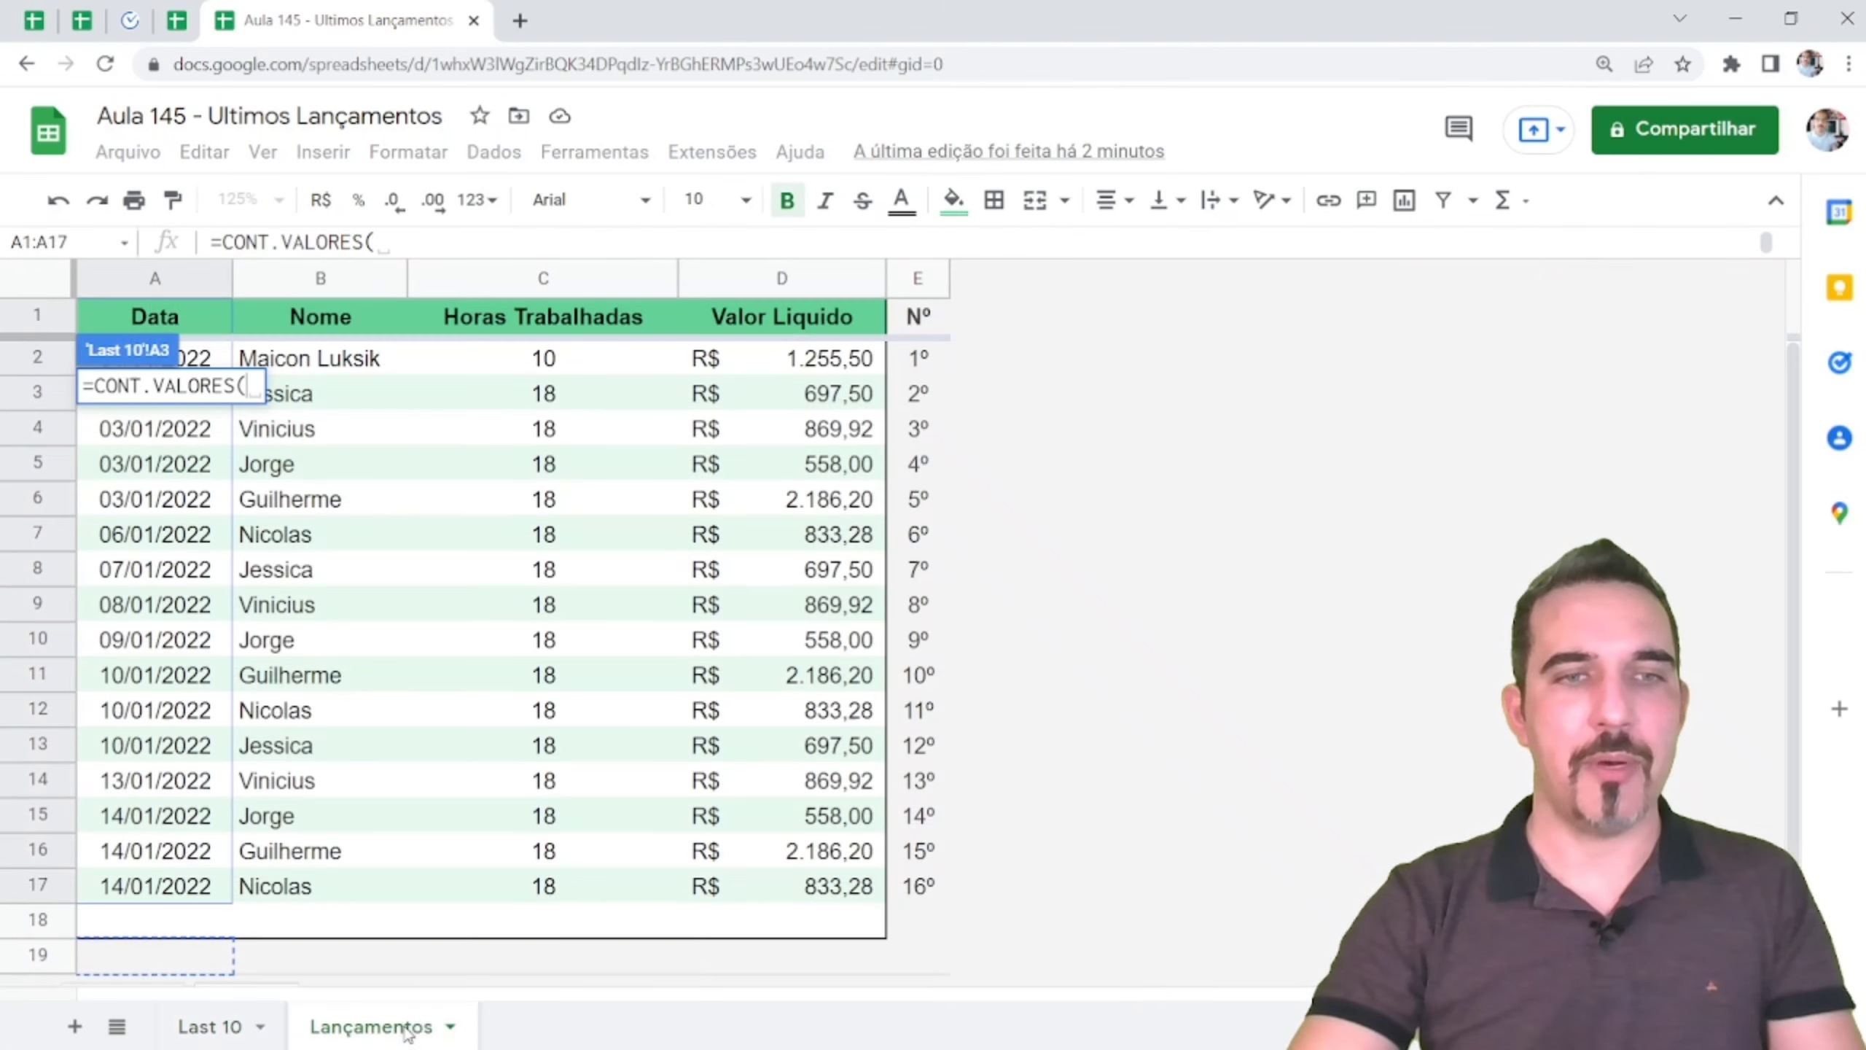
pyautogui.click(172, 283)
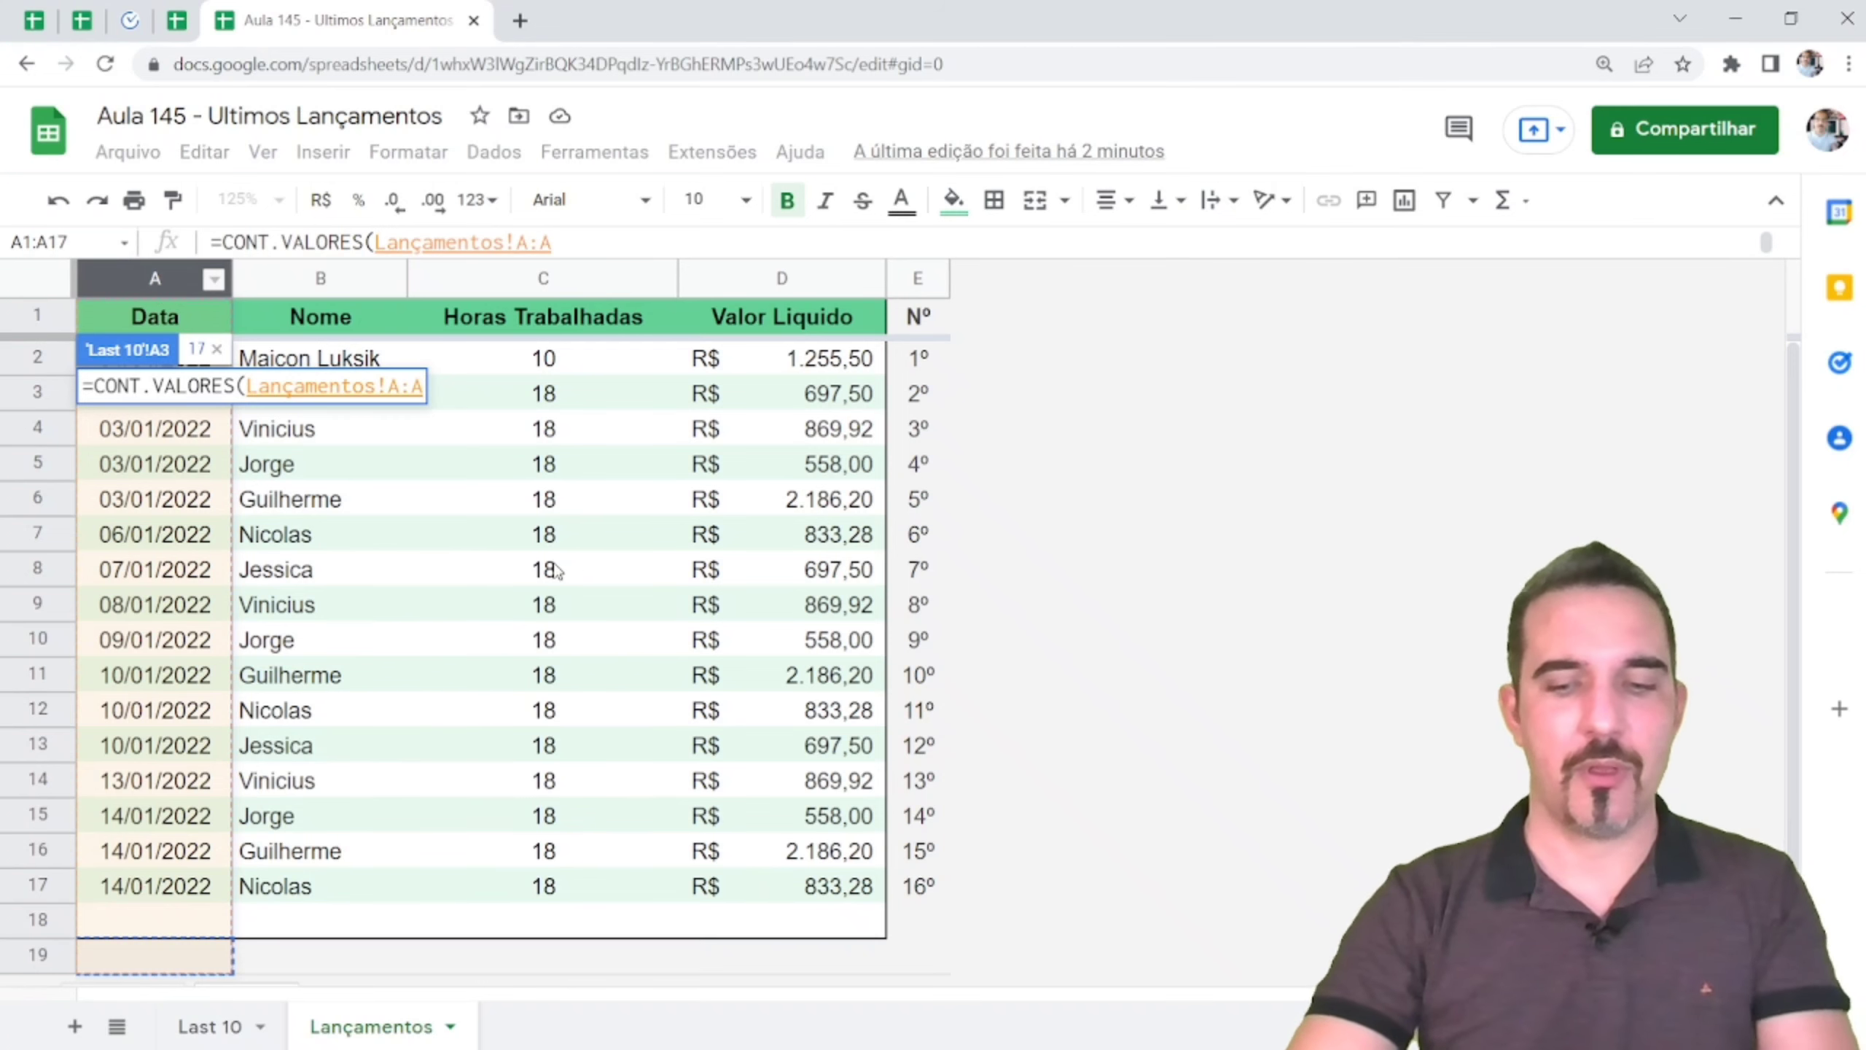
pyautogui.press('Return')
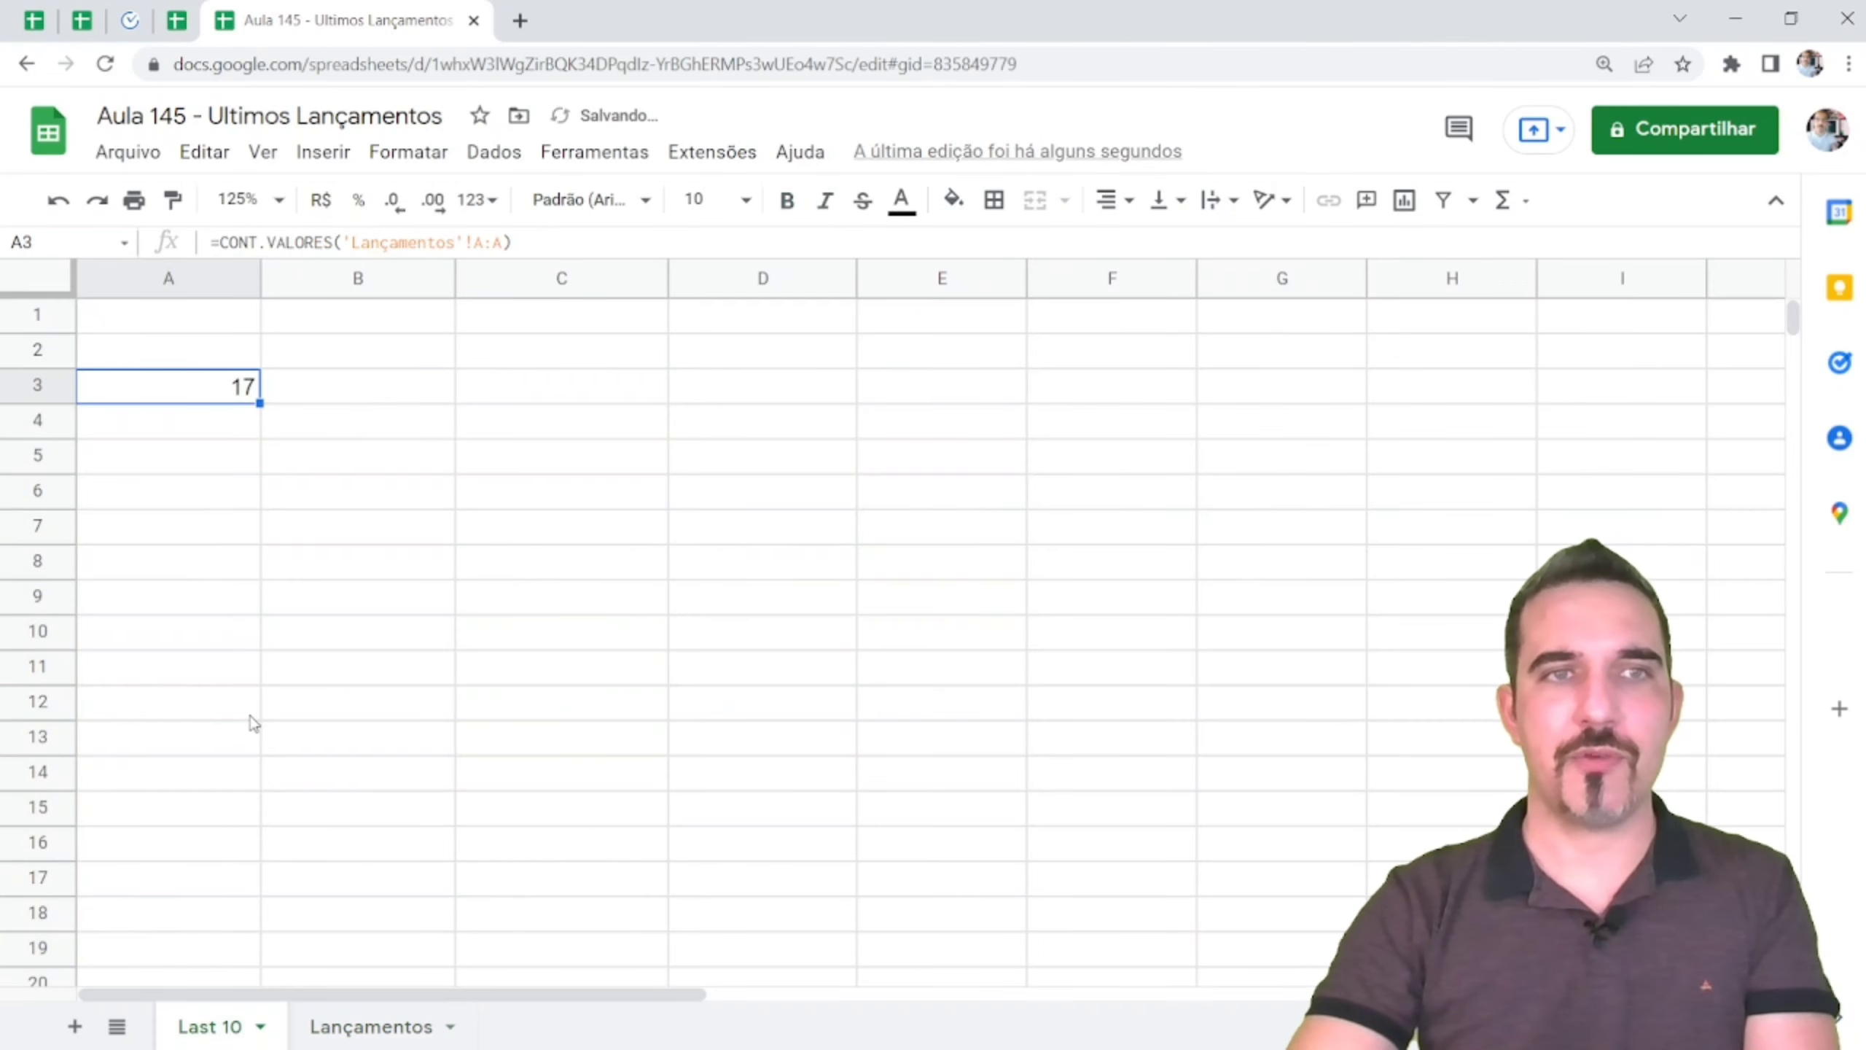
# - Trace the last ten entries in the Lançamentos sheet, from row 17 back up to row 8
pyautogui.click(372, 1026)
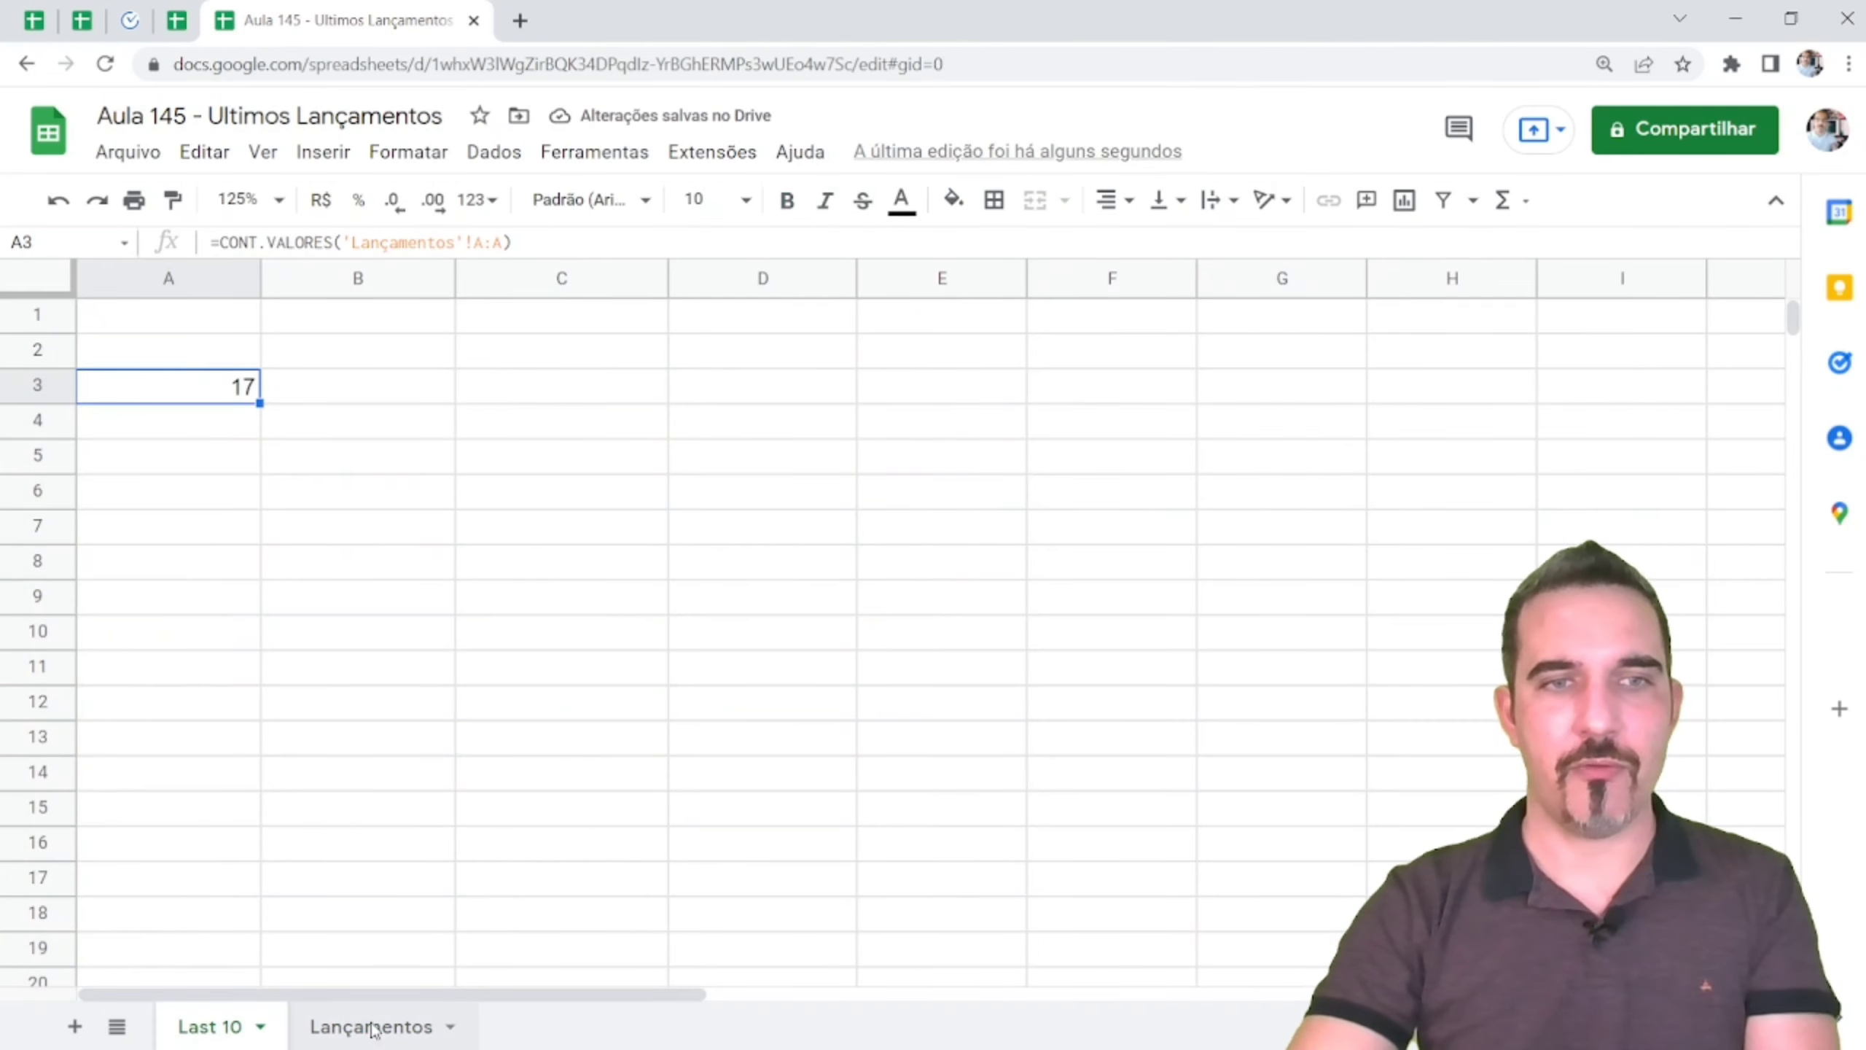
pyautogui.click(40, 886)
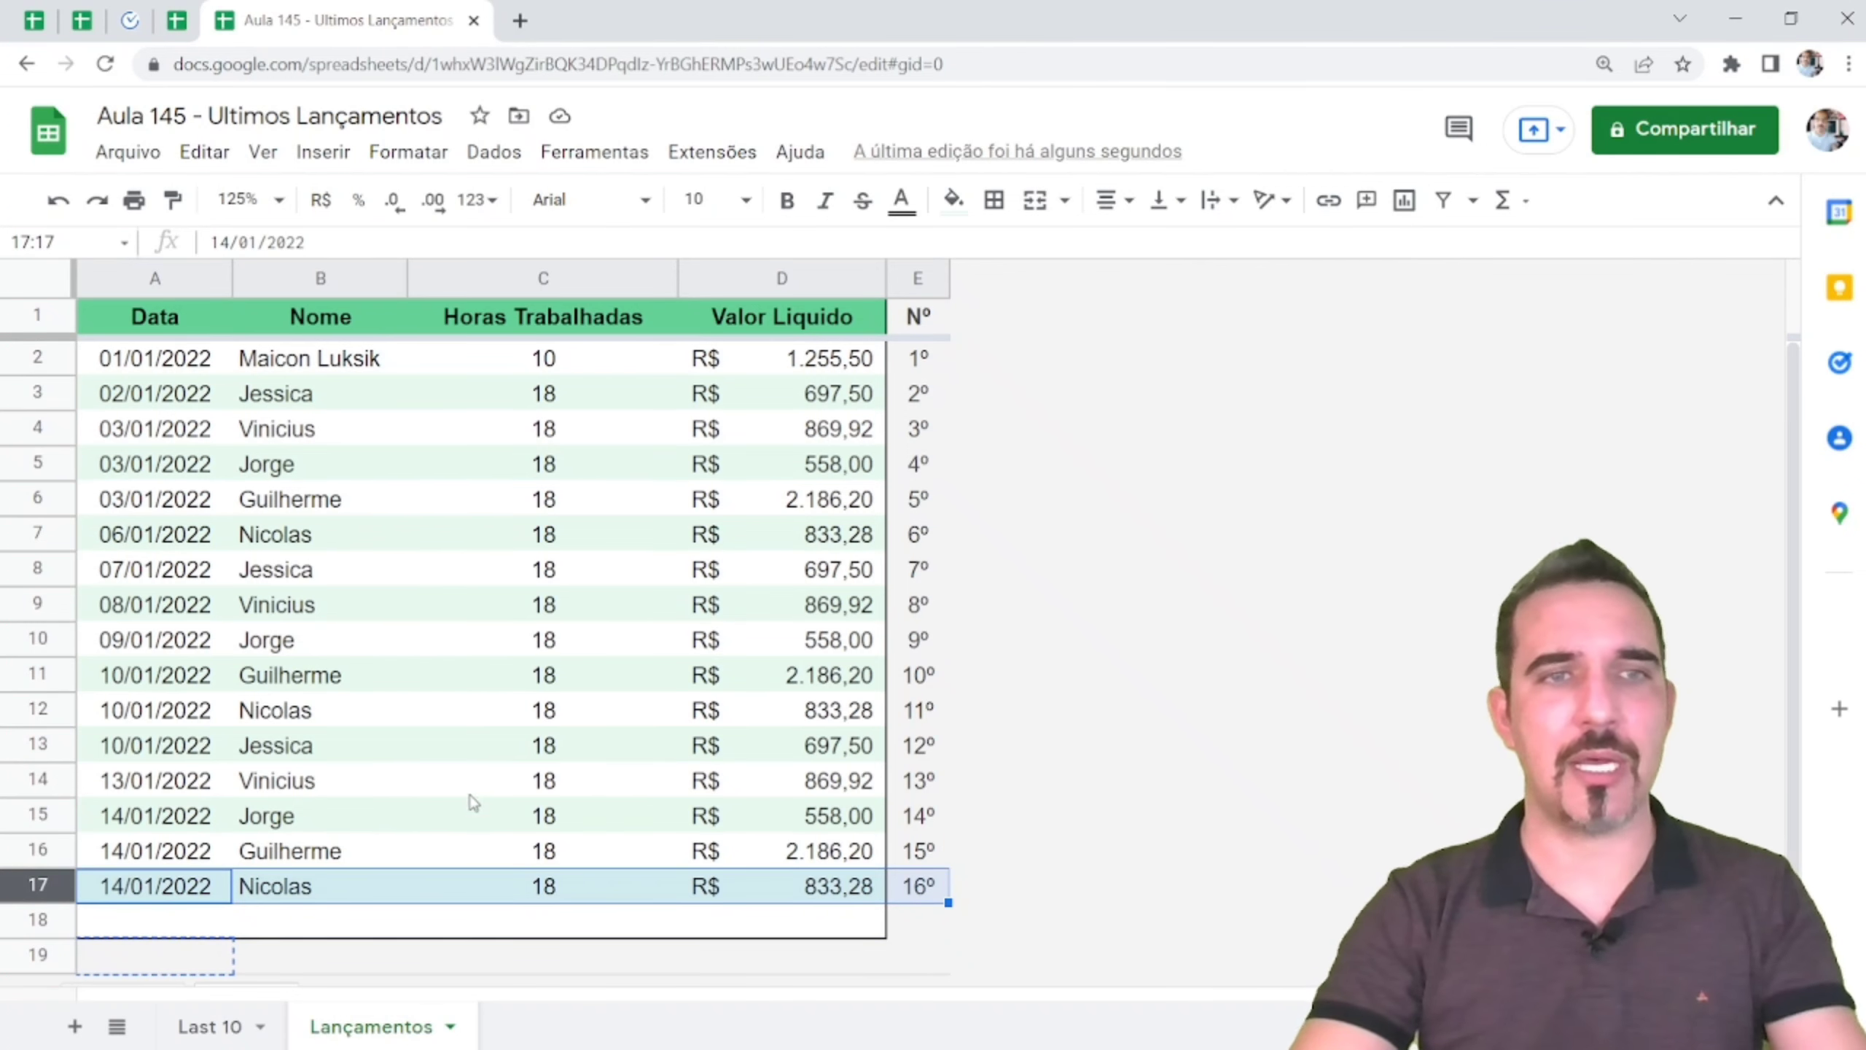
pyautogui.click(164, 889)
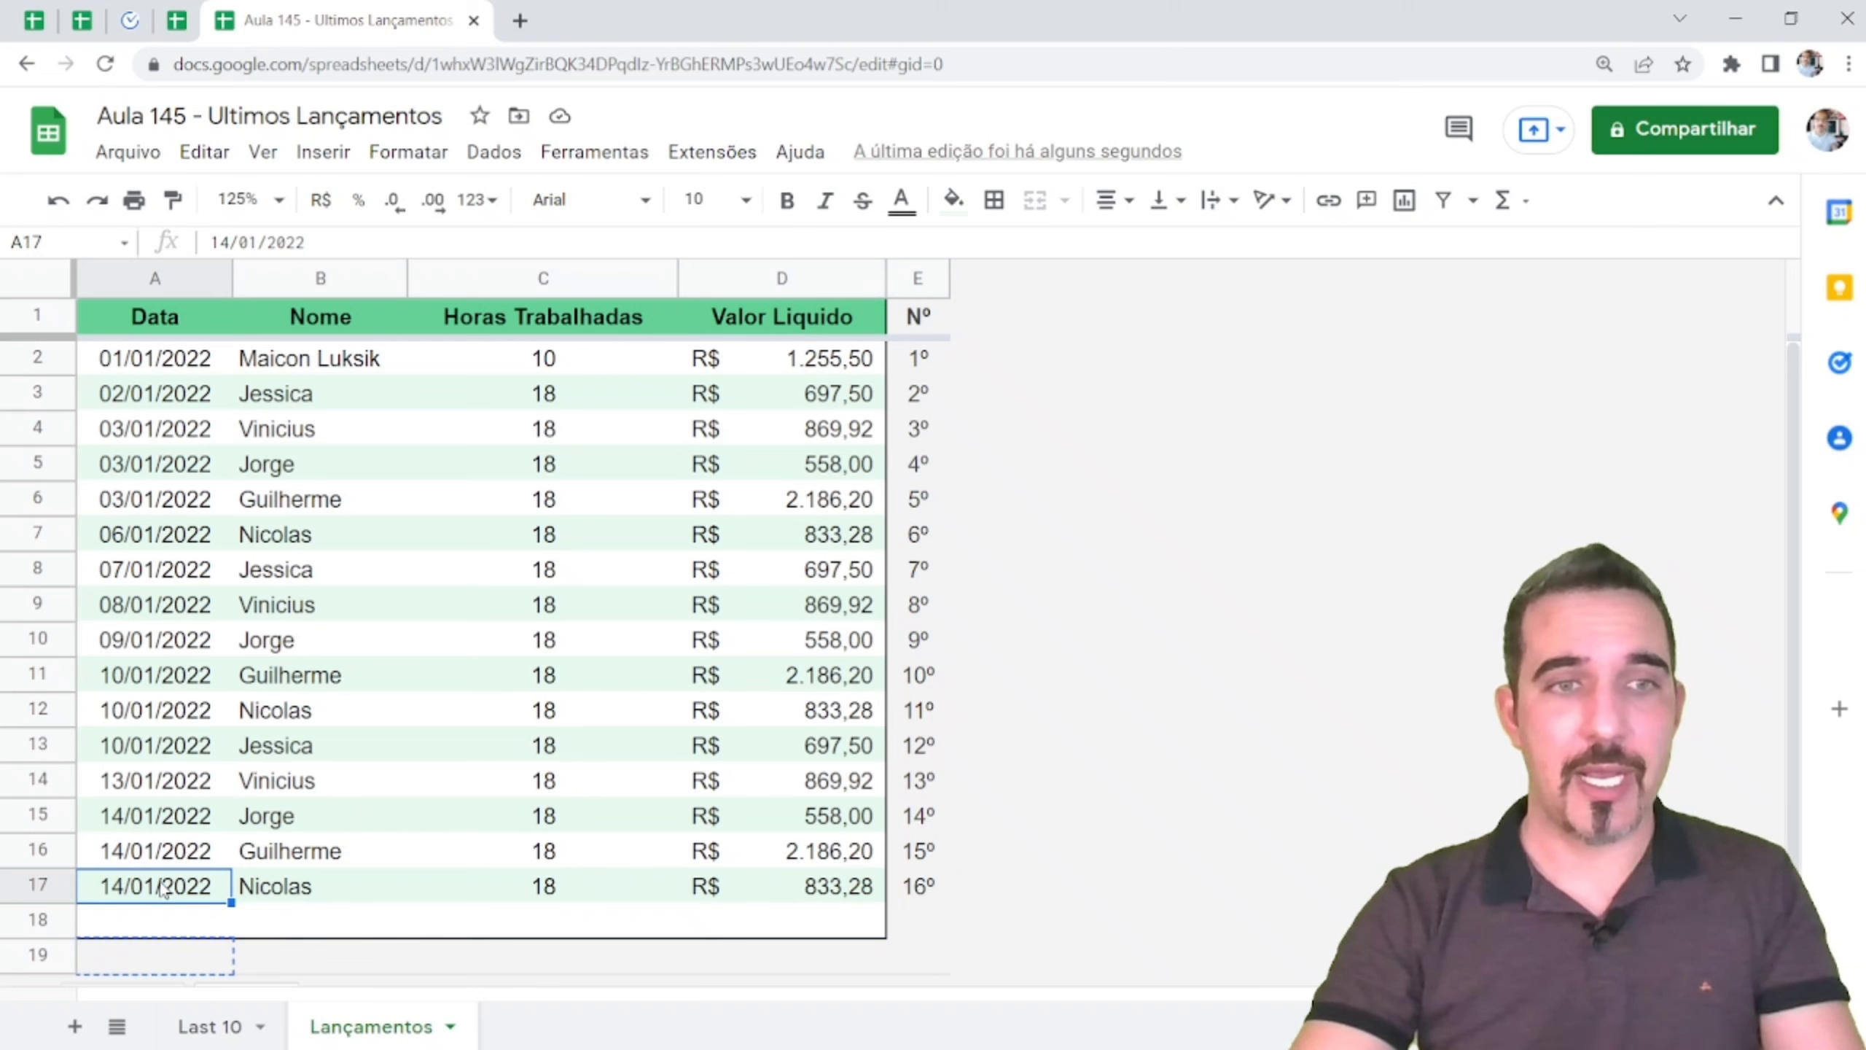
pyautogui.moveTo(164, 889); pyautogui.dragTo(170, 650)
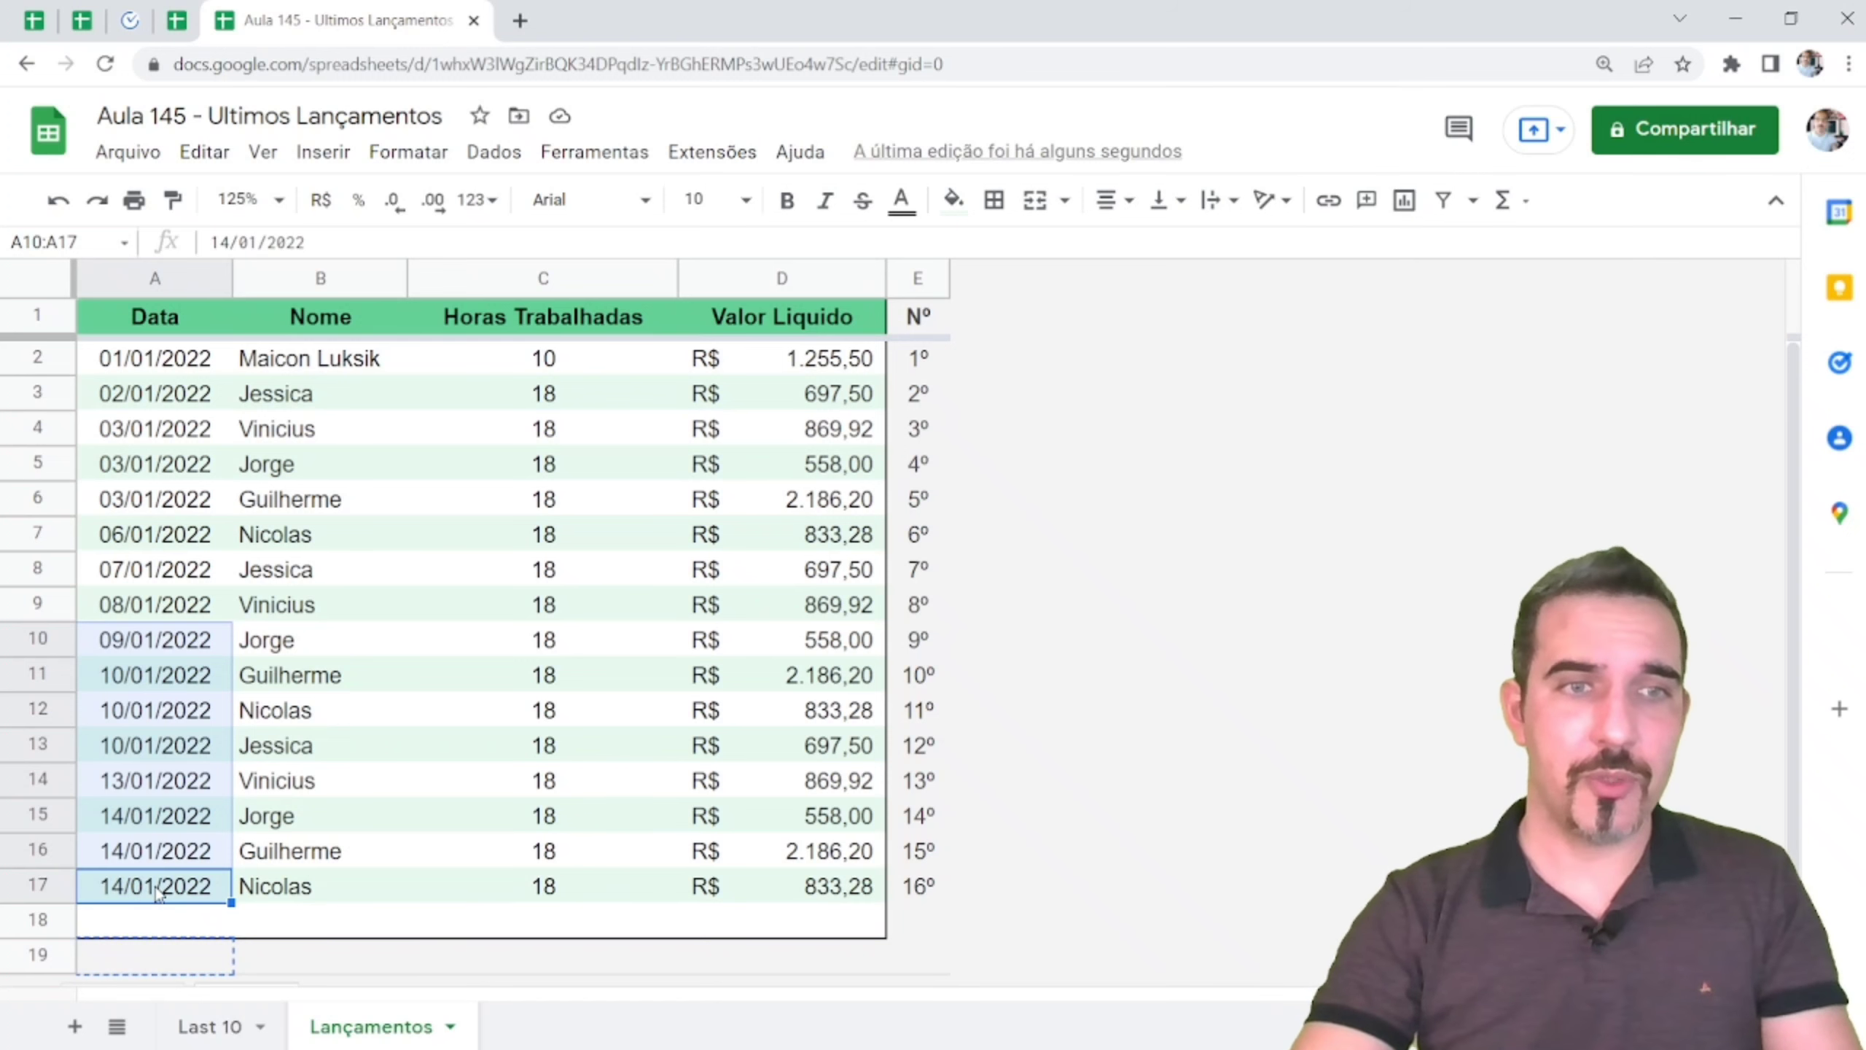
pyautogui.moveTo(161, 891); pyautogui.dragTo(177, 861)
pyautogui.moveTo(294, 891); pyautogui.dragTo(304, 588)
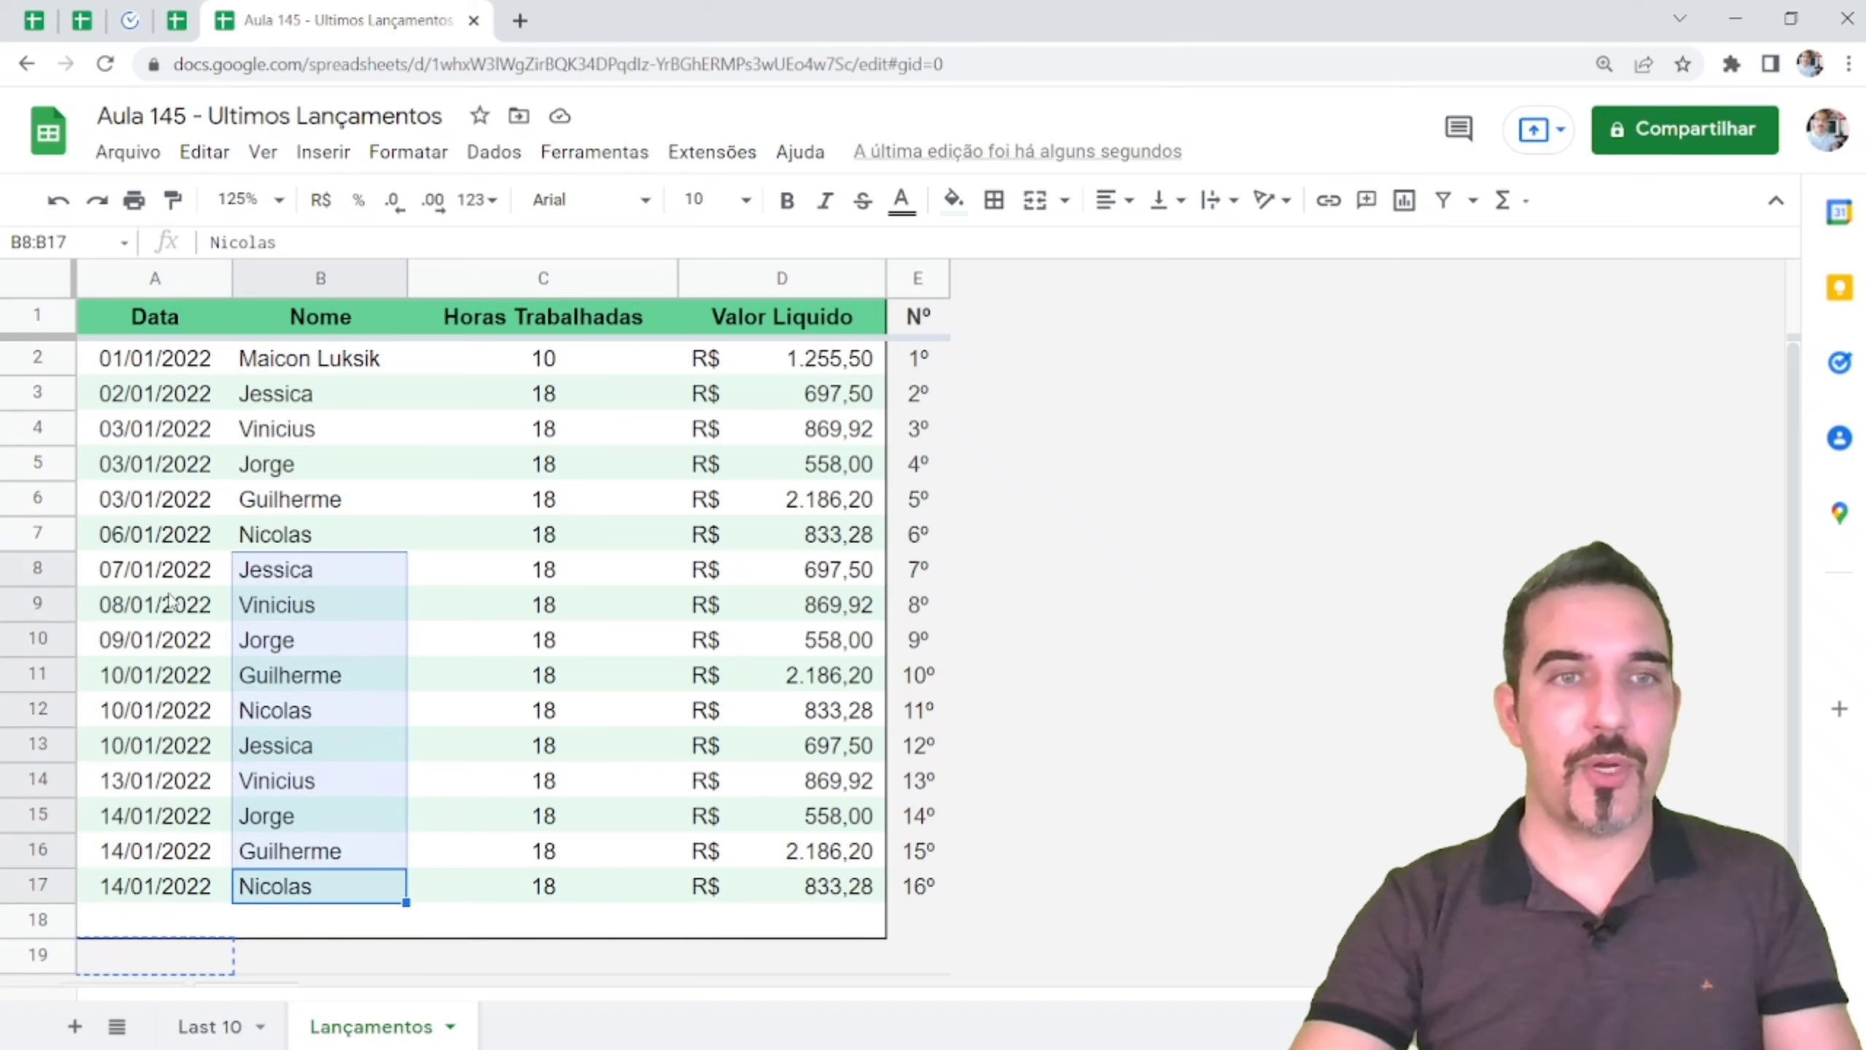
pyautogui.moveTo(43, 571); pyautogui.dragTo(65, 883)
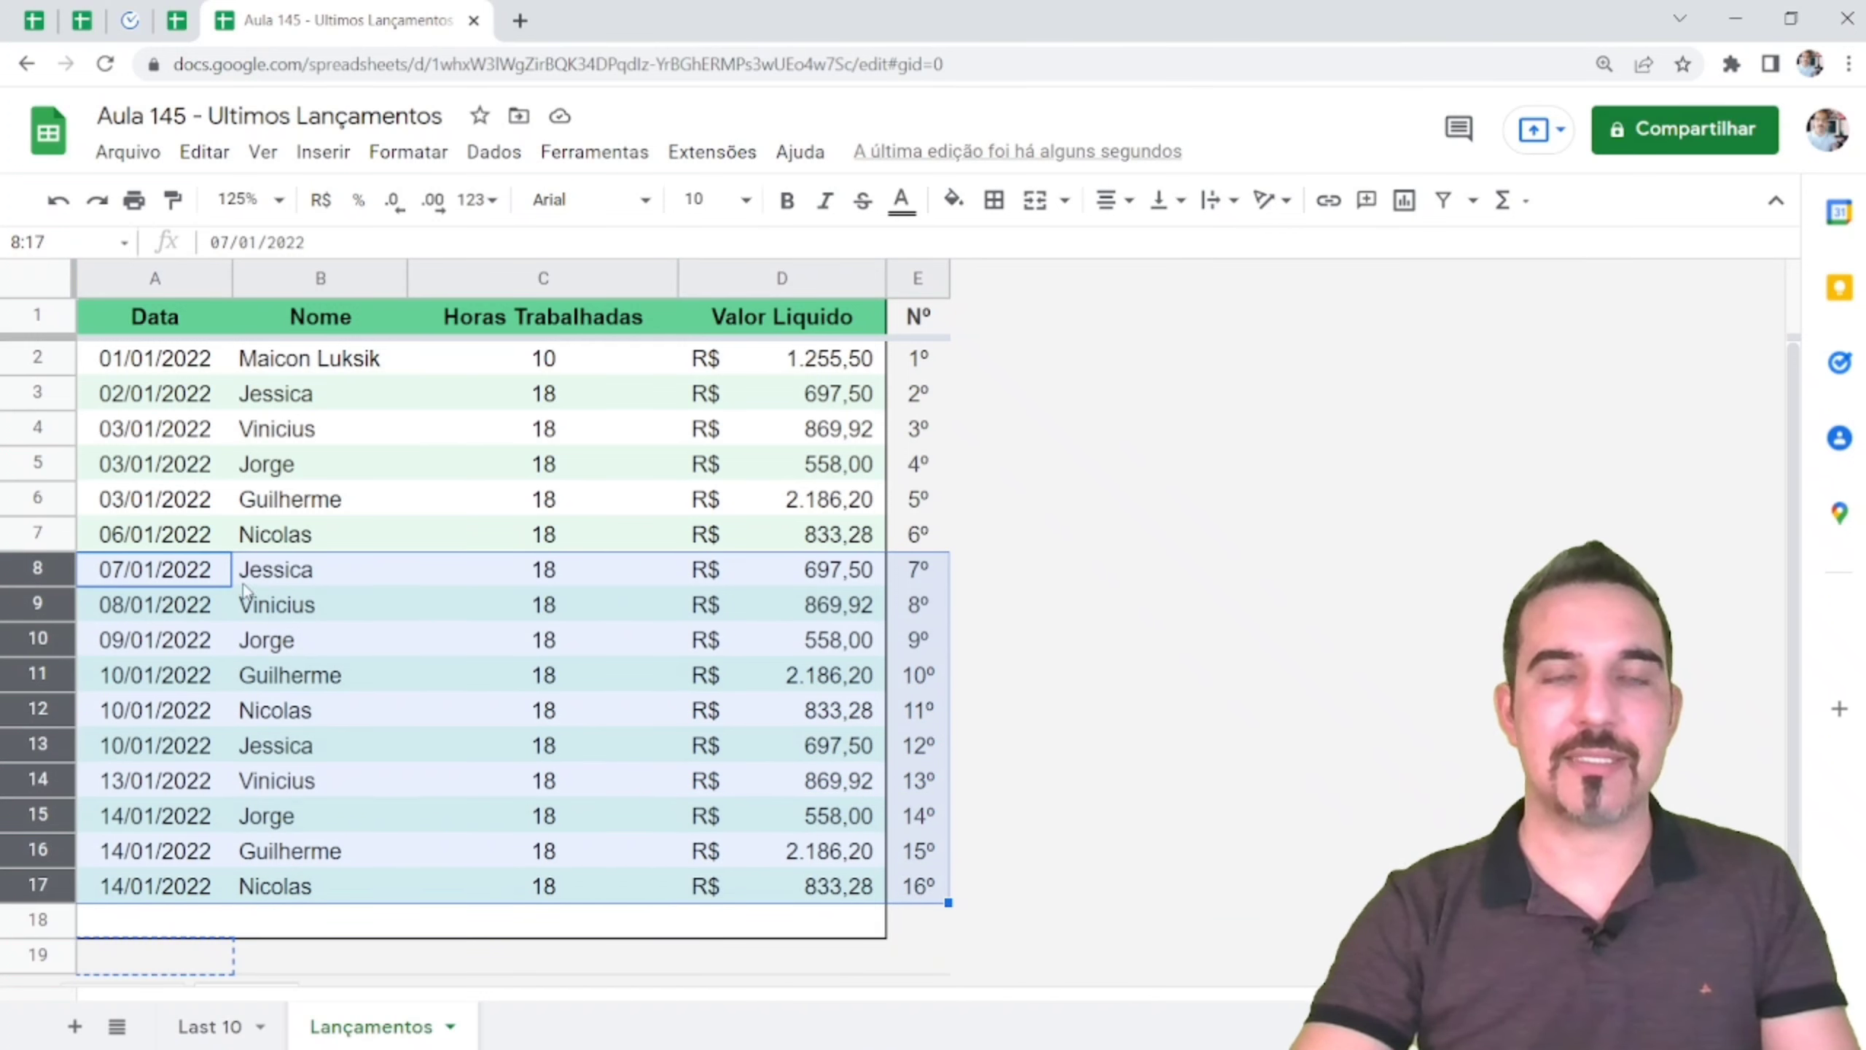
# - In cell B3 of the Last 10 sheet, enter the formula =A3-10 to subtract ten from the row count
pyautogui.click(223, 1029)
pyautogui.click(355, 395)
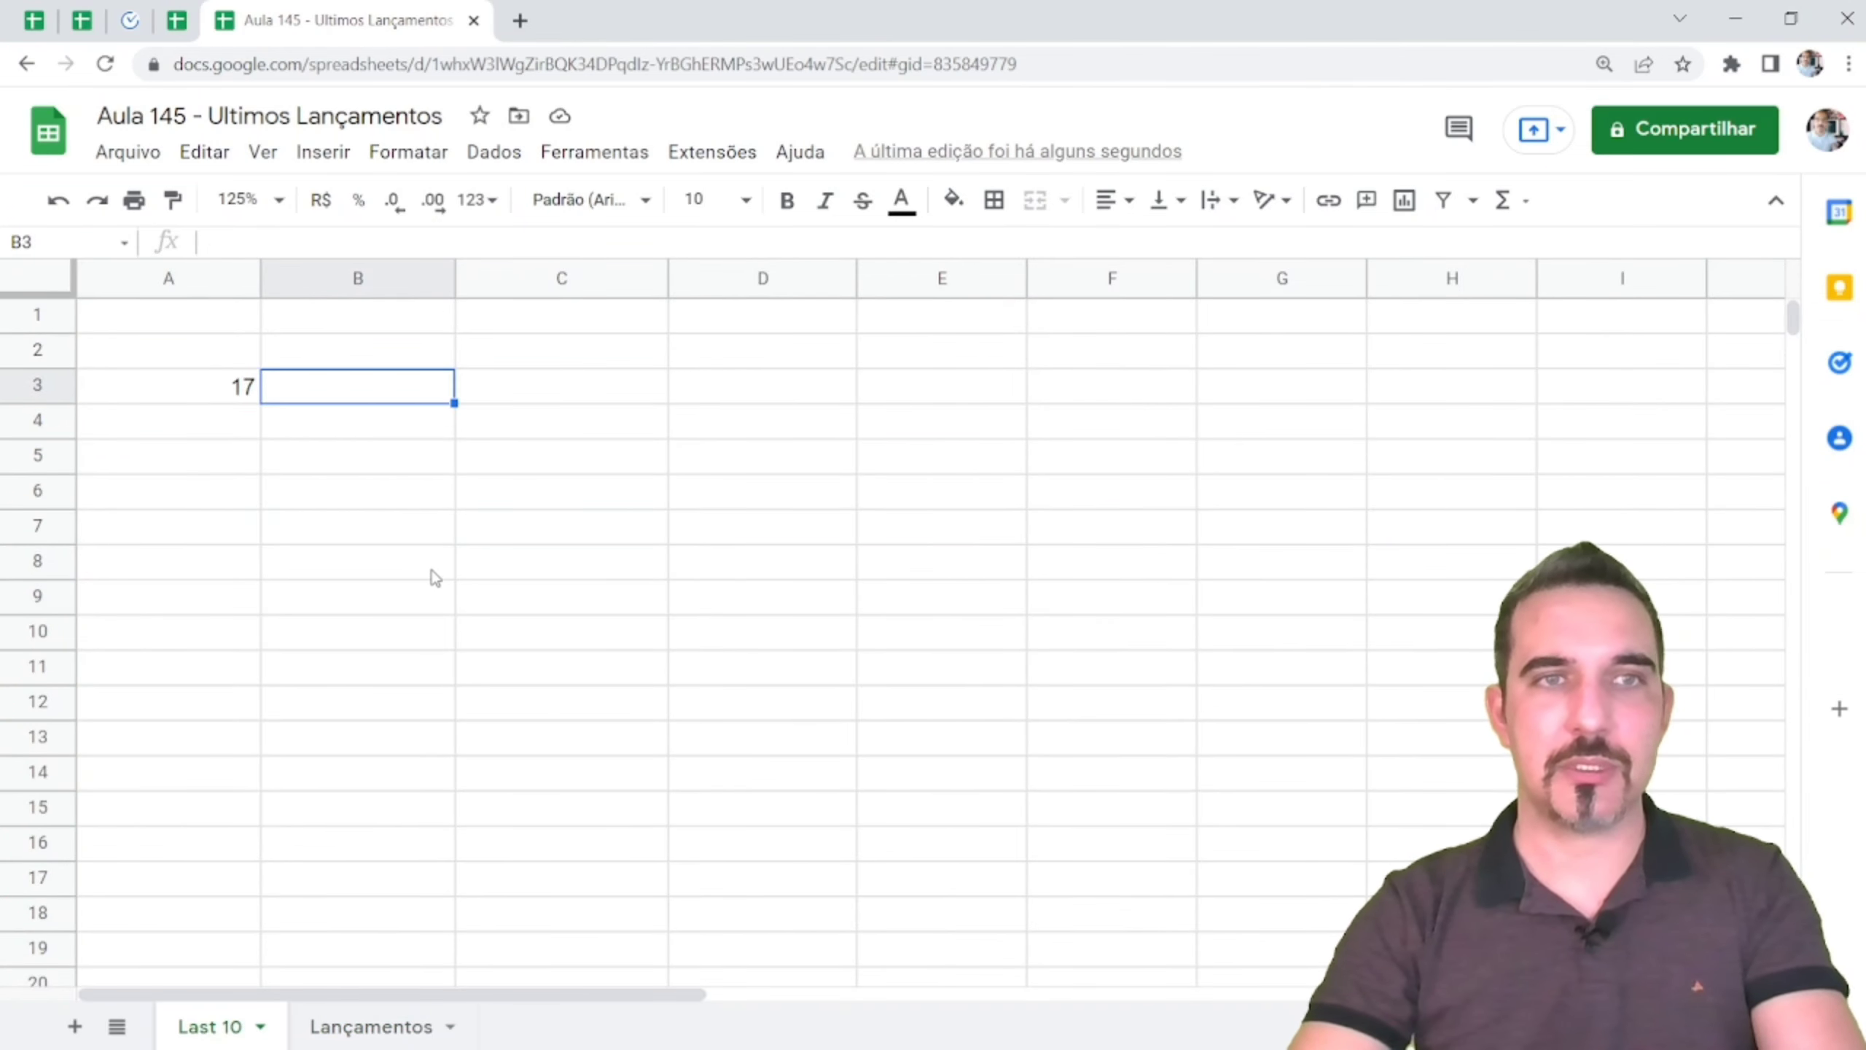
pyautogui.write('=')
pyautogui.click(217, 391)
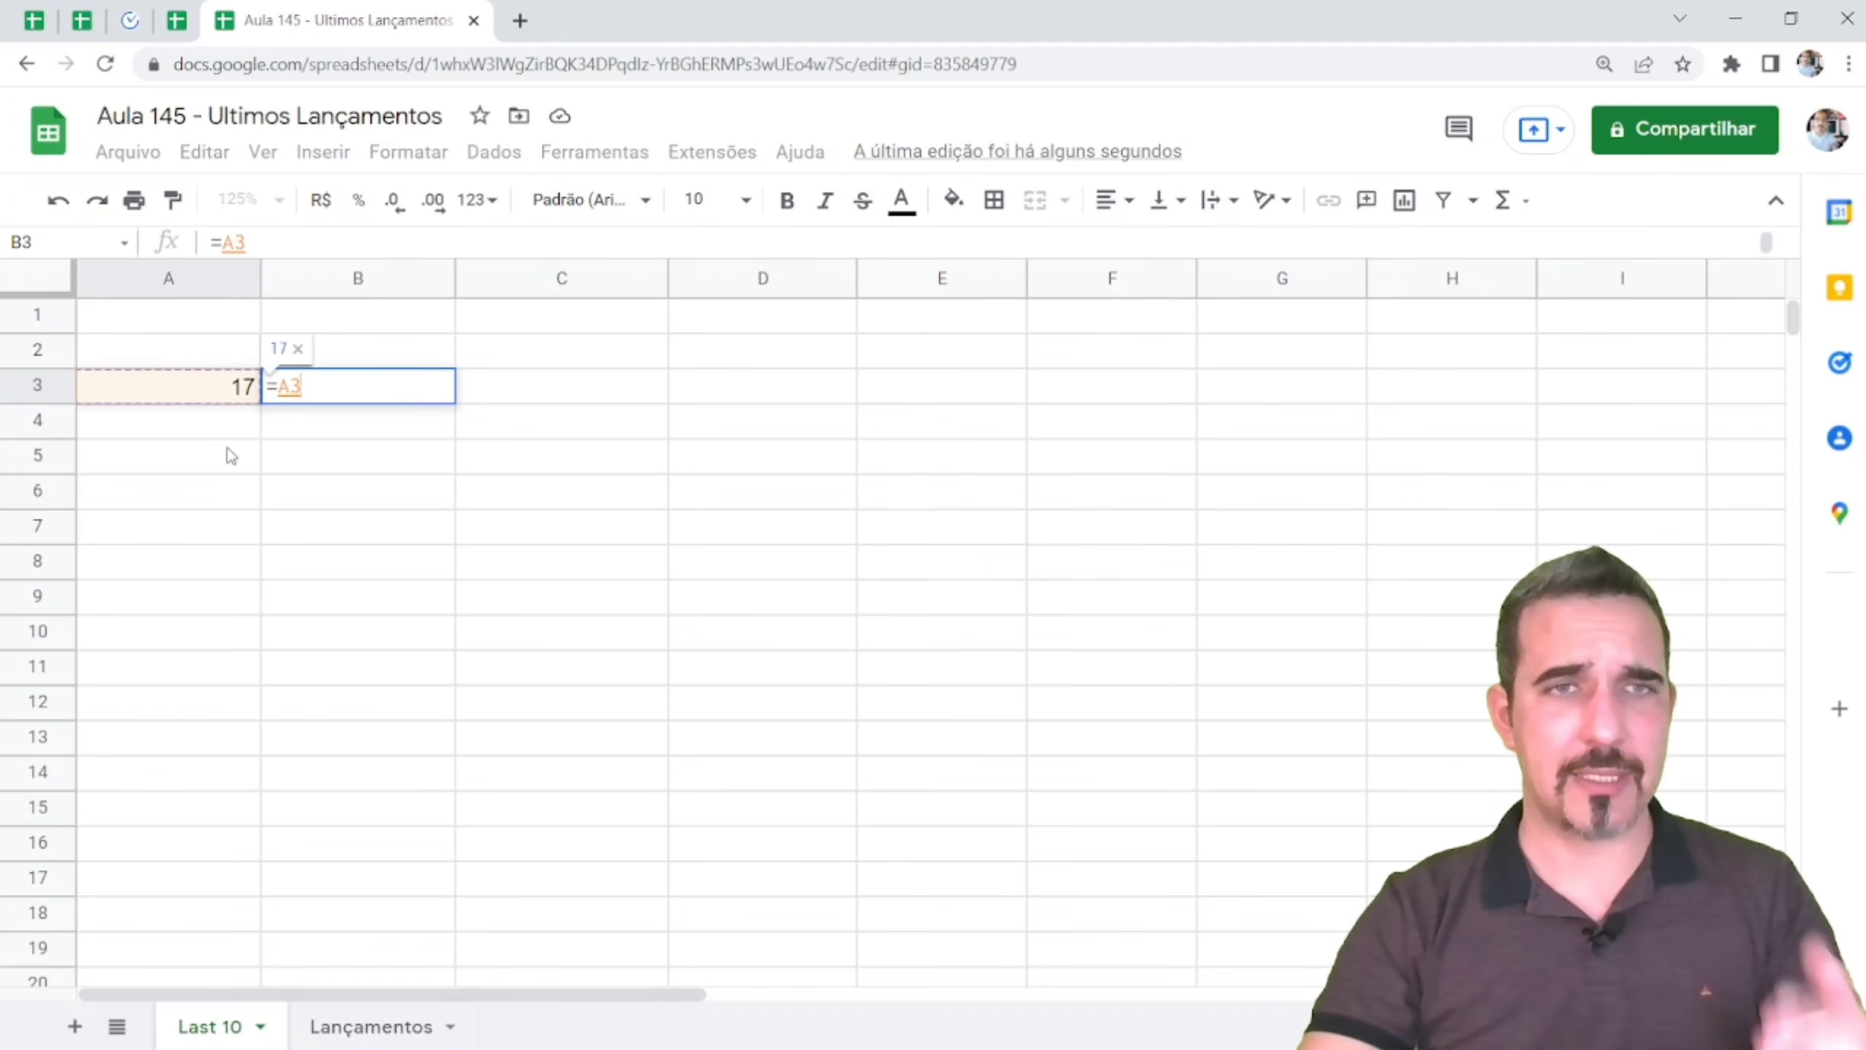
pyautogui.write('-')
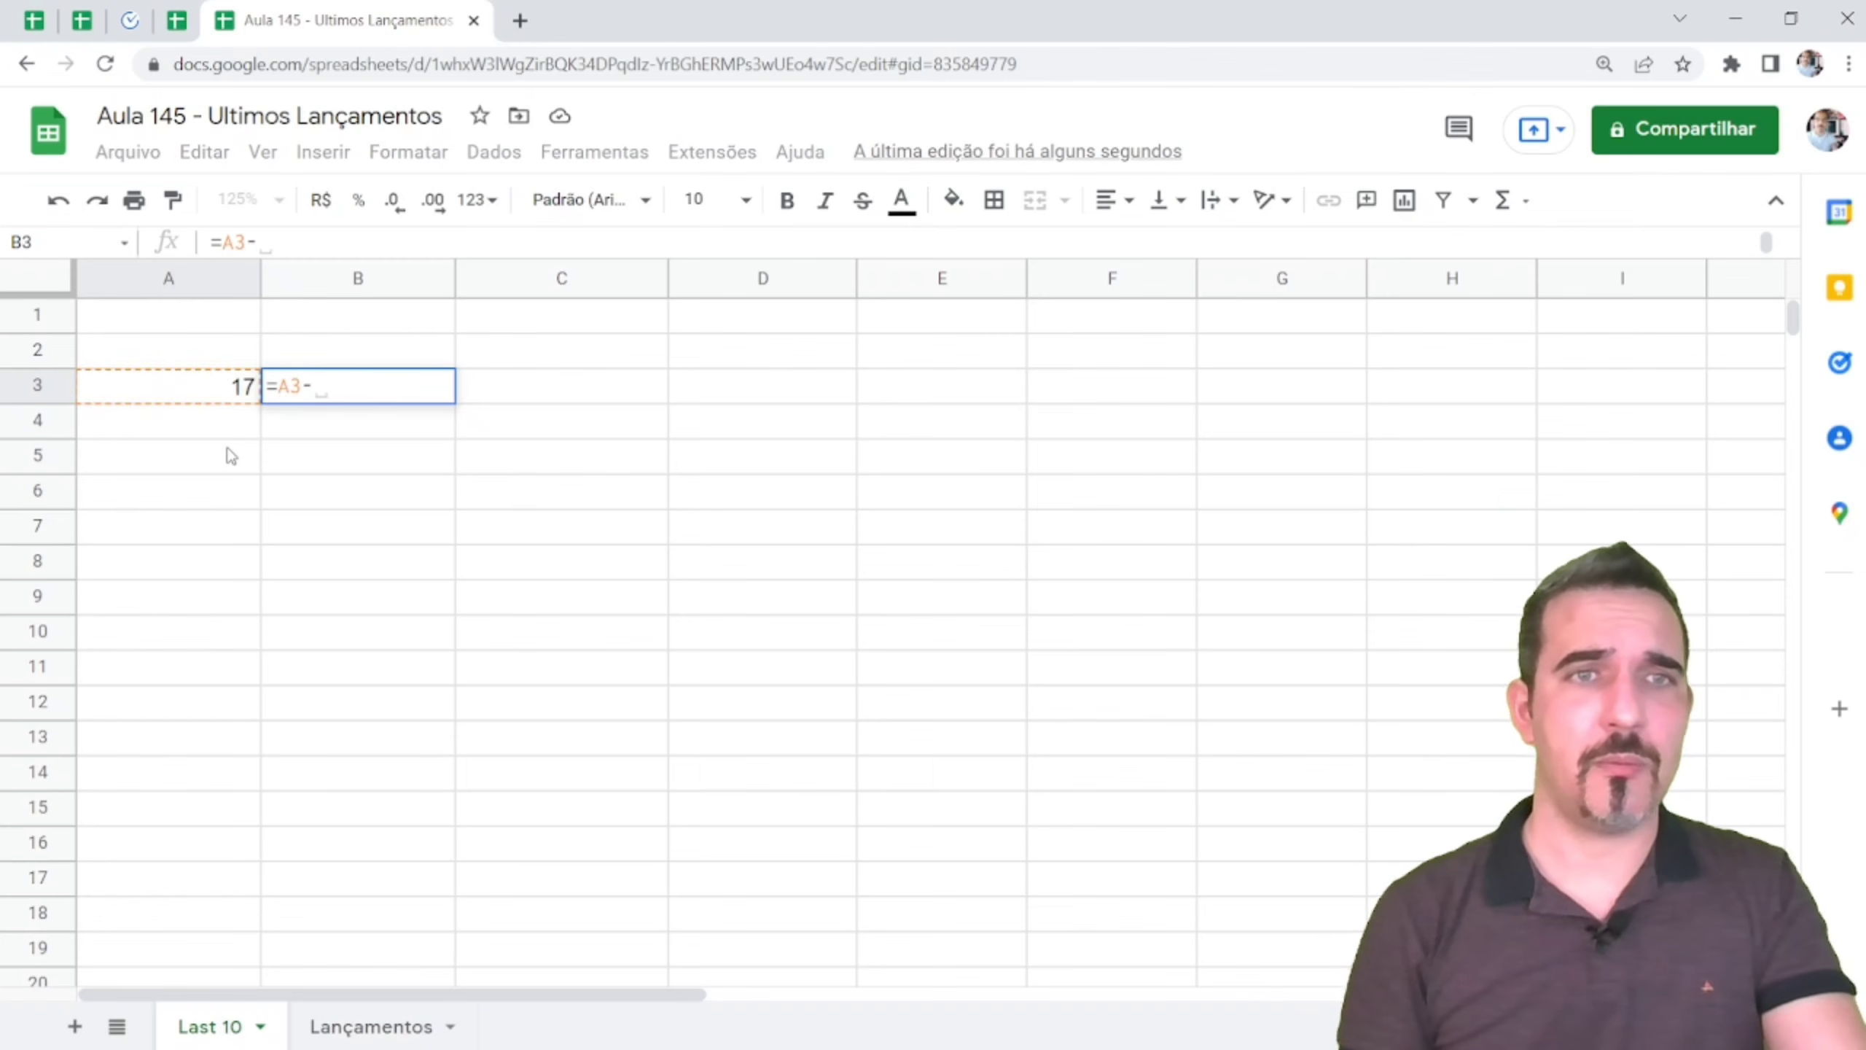
pyautogui.write('10')
pyautogui.press('Return')
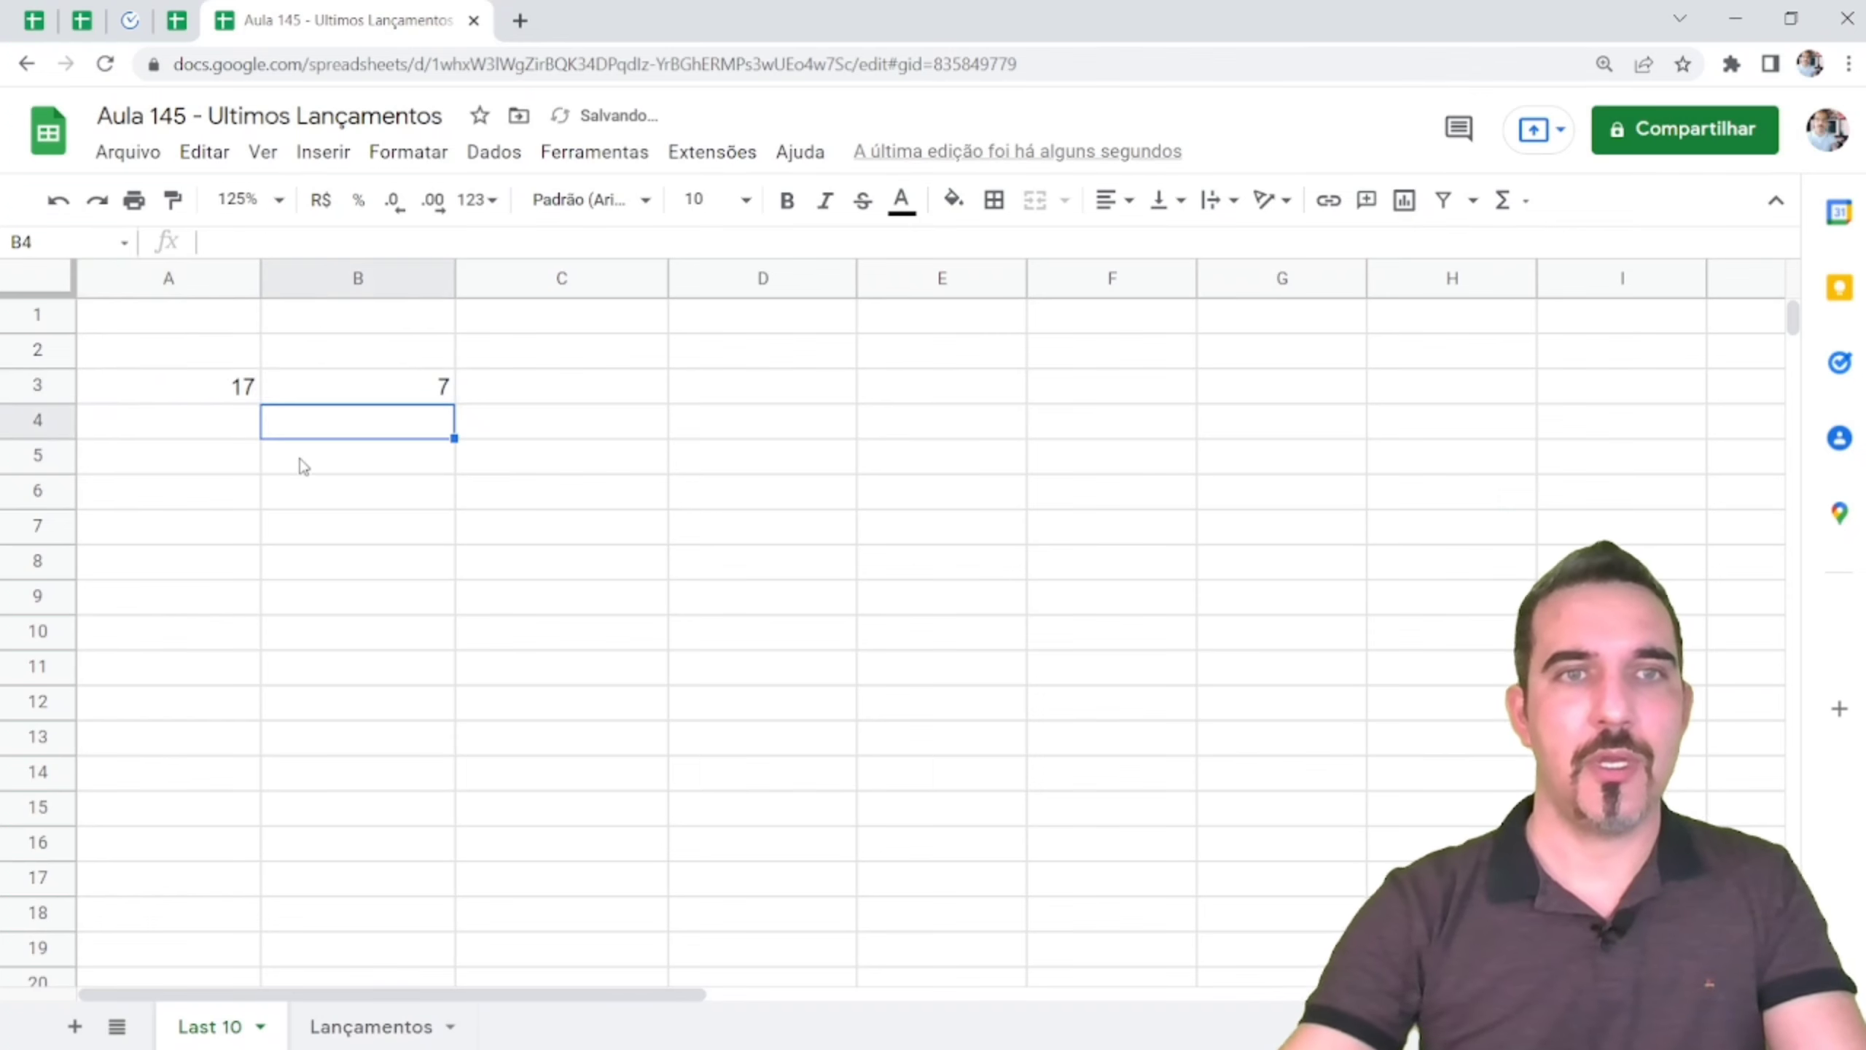
# - Check the starting row of the last ten entries in Lançamentos and change the B3 formula in Last 10 to =A3-9
pyautogui.click(383, 1024)
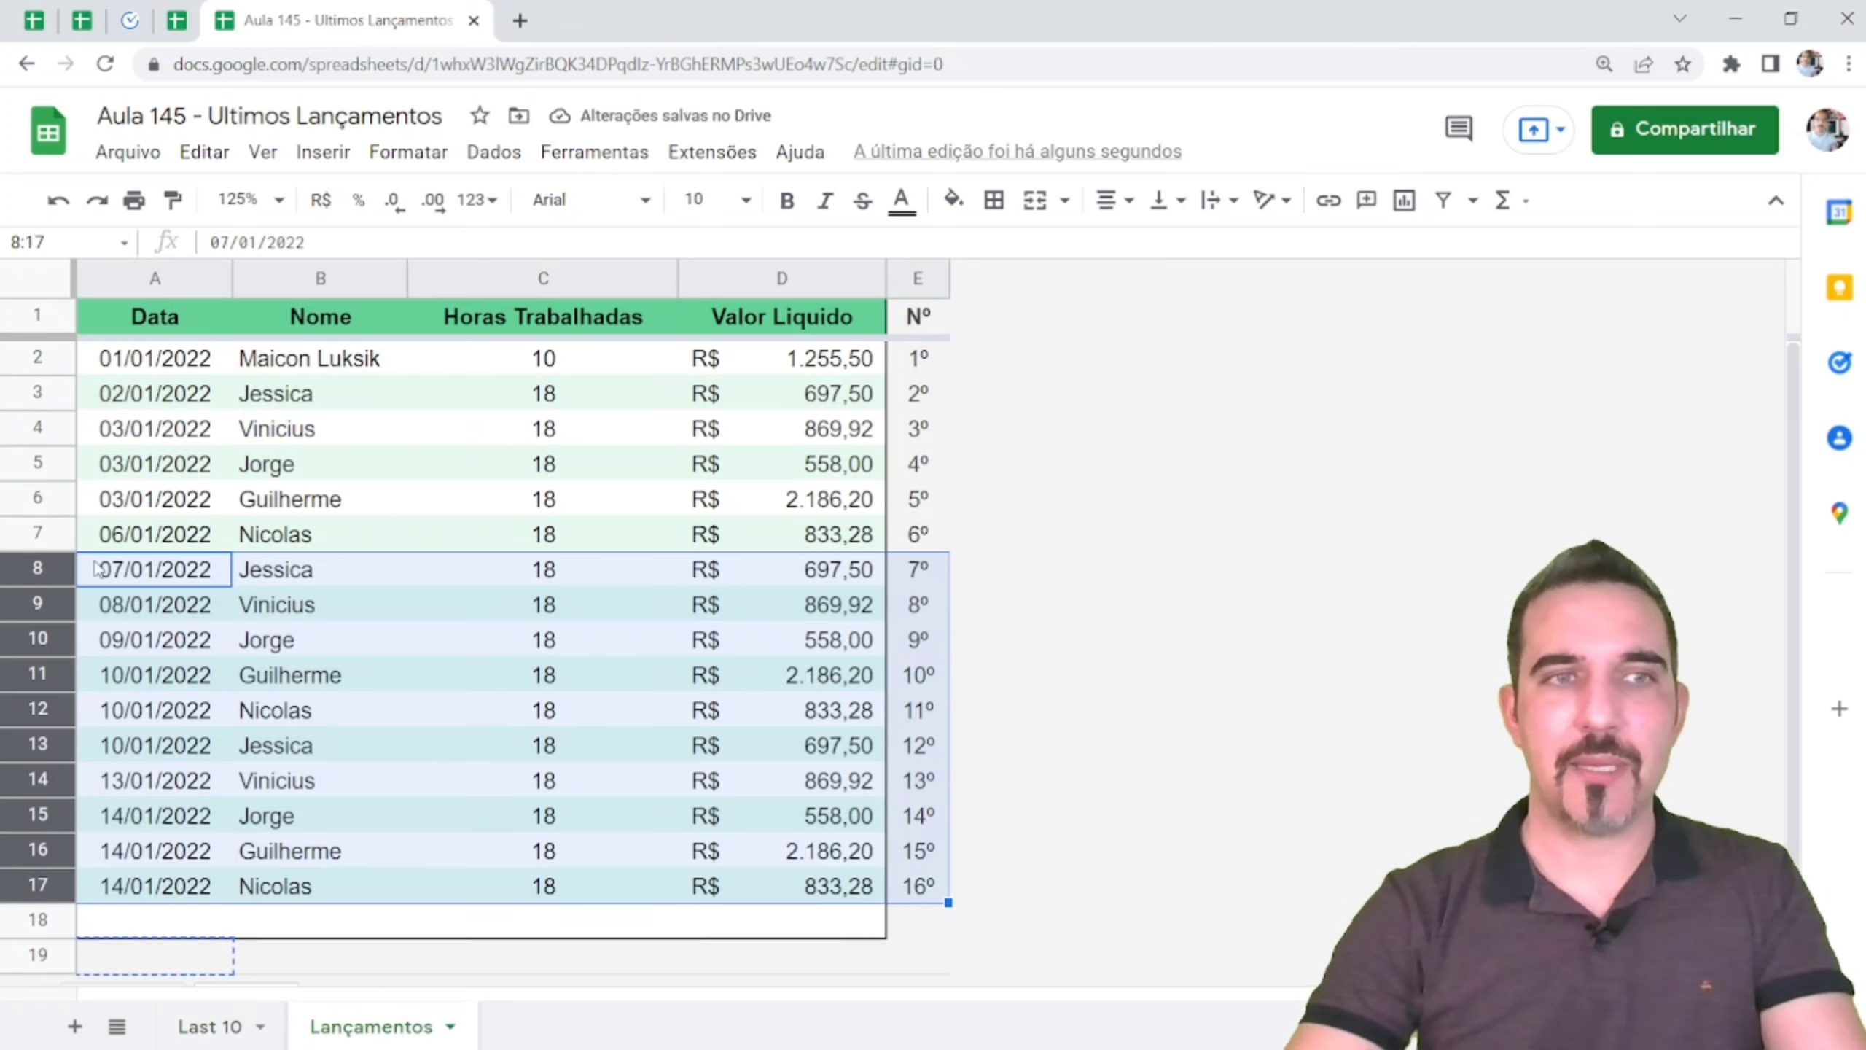
pyautogui.click(232, 1031)
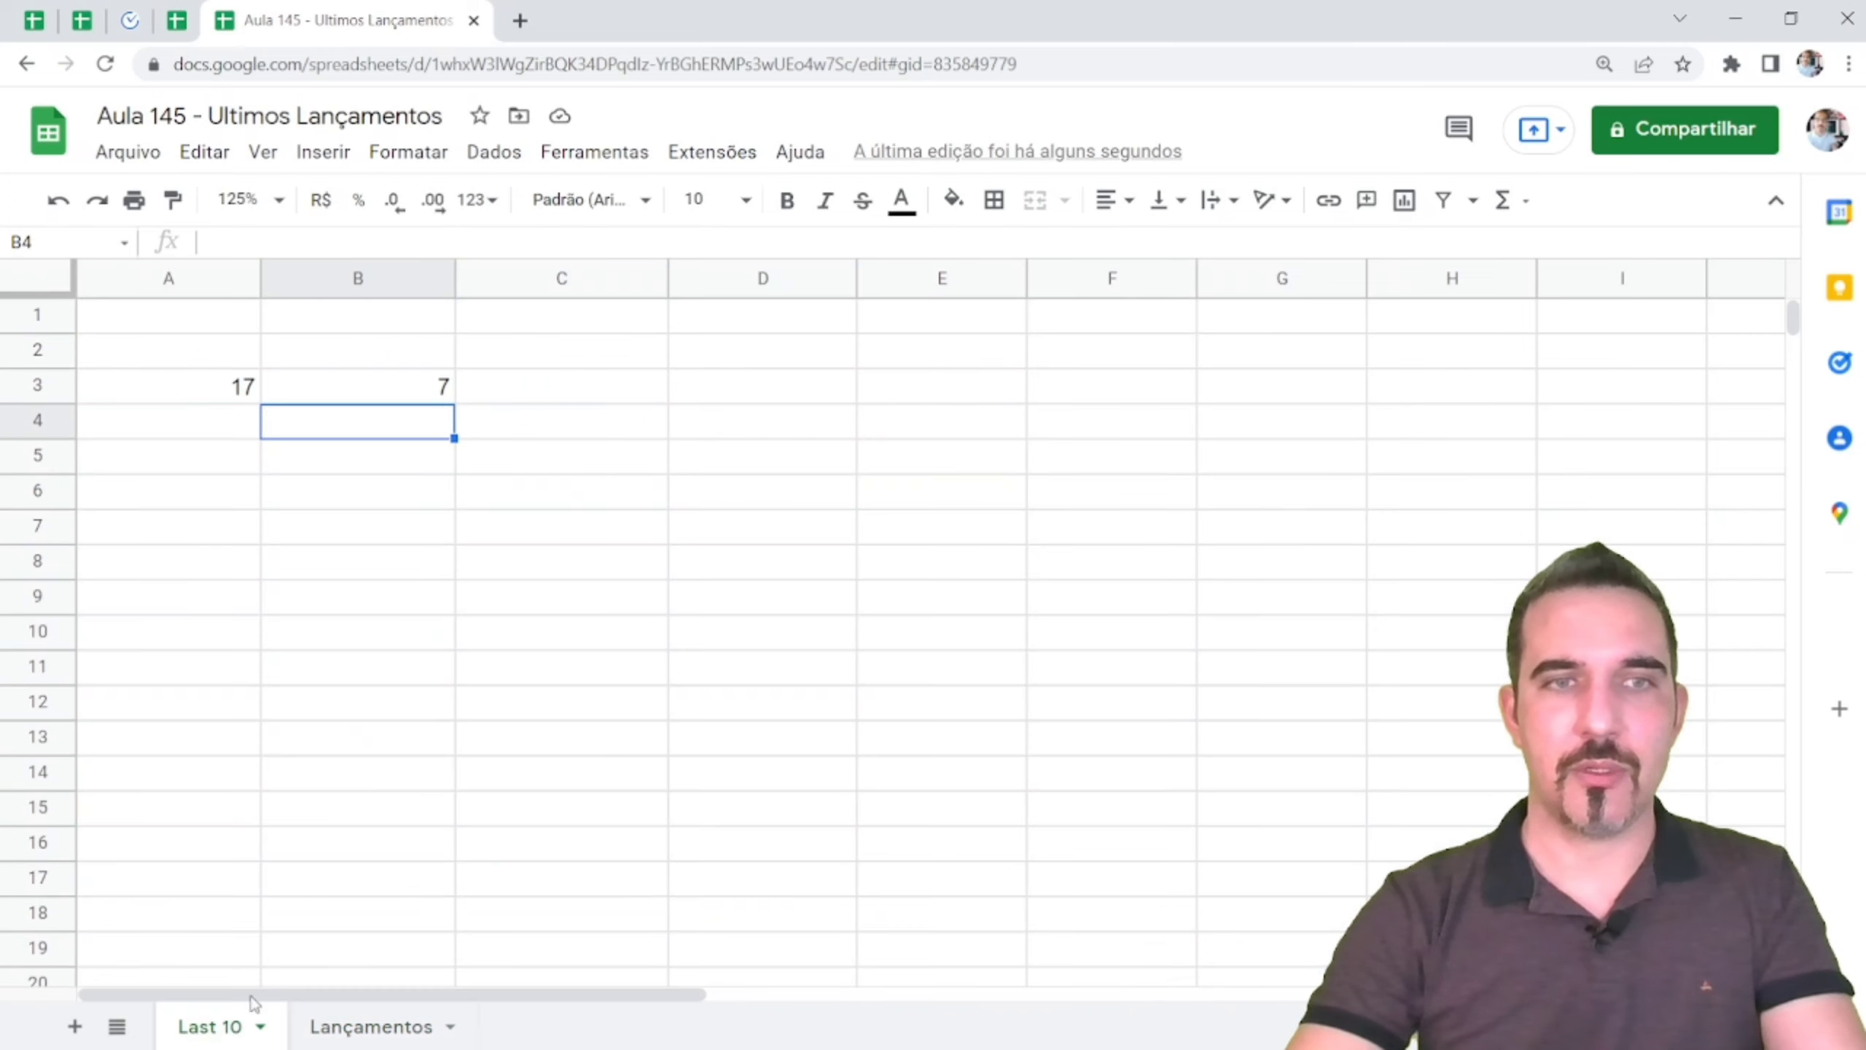
pyautogui.click(434, 386)
pyautogui.doubleClick(437, 387)
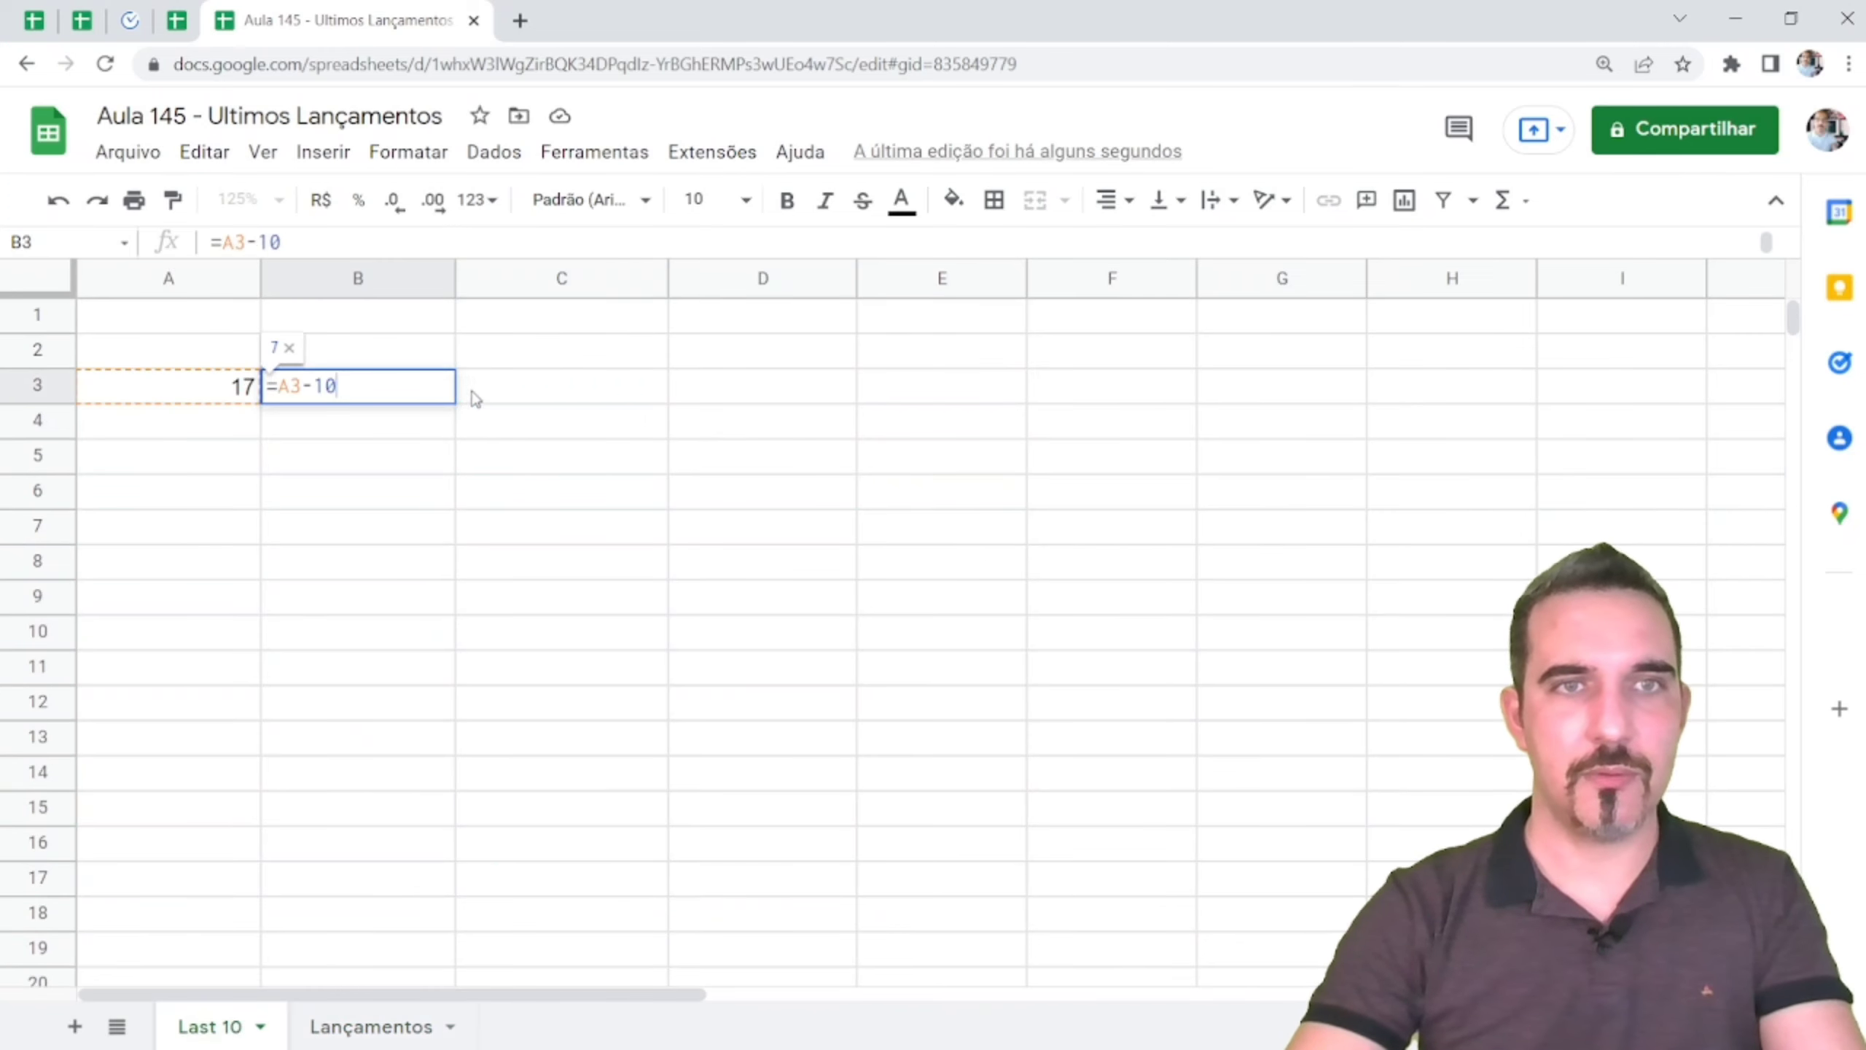
pyautogui.press('BackSpace')
pyautogui.press('BackSpace')
pyautogui.write('9')
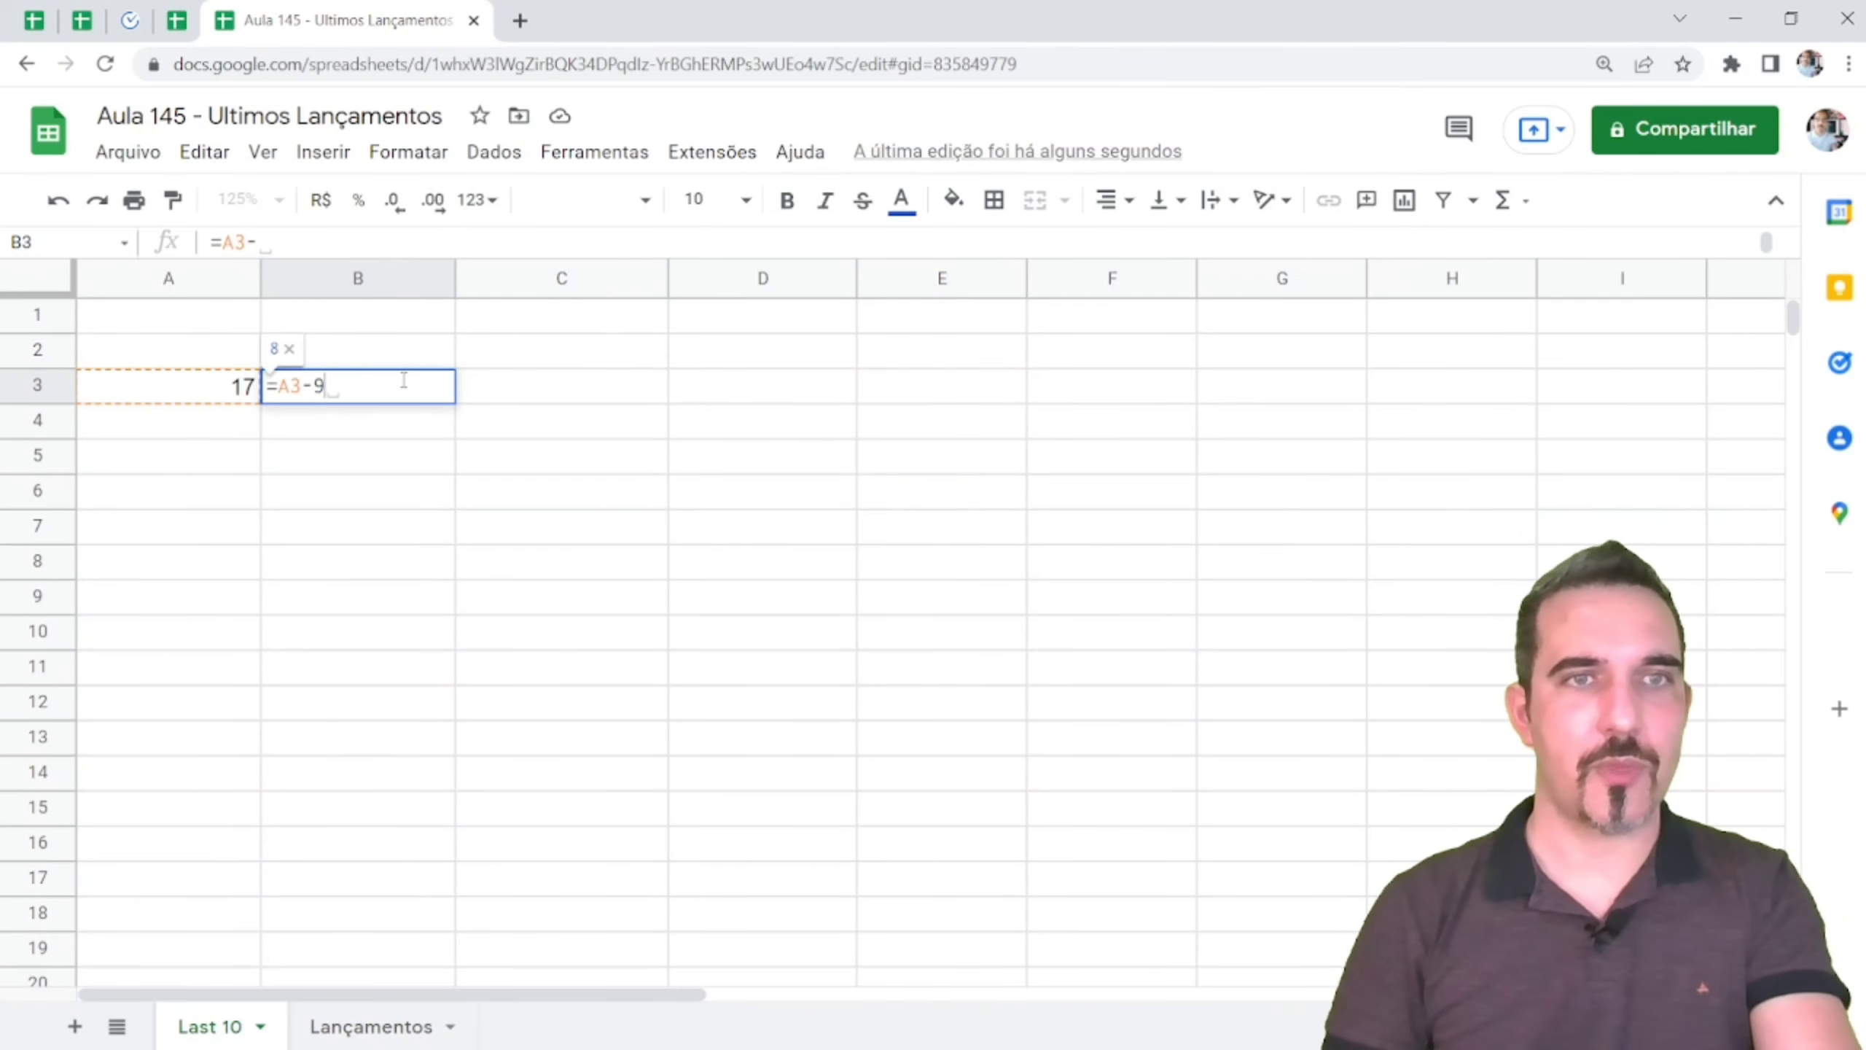
pyautogui.press('Return')
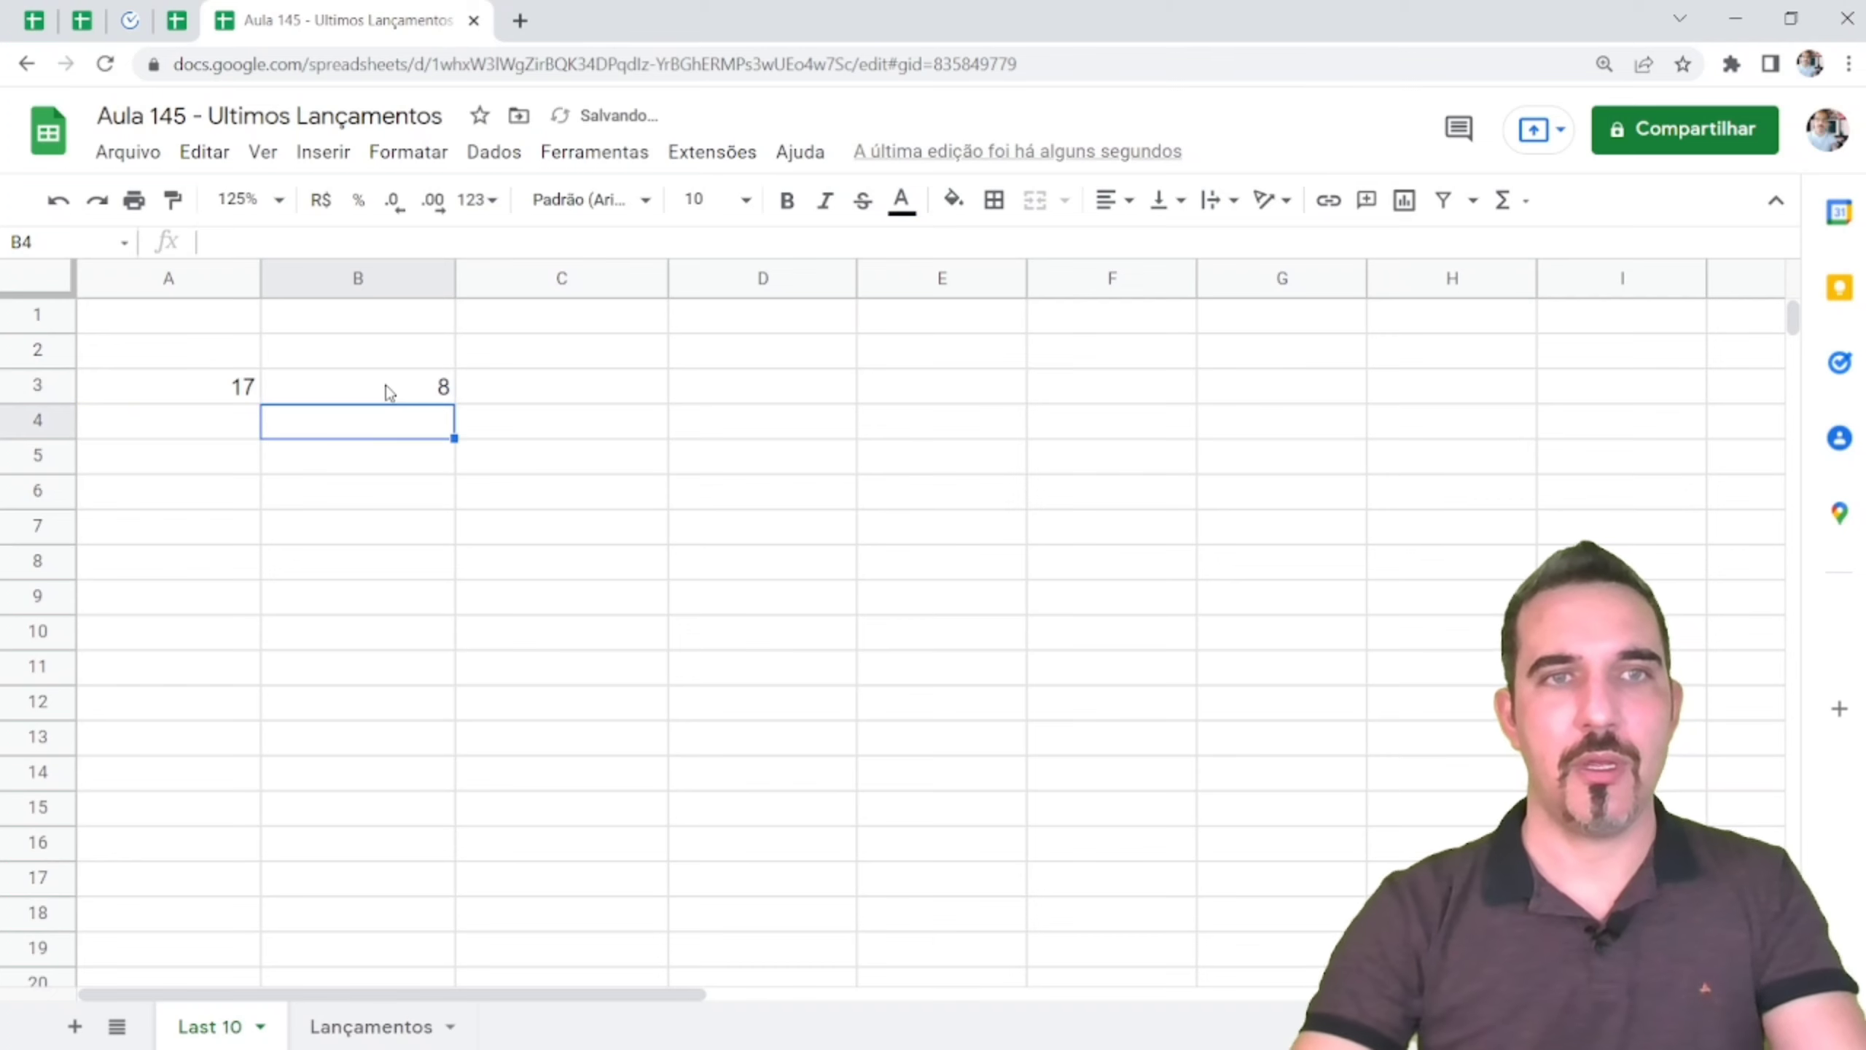
# - Review the formulas in cells B3 and A3 and select both cells
pyautogui.click(392, 398)
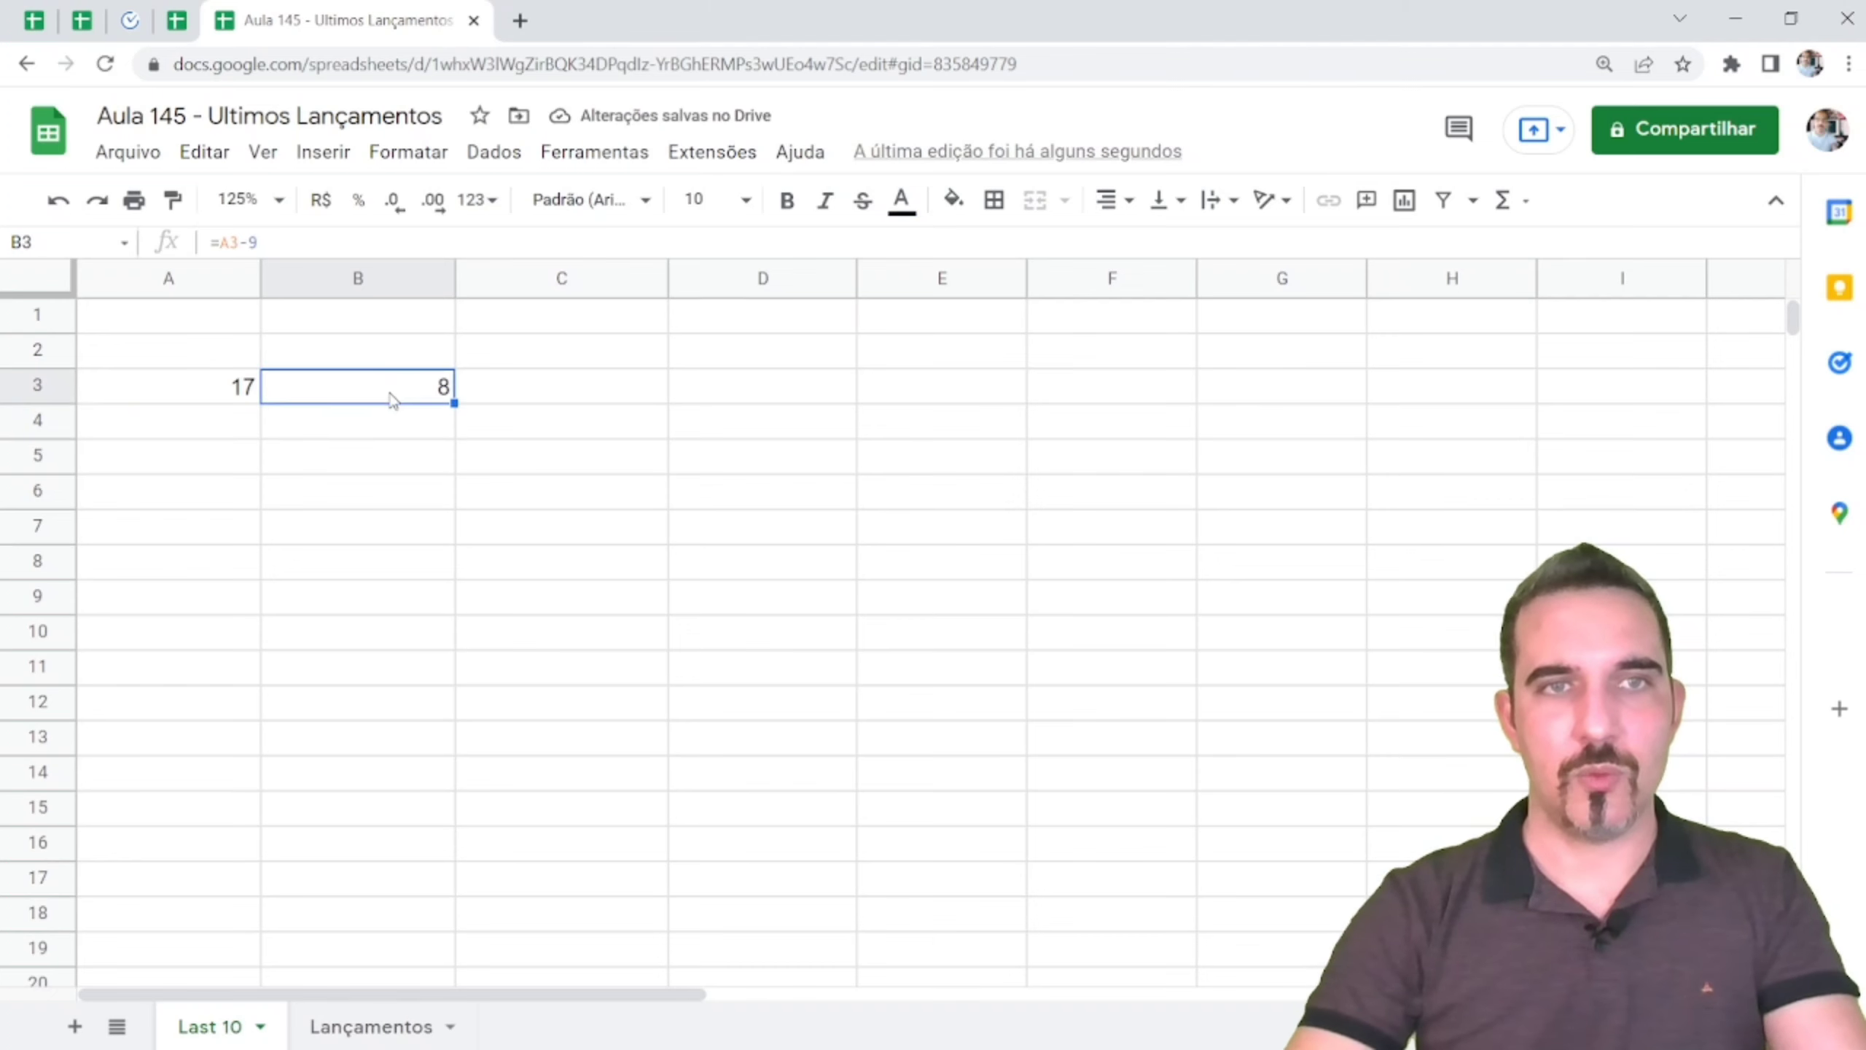
pyautogui.click(230, 389)
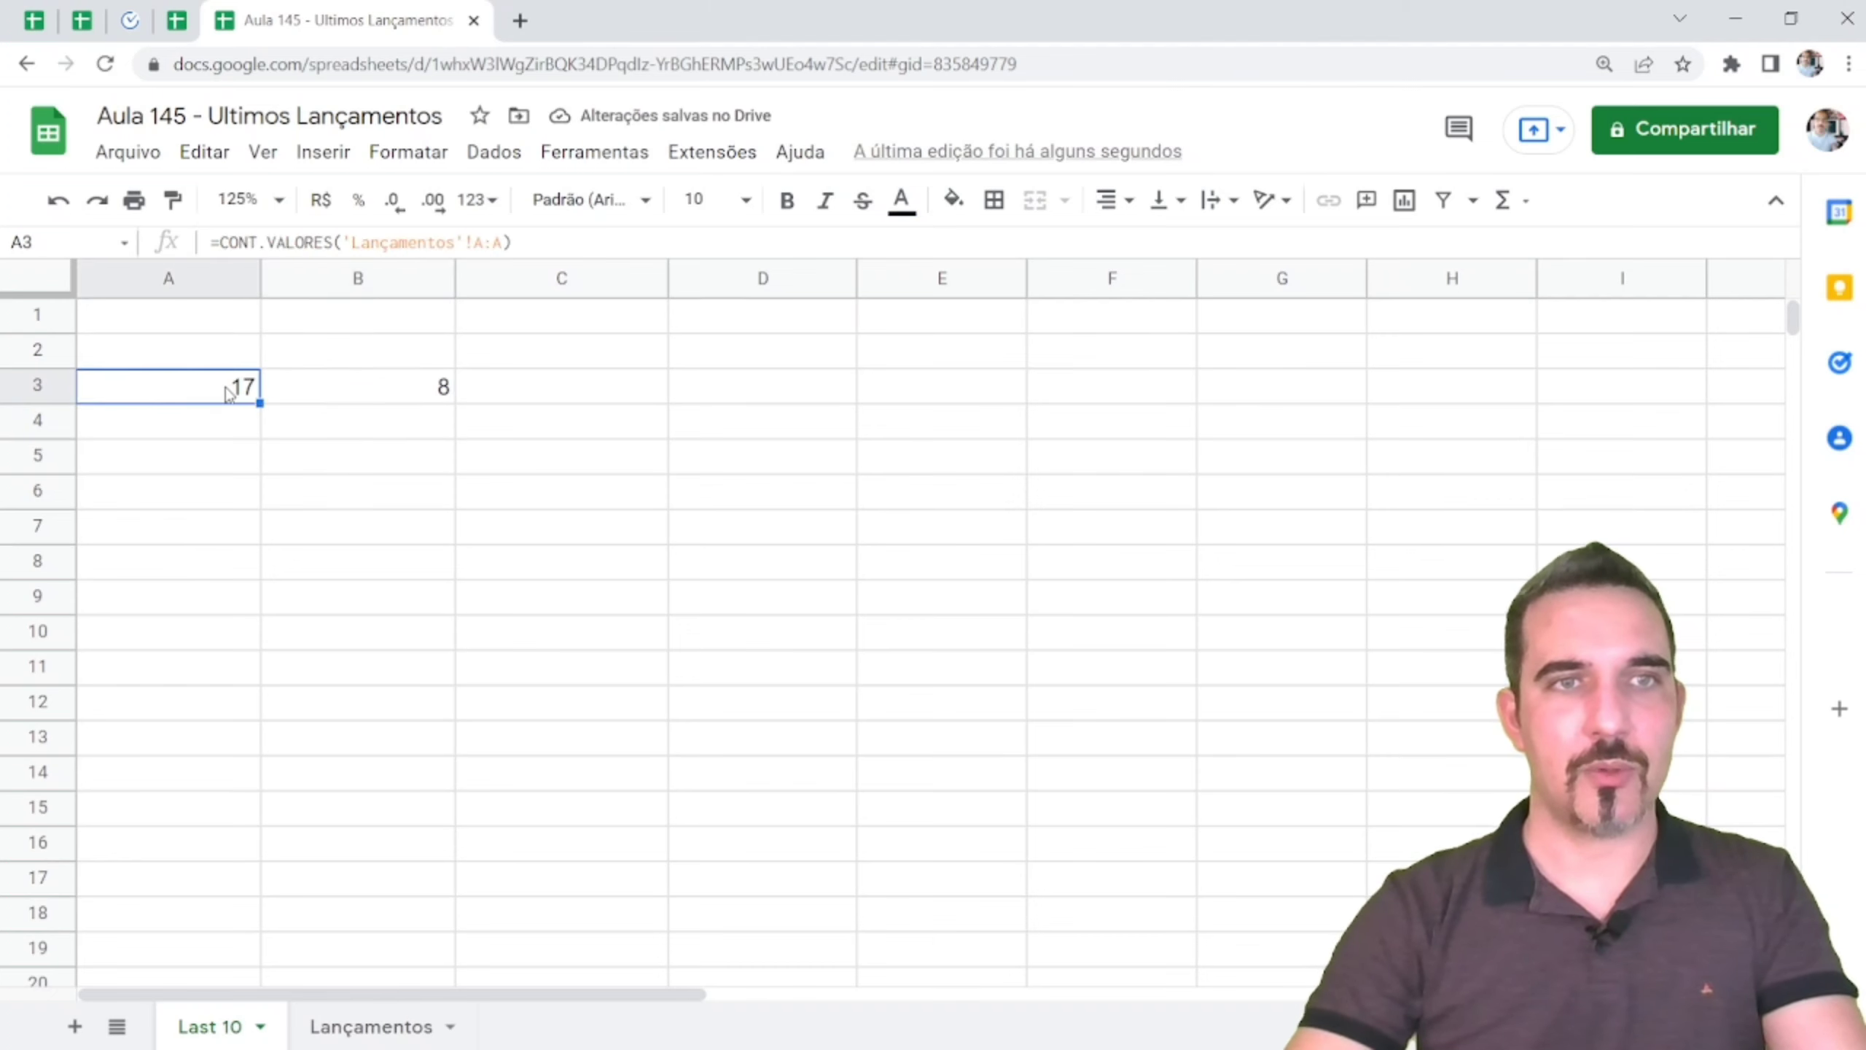
pyautogui.keyDown('shift'); pyautogui.click(316, 393); pyautogui.keyUp('shift')
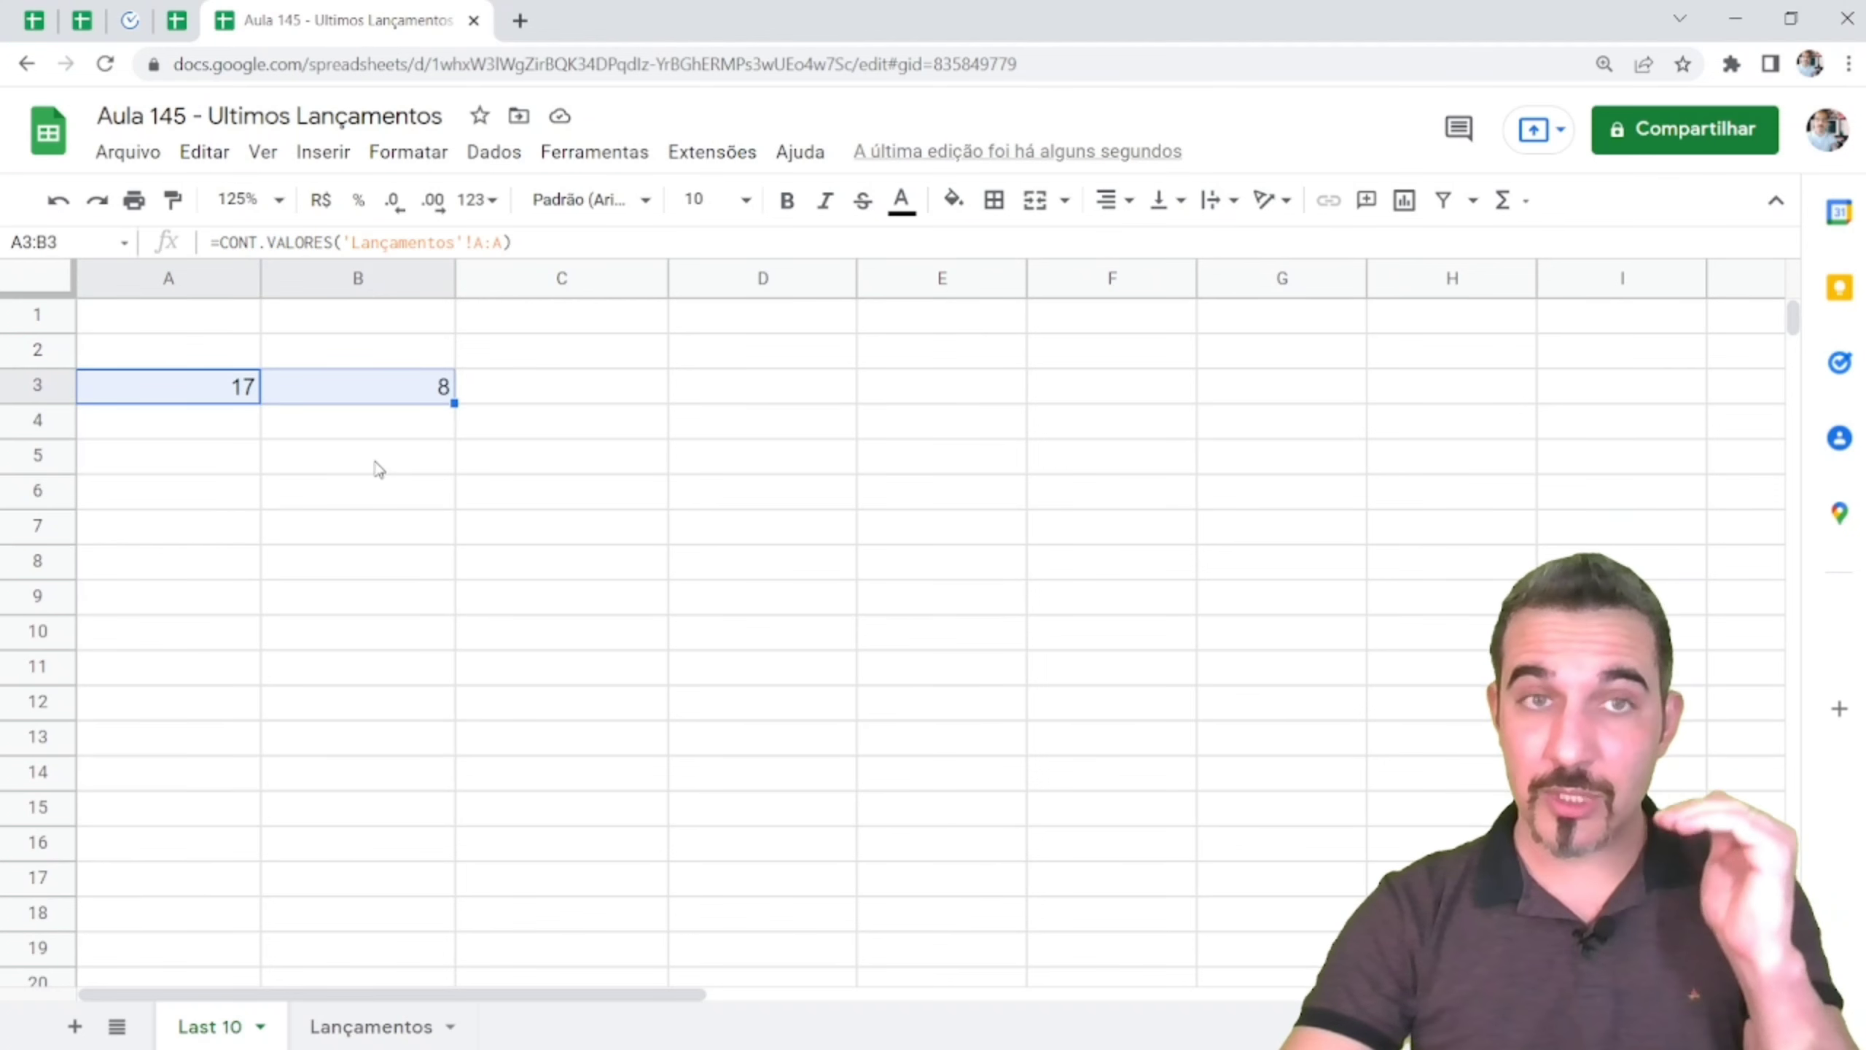
# - Trace the last ten entries in the Nome column of Lançamentos, from row 8 down to row 17
pyautogui.click(373, 1028)
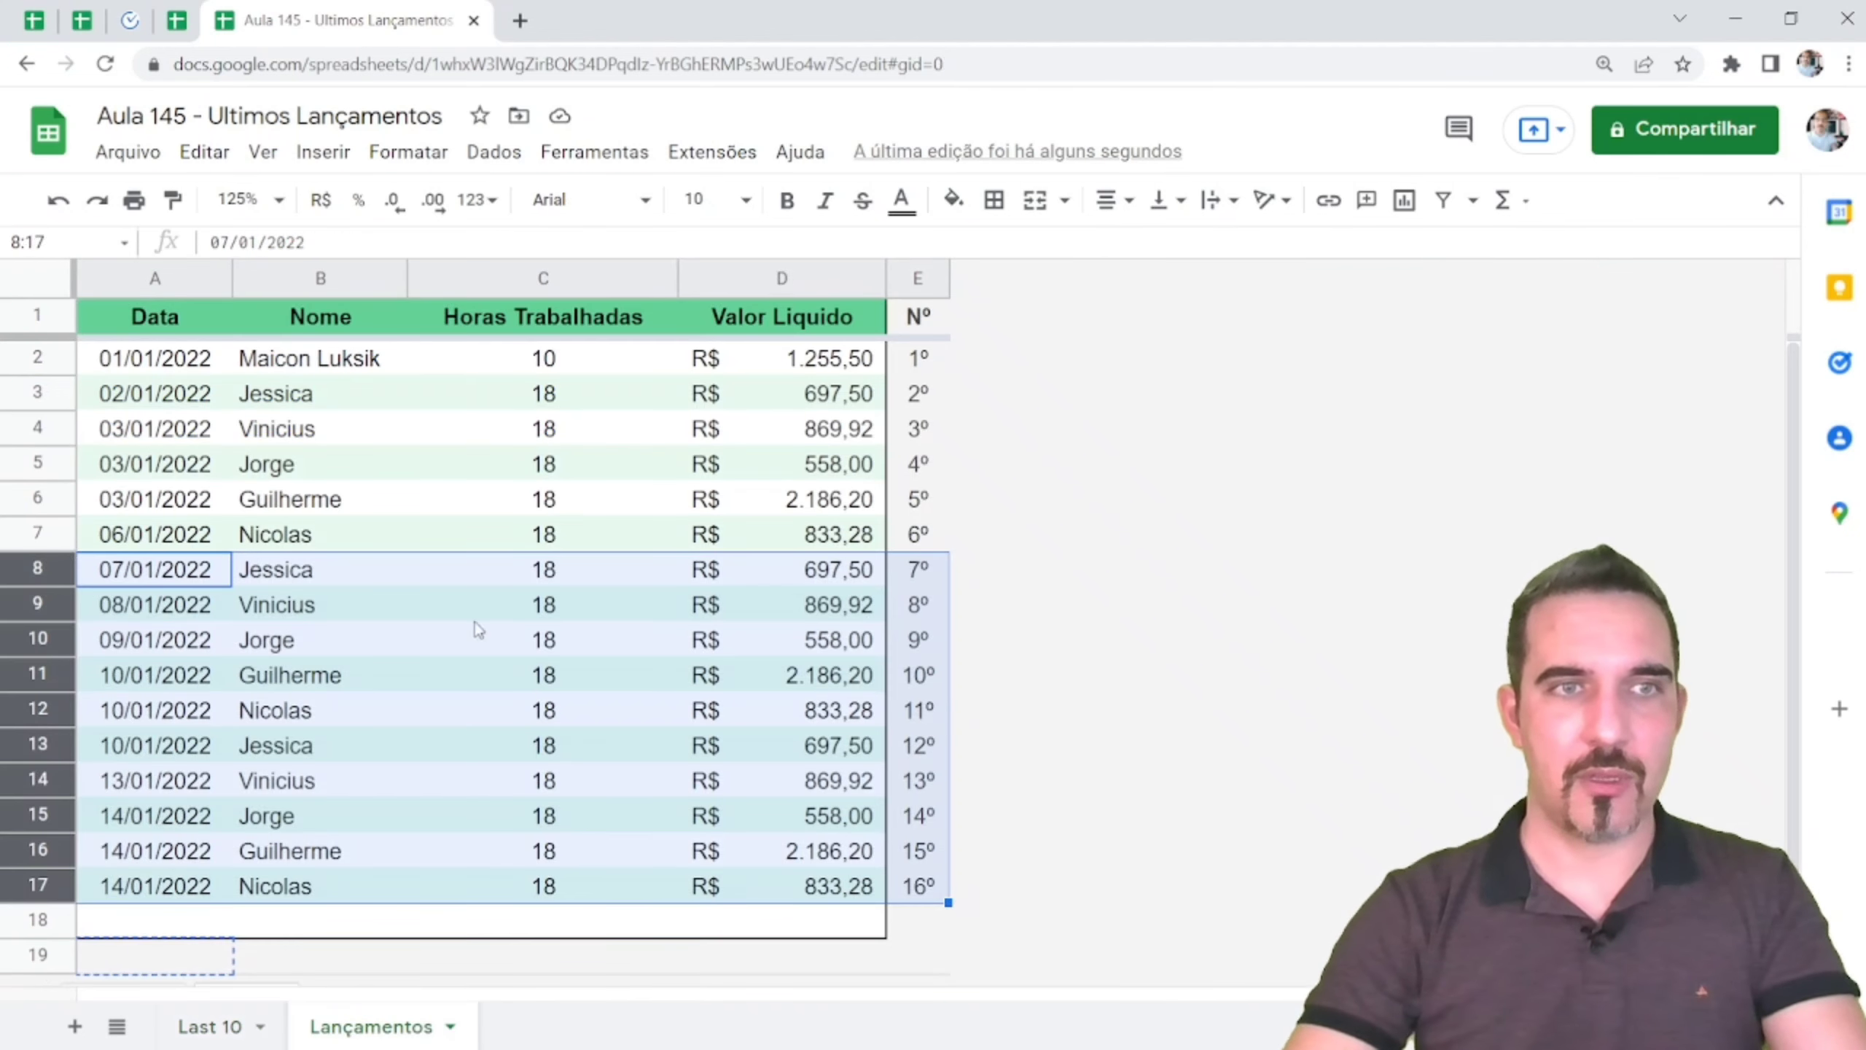
pyautogui.click(338, 572)
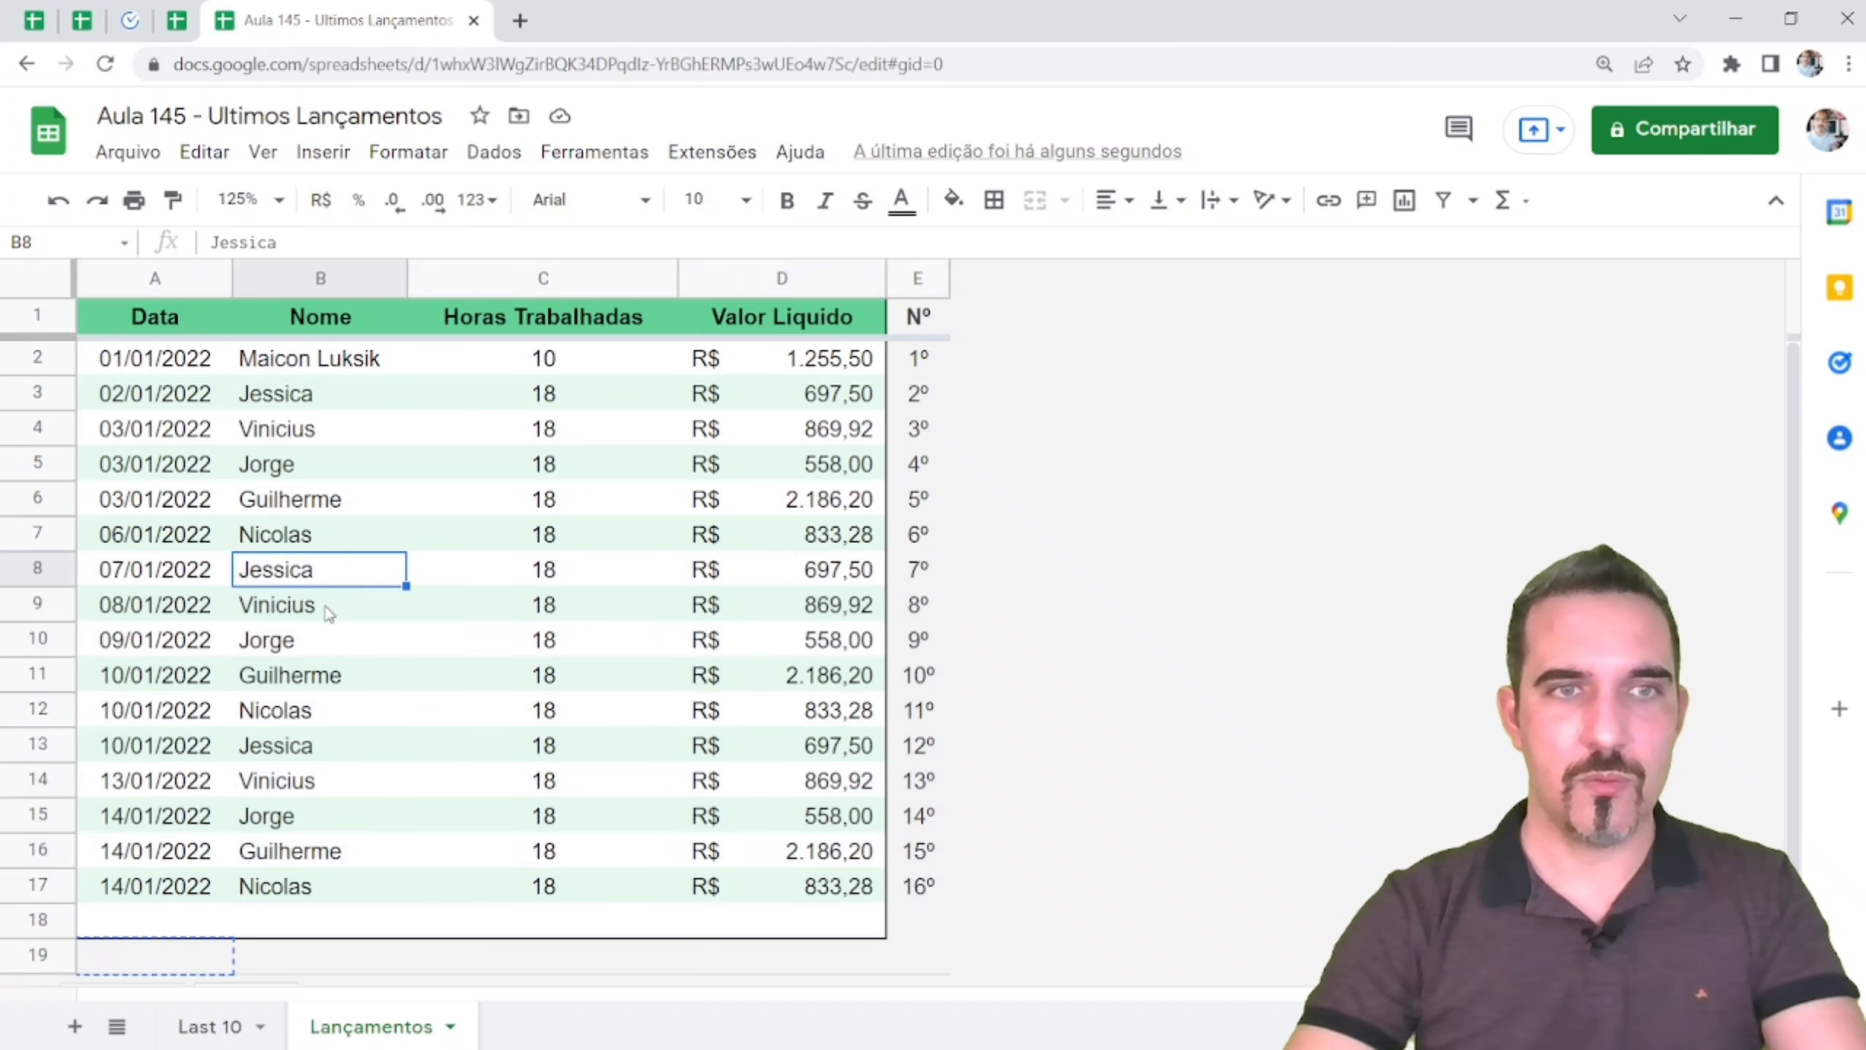
pyautogui.click(336, 611)
pyautogui.click(331, 644)
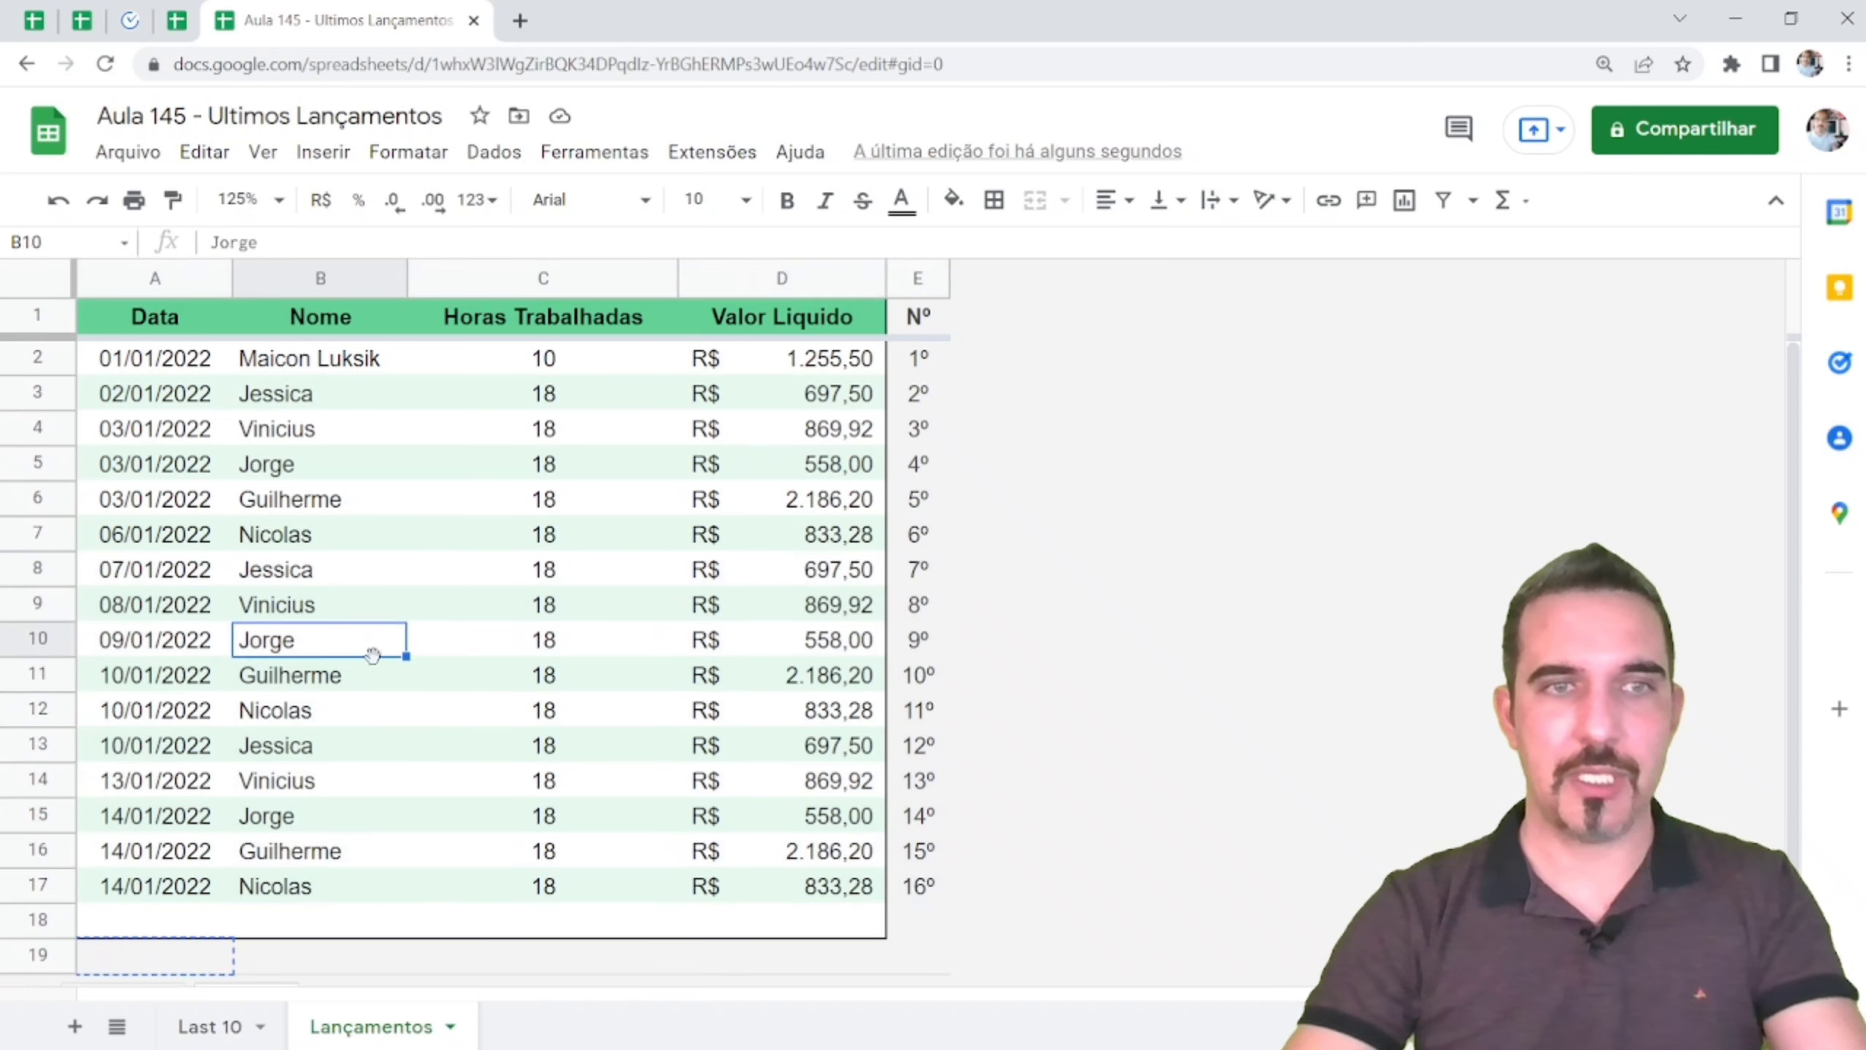
pyautogui.click(327, 685)
pyautogui.click(335, 694)
pyautogui.press('Down')
pyautogui.press('Down')
pyautogui.press('Down')
pyautogui.press('Down')
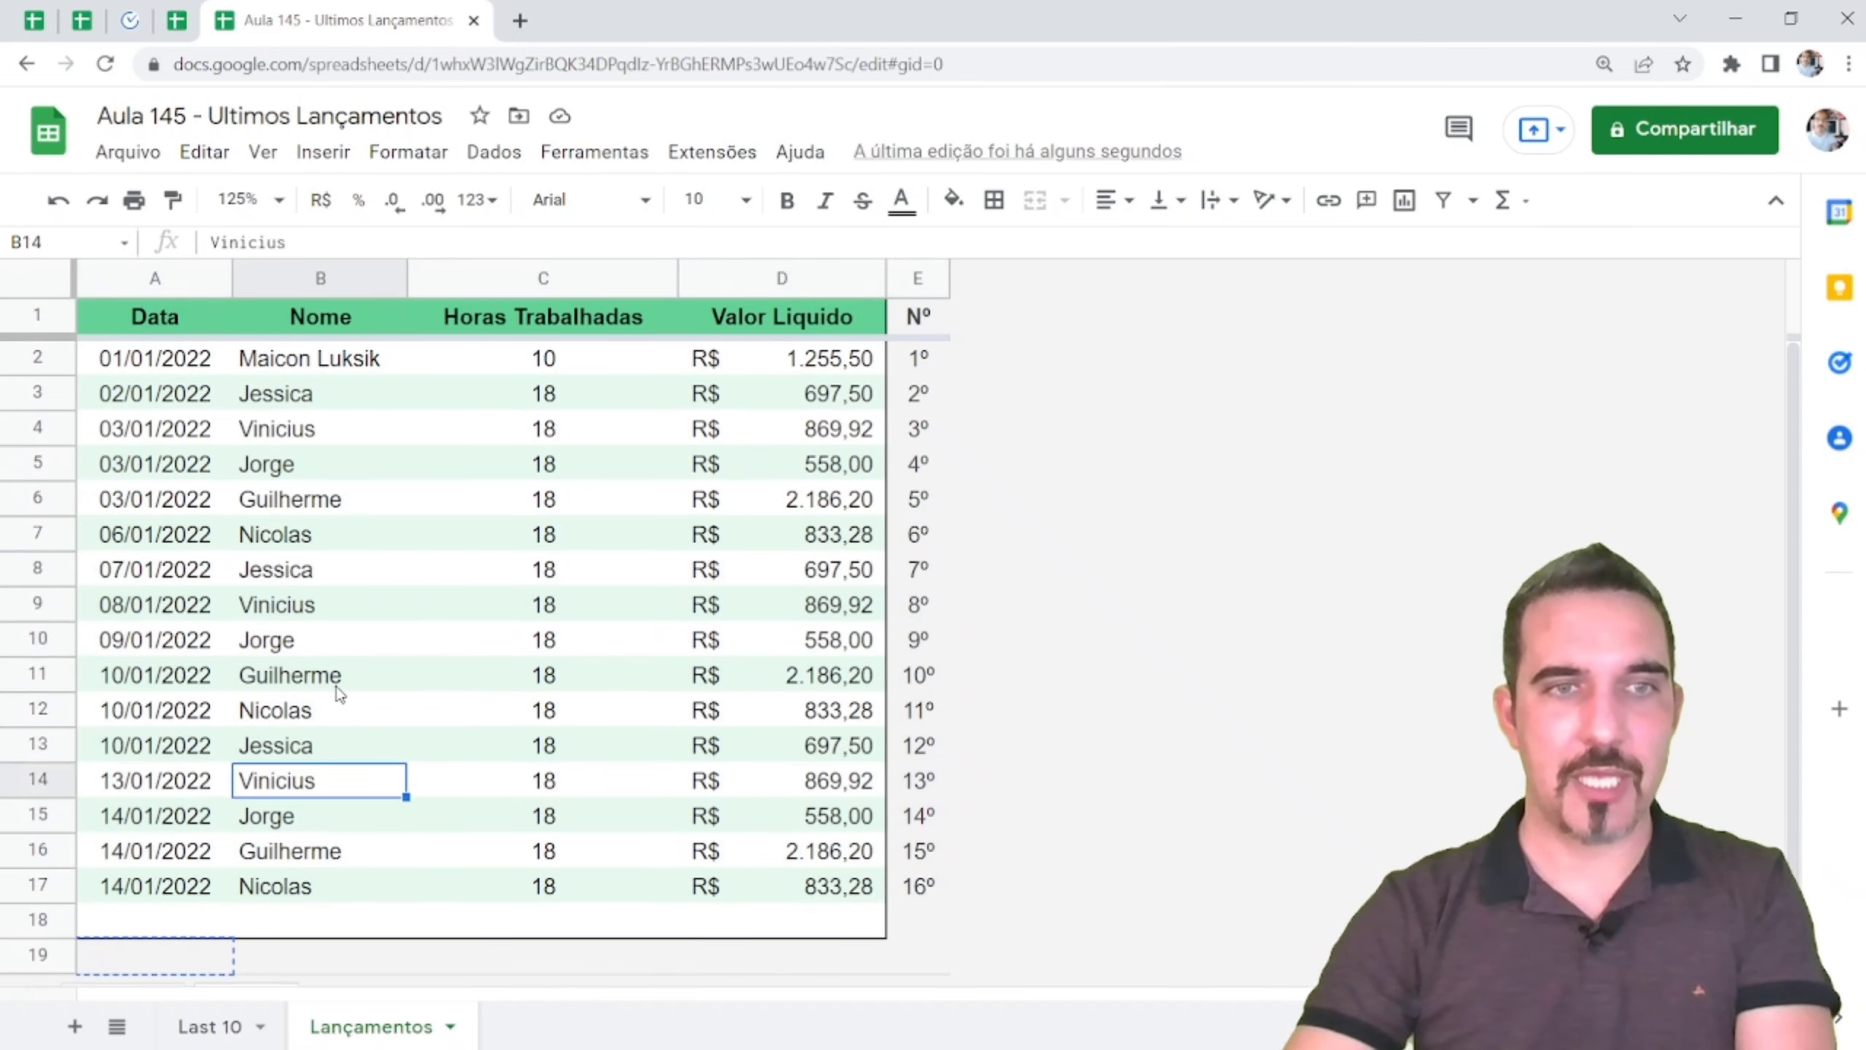
pyautogui.press('Down')
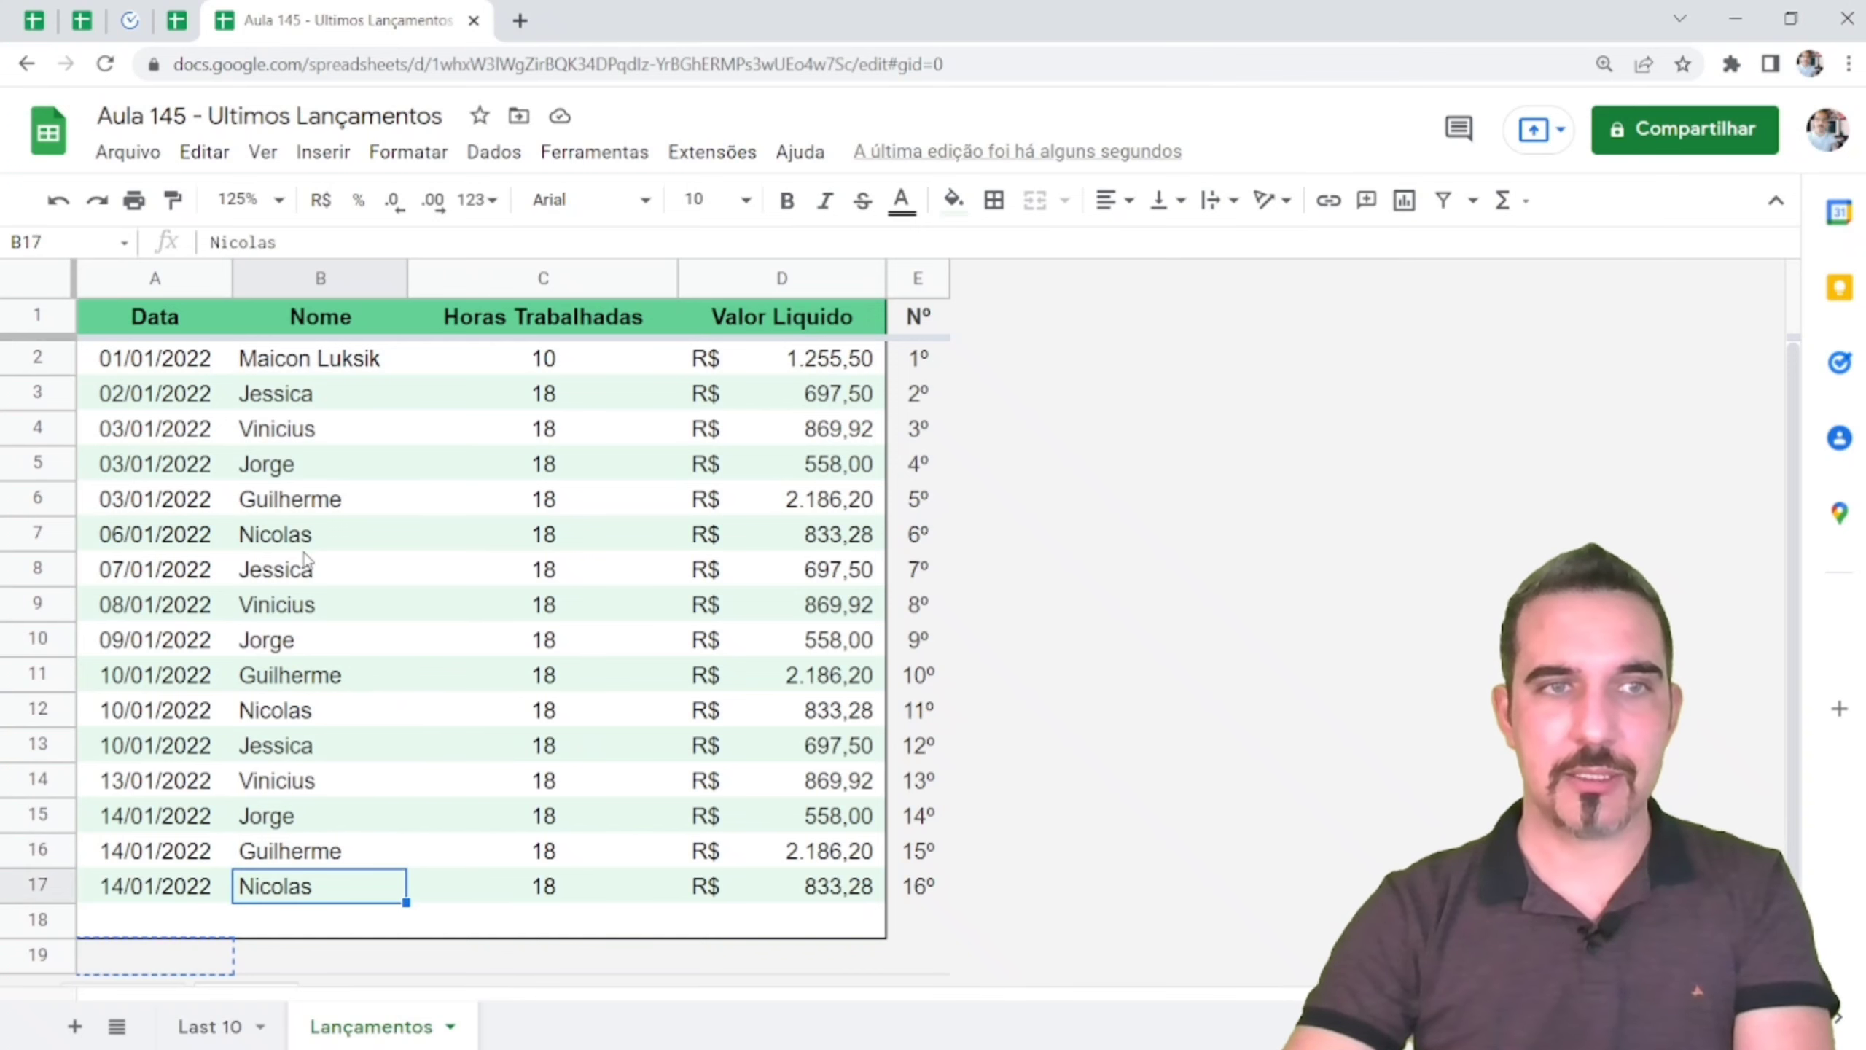
pyautogui.moveTo(308, 567); pyautogui.dragTo(336, 886)
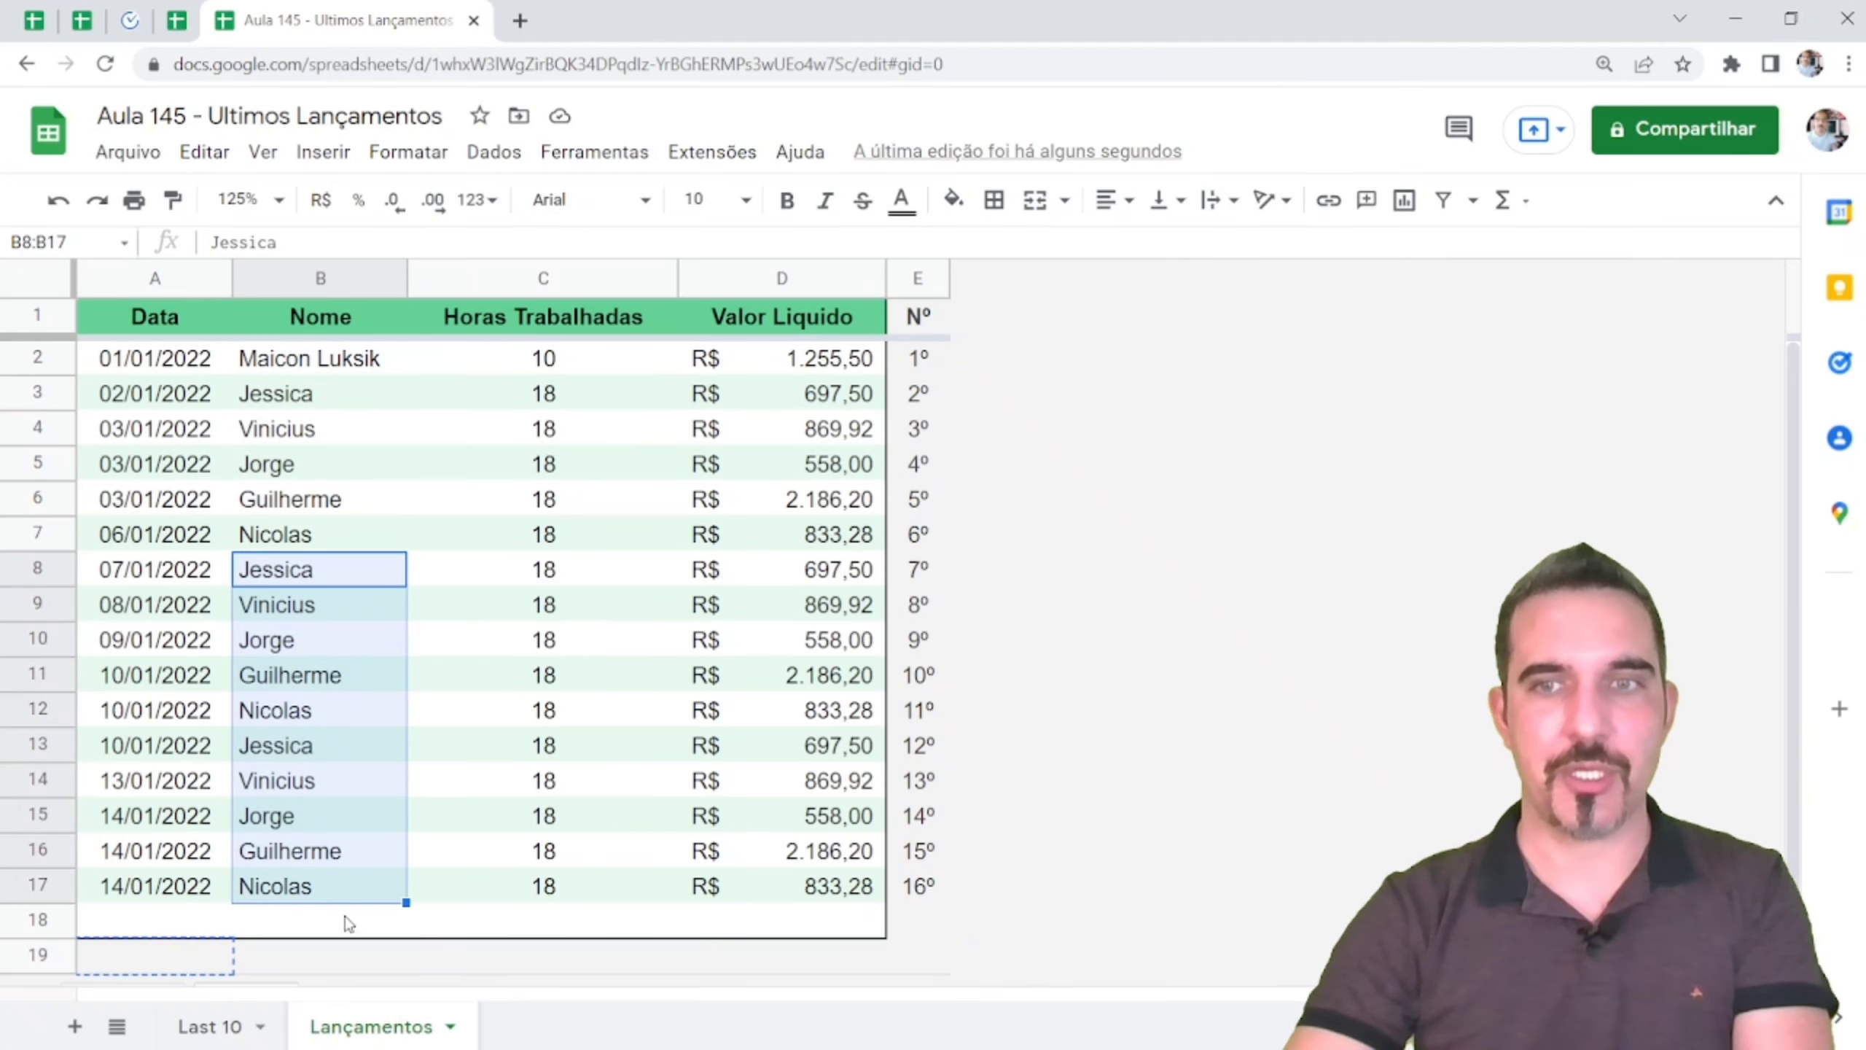
# - In cell A5 of the Last 10 sheet, enter an INDIRETO formula referencing the range A1:D18 of Lançamentos
pyautogui.click(211, 1027)
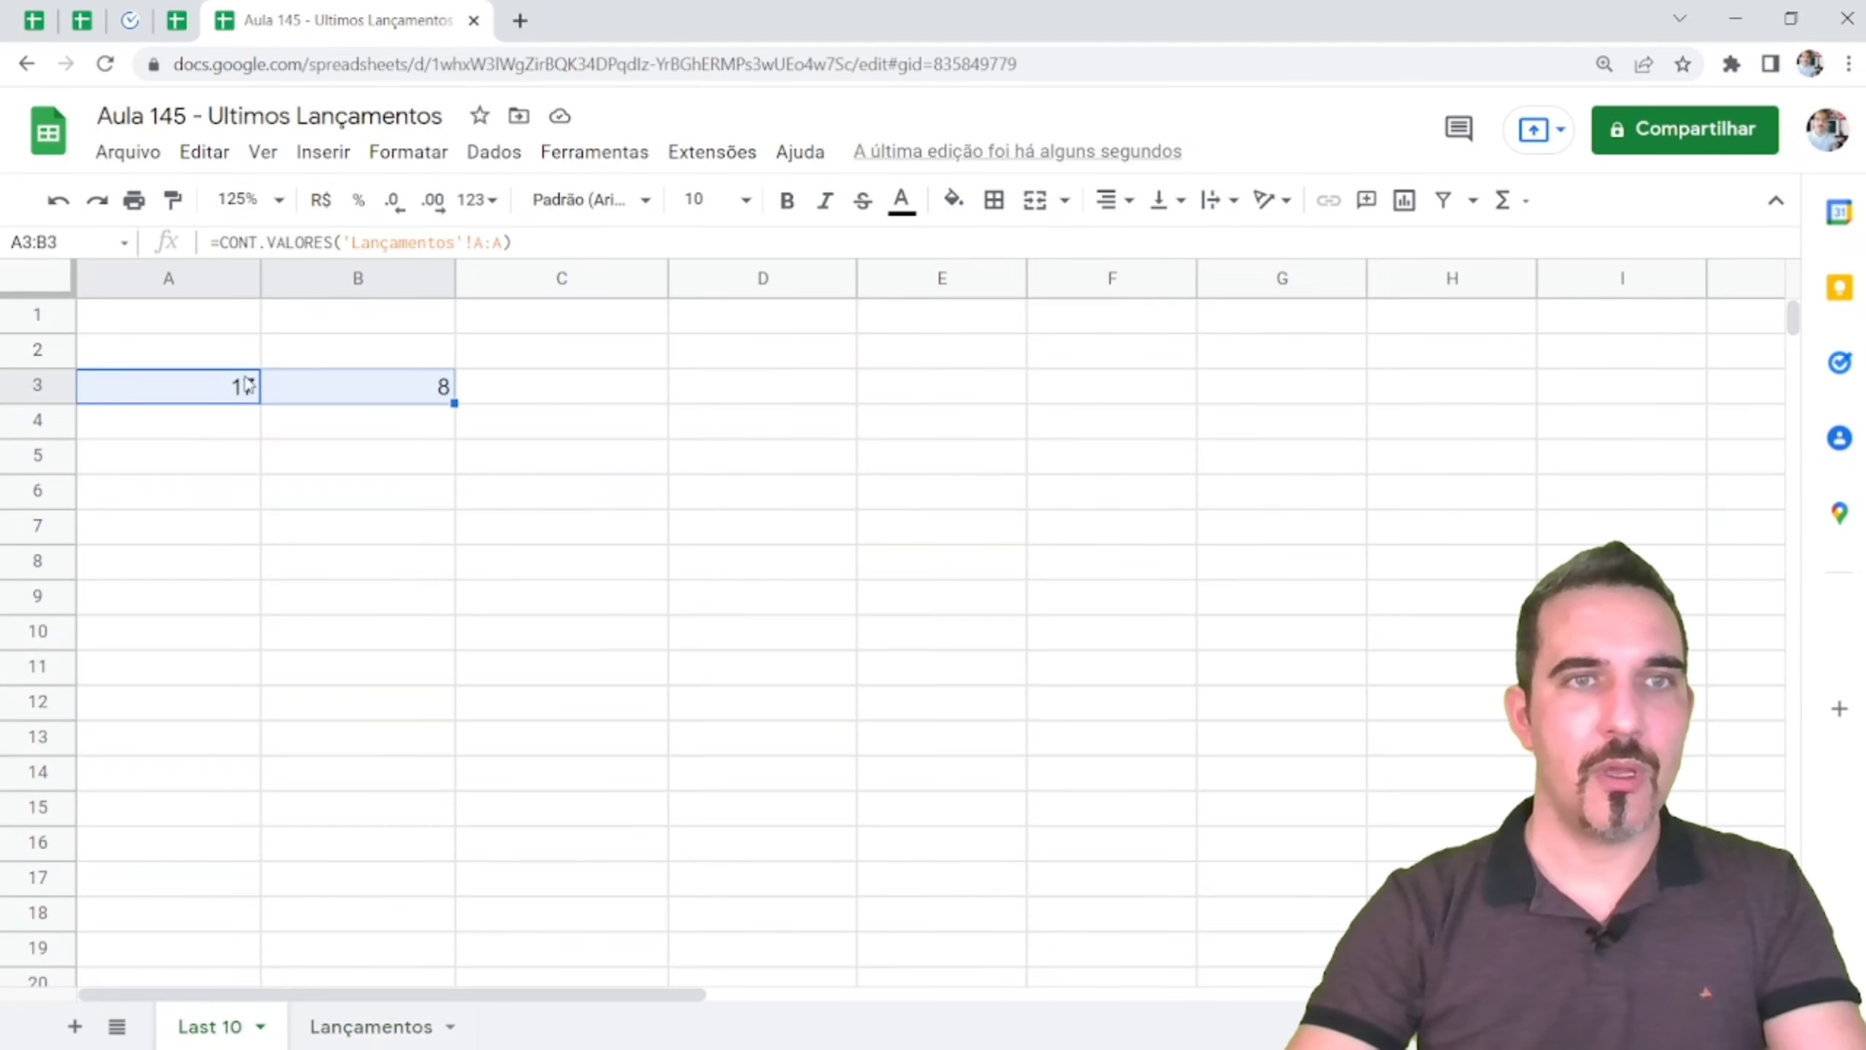
pyautogui.click(285, 432)
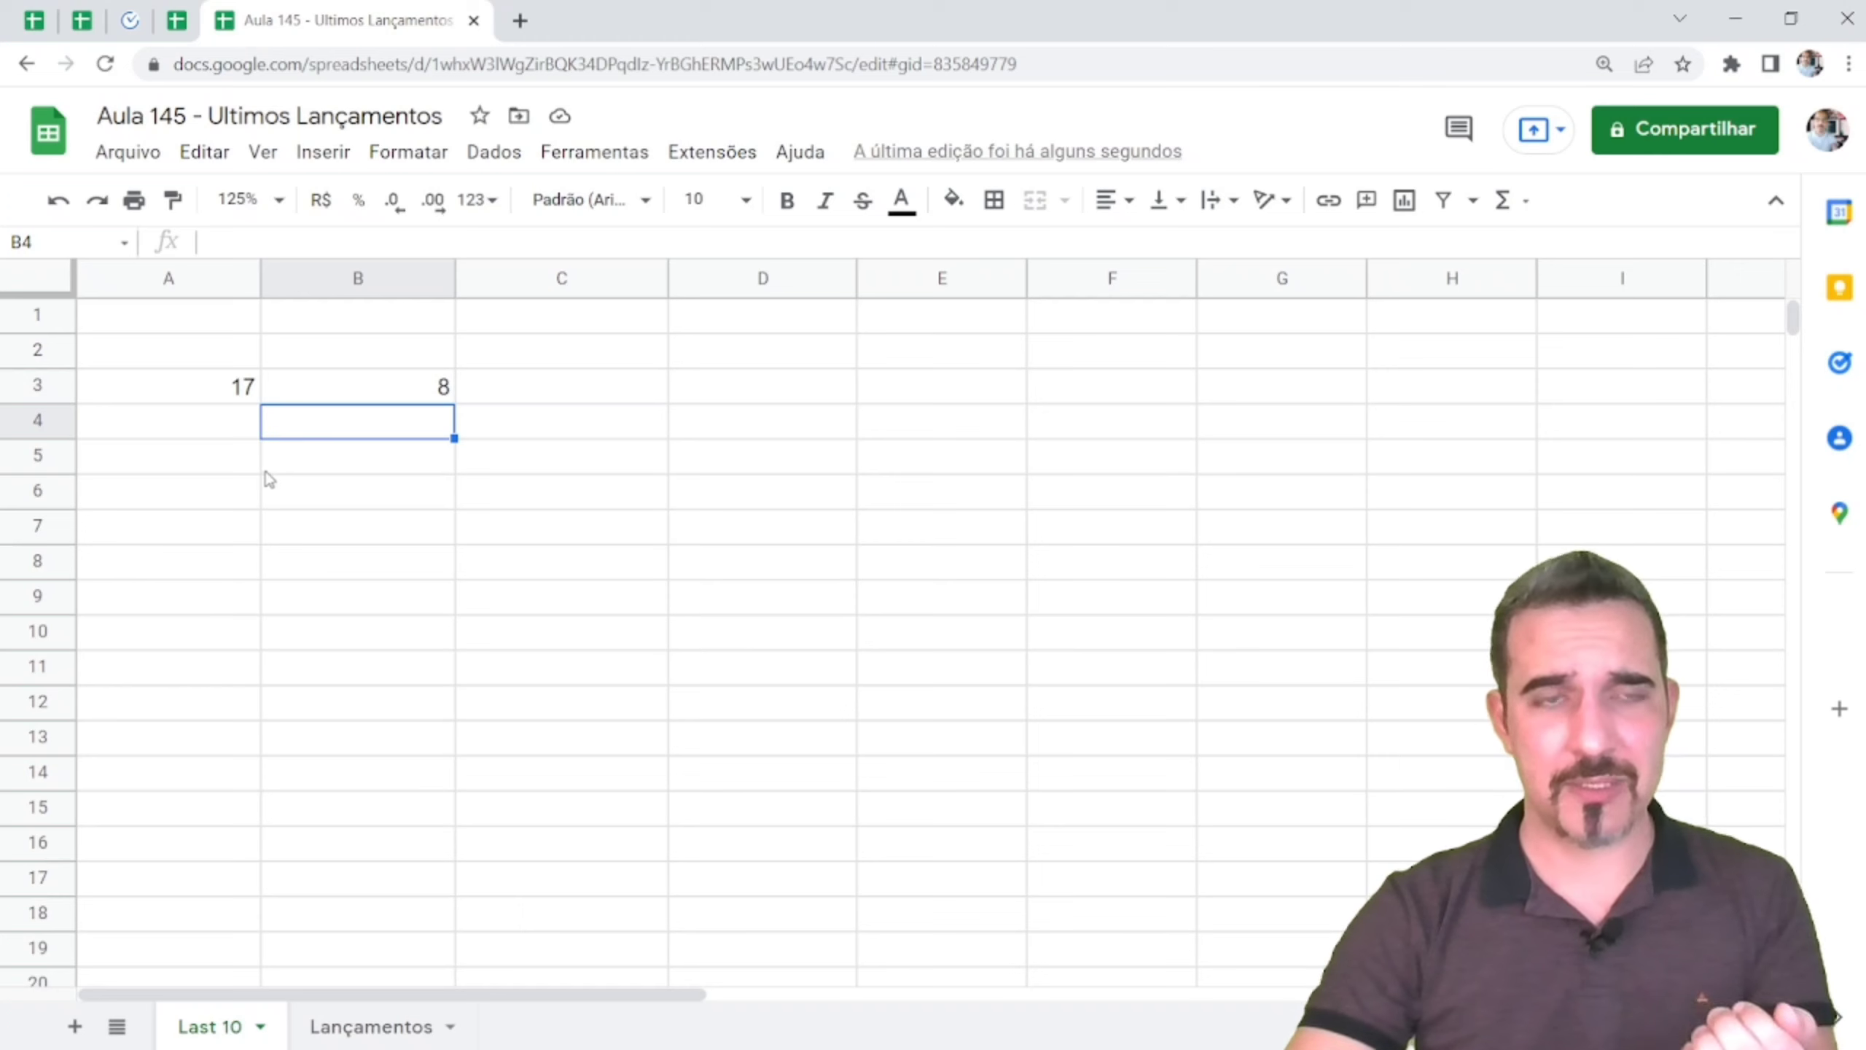
pyautogui.click(174, 471)
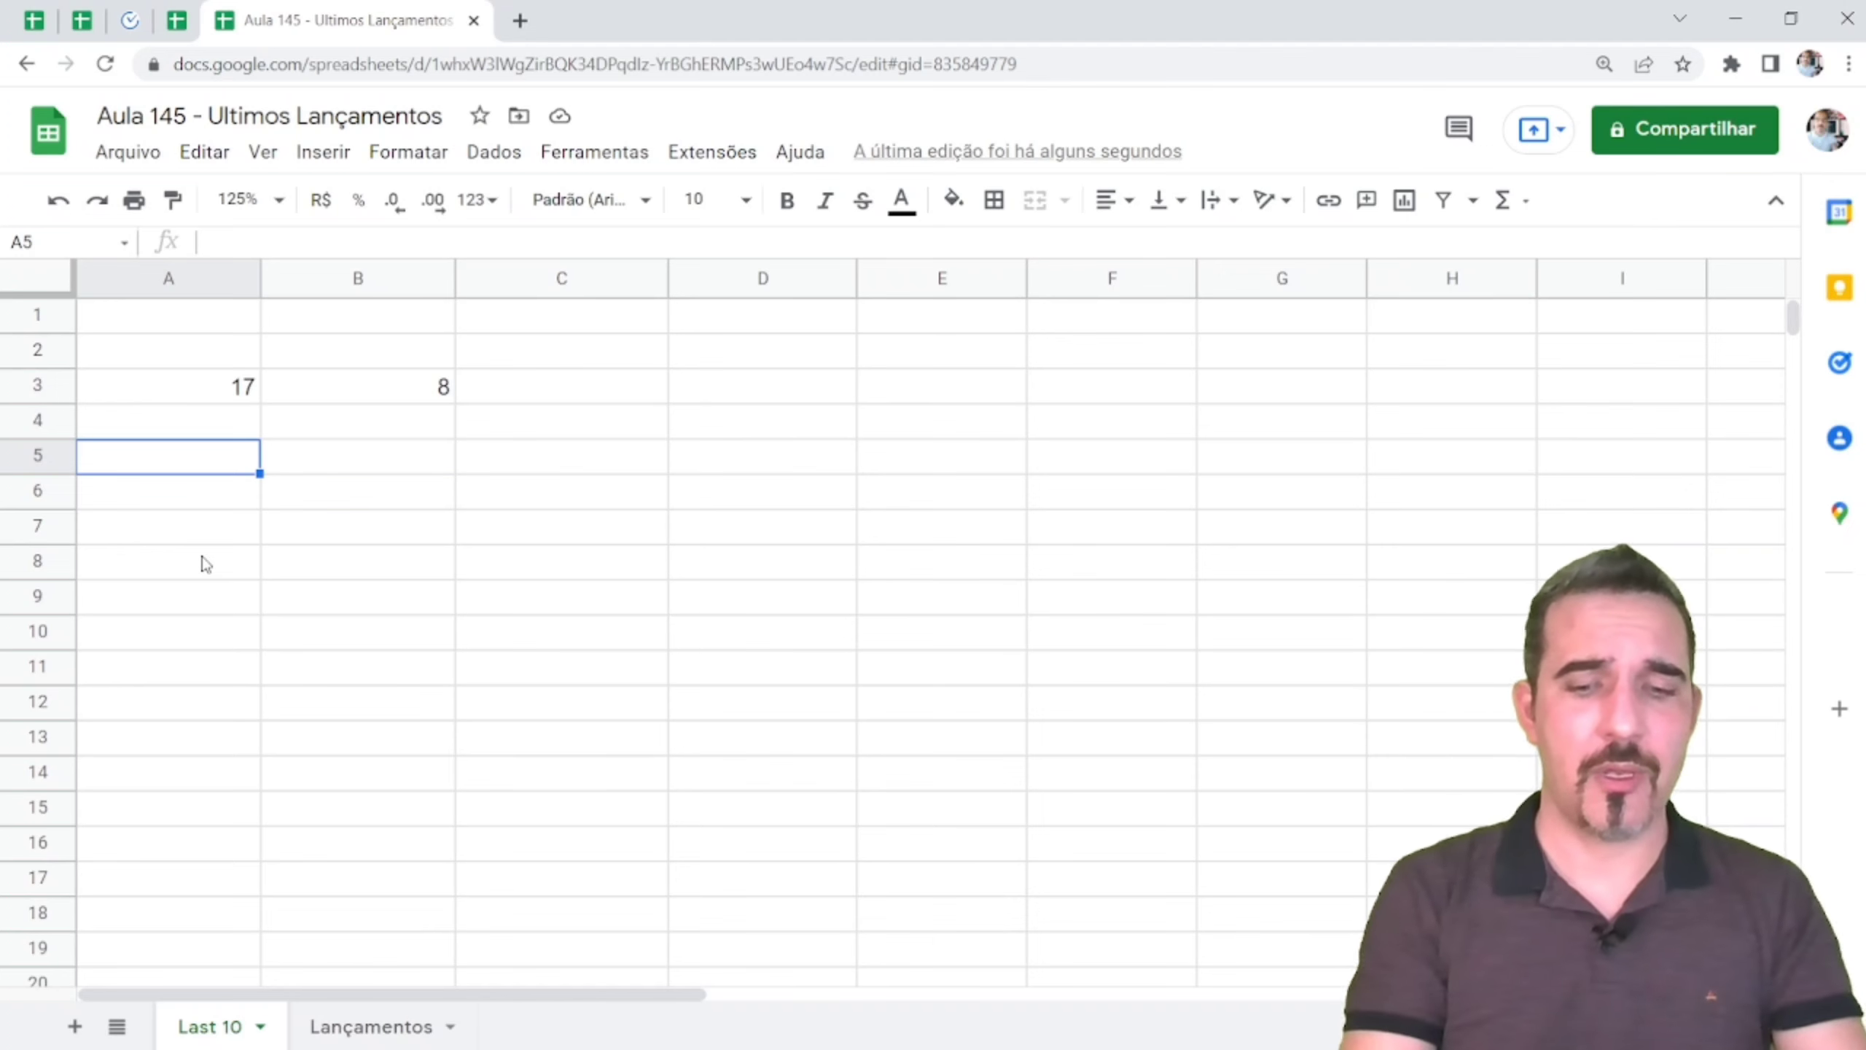
pyautogui.write('=indire')
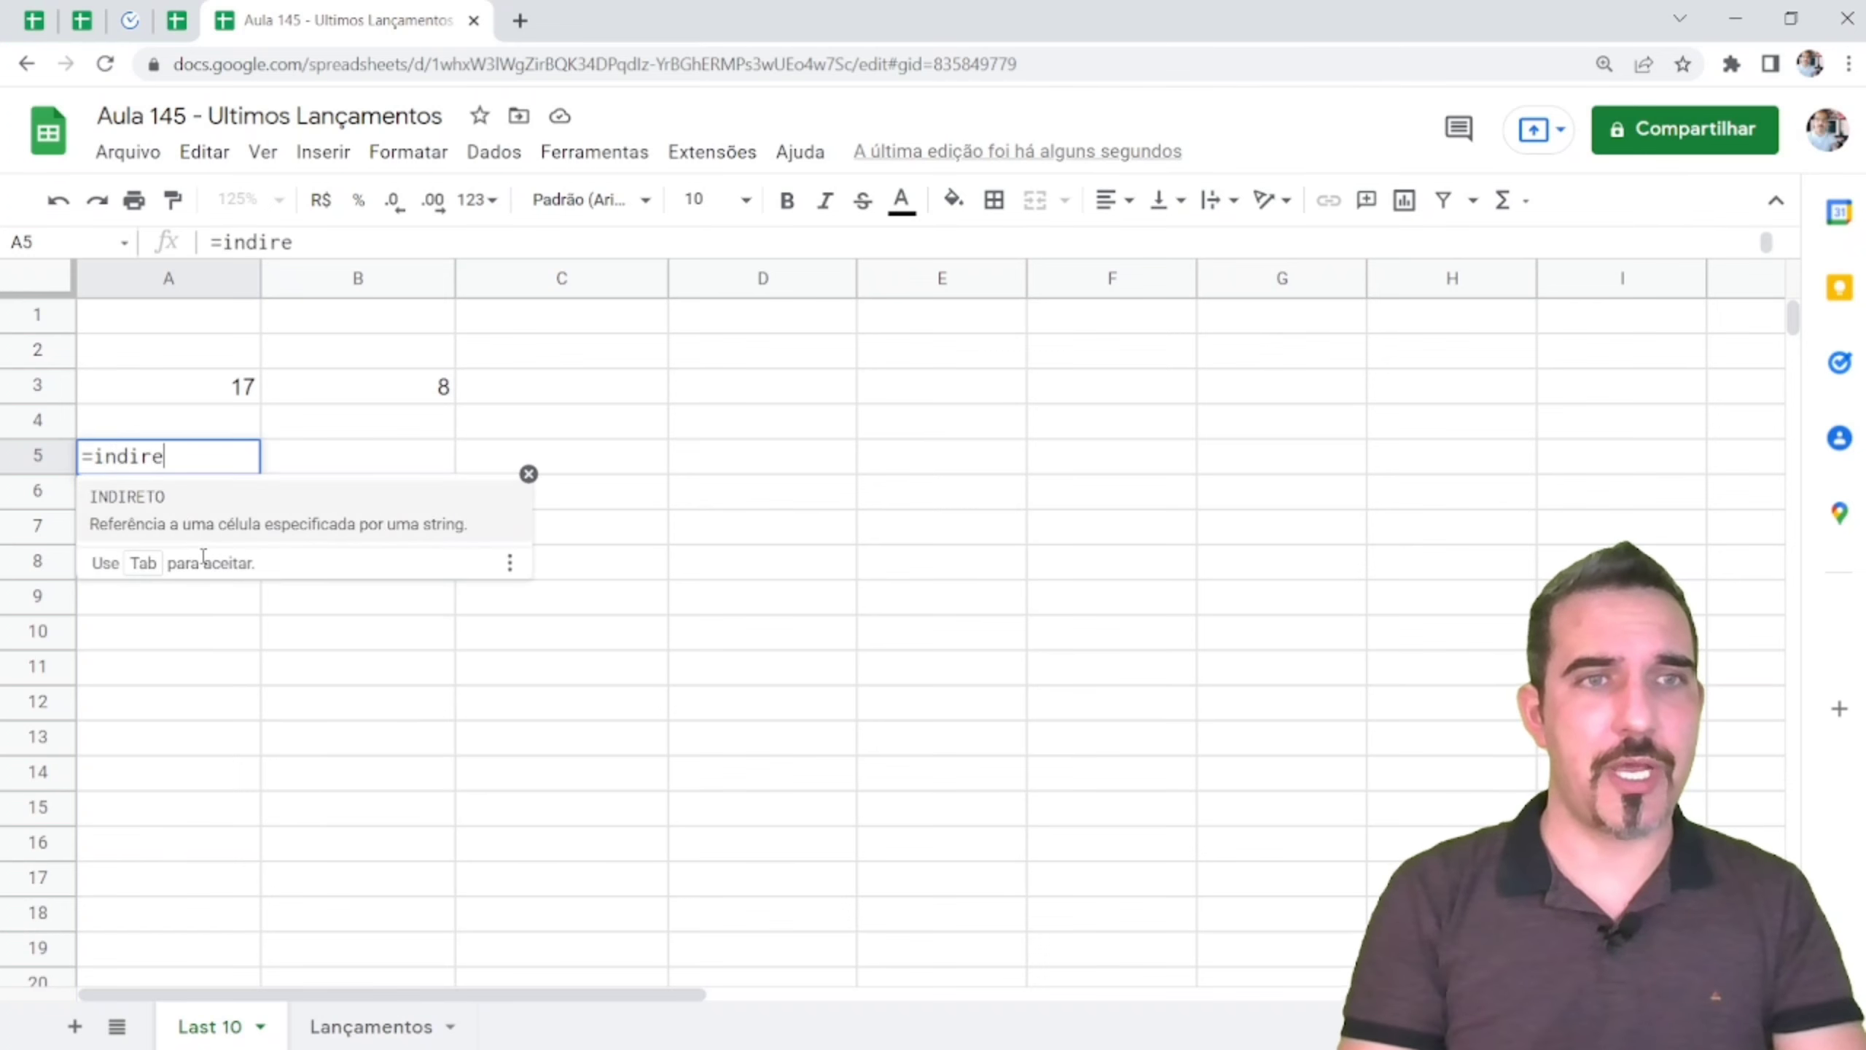
pyautogui.press('Tab')
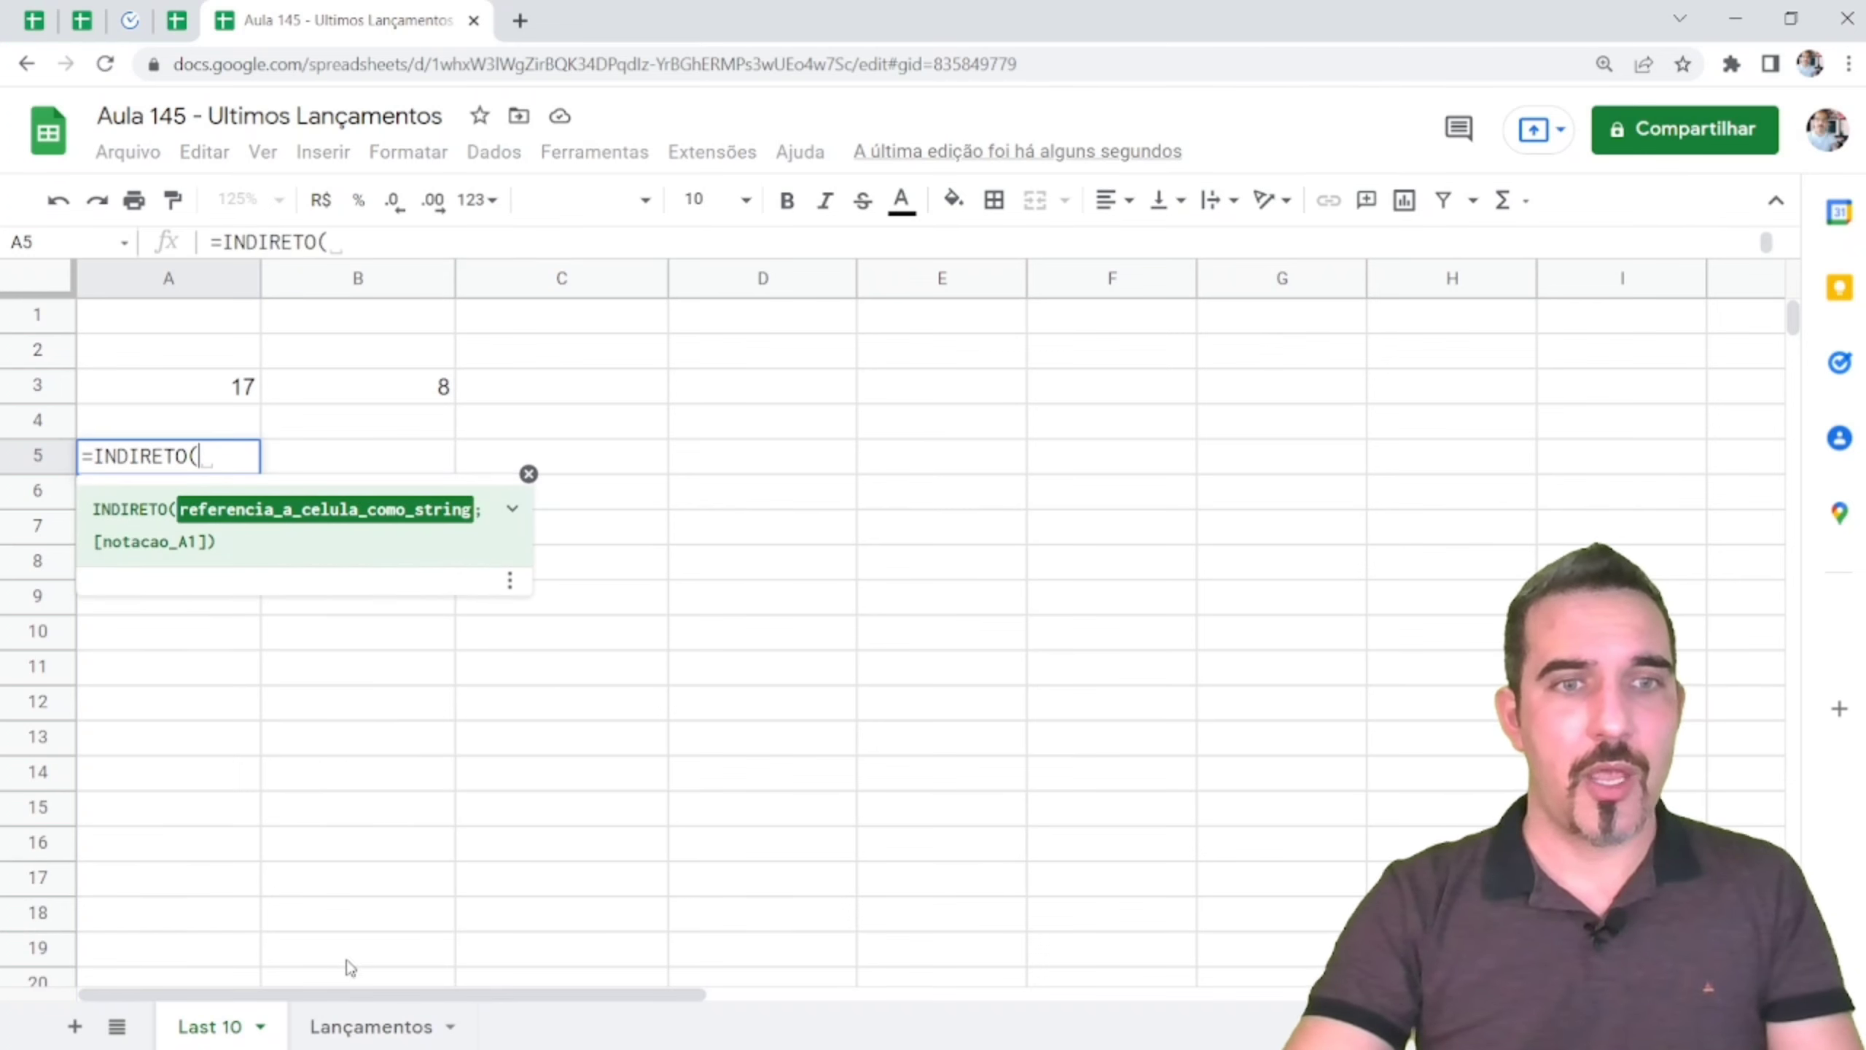
pyautogui.click(364, 1029)
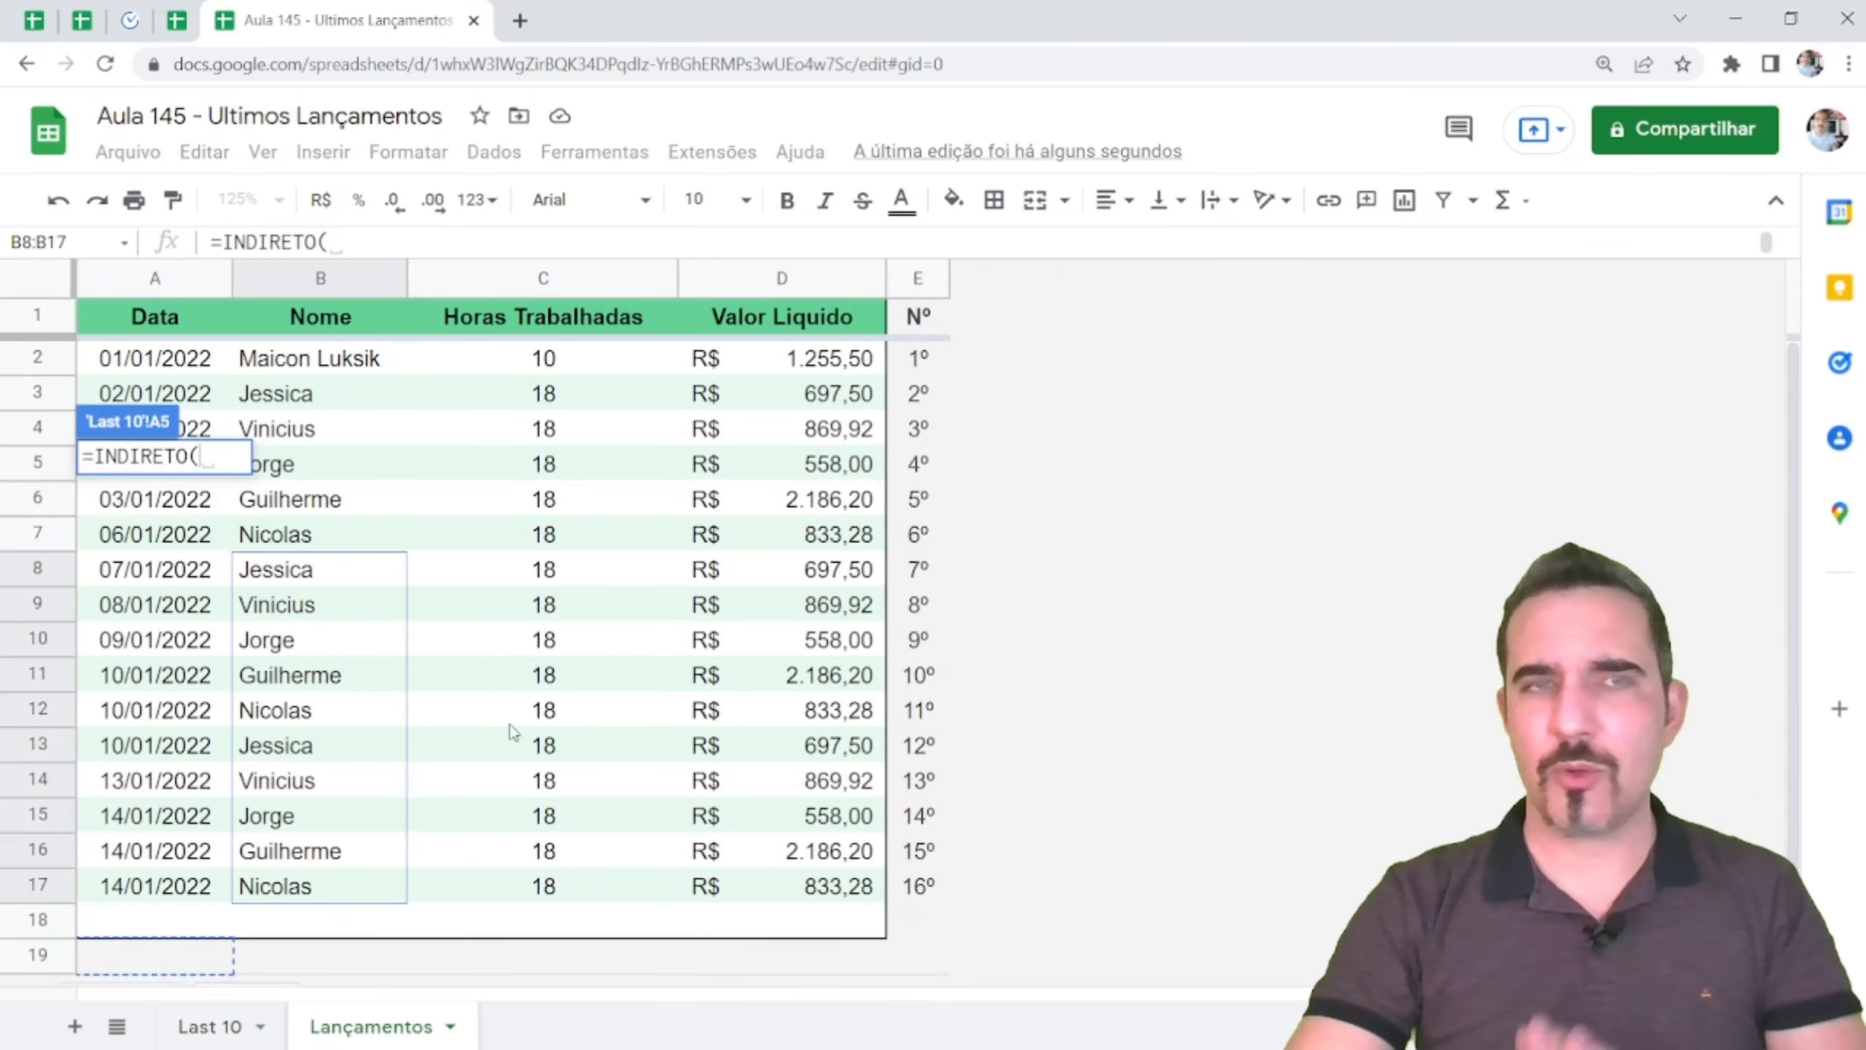
pyautogui.moveTo(169, 328); pyautogui.dragTo(813, 914)
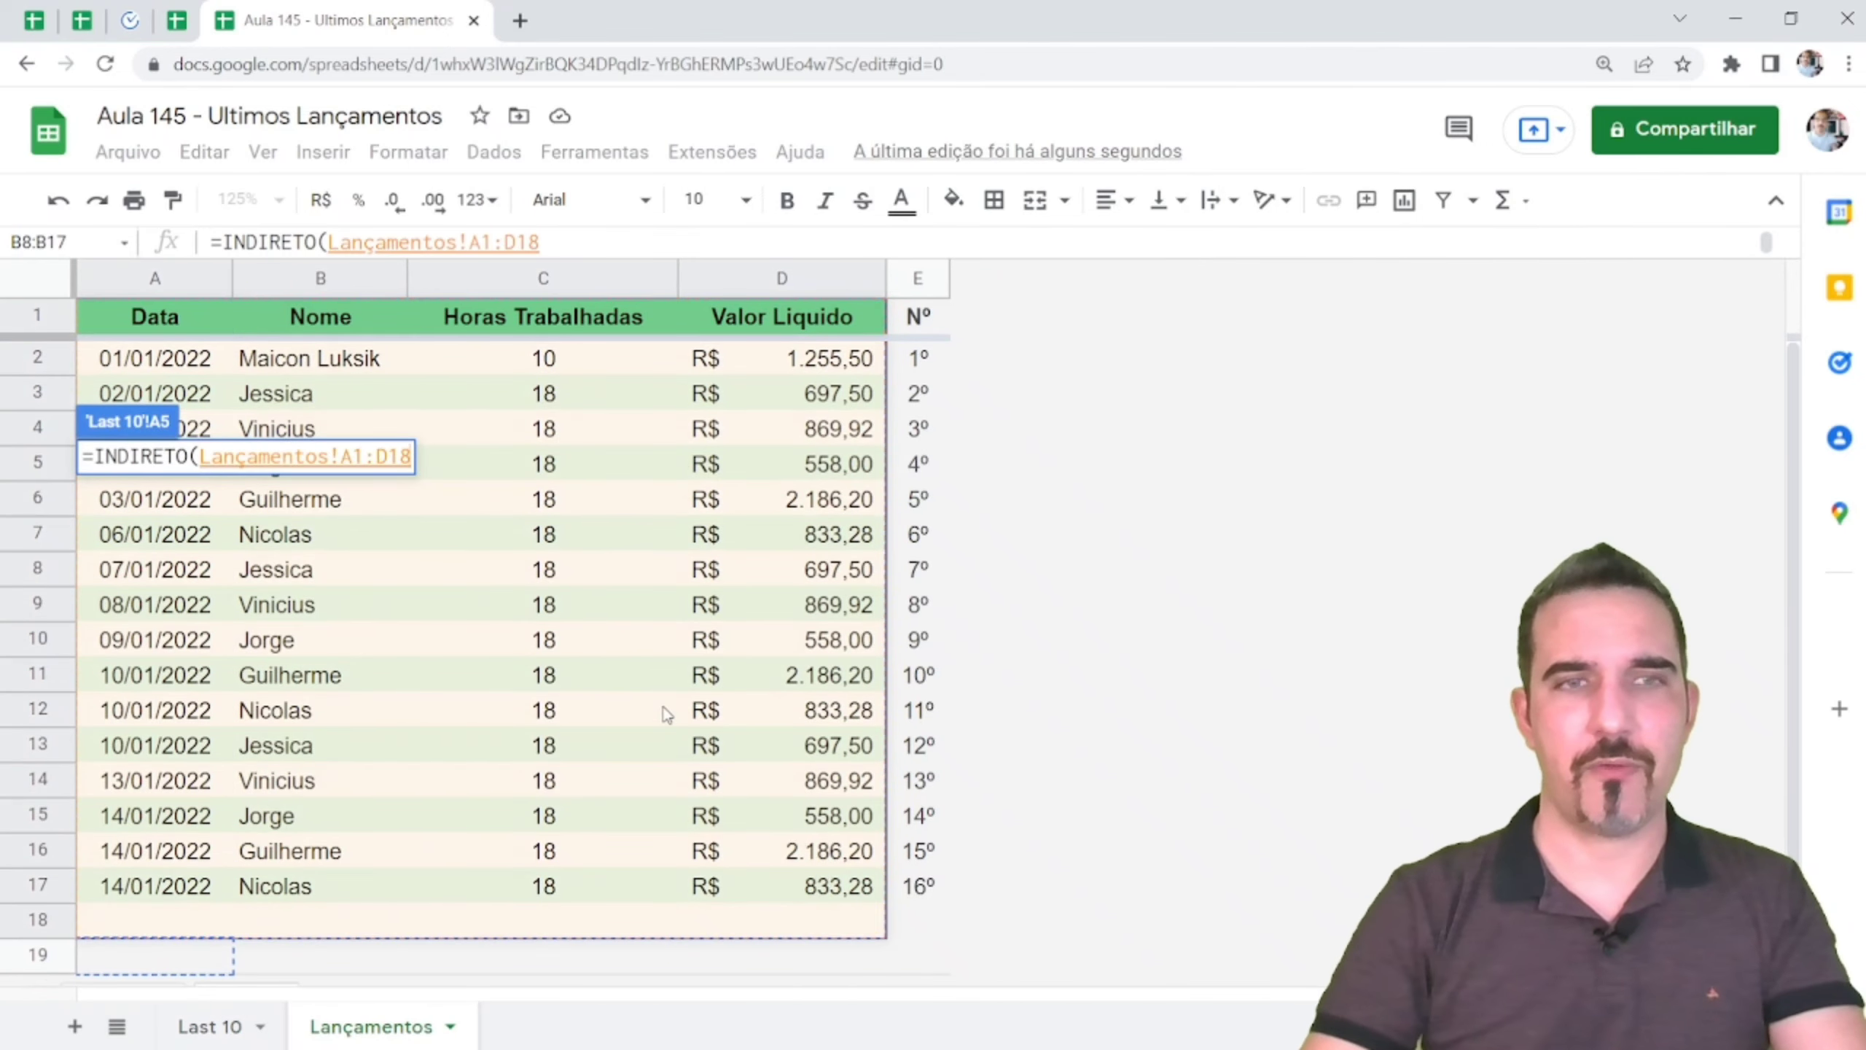
pyautogui.press('Return')
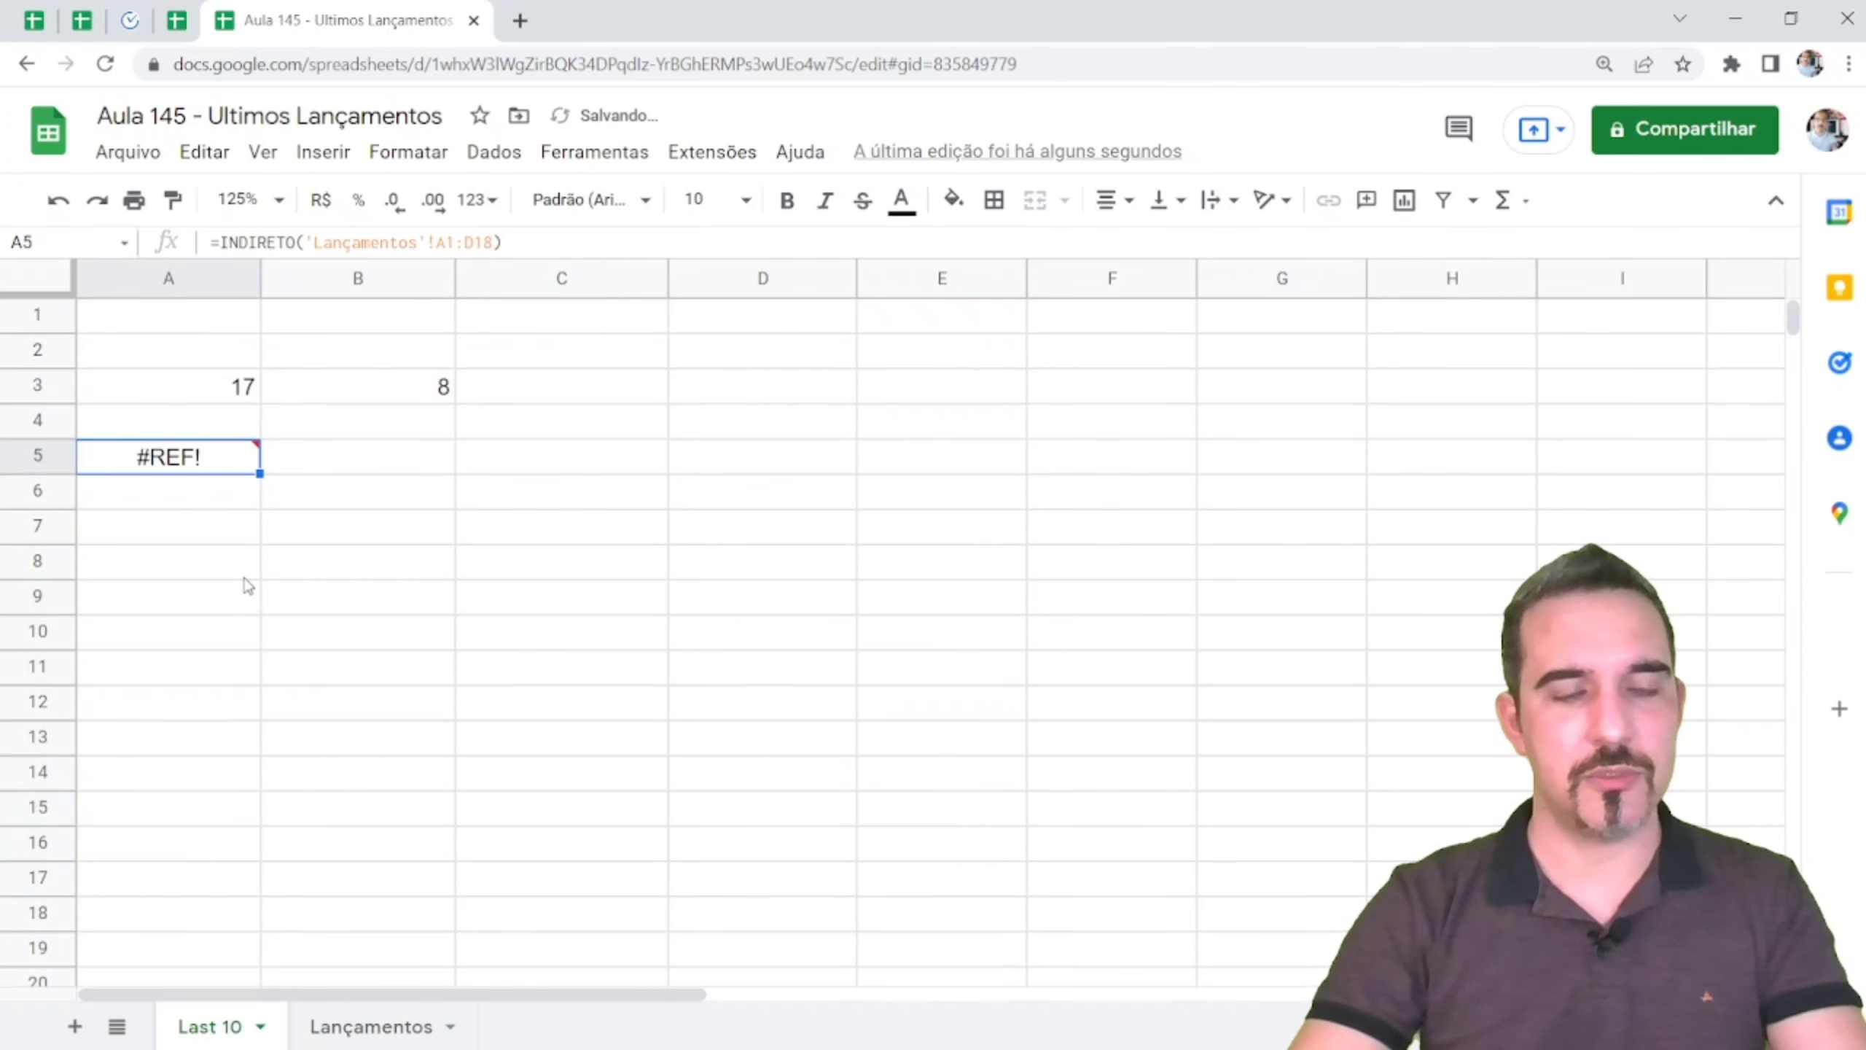
# - In the A5 formula, enclose the sheet name and starting column in double quotes as "'Lançamentos'!A", separated from the remaining 1:D18
pyautogui.press('F2')
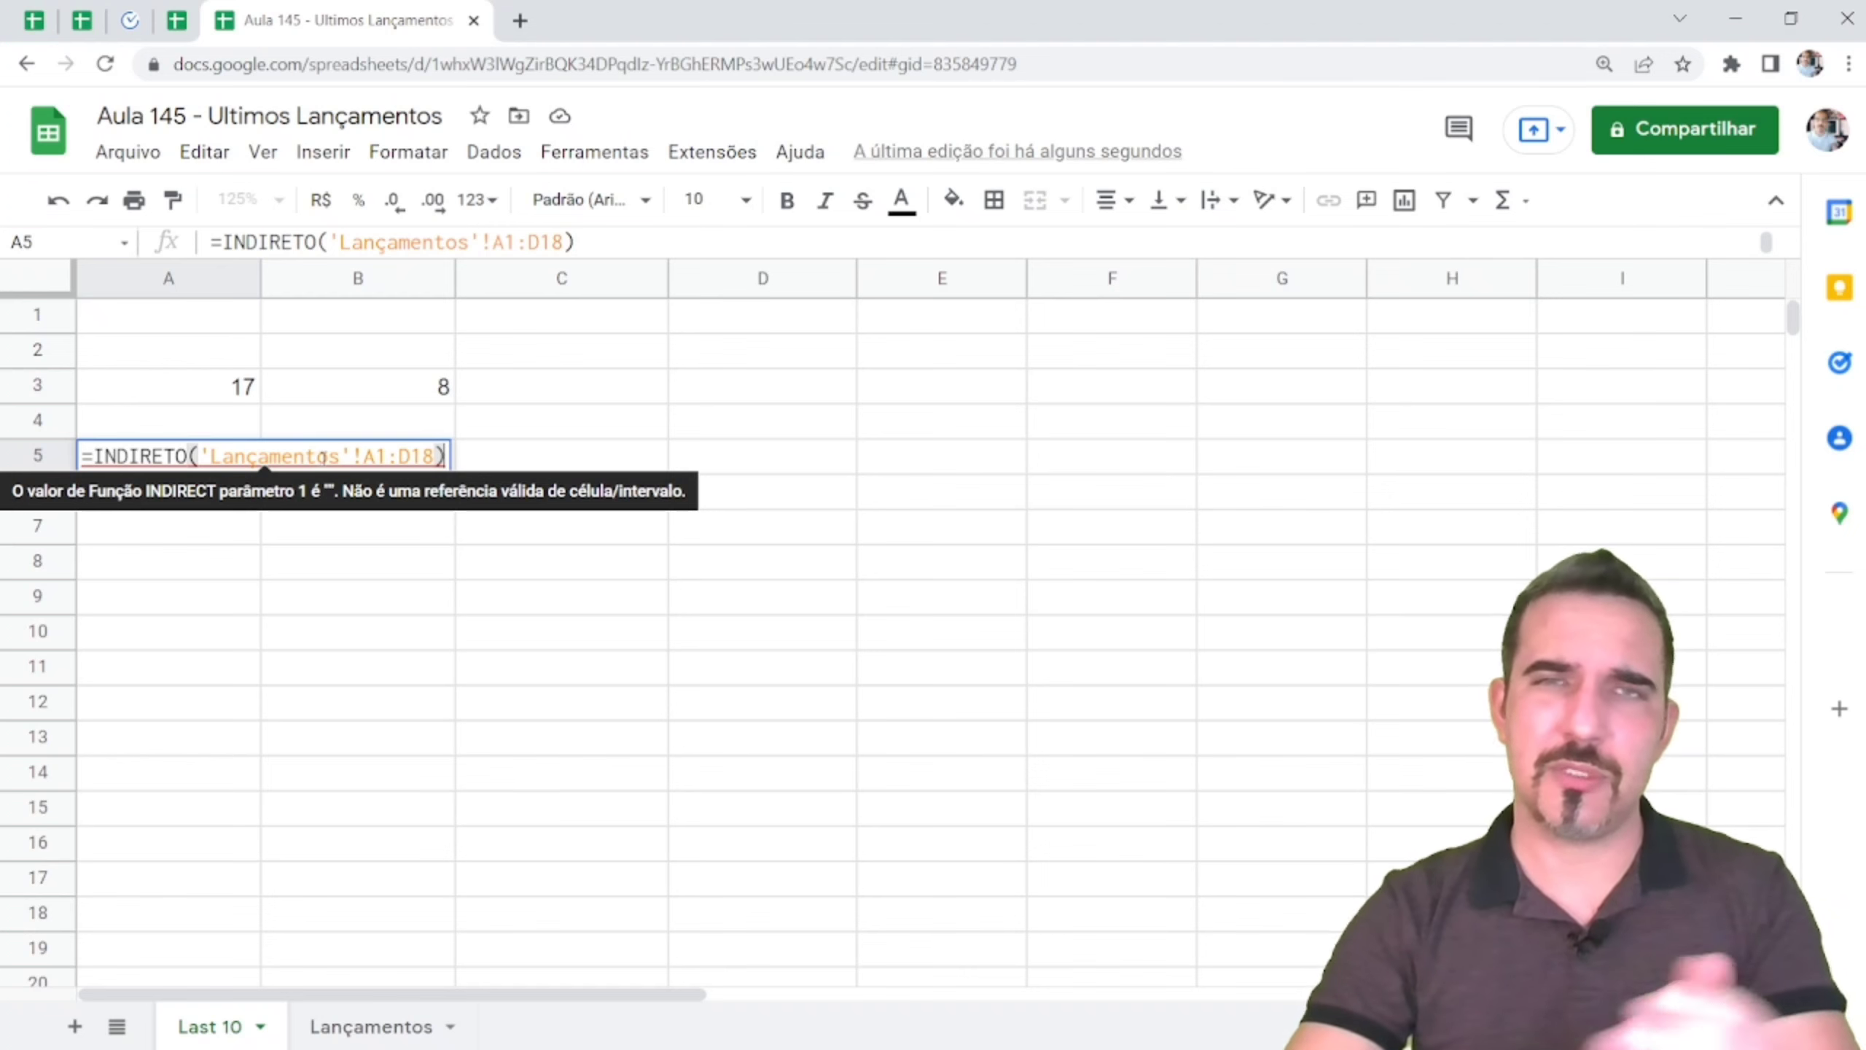
pyautogui.doubleClick(200, 455)
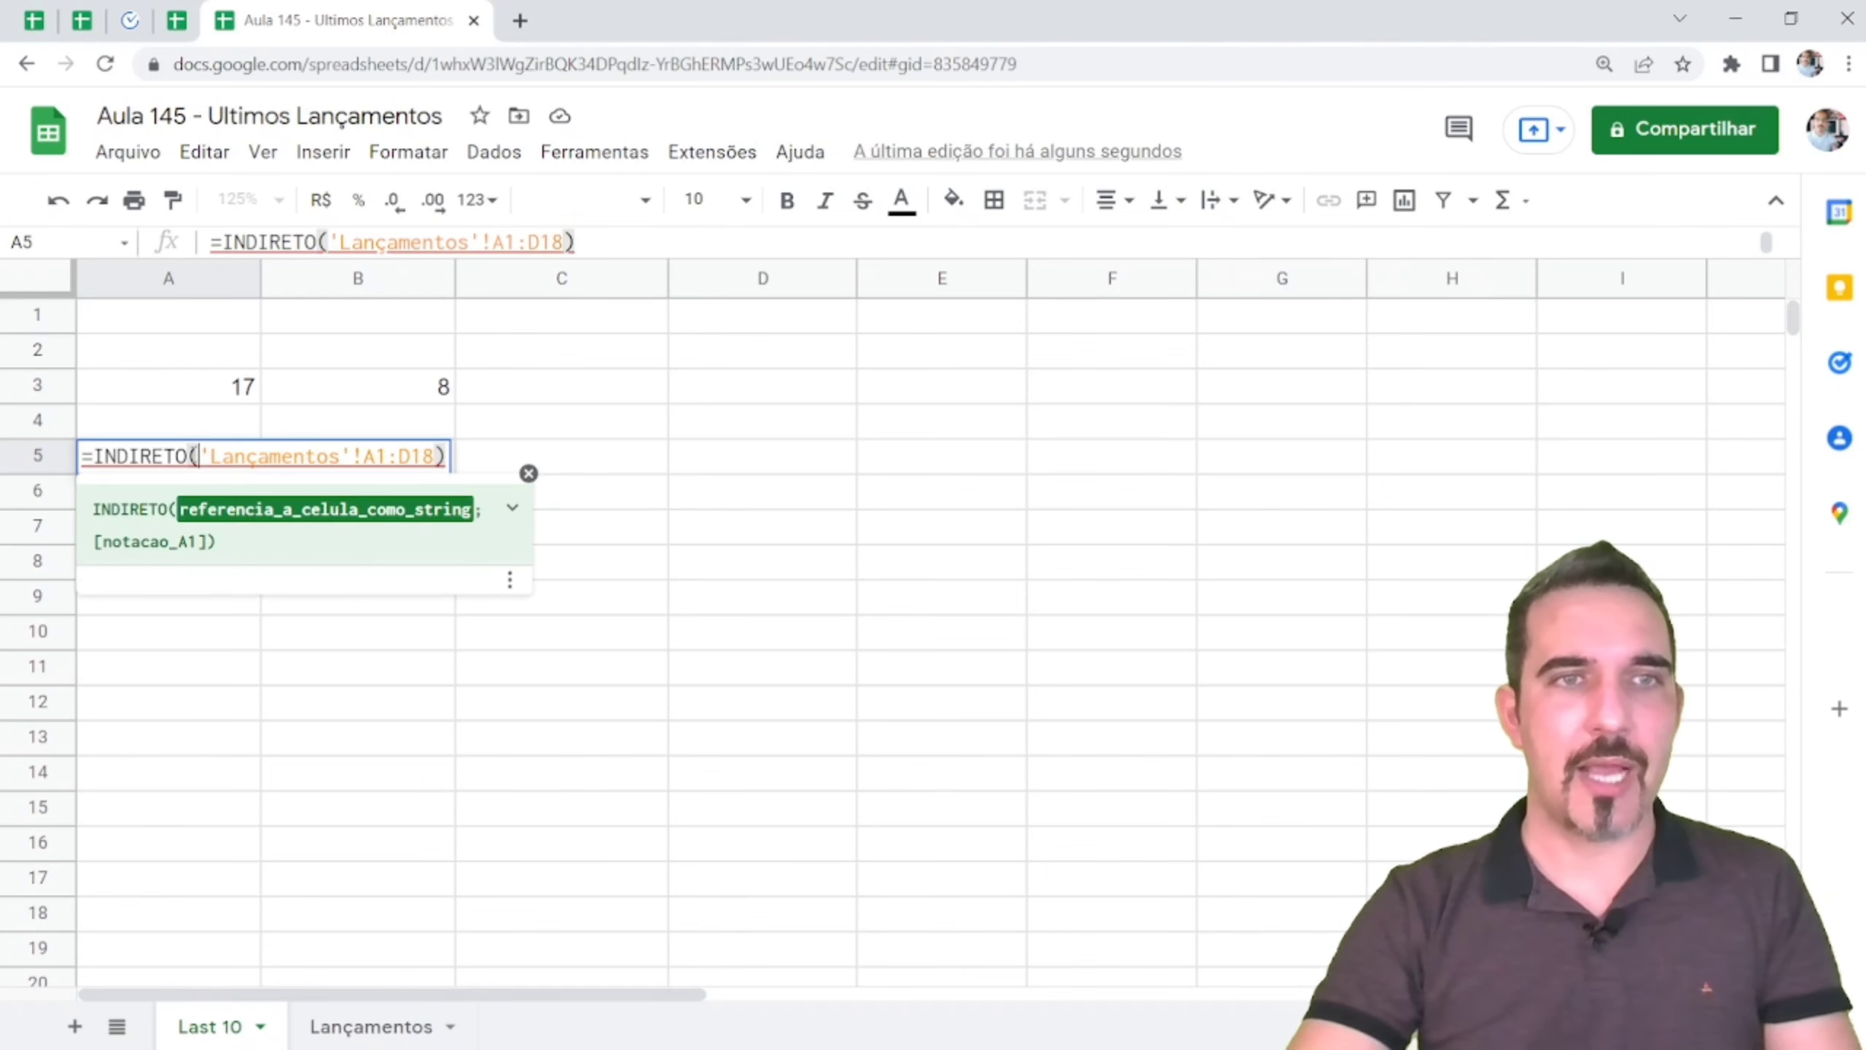
pyautogui.click(528, 473)
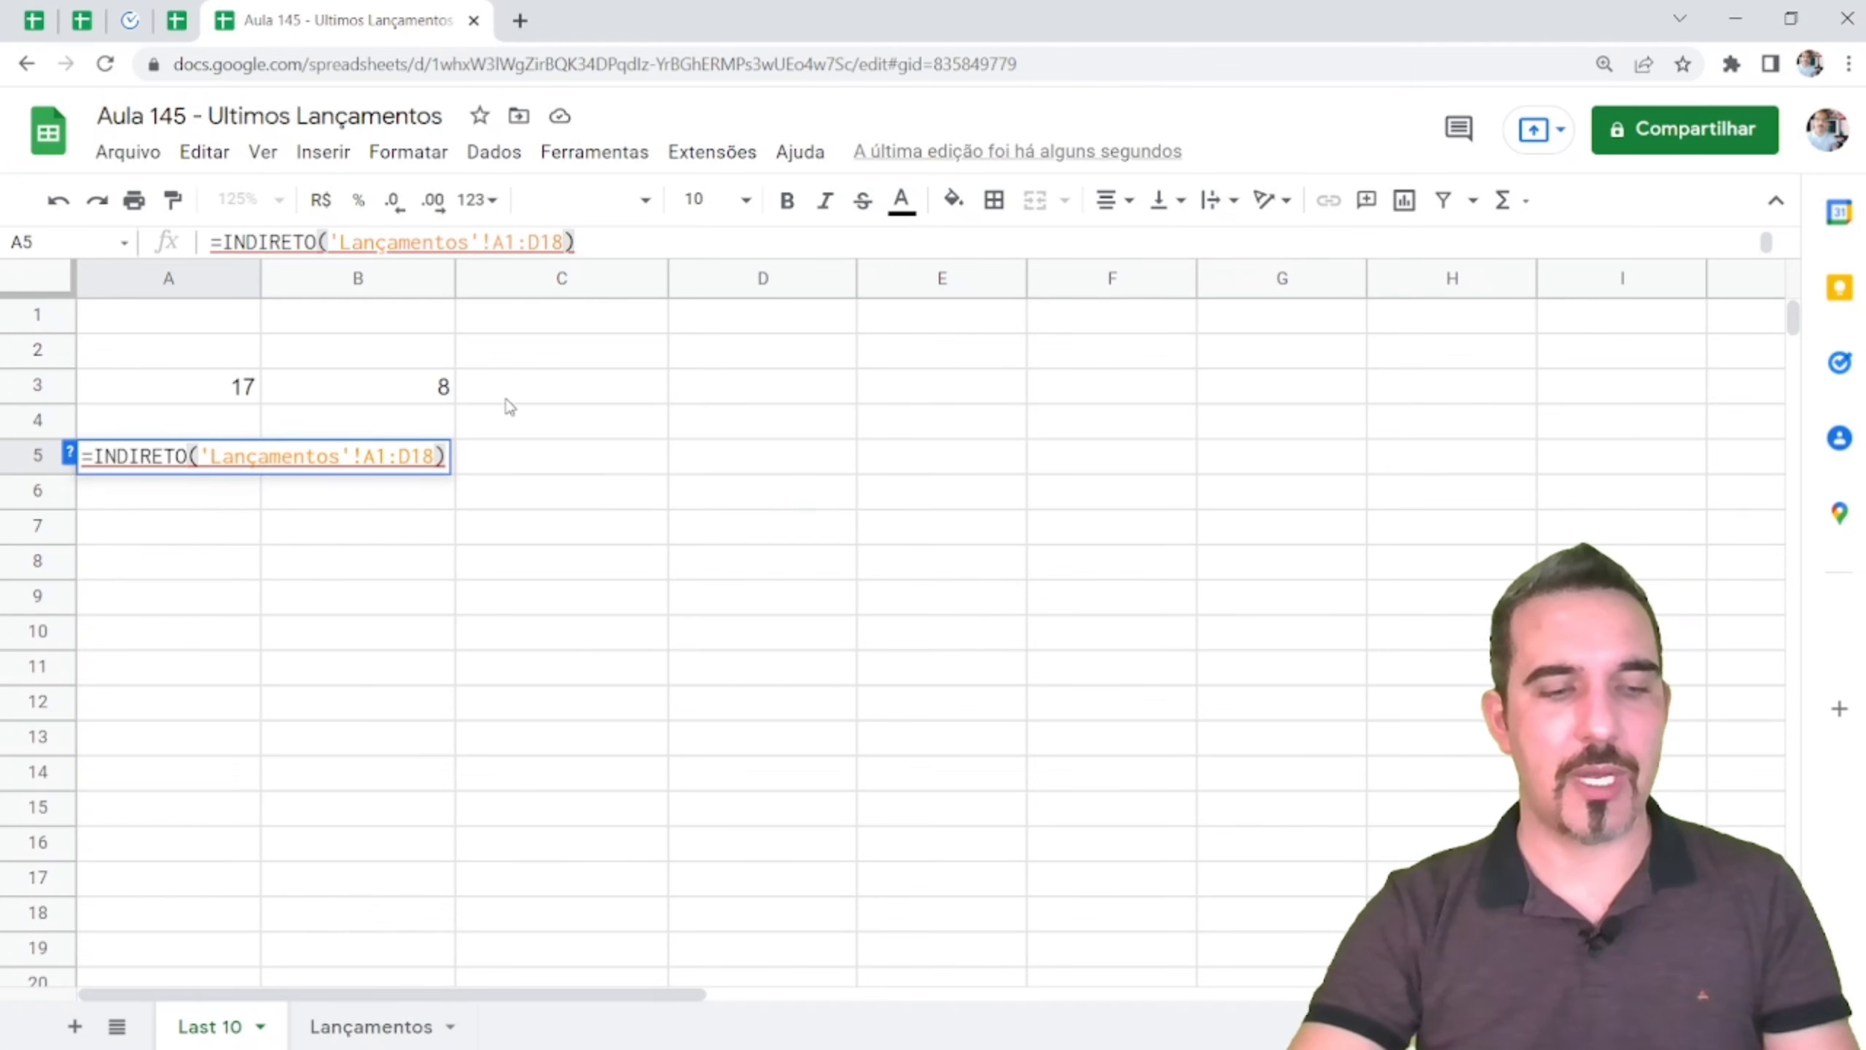
pyautogui.write('"')
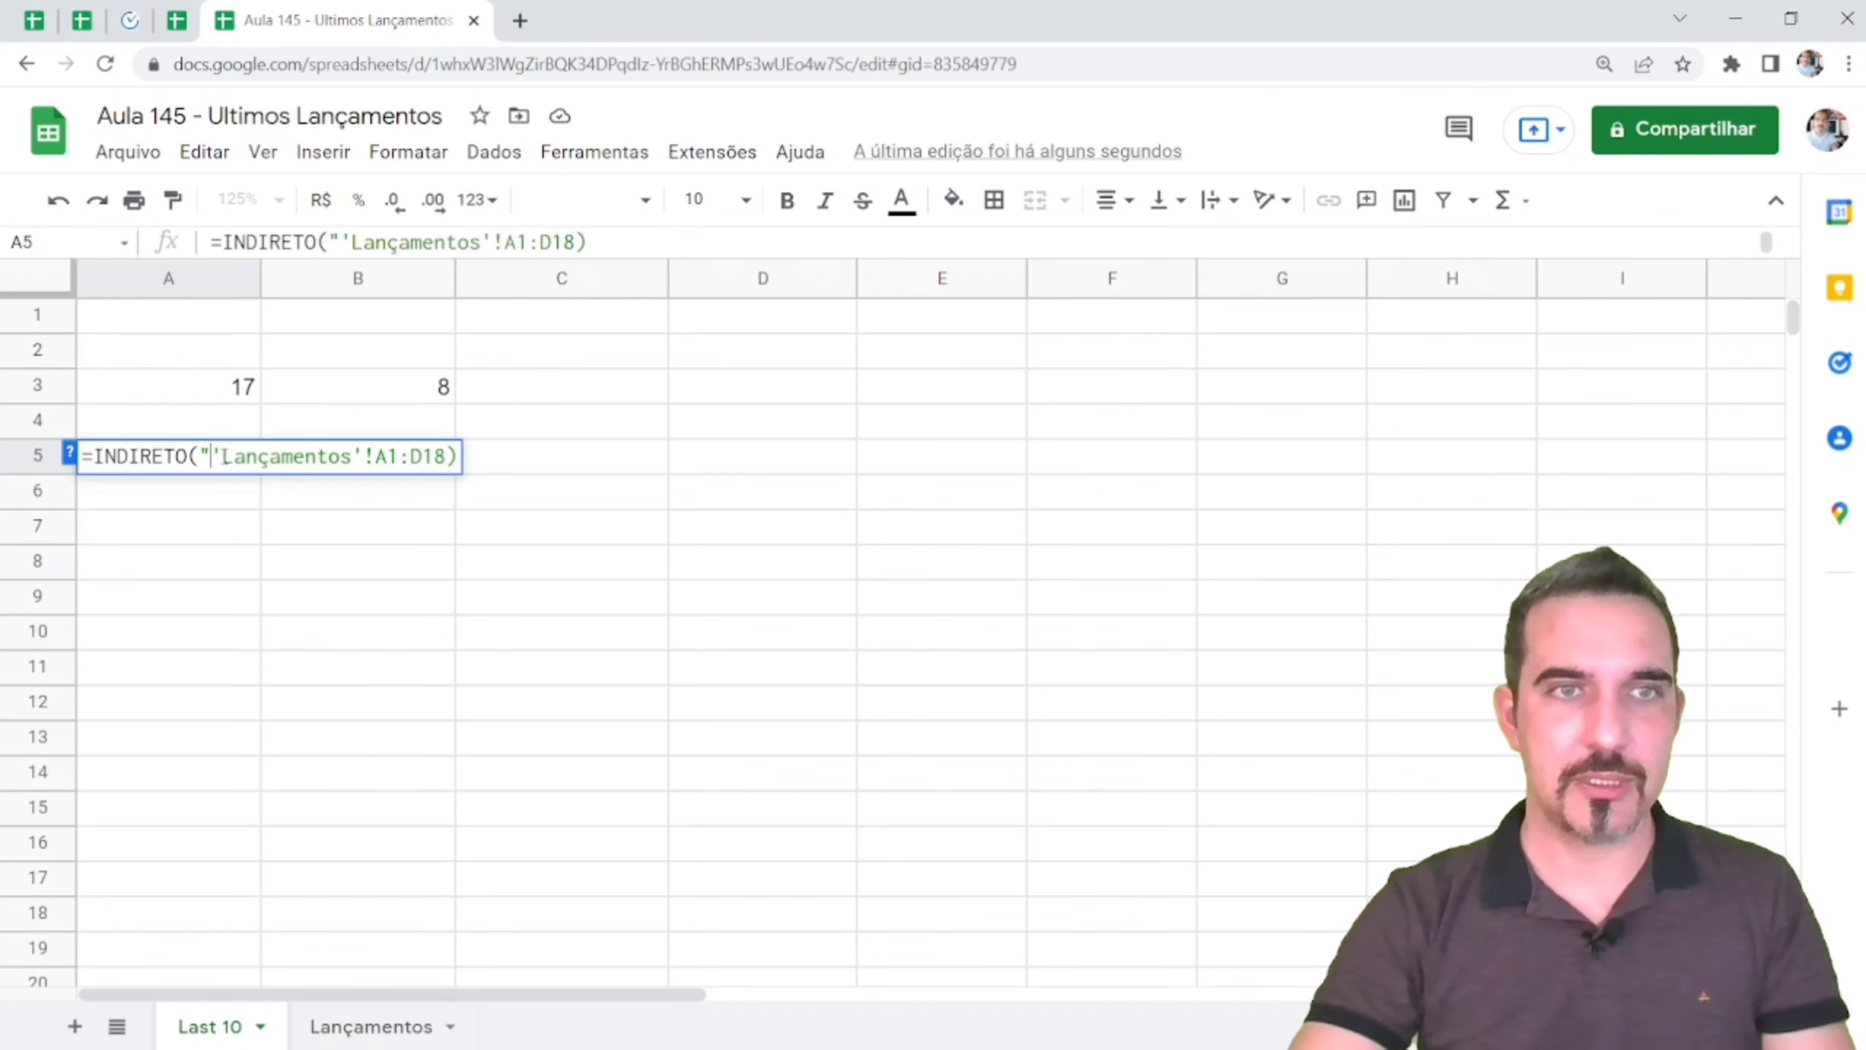
pyautogui.hotkey('shift', 'Right')
pyautogui.moveTo(217, 456); pyautogui.dragTo(431, 457)
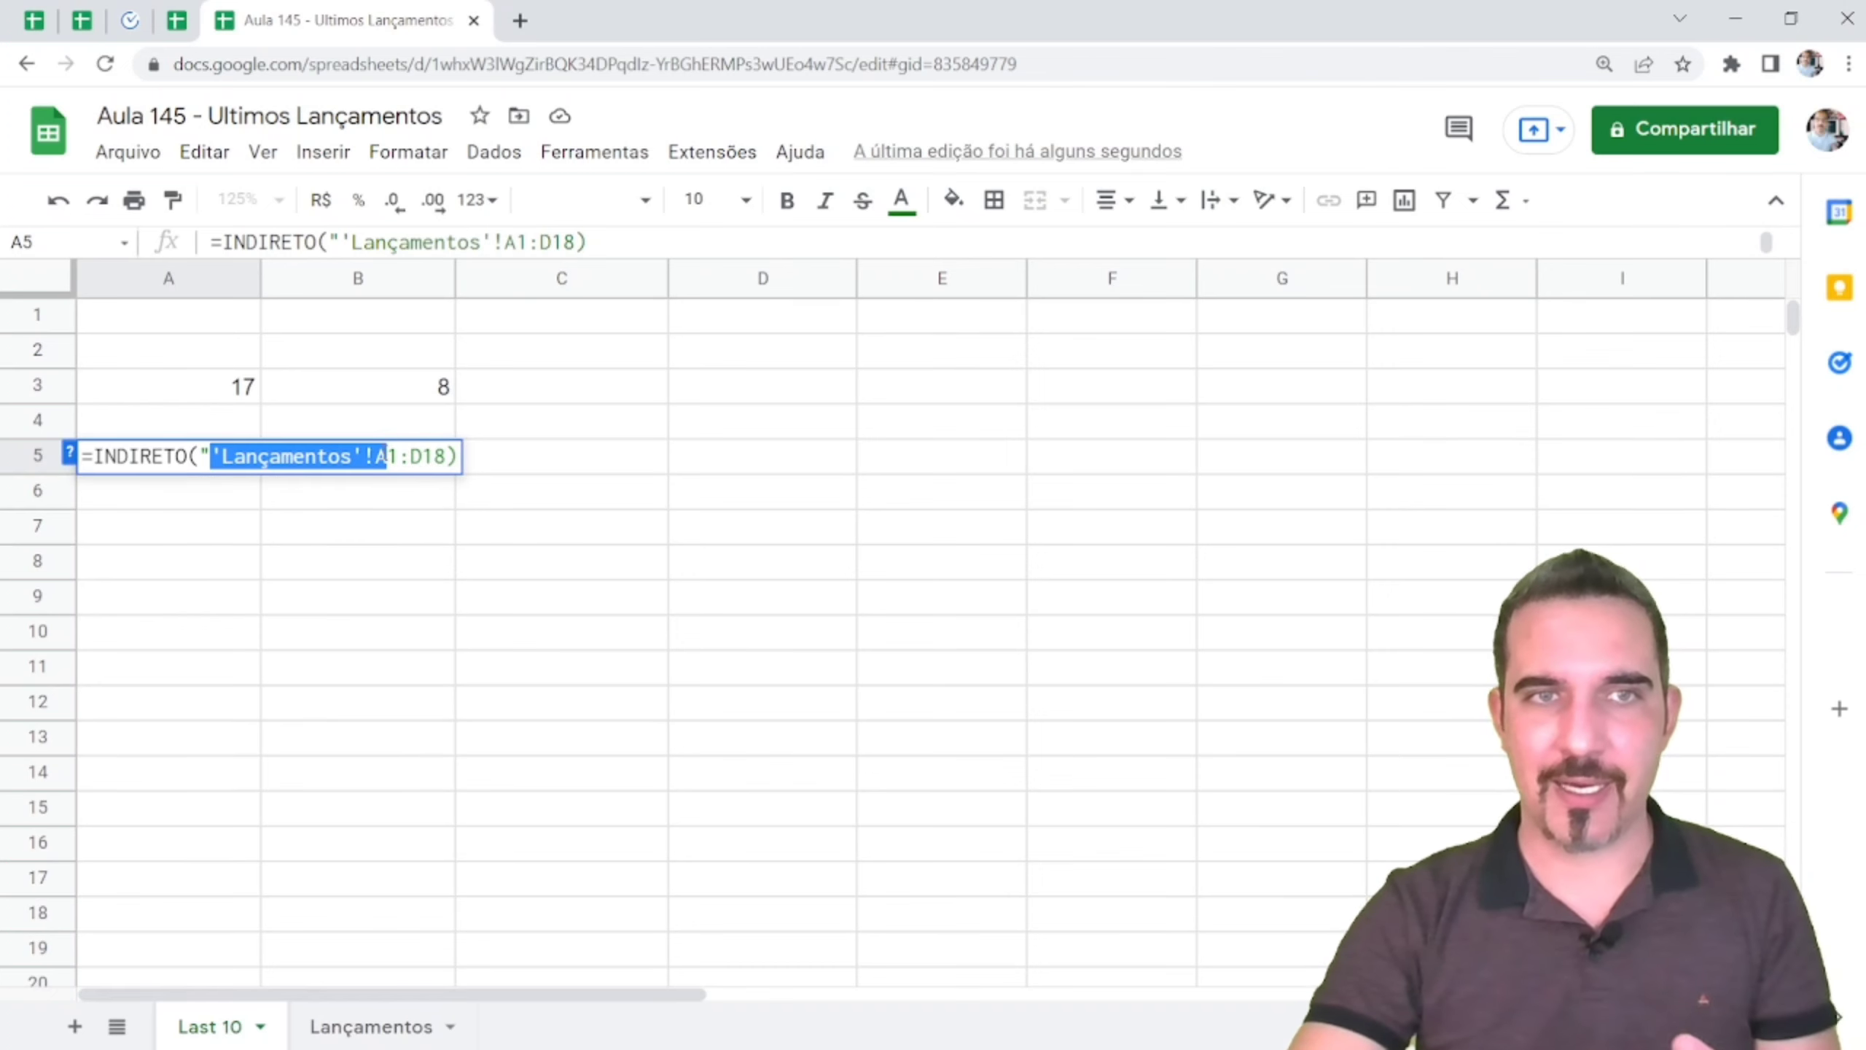
pyautogui.press('Right')
pyautogui.write('"')
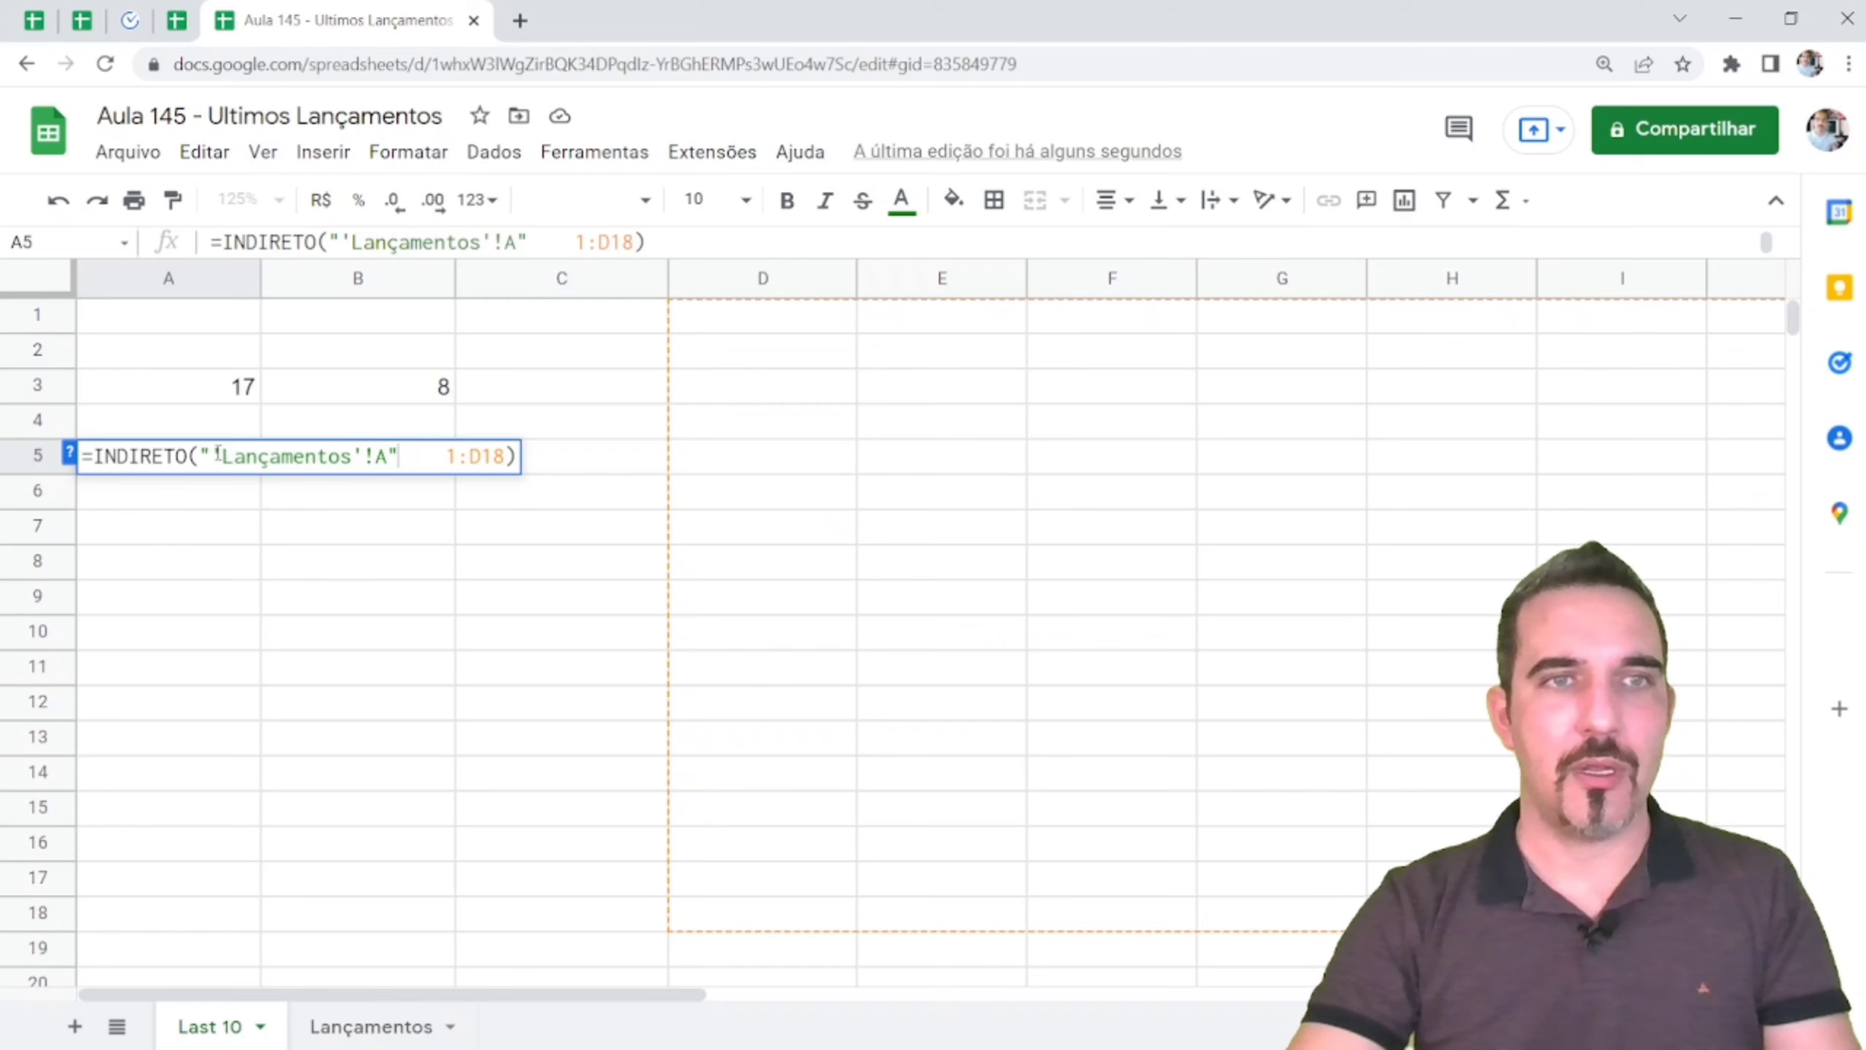
# - Concatenate the starting row from cell B3 after the quoted 'Lançamentos'!A text, adding & on both sides of B3
pyautogui.moveTo(217, 454); pyautogui.dragTo(386, 457)
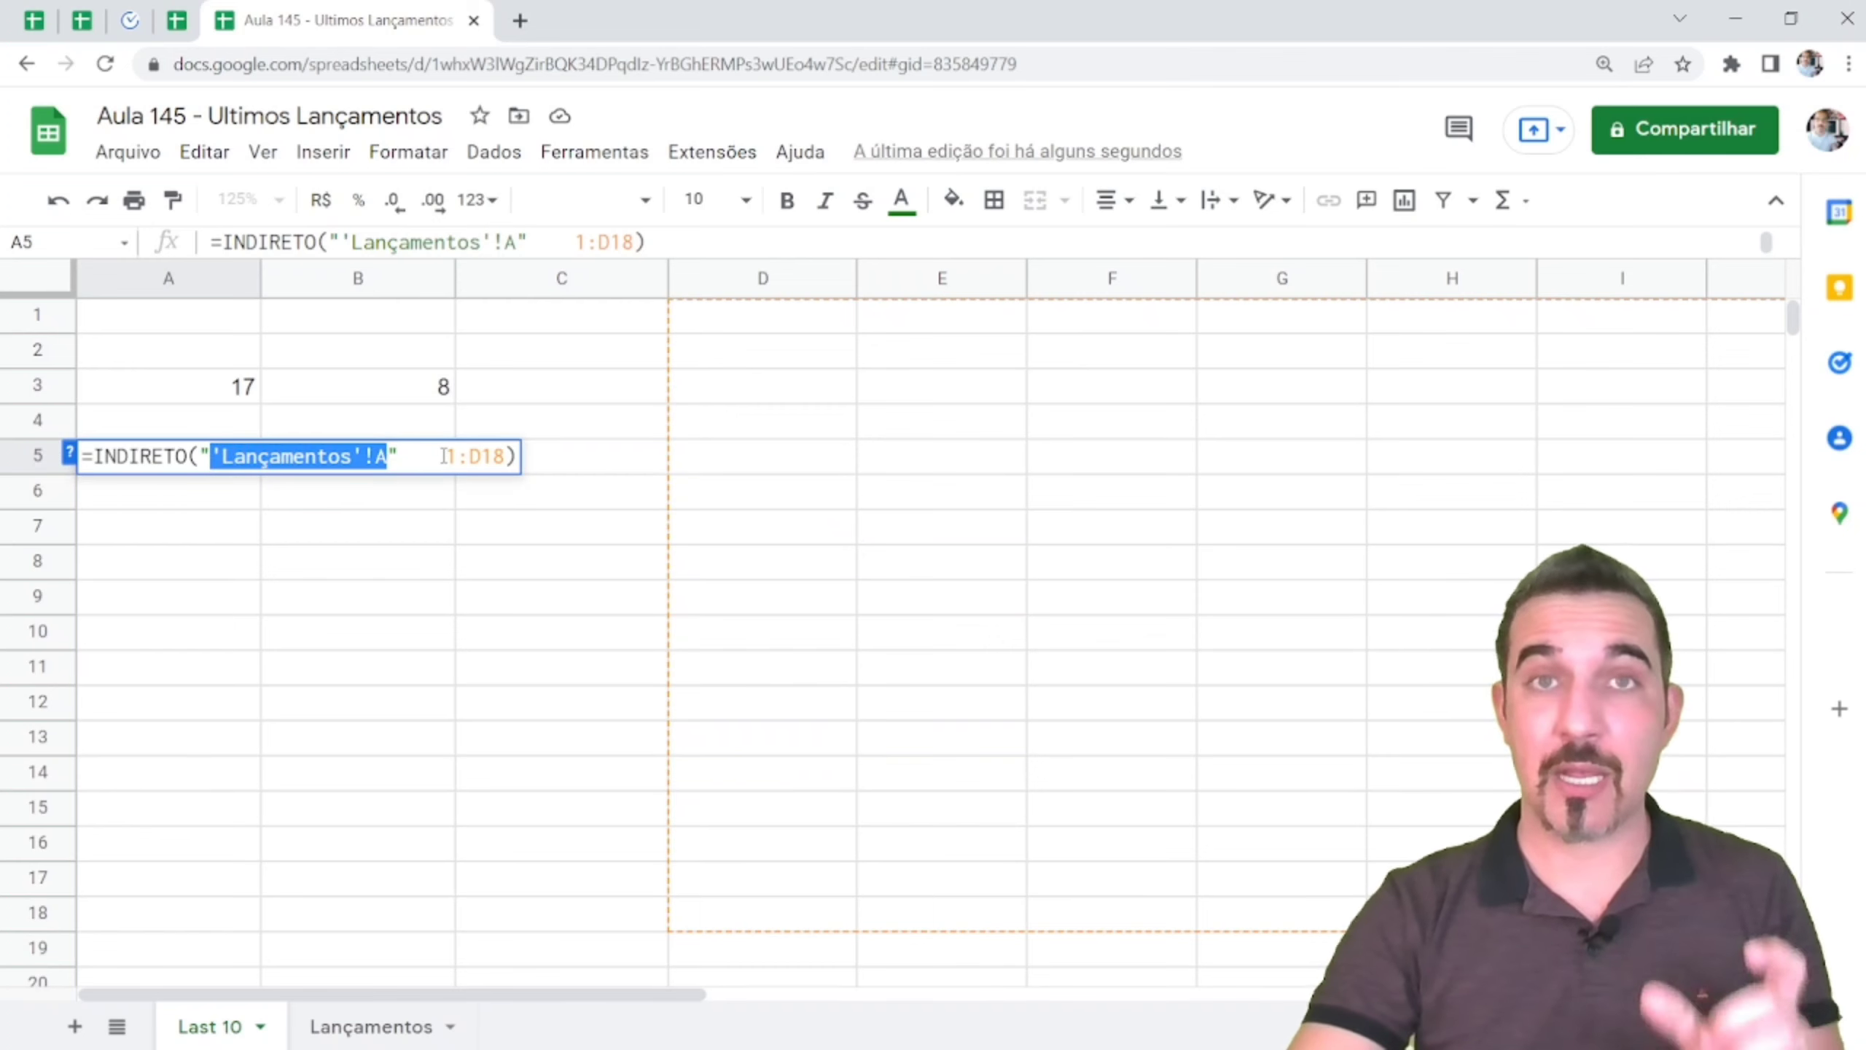
pyautogui.click(403, 456)
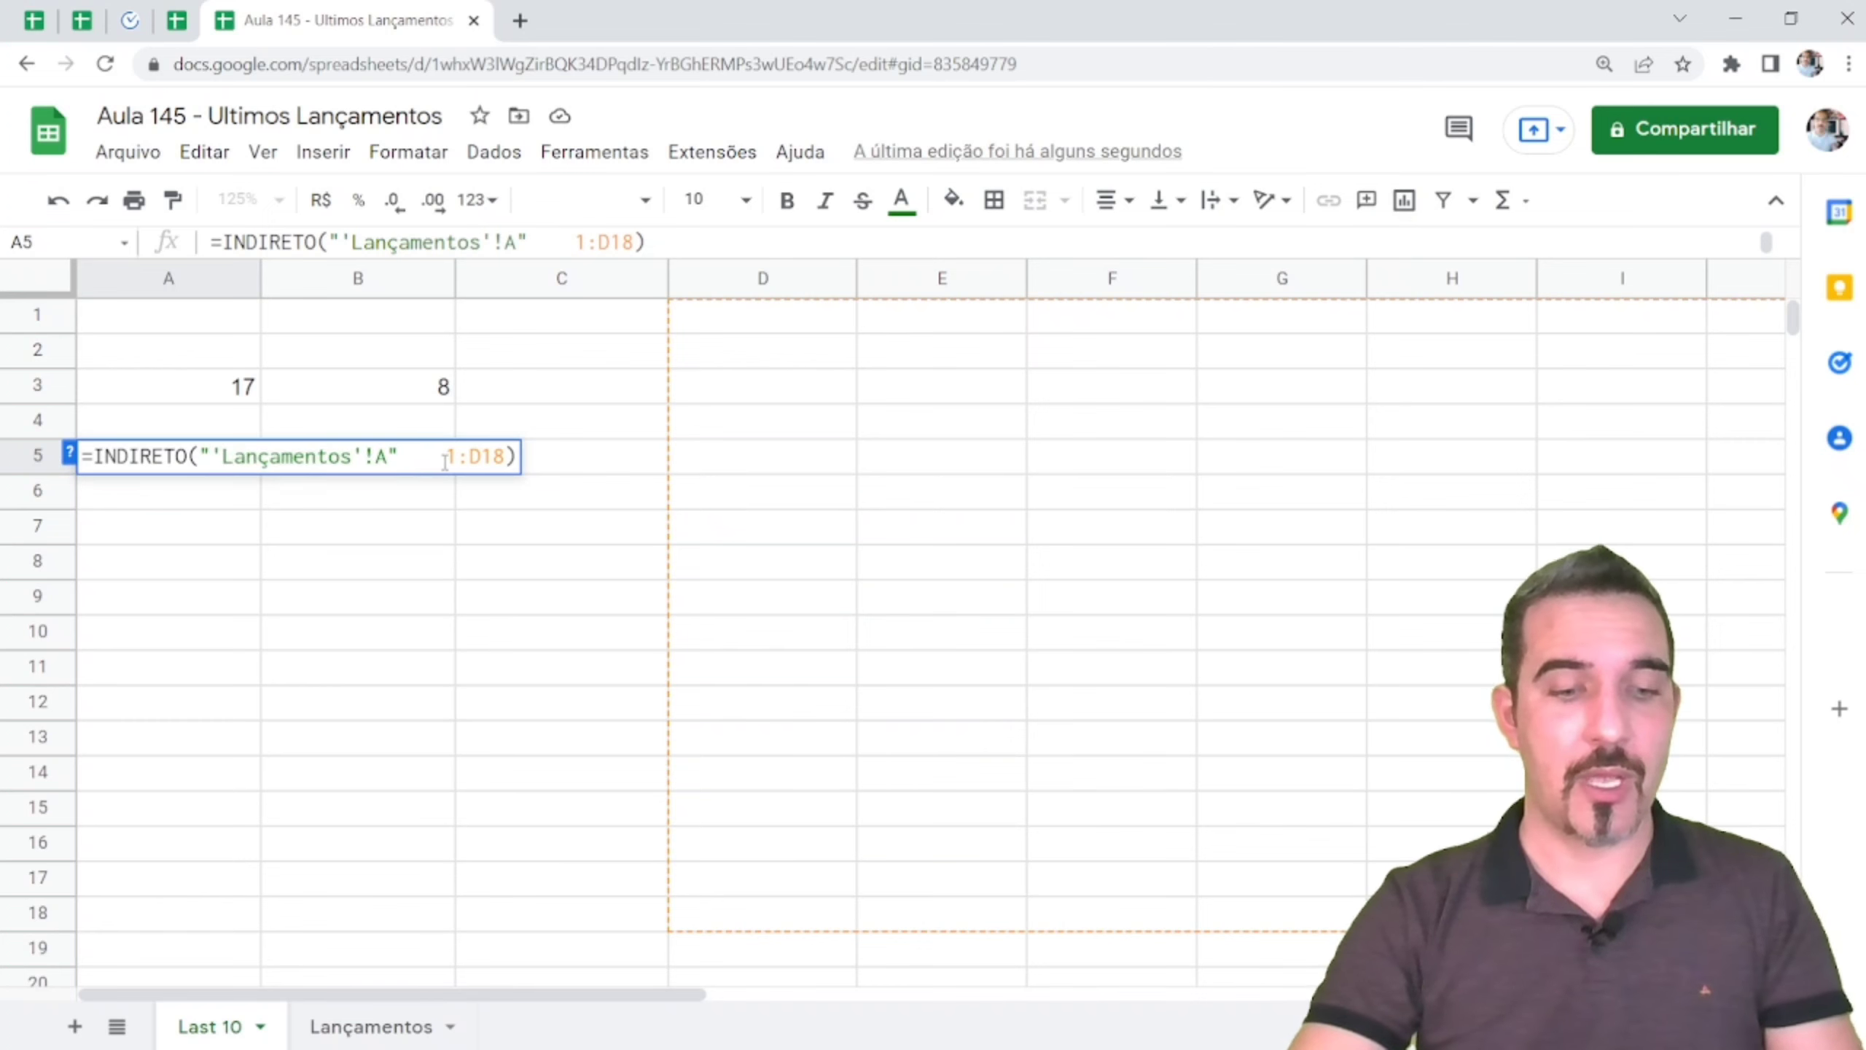
pyautogui.write('&')
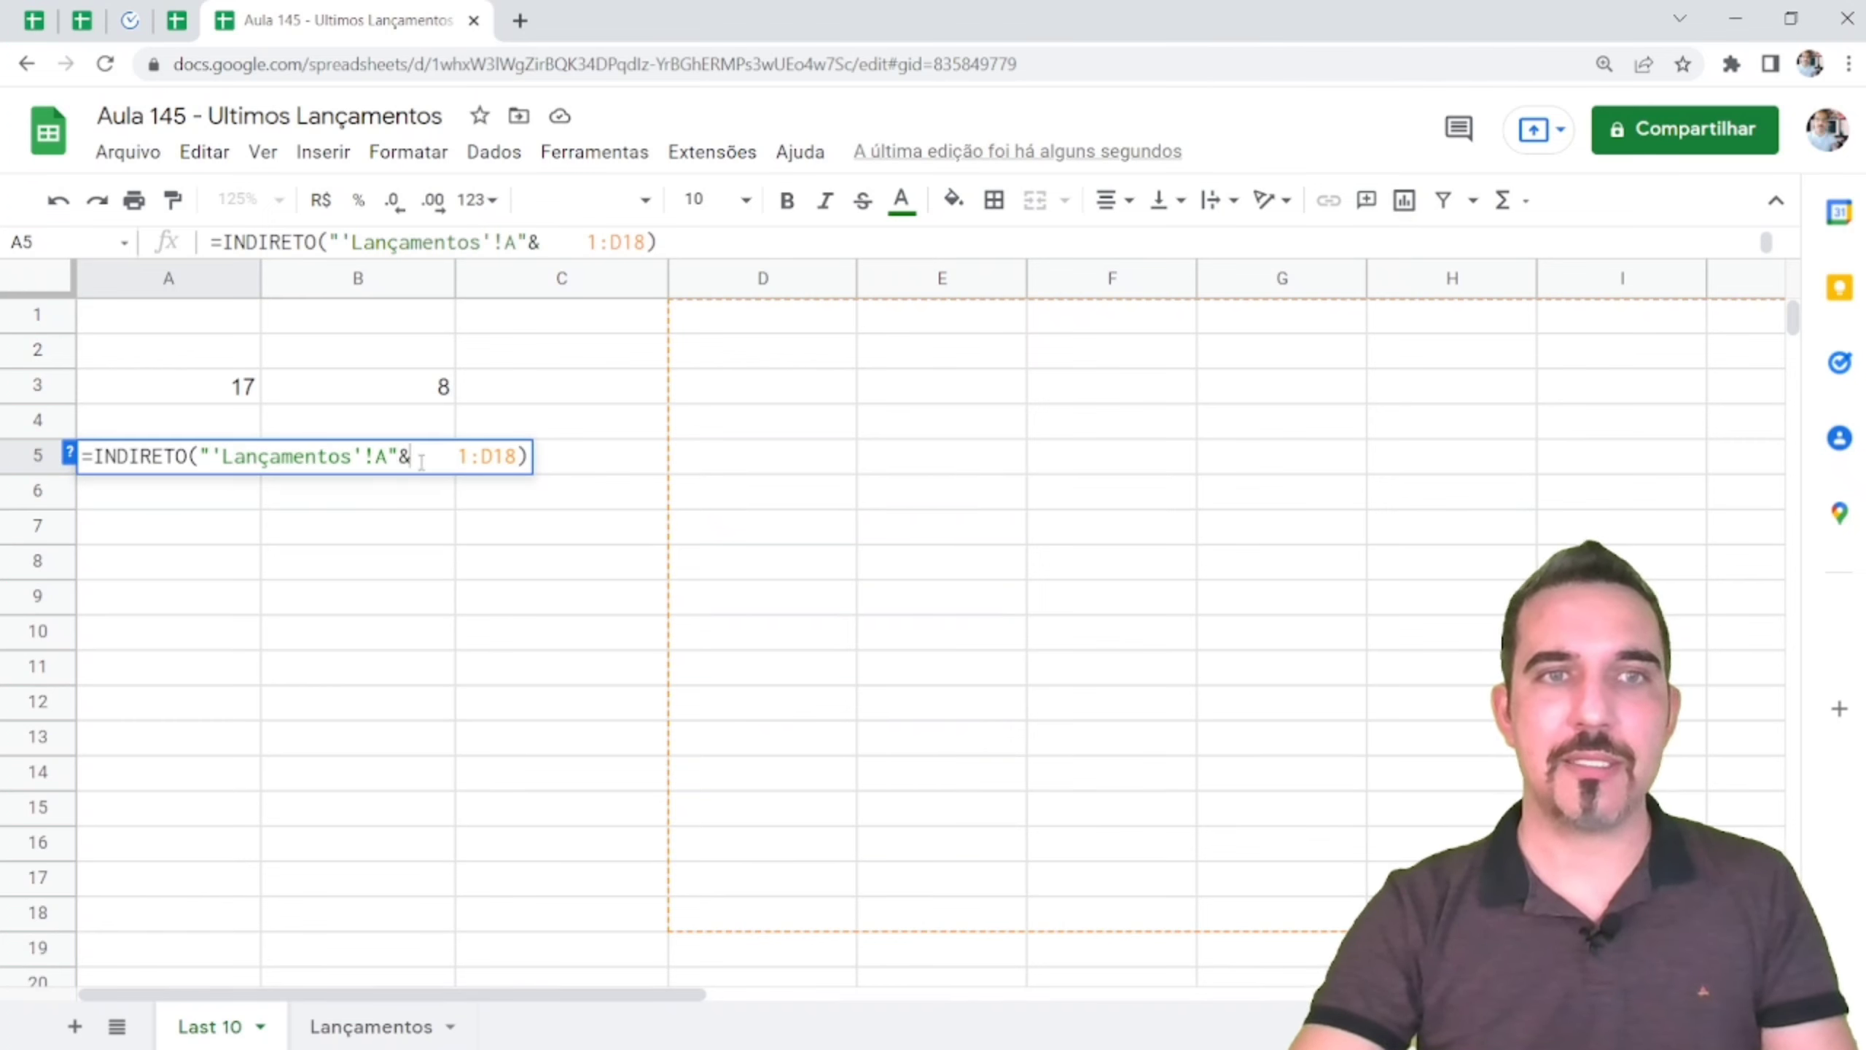
pyautogui.click(417, 396)
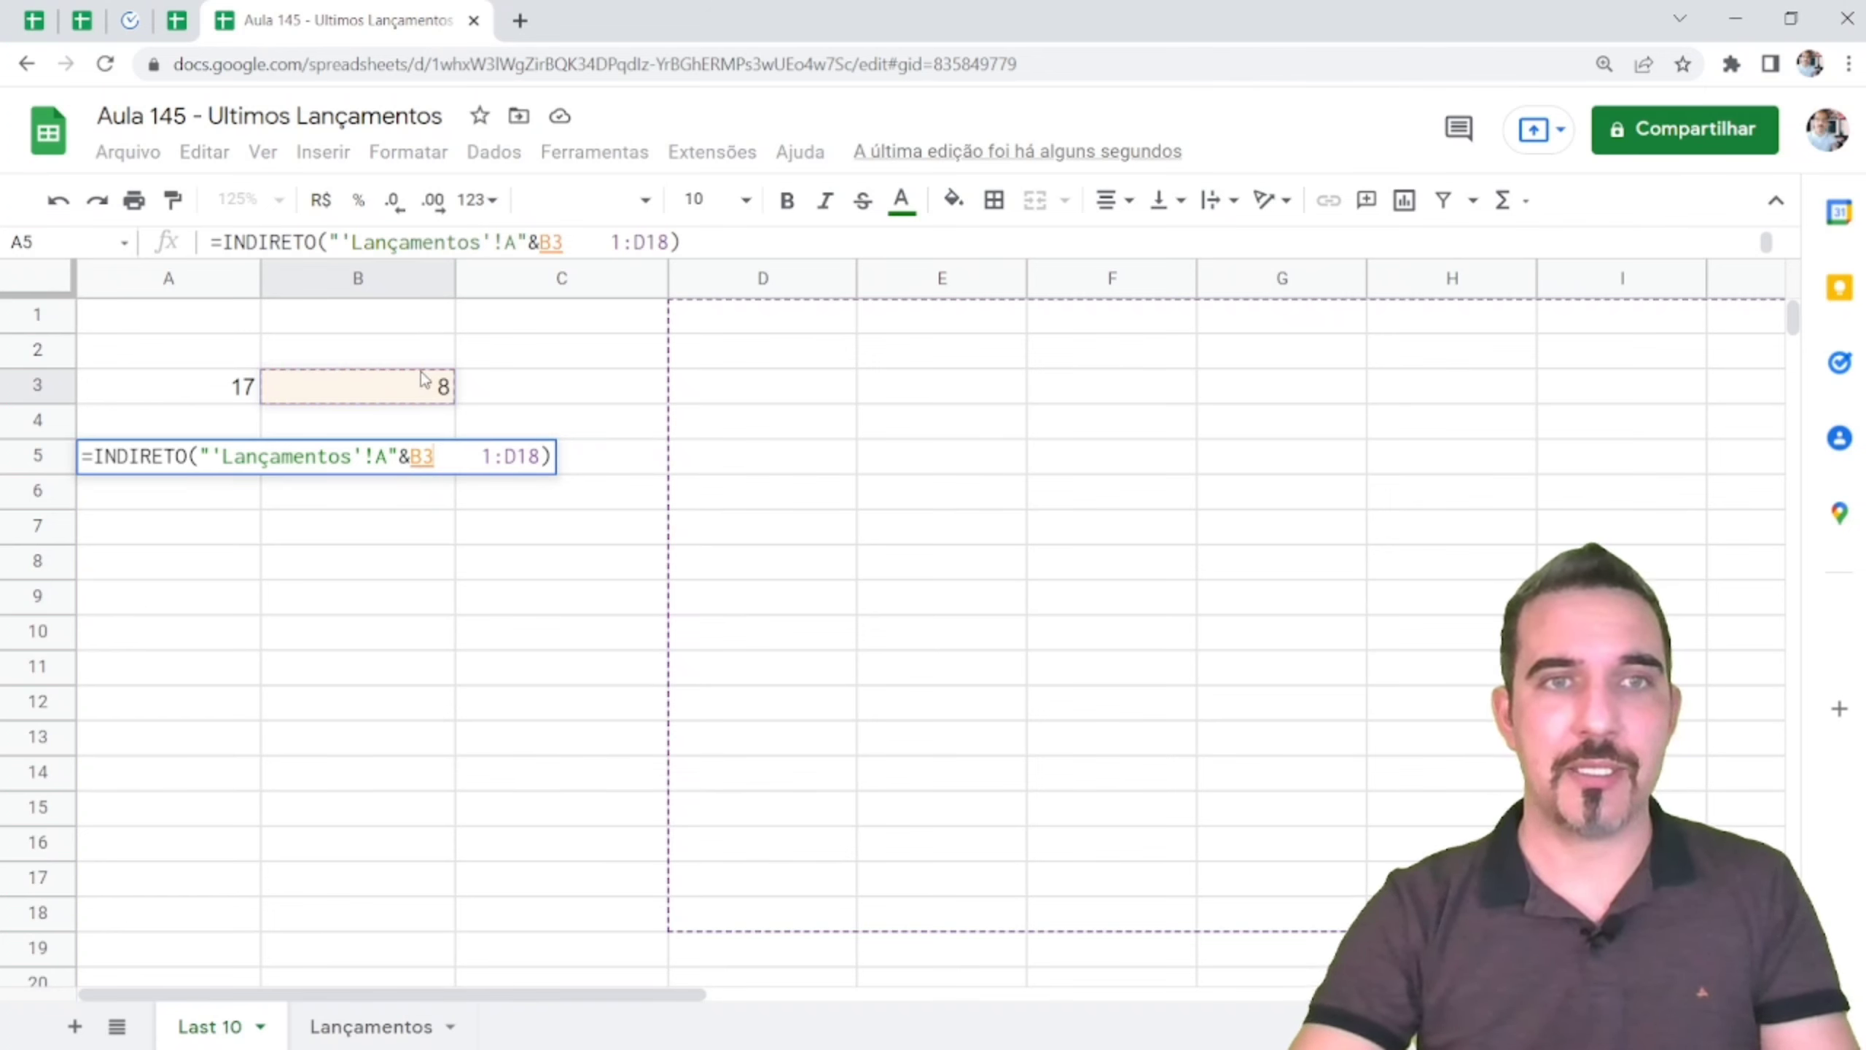
pyautogui.write('&')
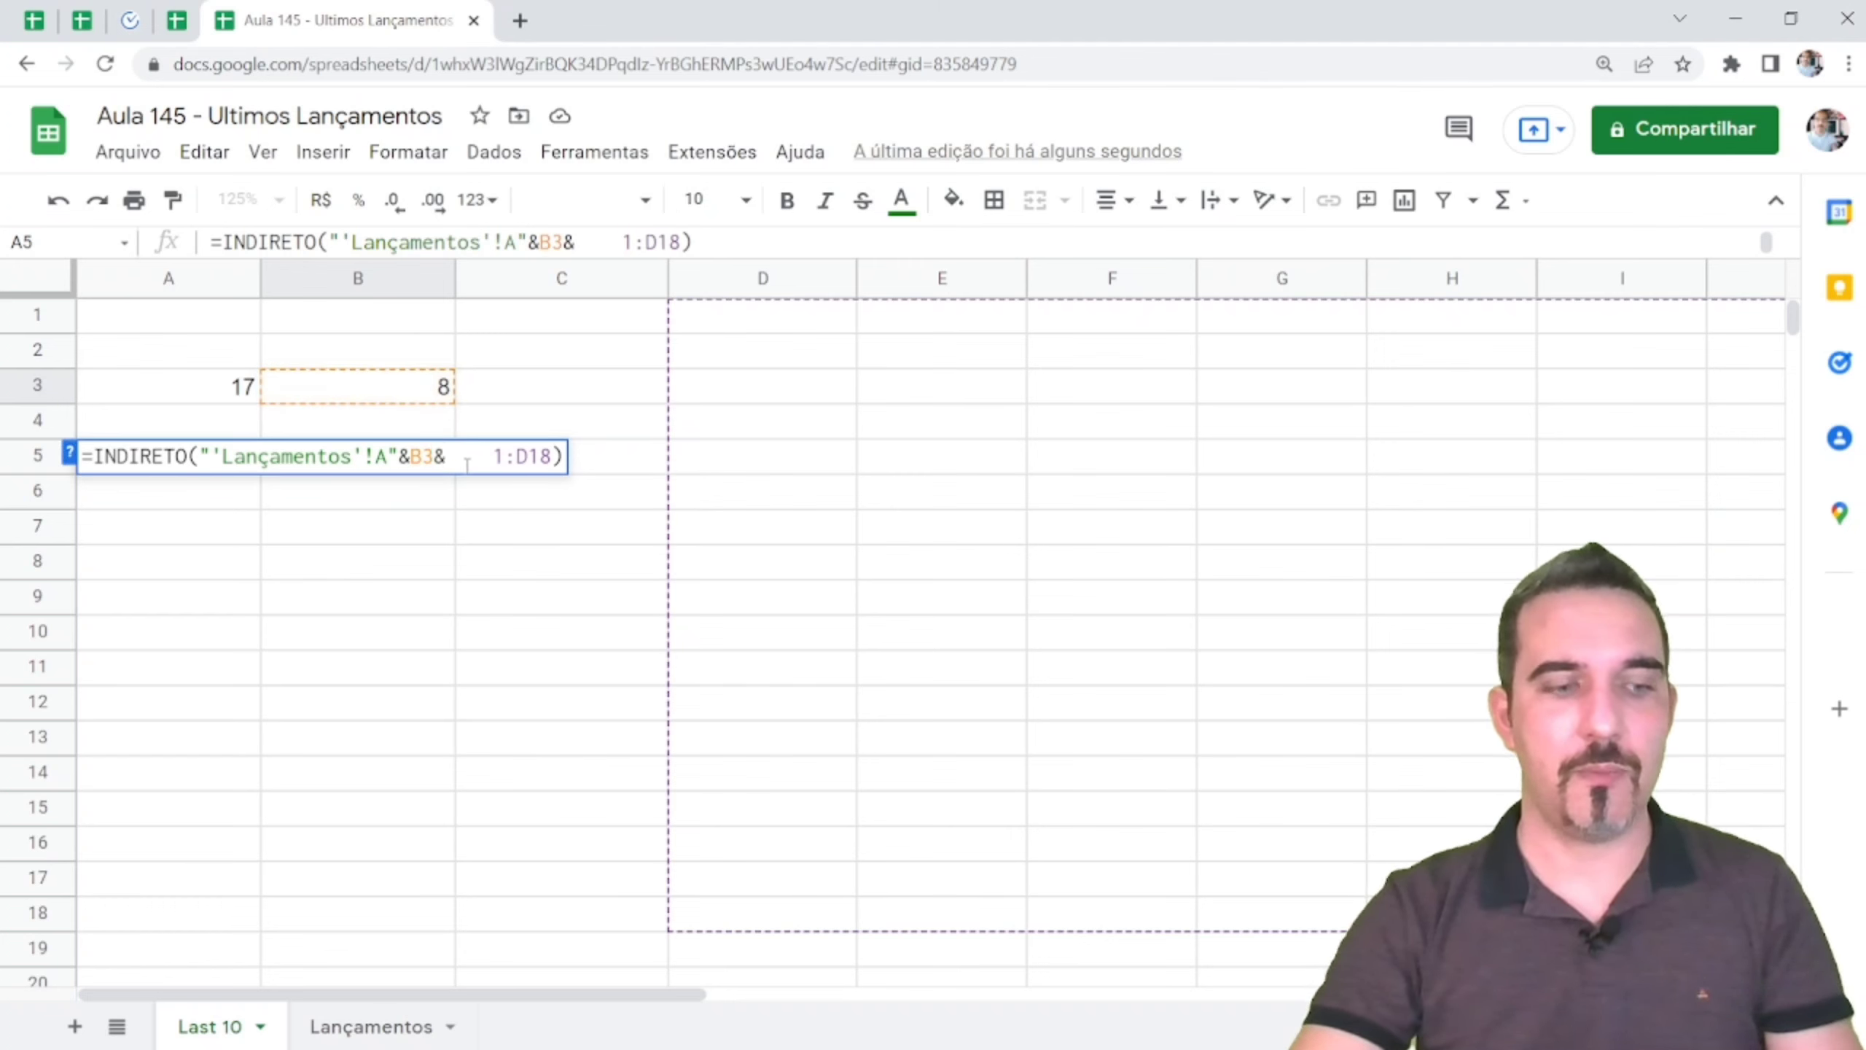
# - Add the quoted text ":D" after B3& in the formula and delete the leftover 1:D18
pyautogui.write('""')
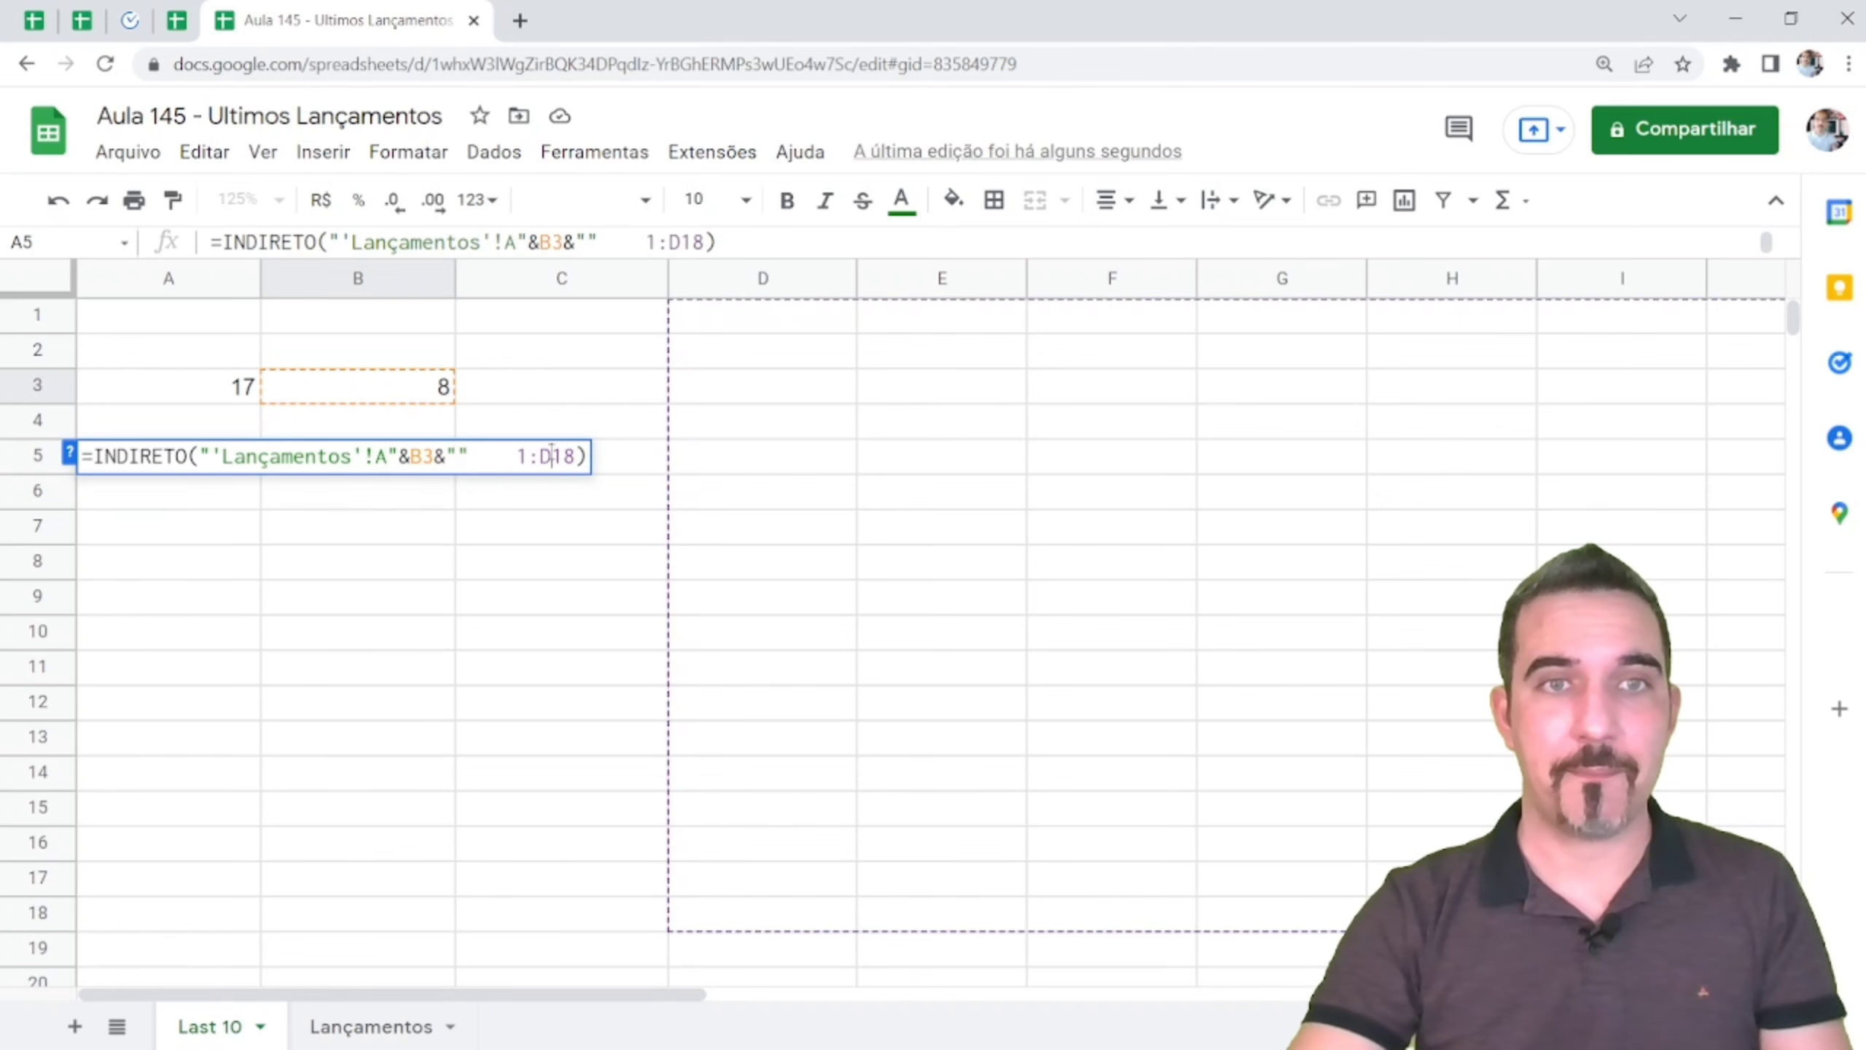
pyautogui.moveTo(551, 457); pyautogui.dragTo(540, 456)
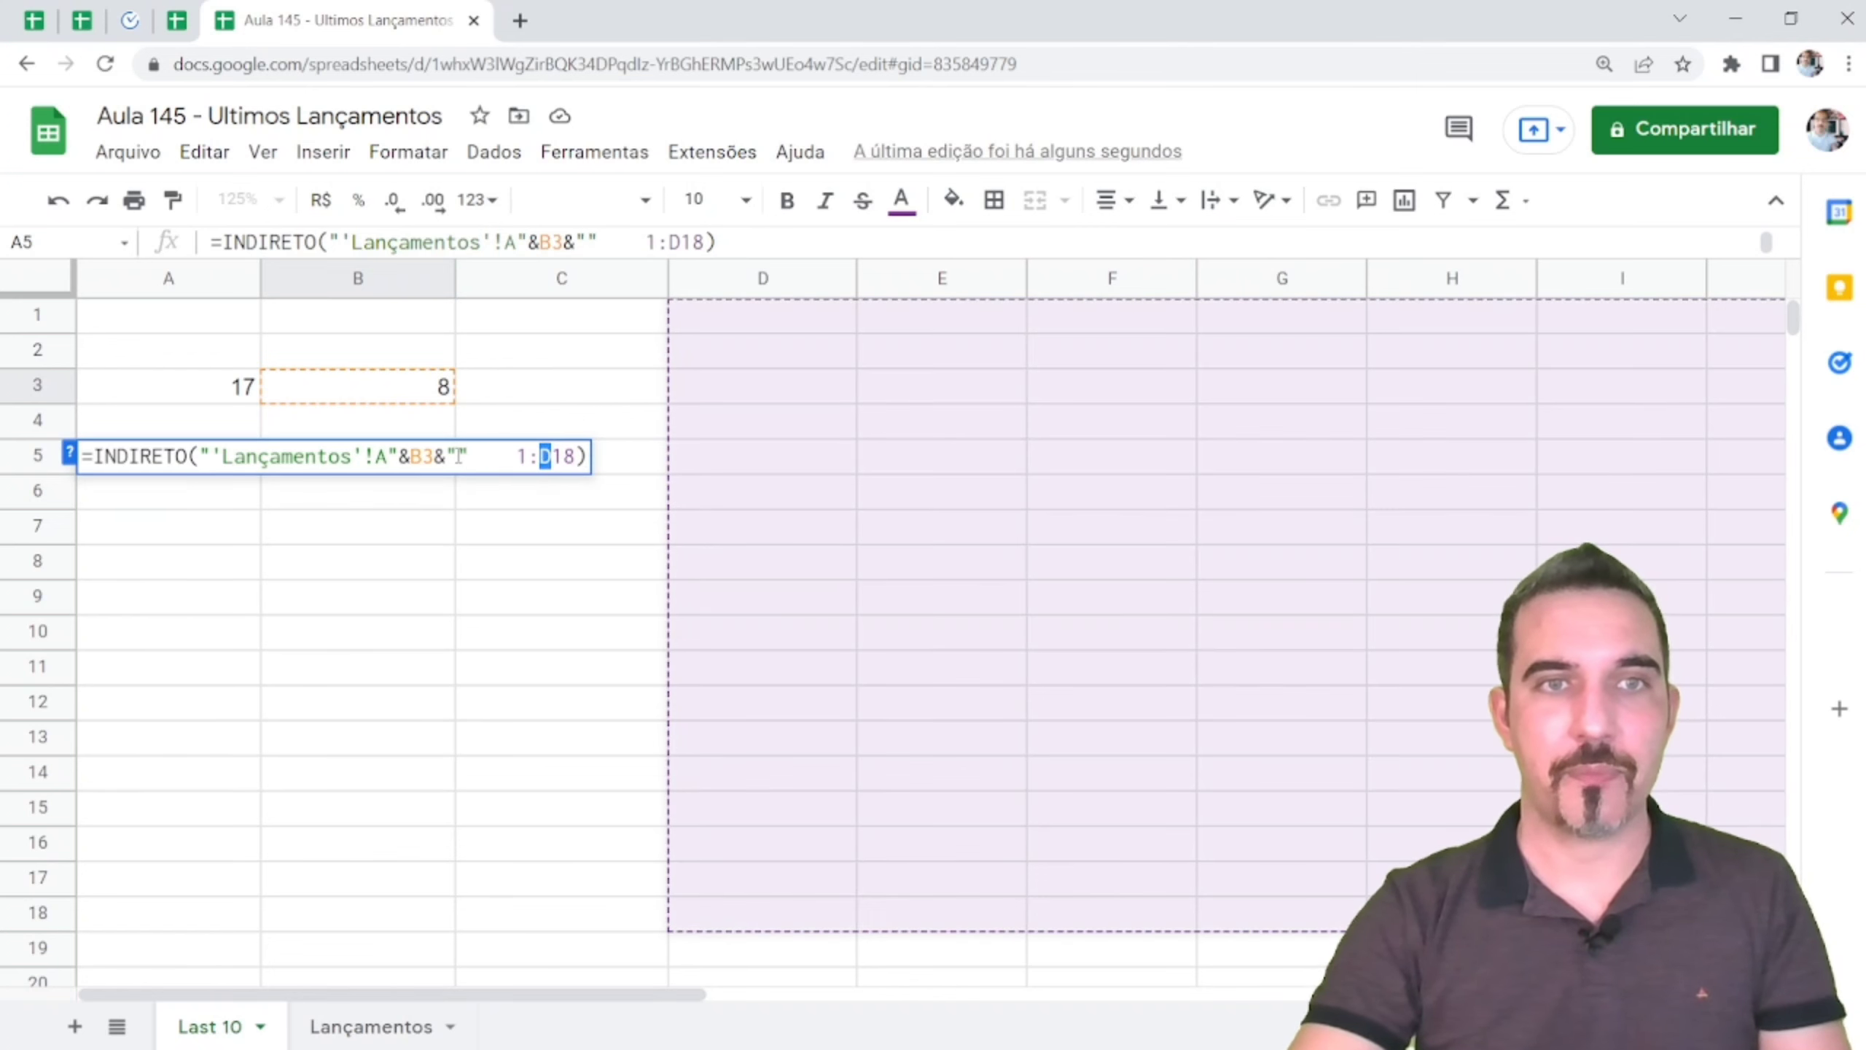
pyautogui.click(459, 456)
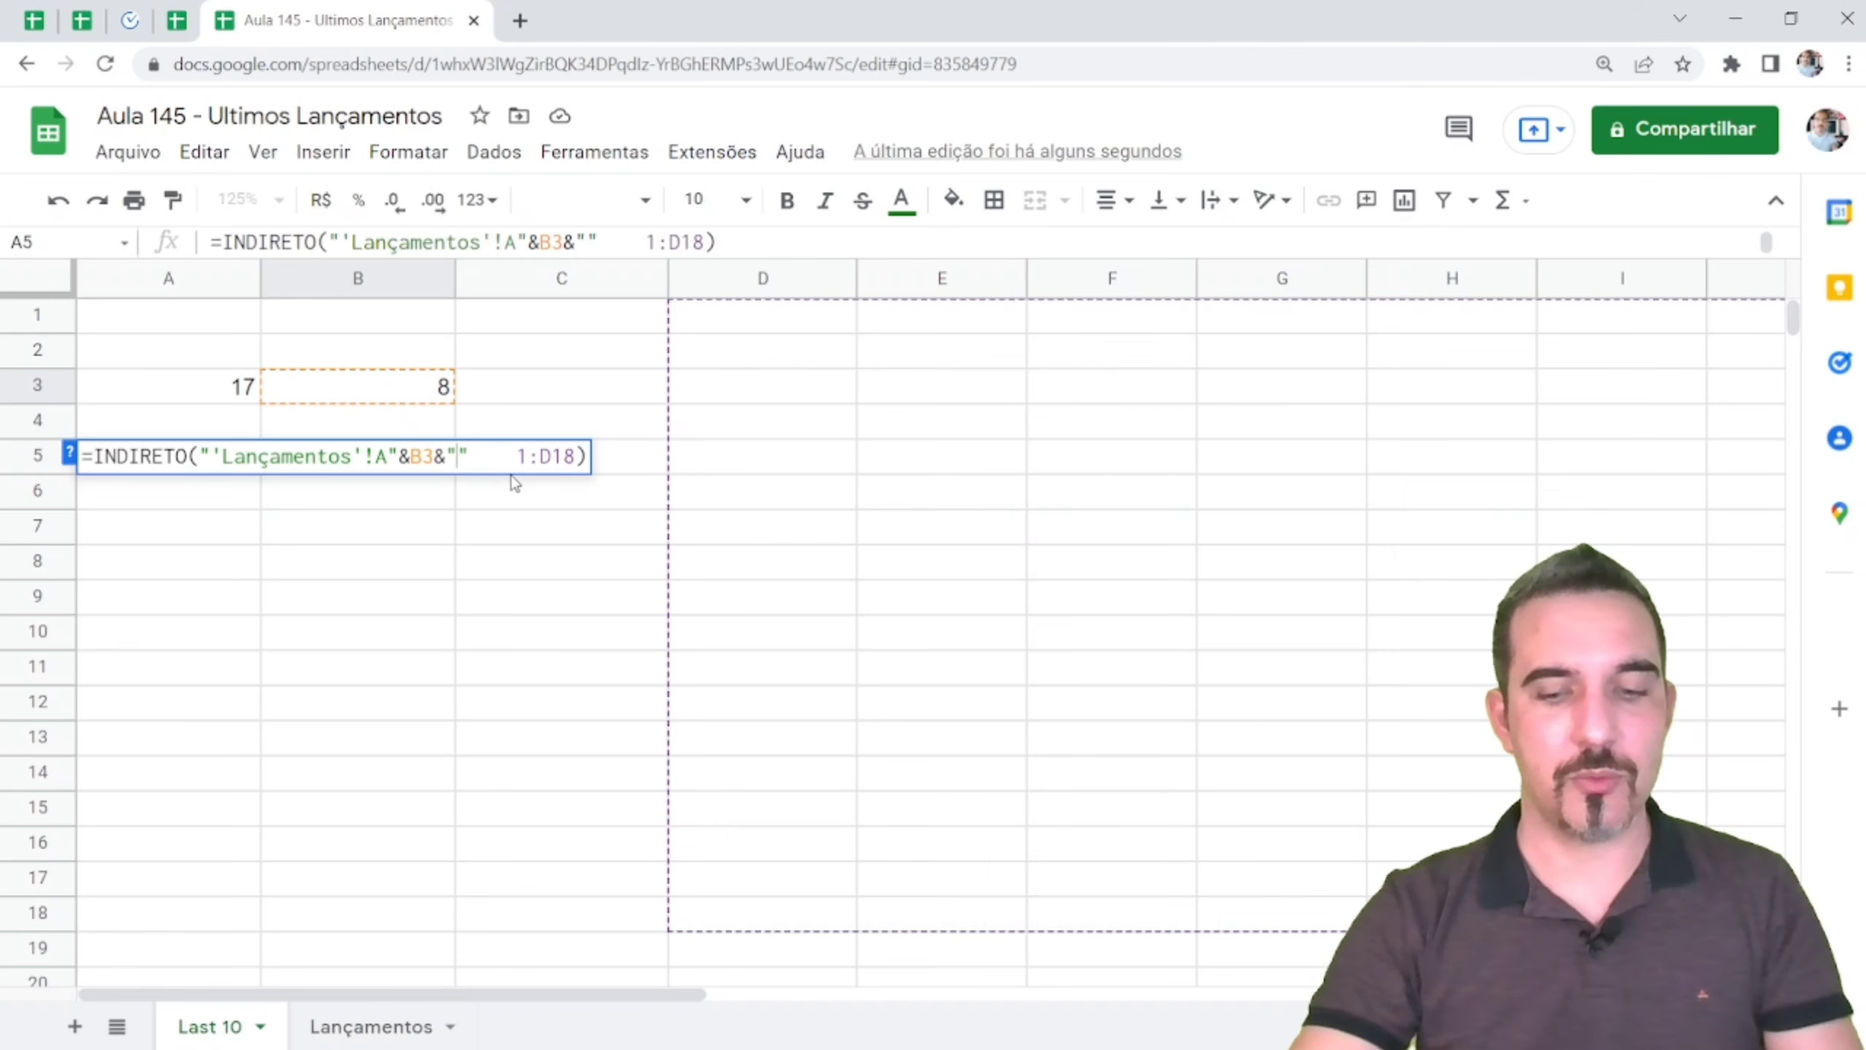
pyautogui.write(':')
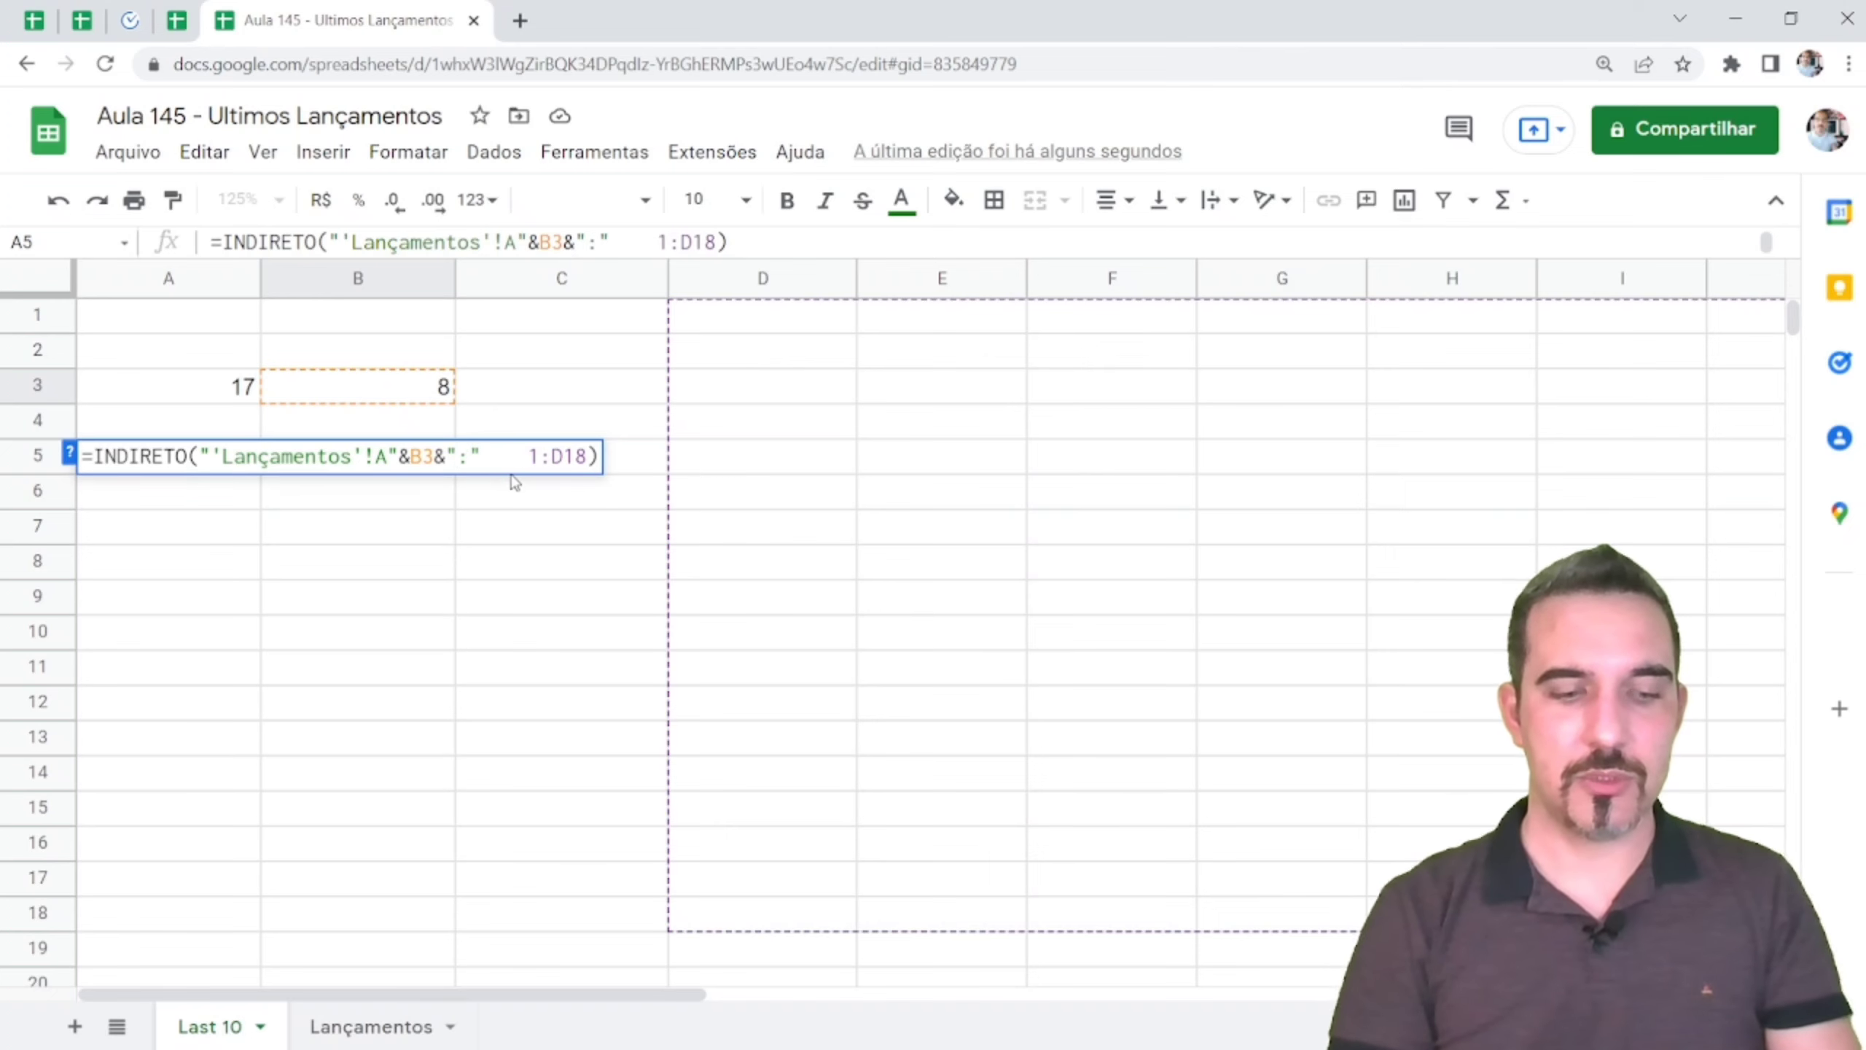
pyautogui.write('D')
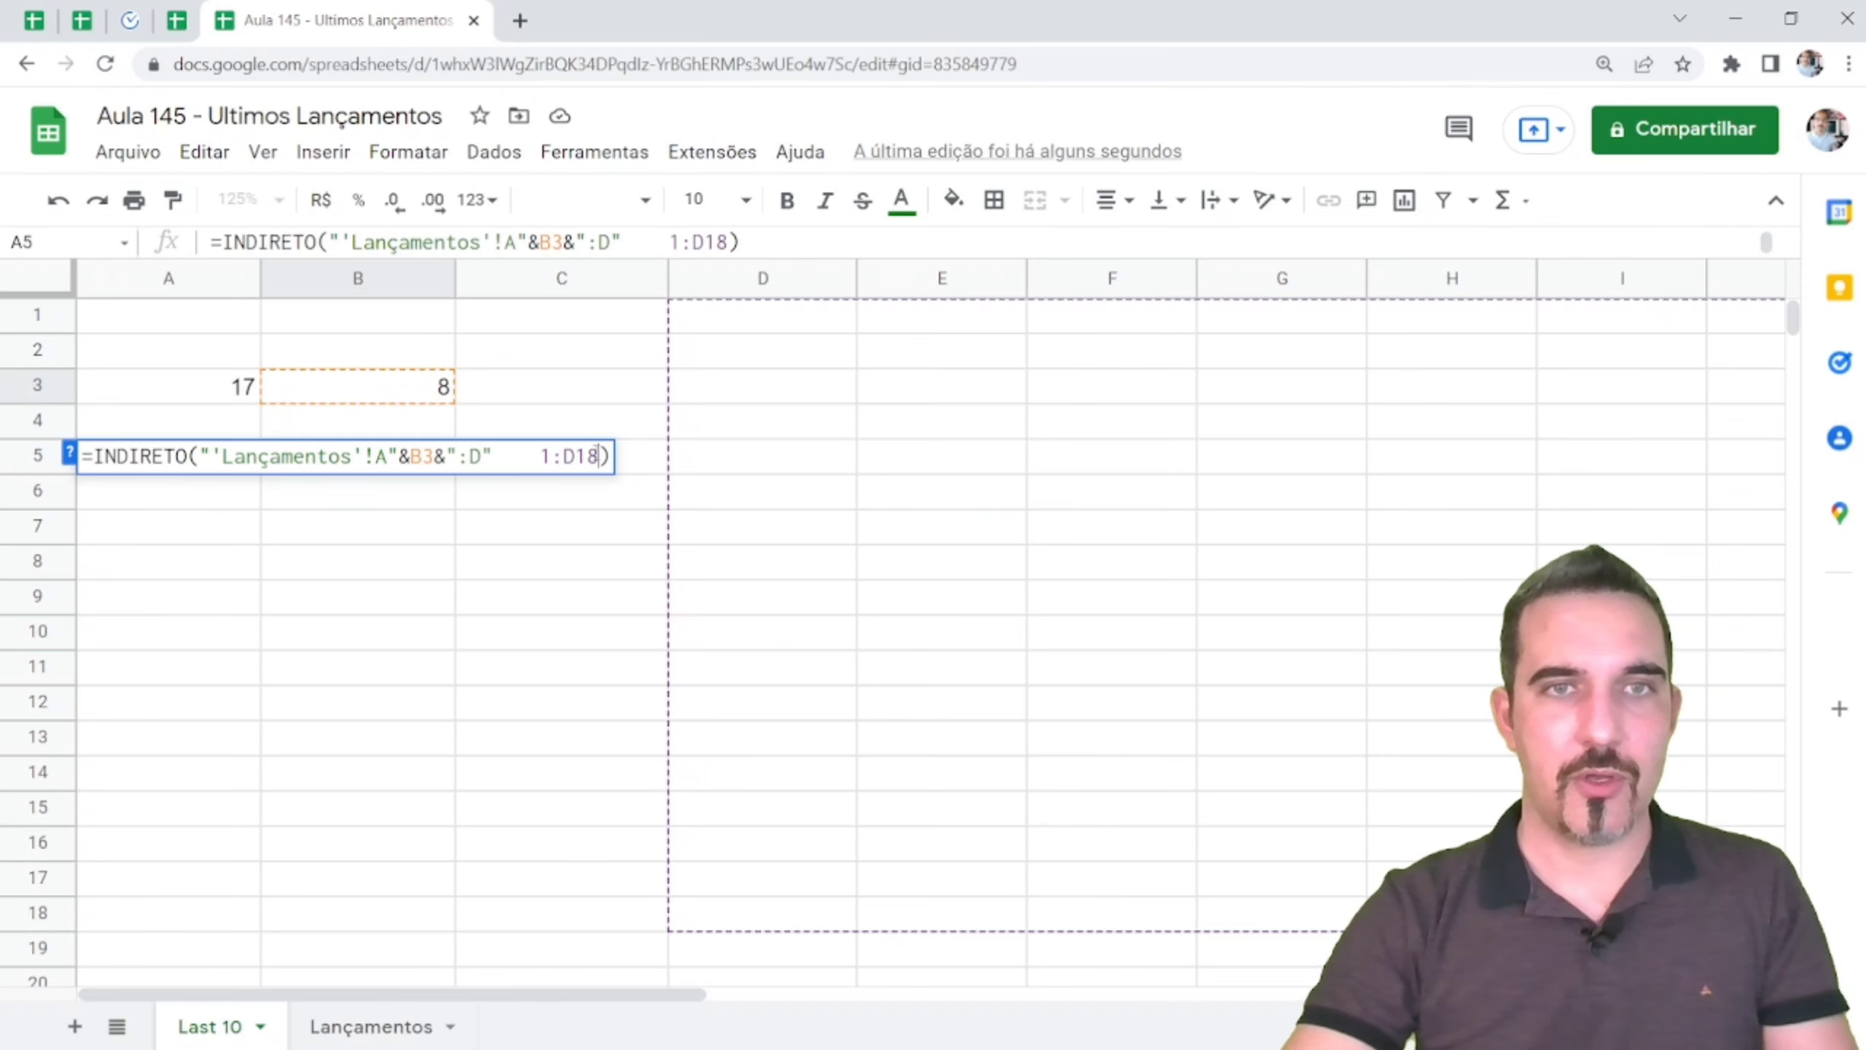
pyautogui.moveTo(597, 456); pyautogui.dragTo(491, 456)
pyautogui.press('BackSpace')
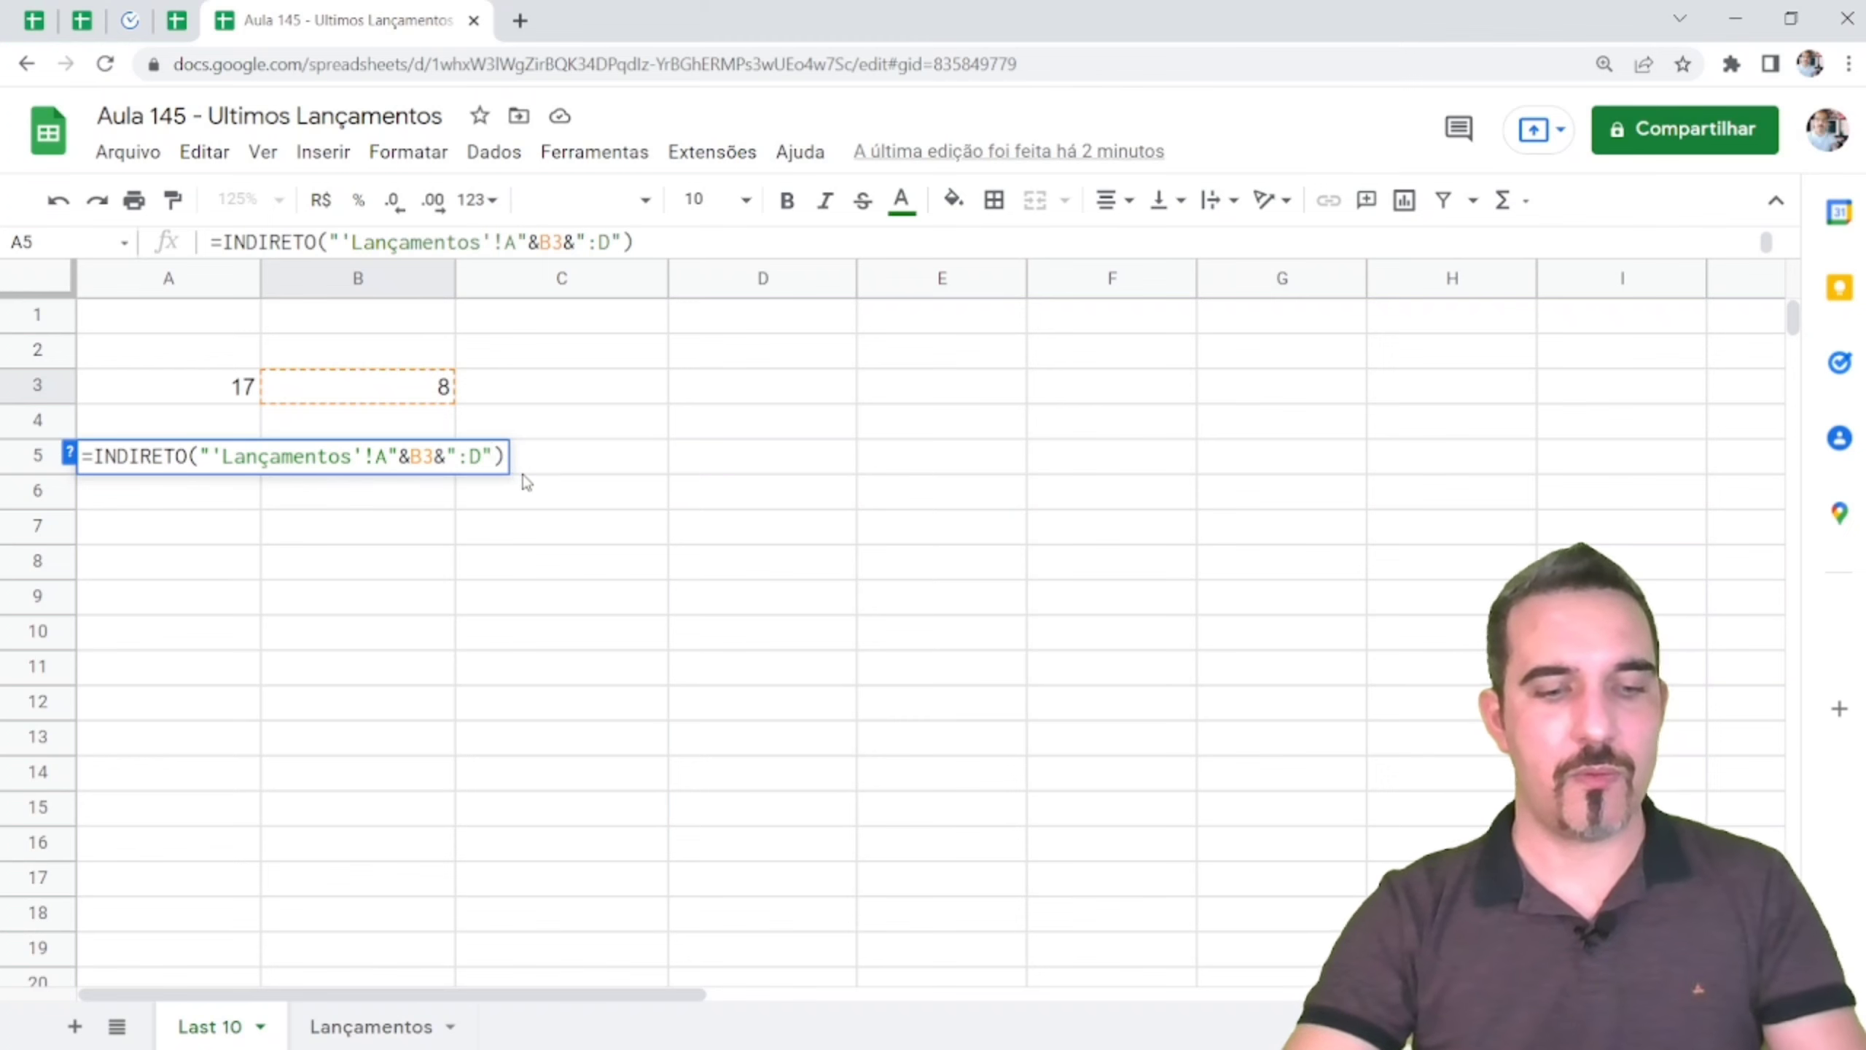
# - Complete the A5 formula with &A3 as the ending row, and select the date and name of the first returned entry
pyautogui.write('&')
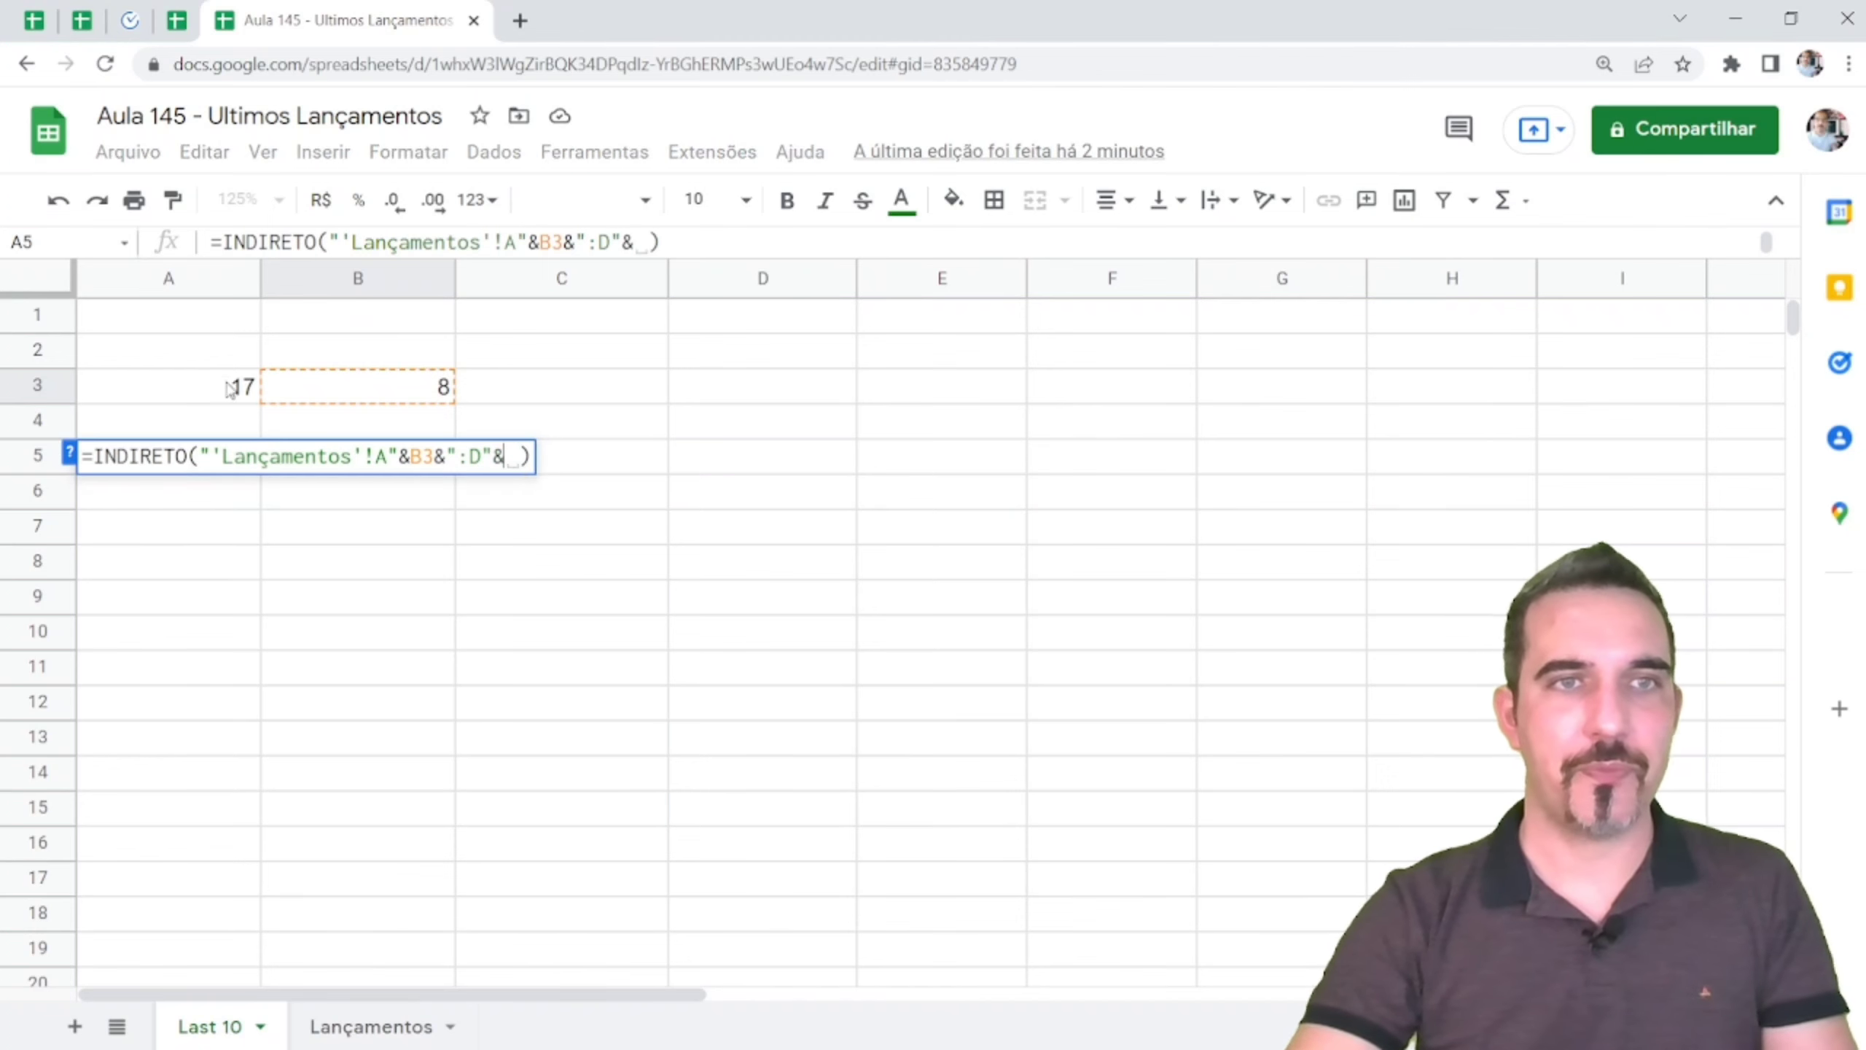
pyautogui.click(230, 389)
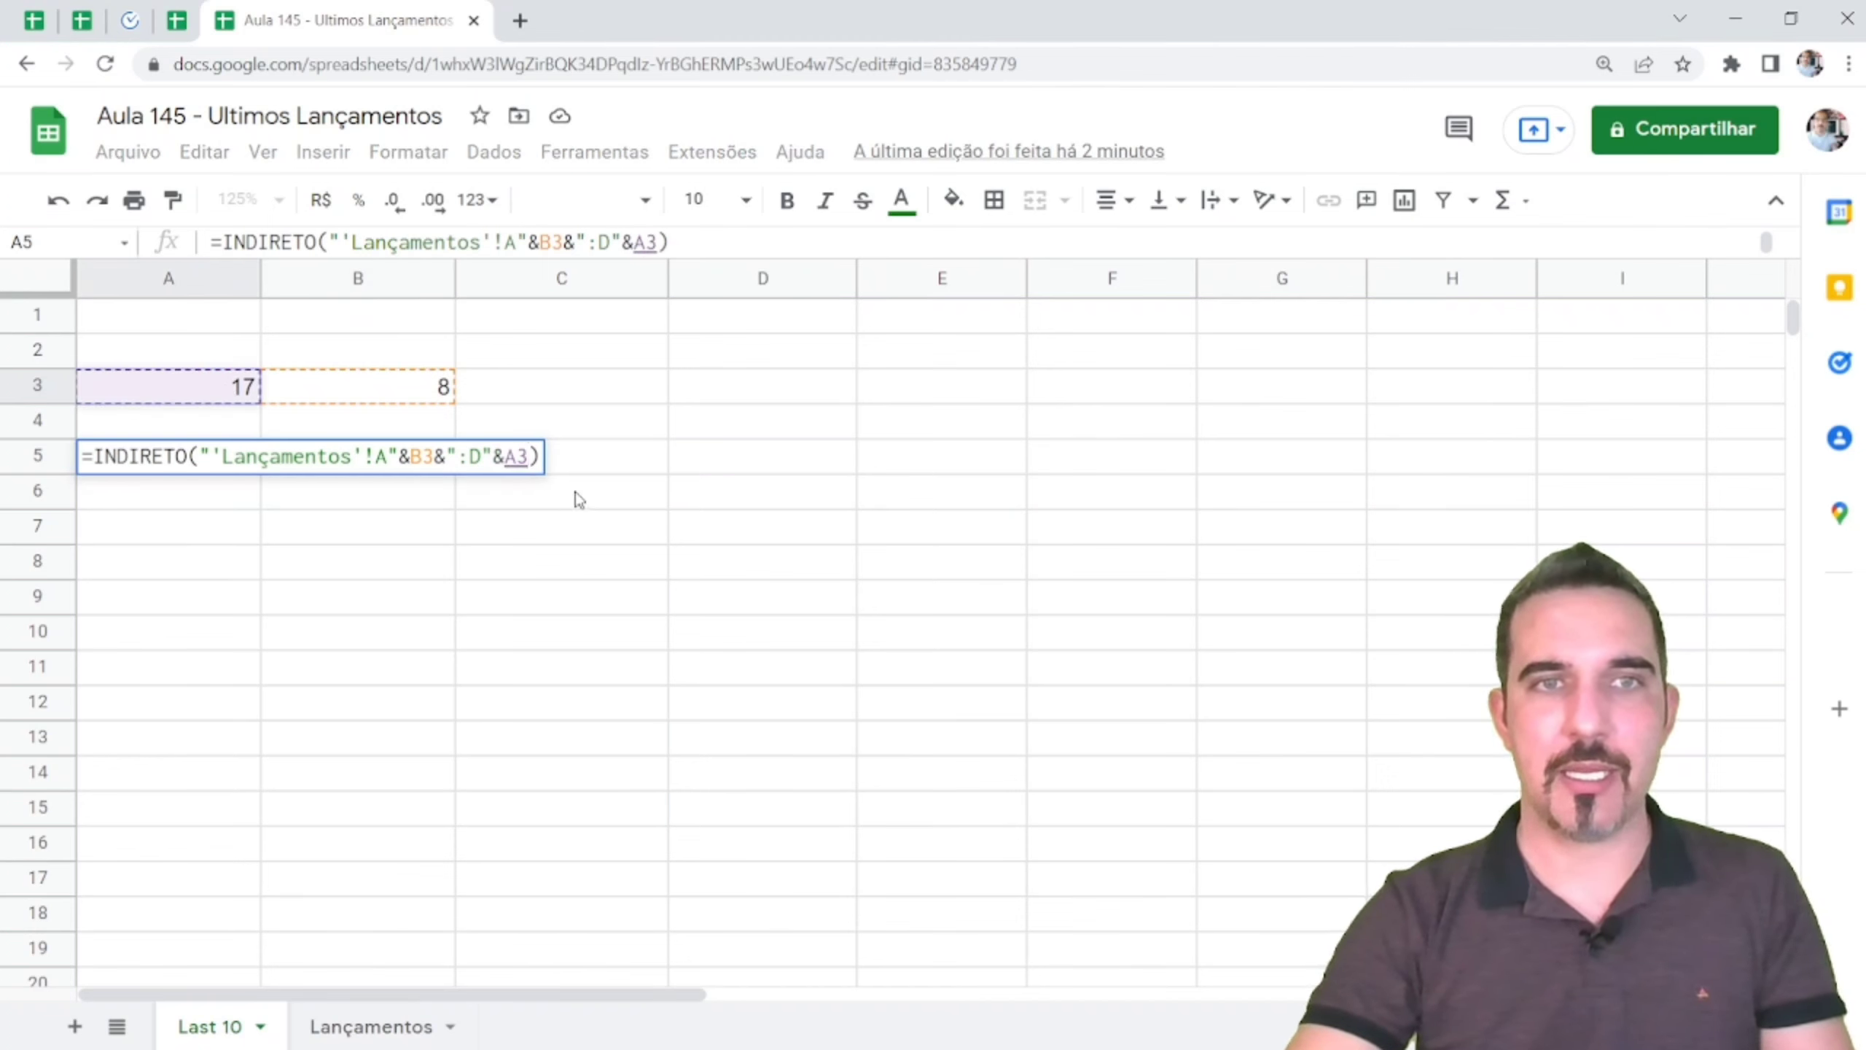
pyautogui.press('Return')
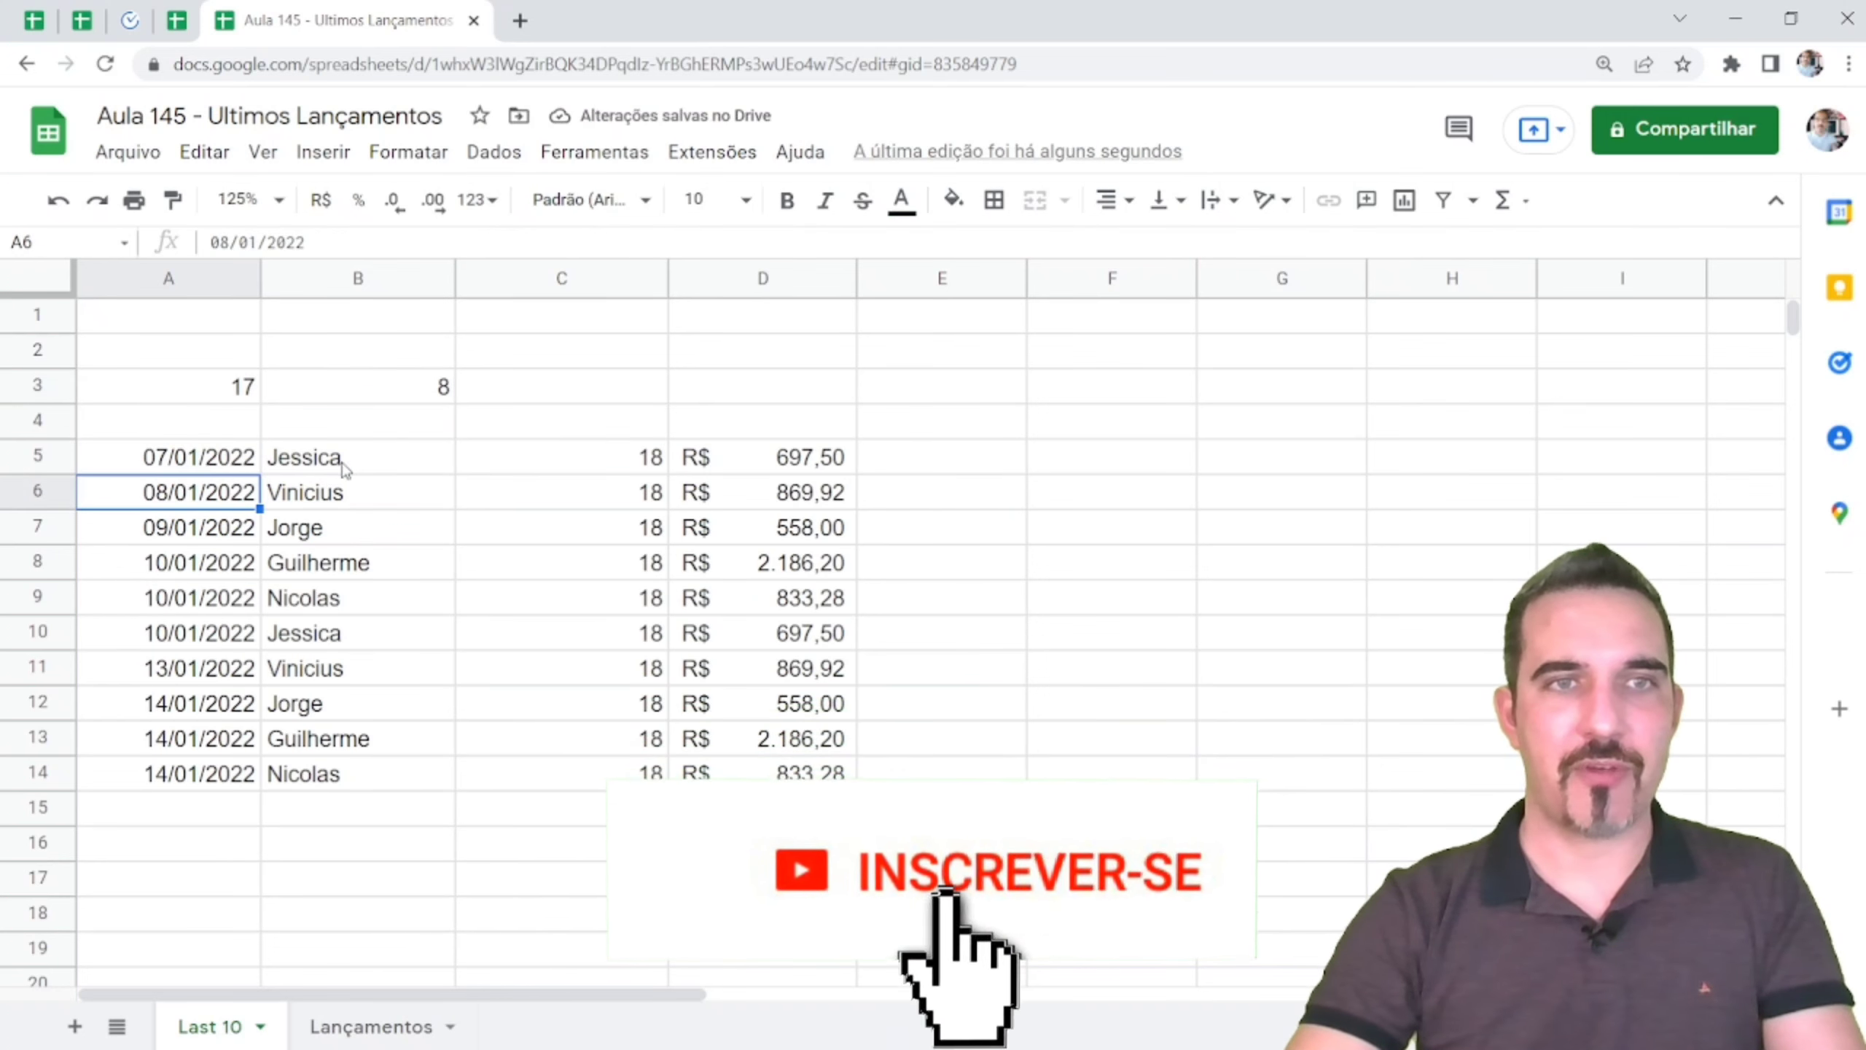
pyautogui.moveTo(353, 461); pyautogui.dragTo(243, 474)
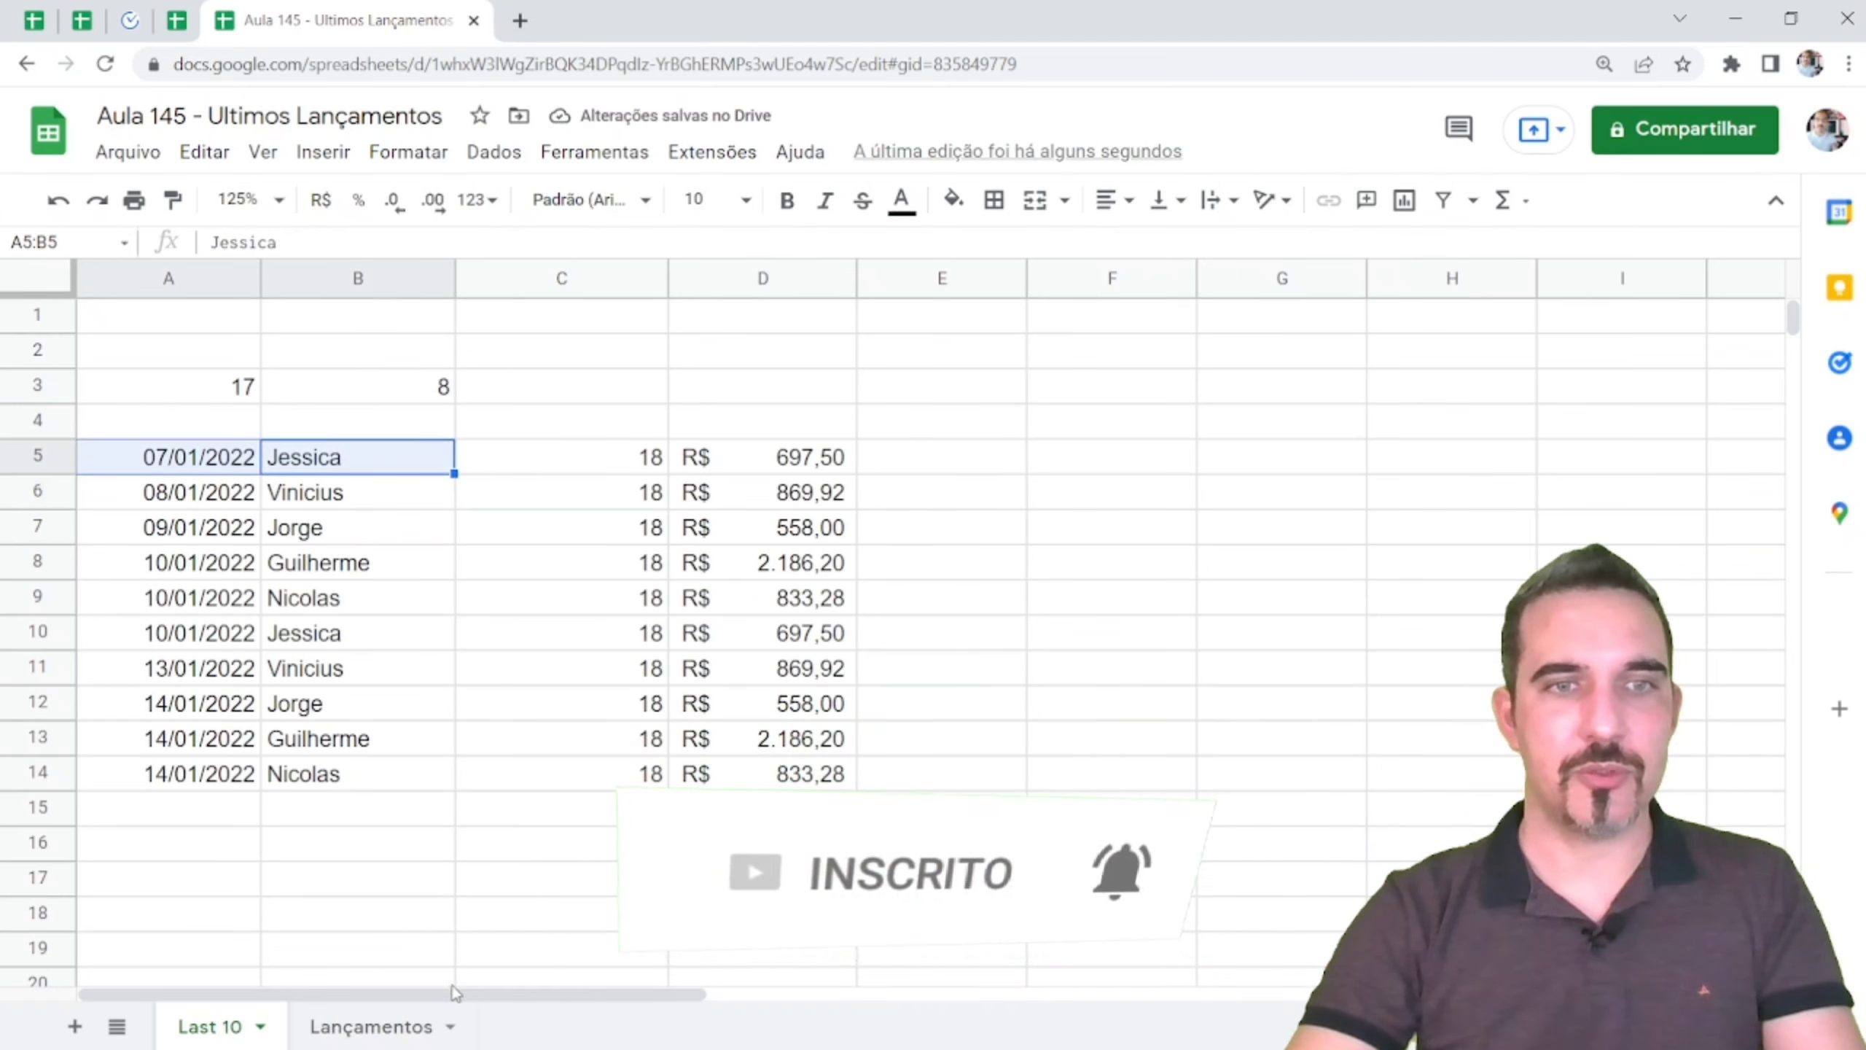
# - Compare the first and last returned entries on the Last 10 sheet with rows 8 and 17 of the Lançamentos sheet
pyautogui.click(371, 1026)
pyautogui.moveTo(122, 578); pyautogui.dragTo(302, 585)
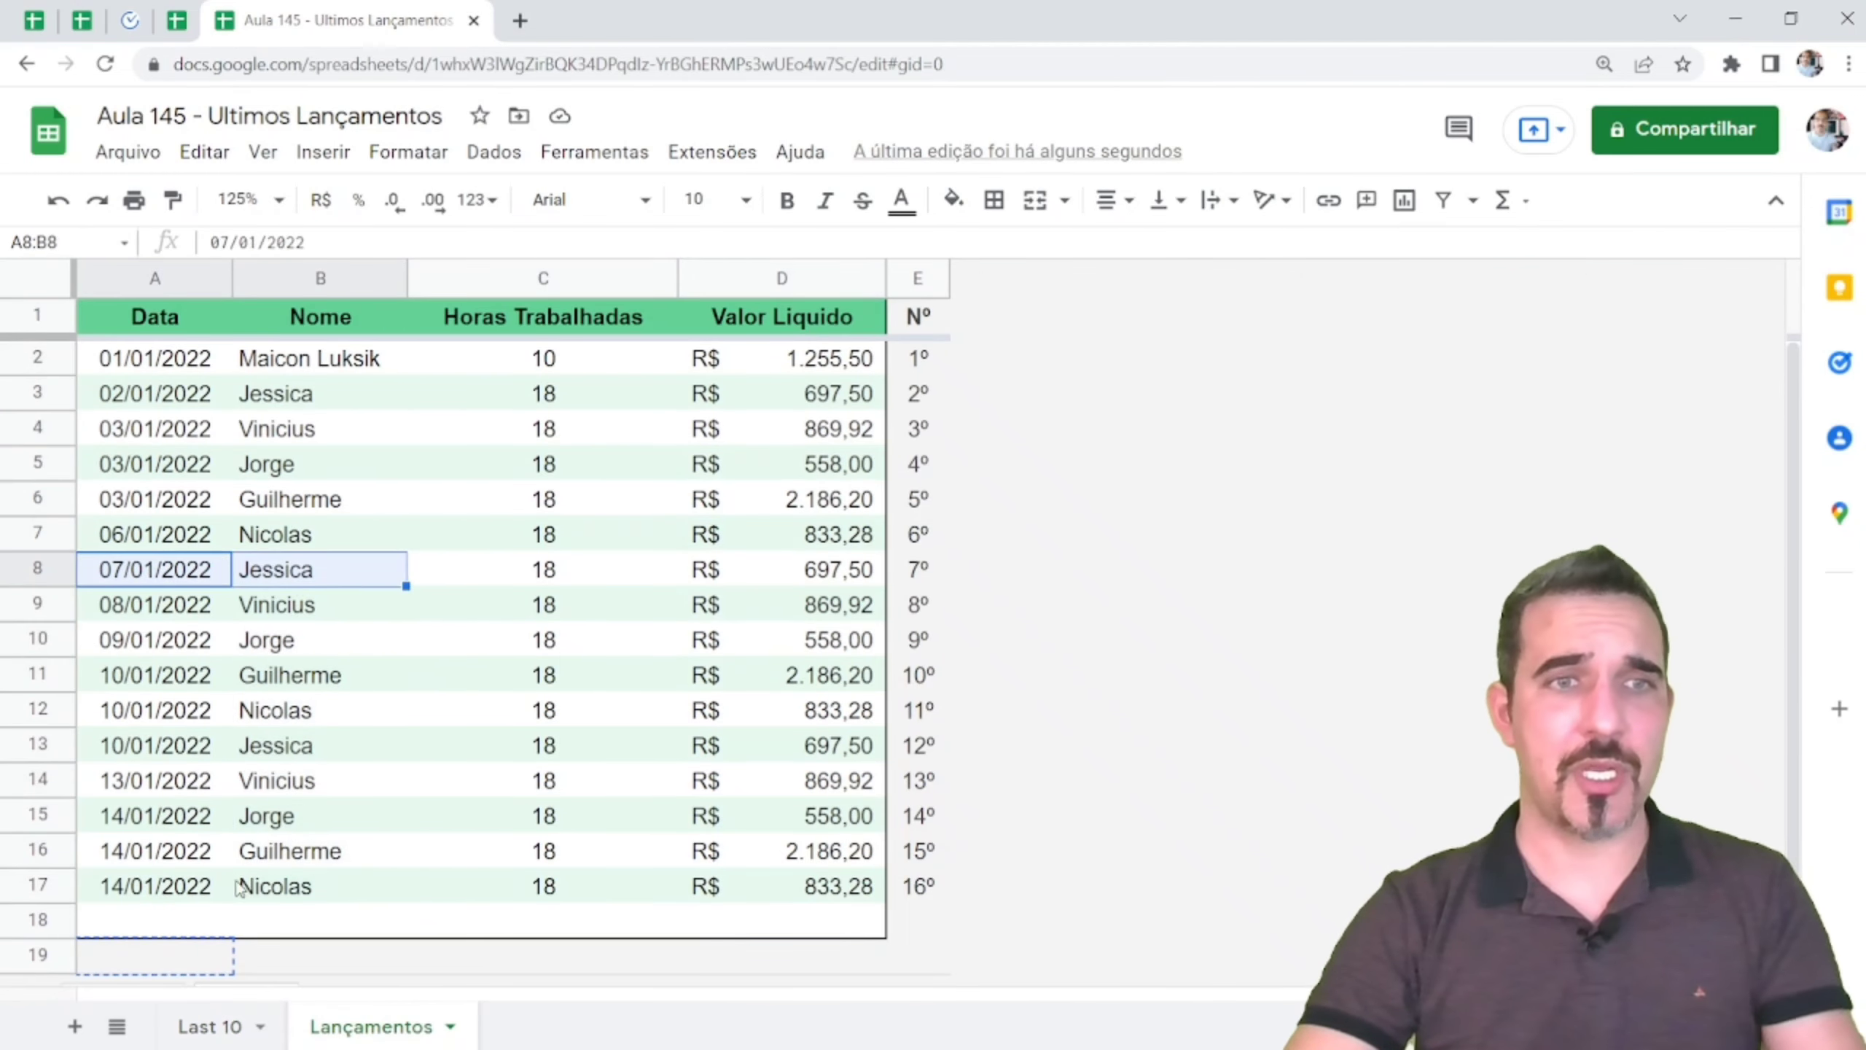
pyautogui.click(209, 1026)
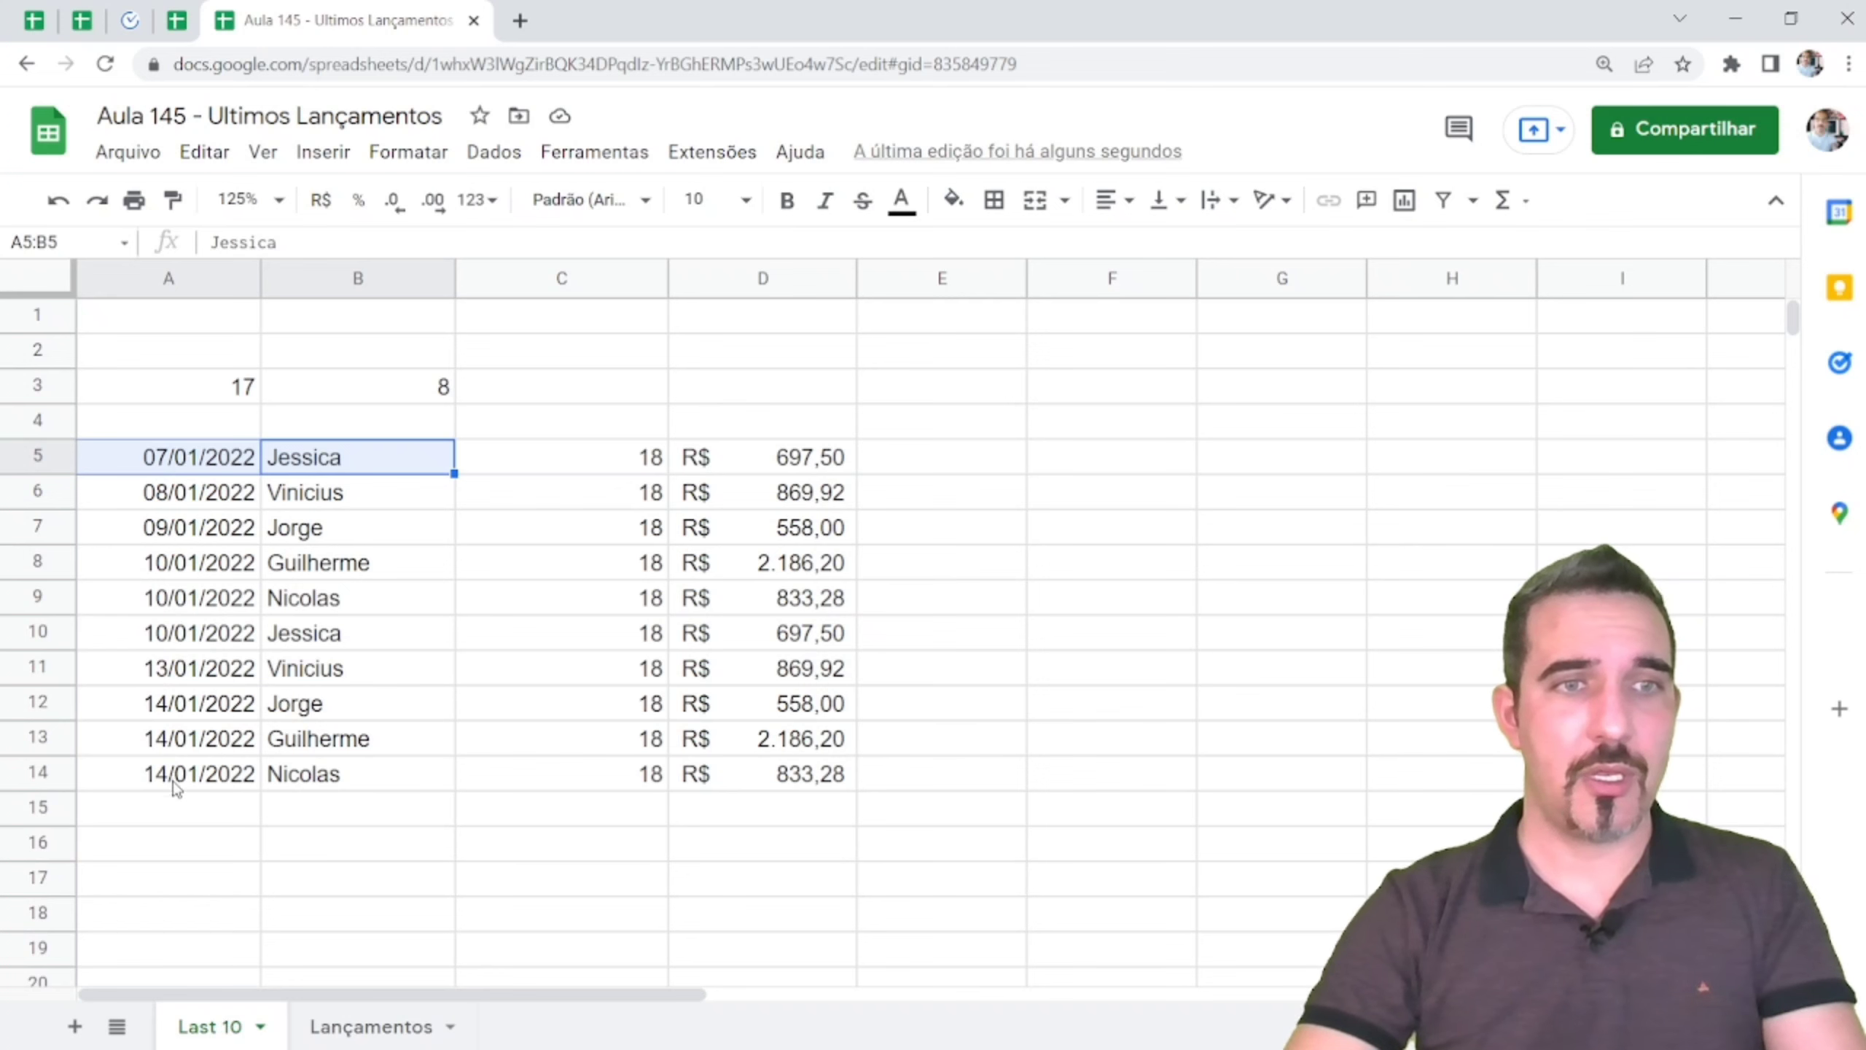
pyautogui.moveTo(177, 786); pyautogui.dragTo(293, 779)
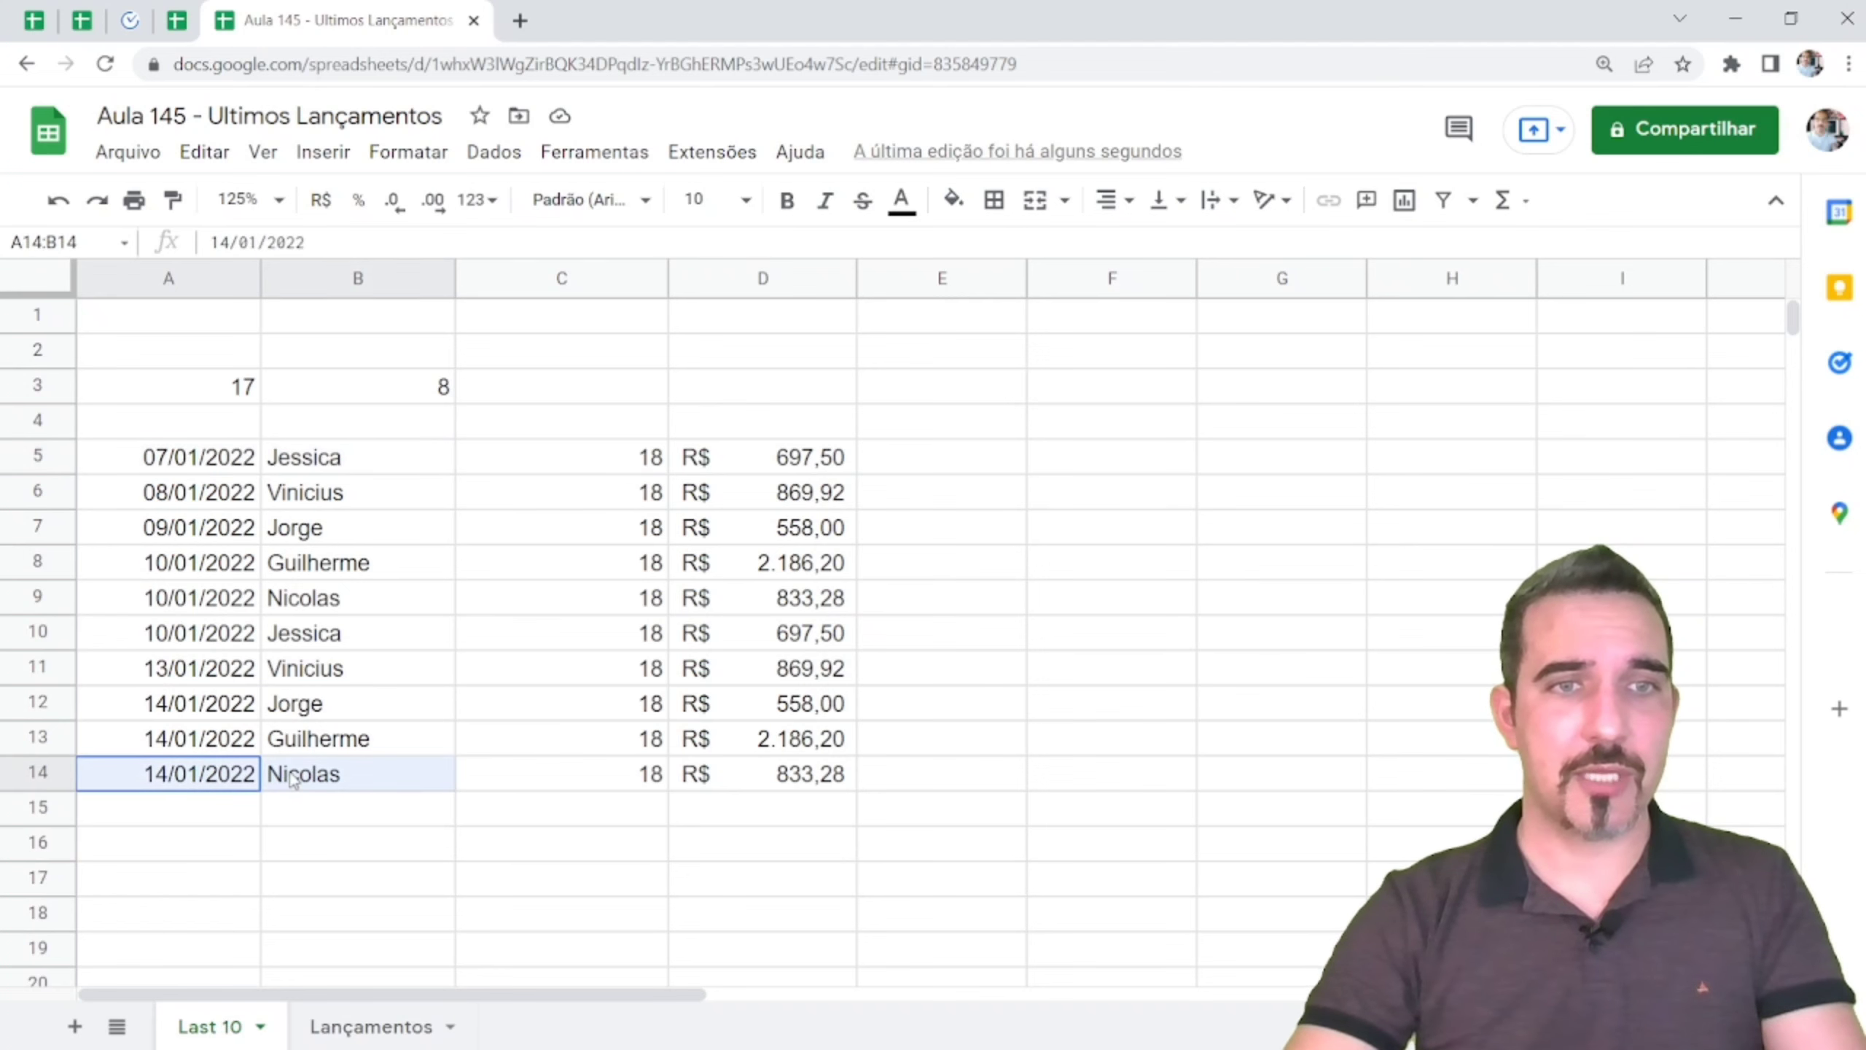
pyautogui.click(371, 1027)
pyautogui.click(174, 890)
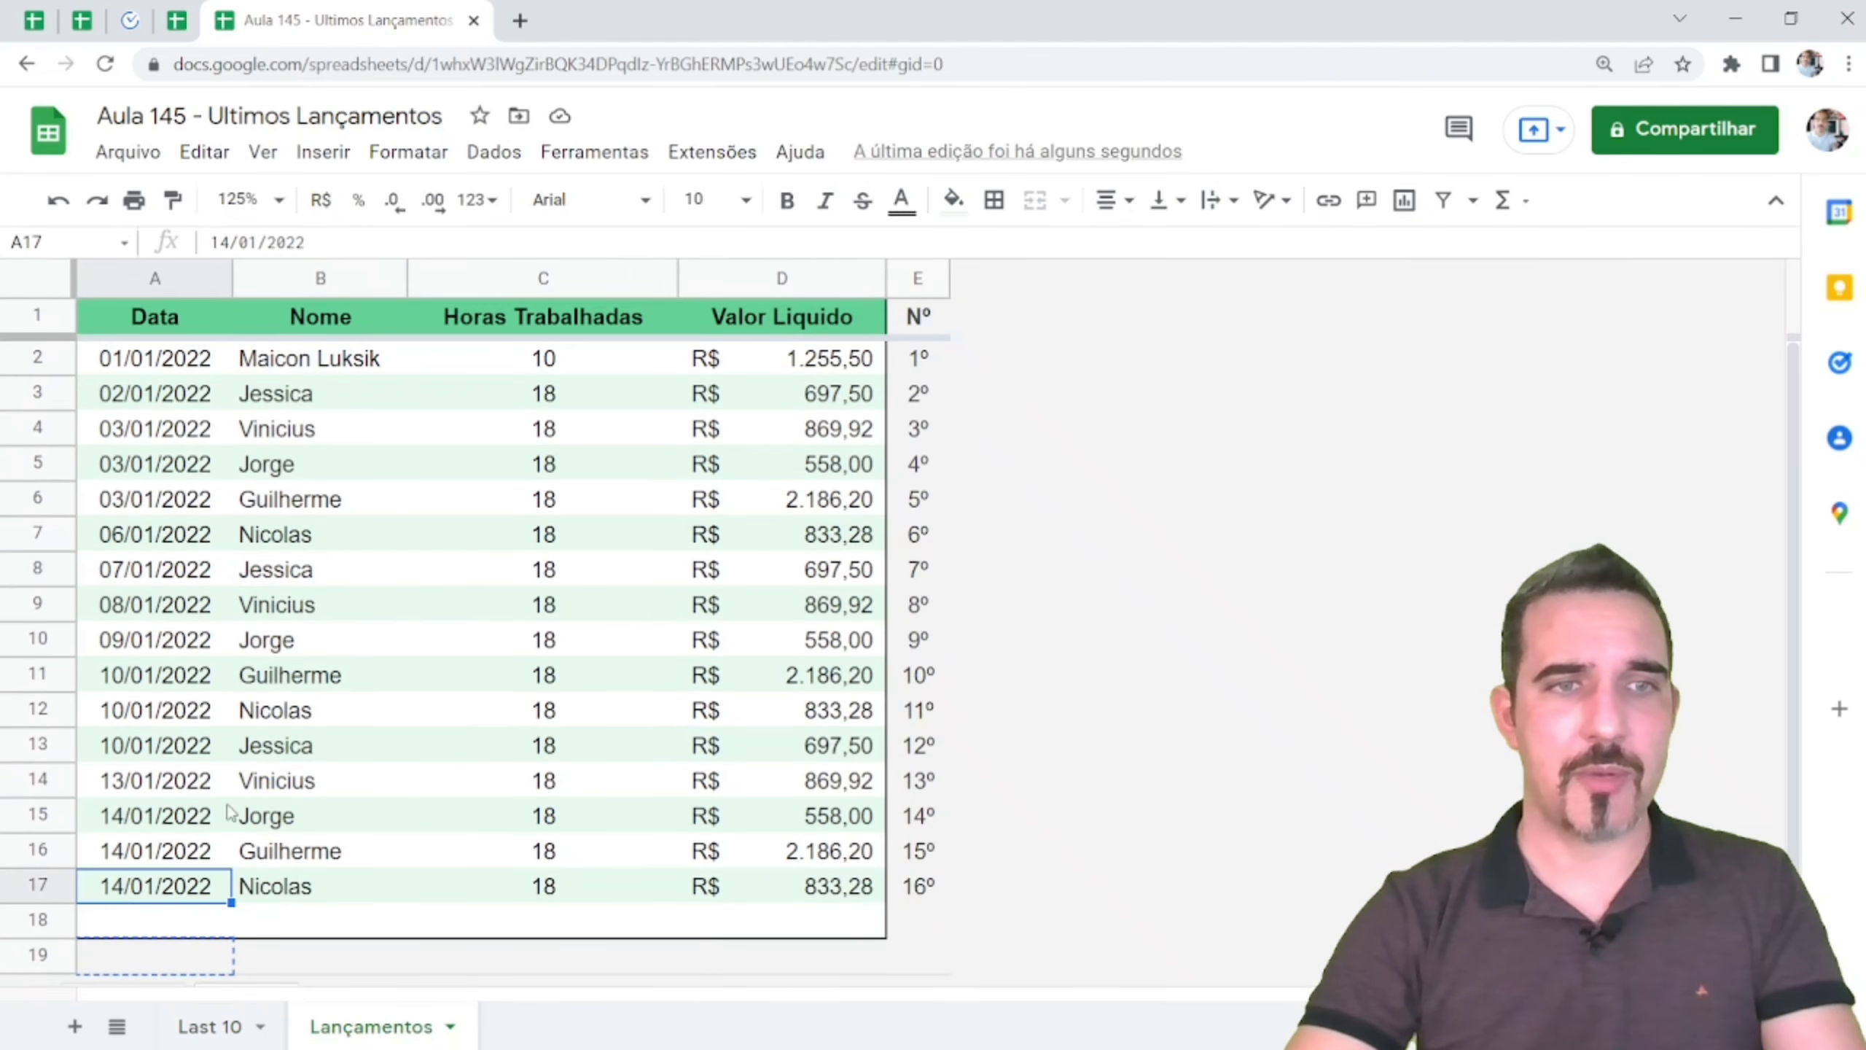
# - Add 5 rows at the end of the Lançamentos sheet, and check its last entry against the Last 10 sheet
pyautogui.scroll(-1, 174, 891)
pyautogui.doubleClick(266, 943)
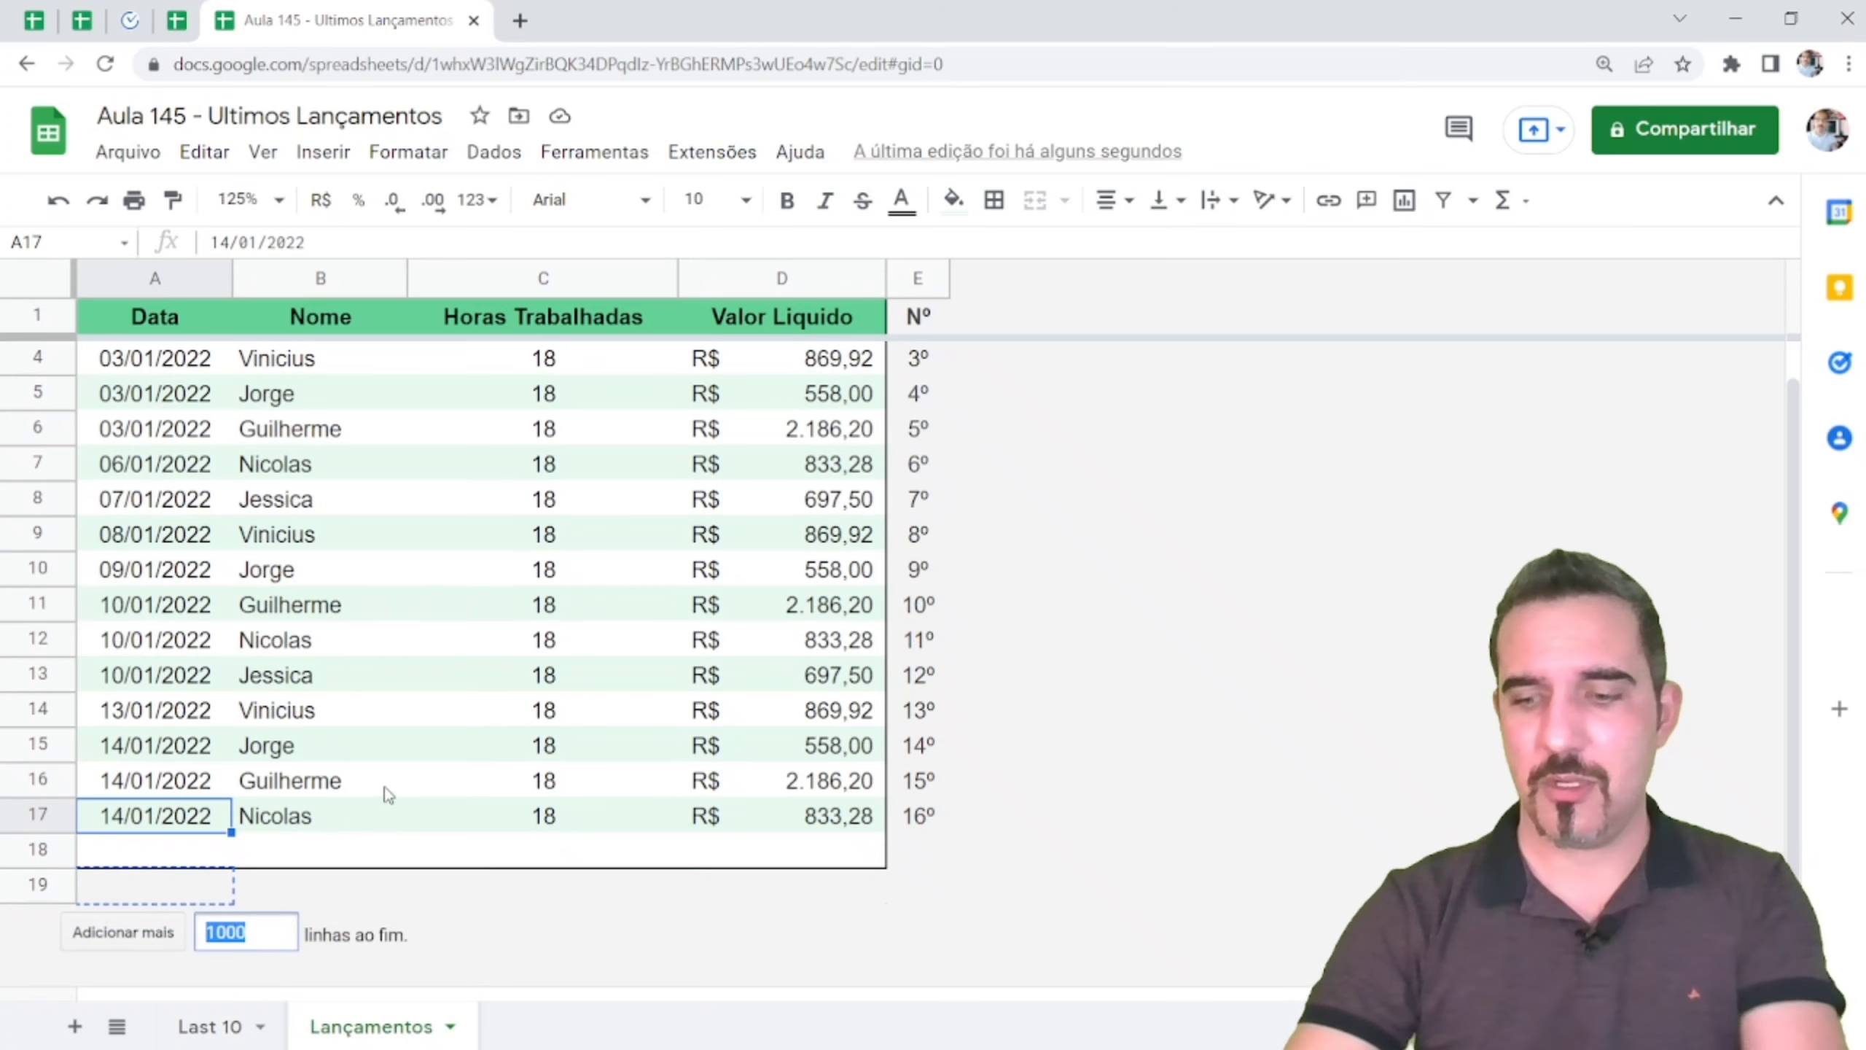
pyautogui.write('5')
pyautogui.press('Return')
pyautogui.moveTo(196, 651); pyautogui.dragTo(285, 652)
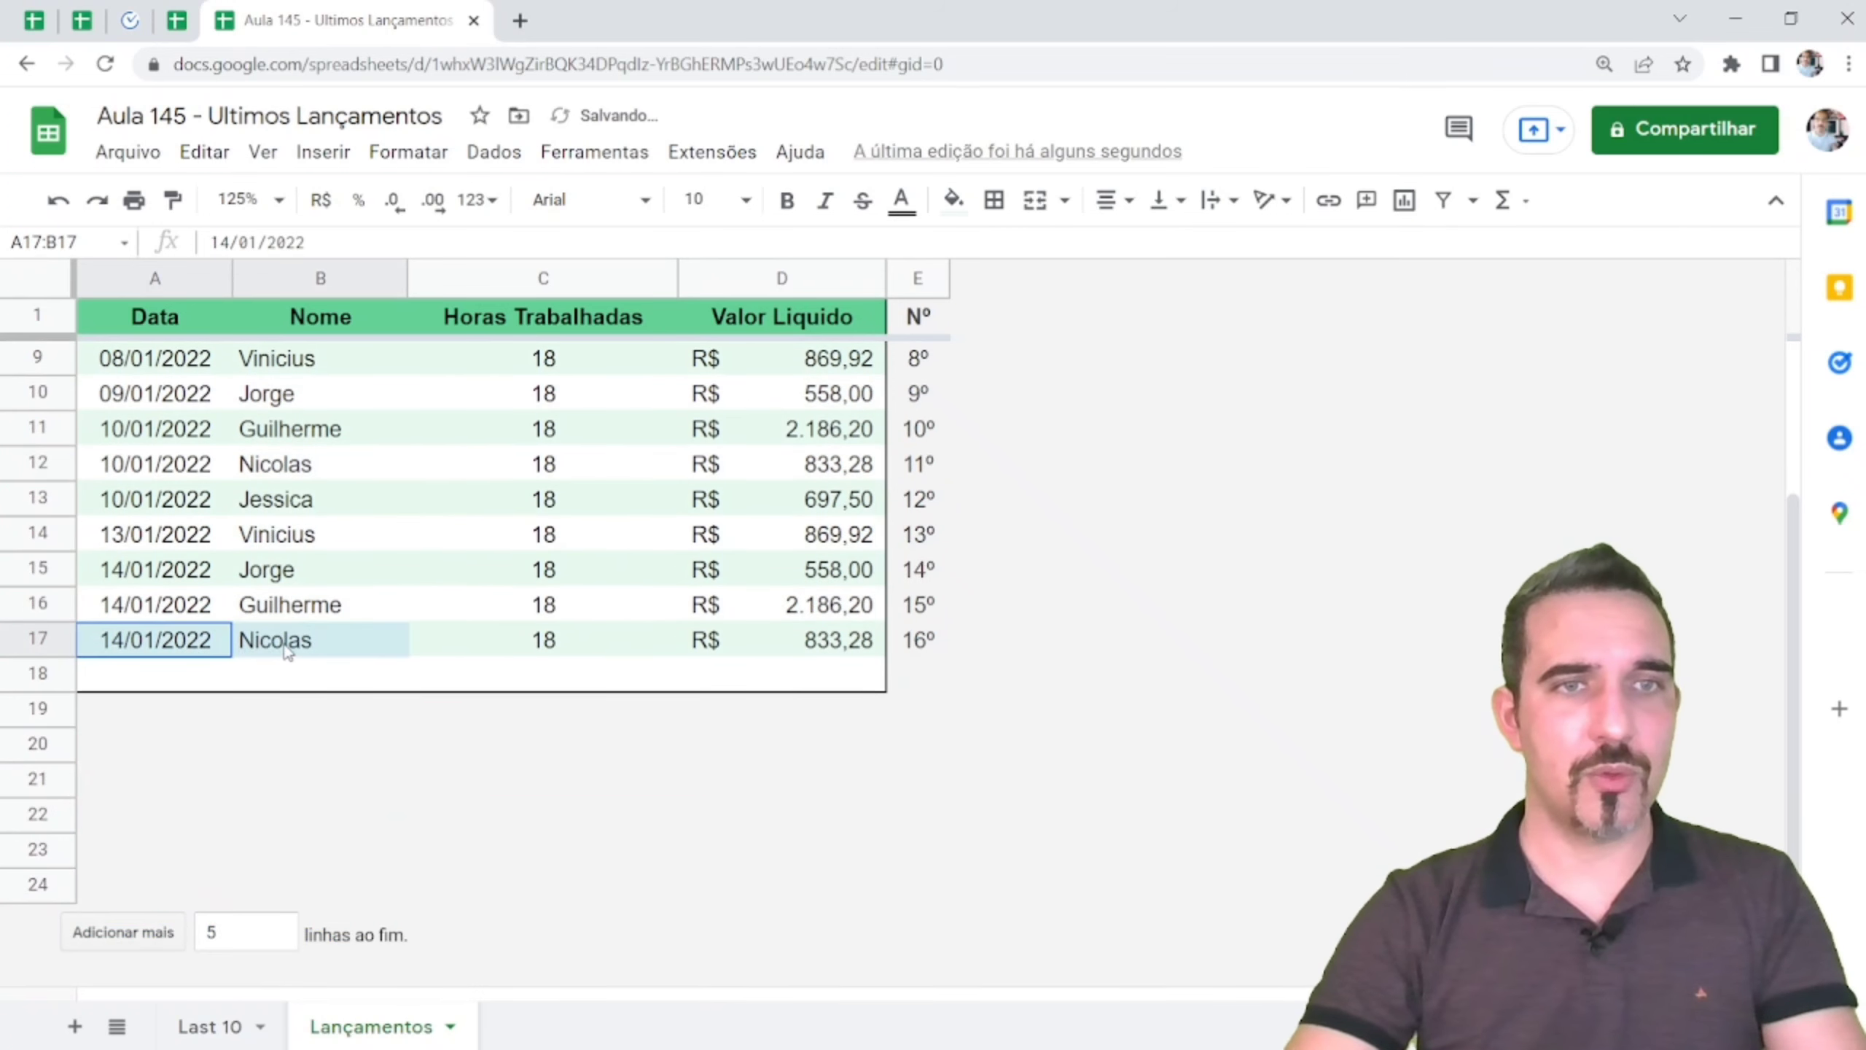
pyautogui.click(220, 1033)
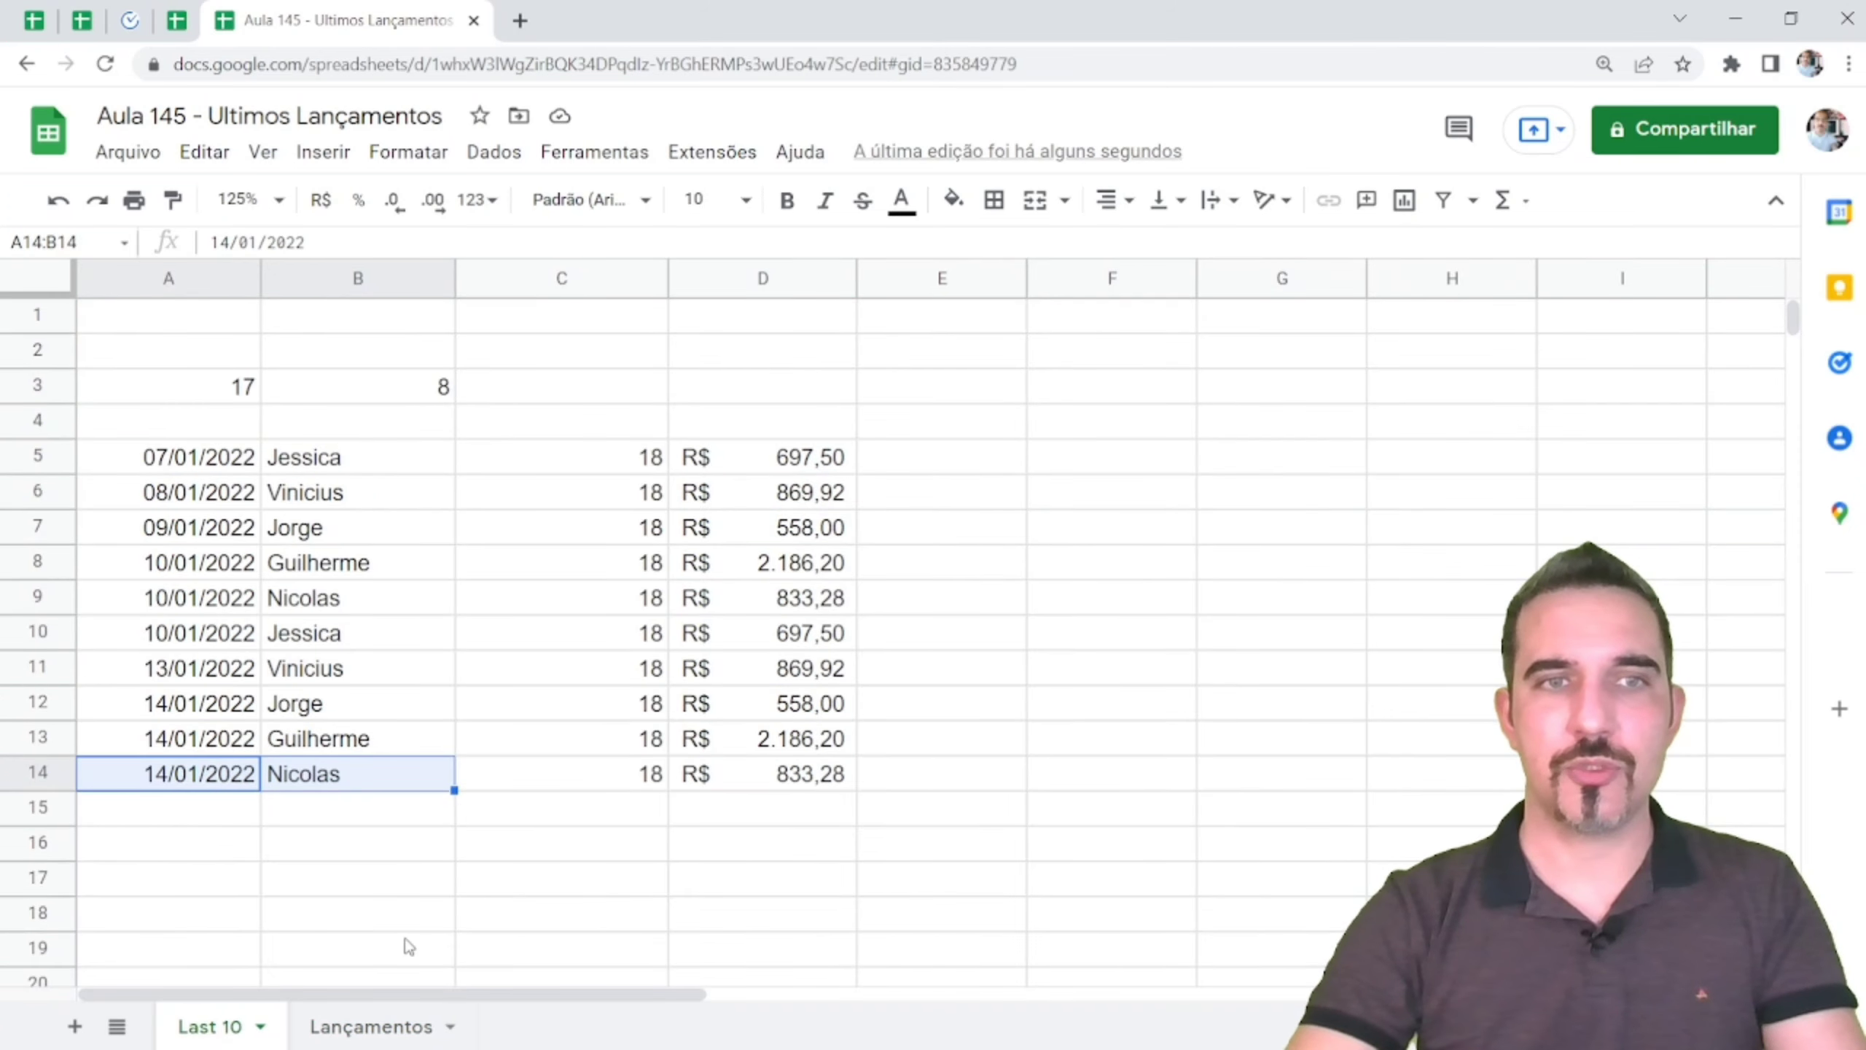
# - Copy the header row A1:D1 from the Lançamentos sheet to cell A4 of the Last 10 sheet
pyautogui.click(387, 1030)
pyautogui.moveTo(112, 324); pyautogui.dragTo(749, 329)
pyautogui.hotkey('ctrl', 'c')
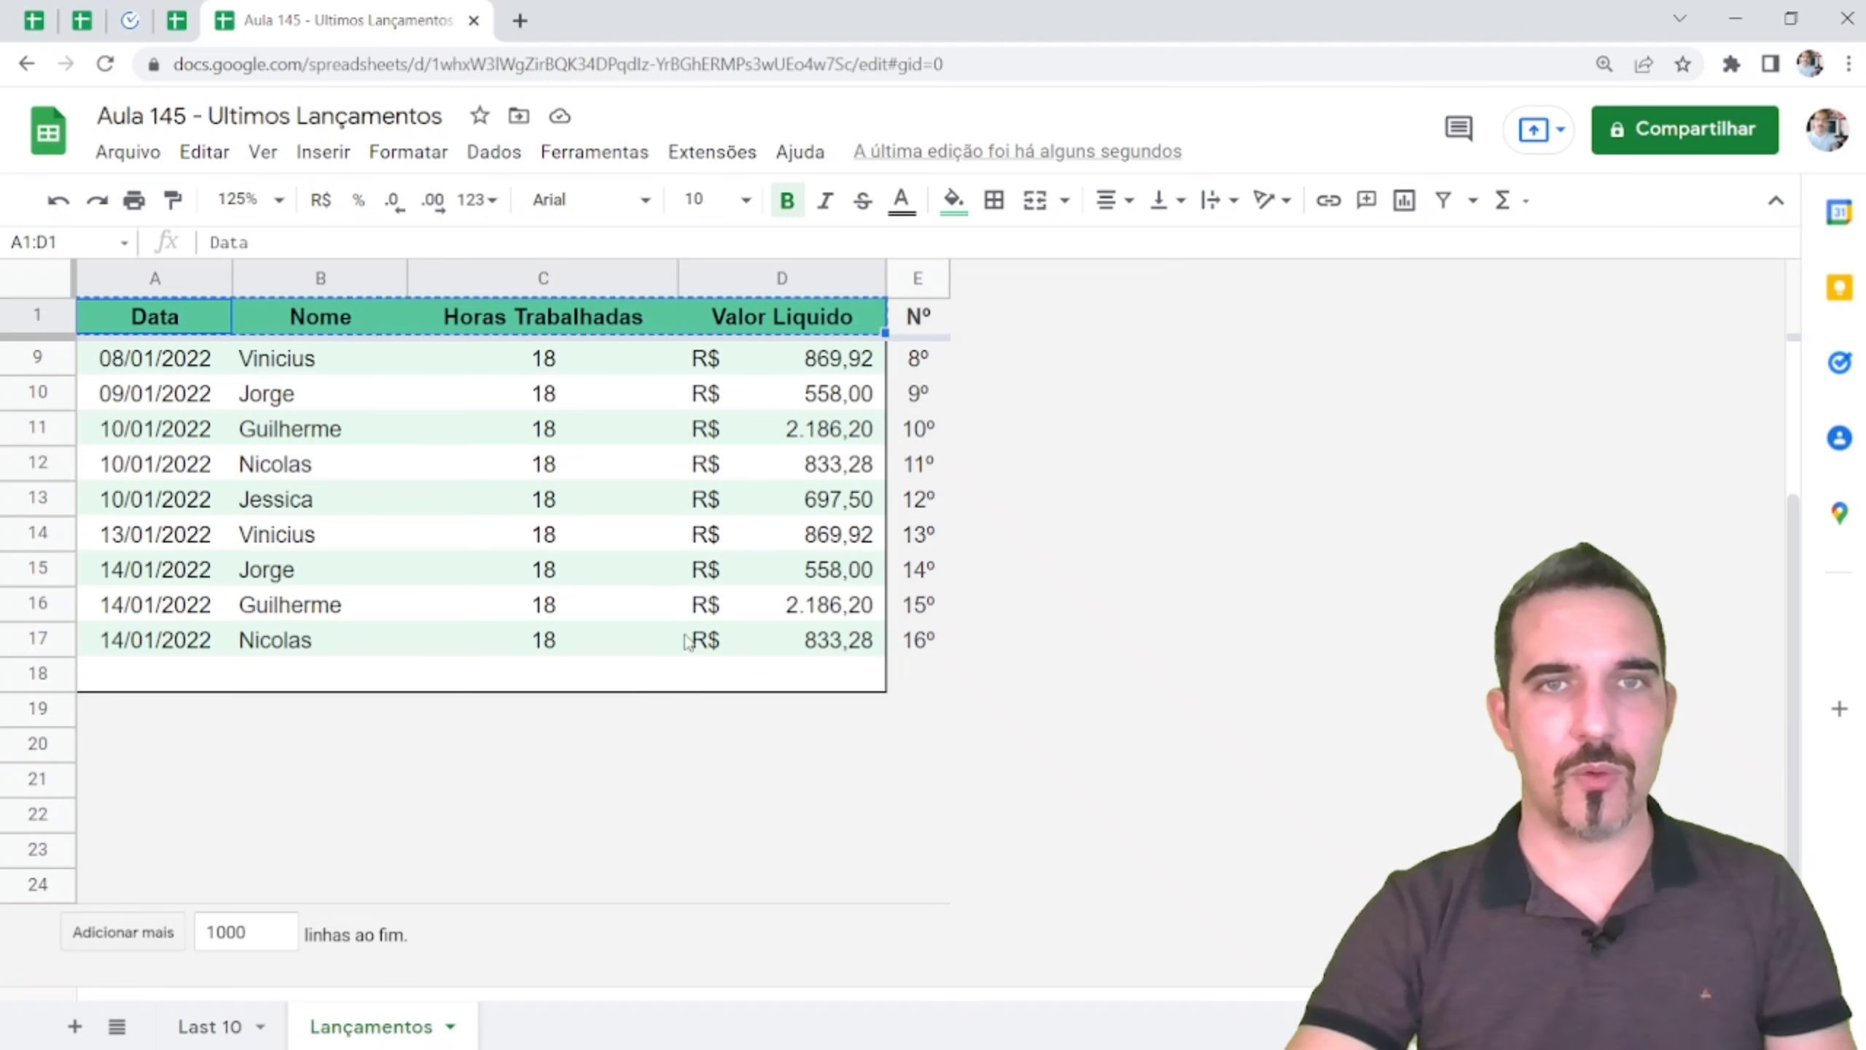
pyautogui.click(221, 1026)
pyautogui.click(163, 421)
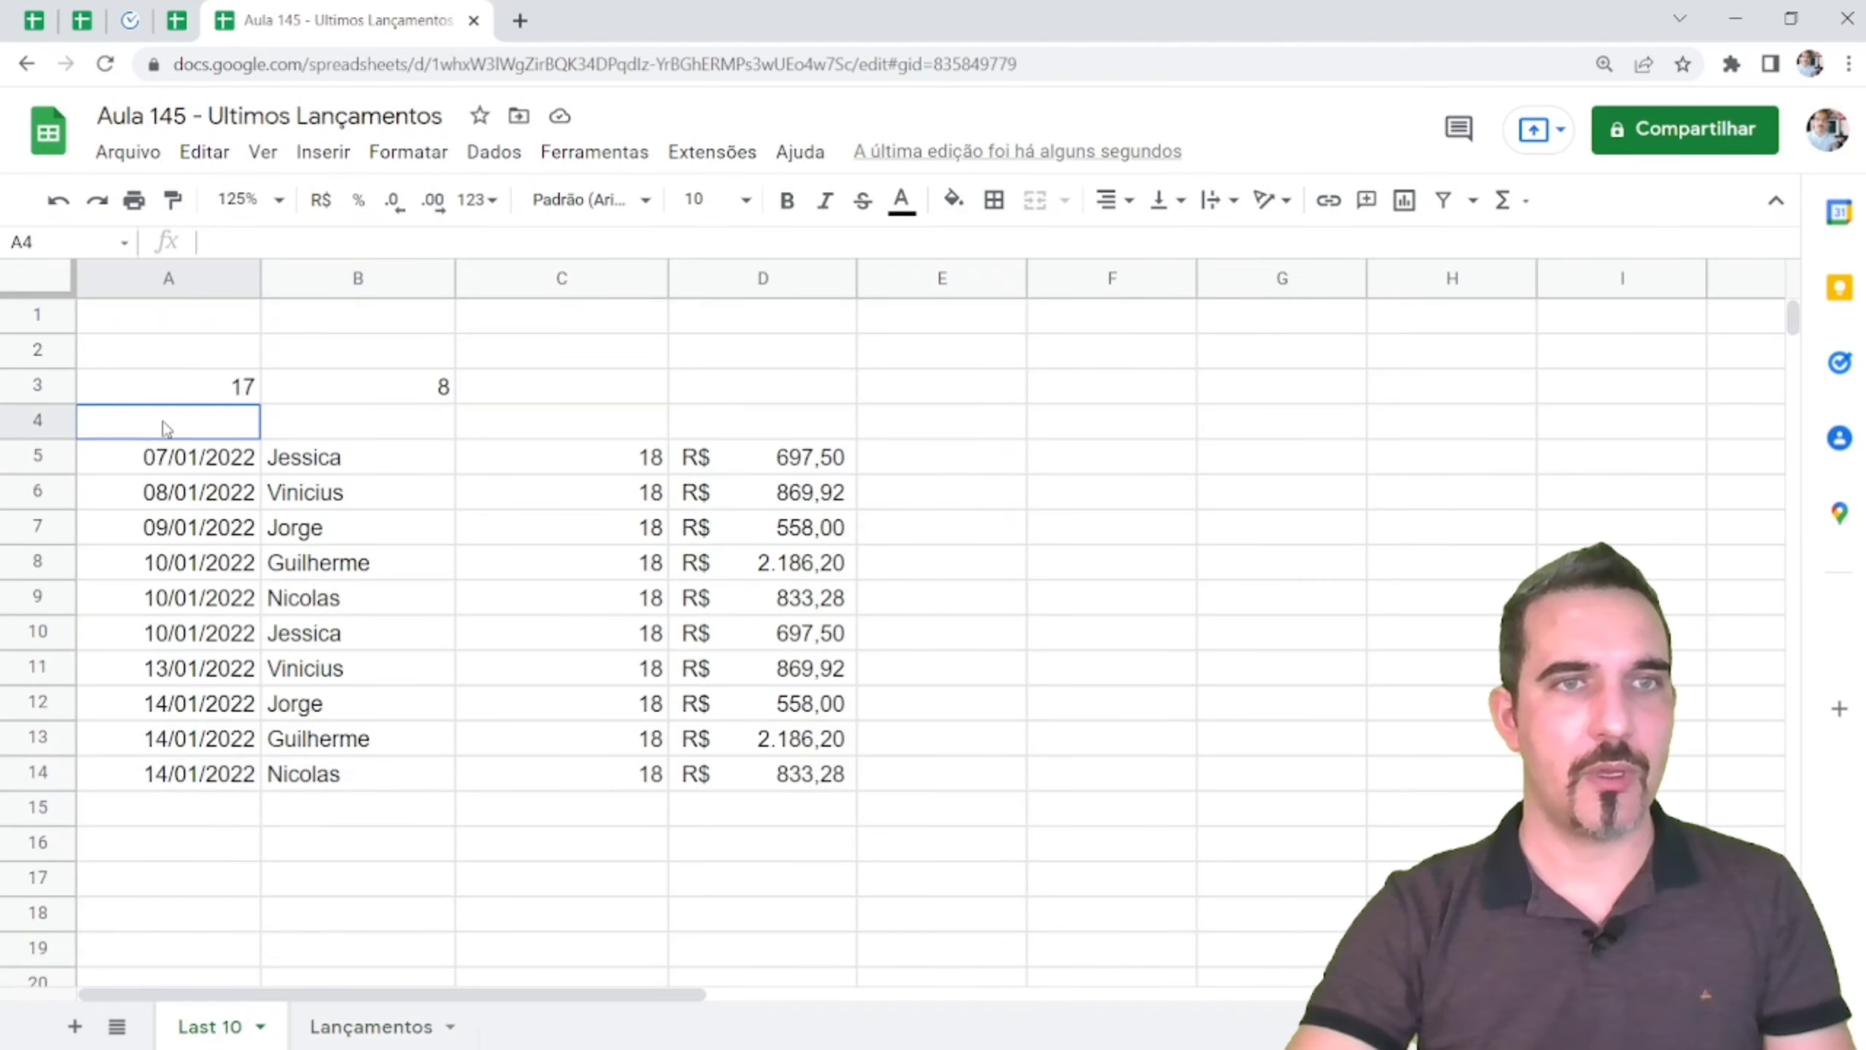
pyautogui.hotkey('ctrl', 'v')
pyautogui.click(509, 543)
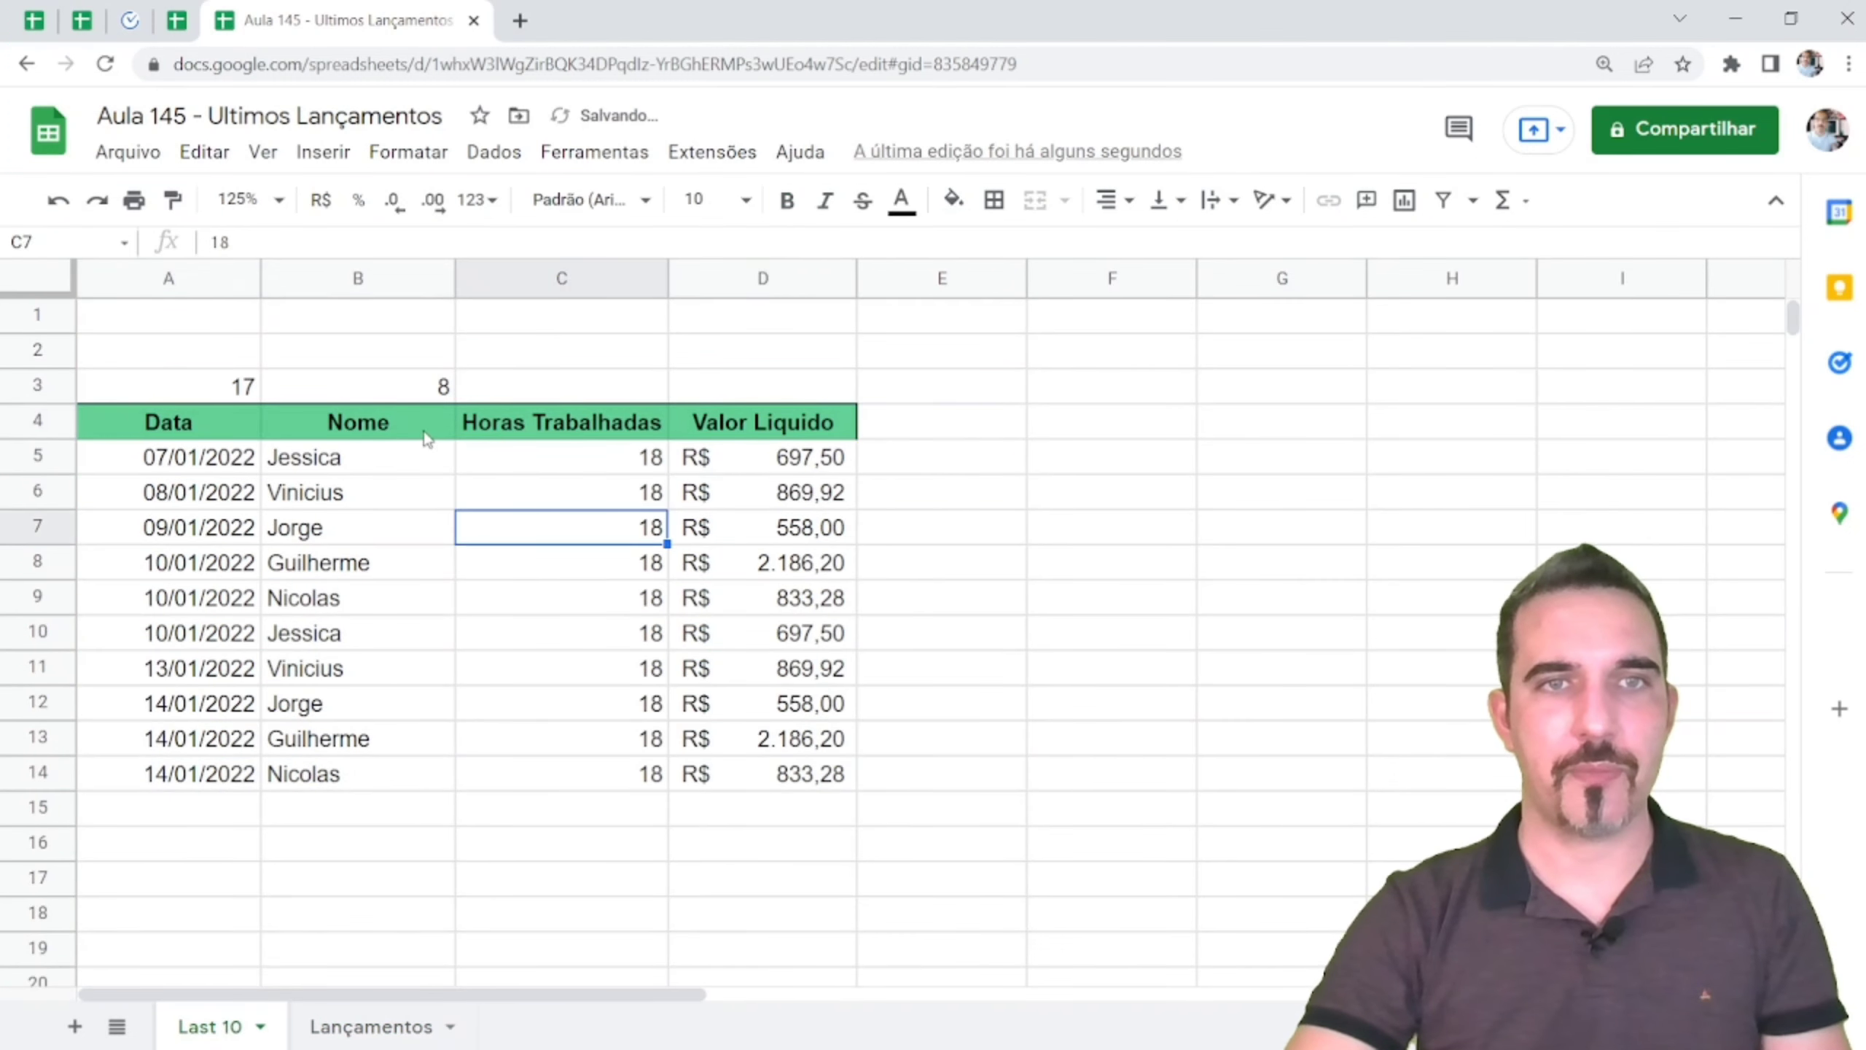
# - Examine the returned entries and how the INDIRETO formula in A5 depends on the helper cells B3 and A3
pyautogui.moveTo(149, 460); pyautogui.dragTo(411, 495)
pyautogui.moveTo(511, 533); pyautogui.dragTo(756, 780)
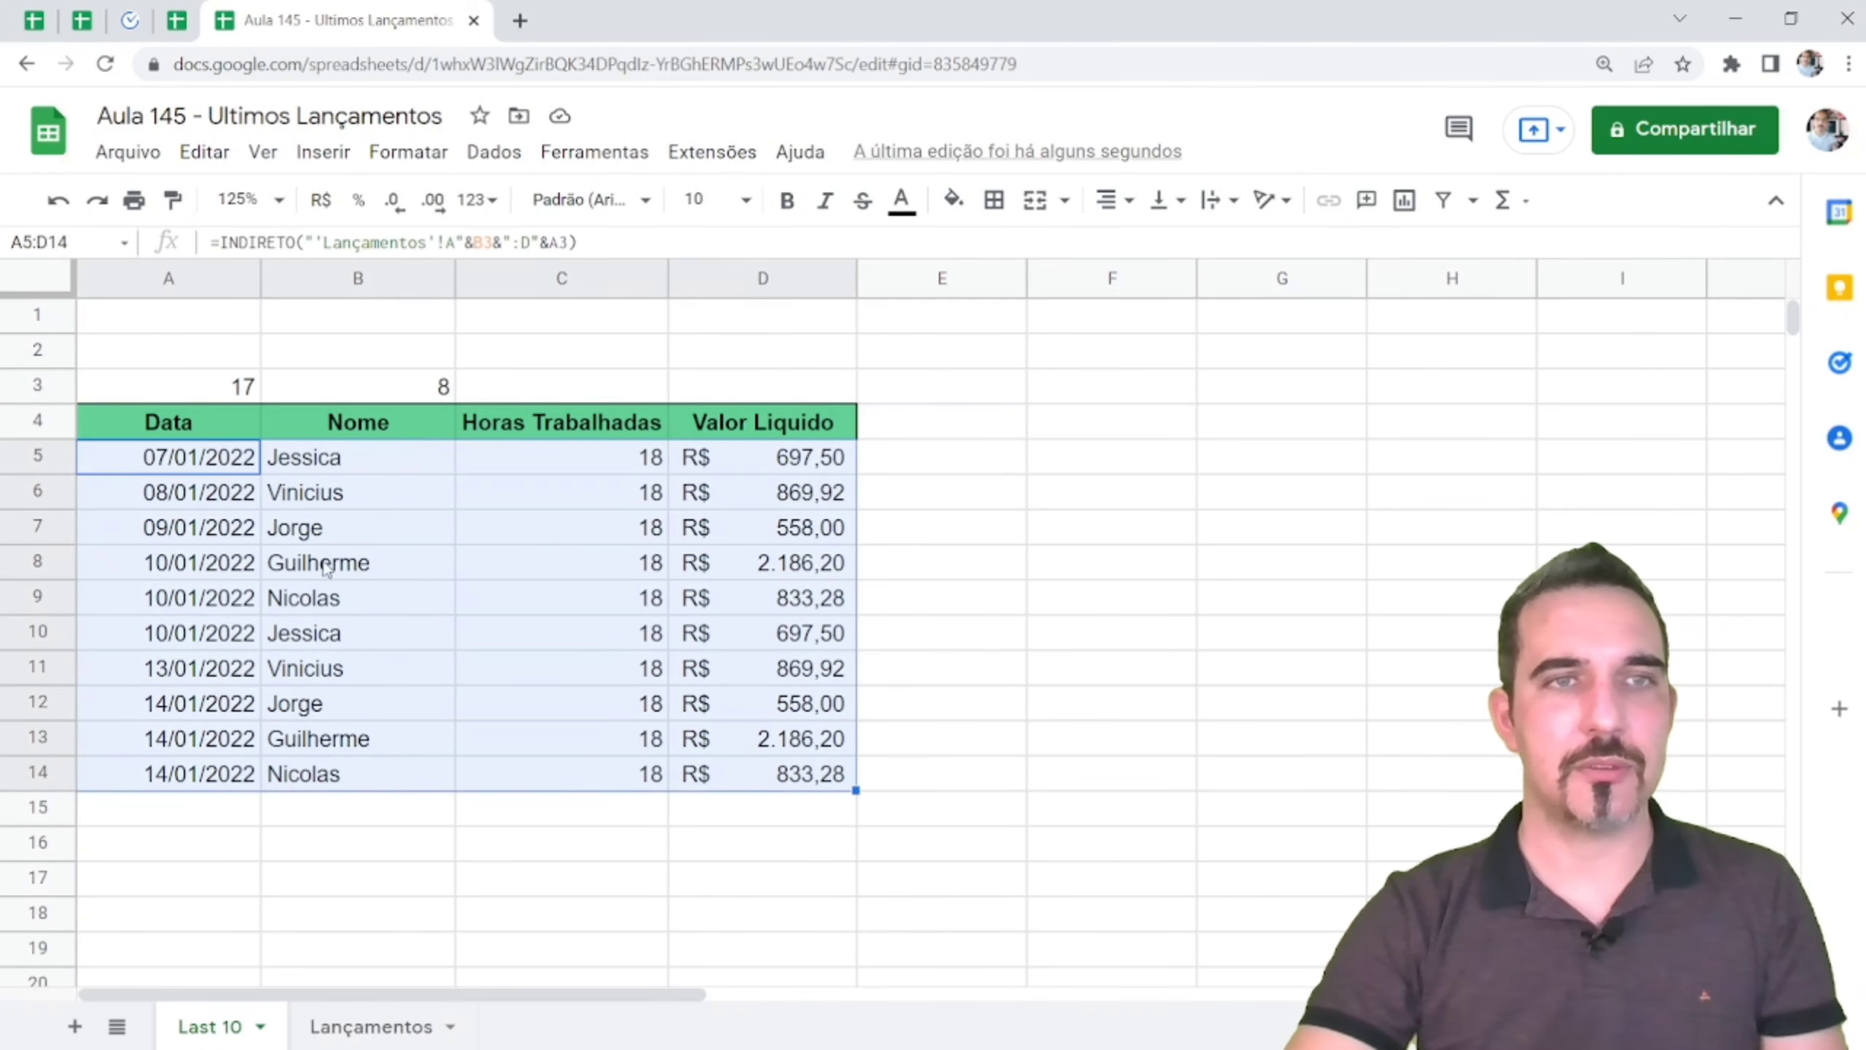
pyautogui.click(236, 459)
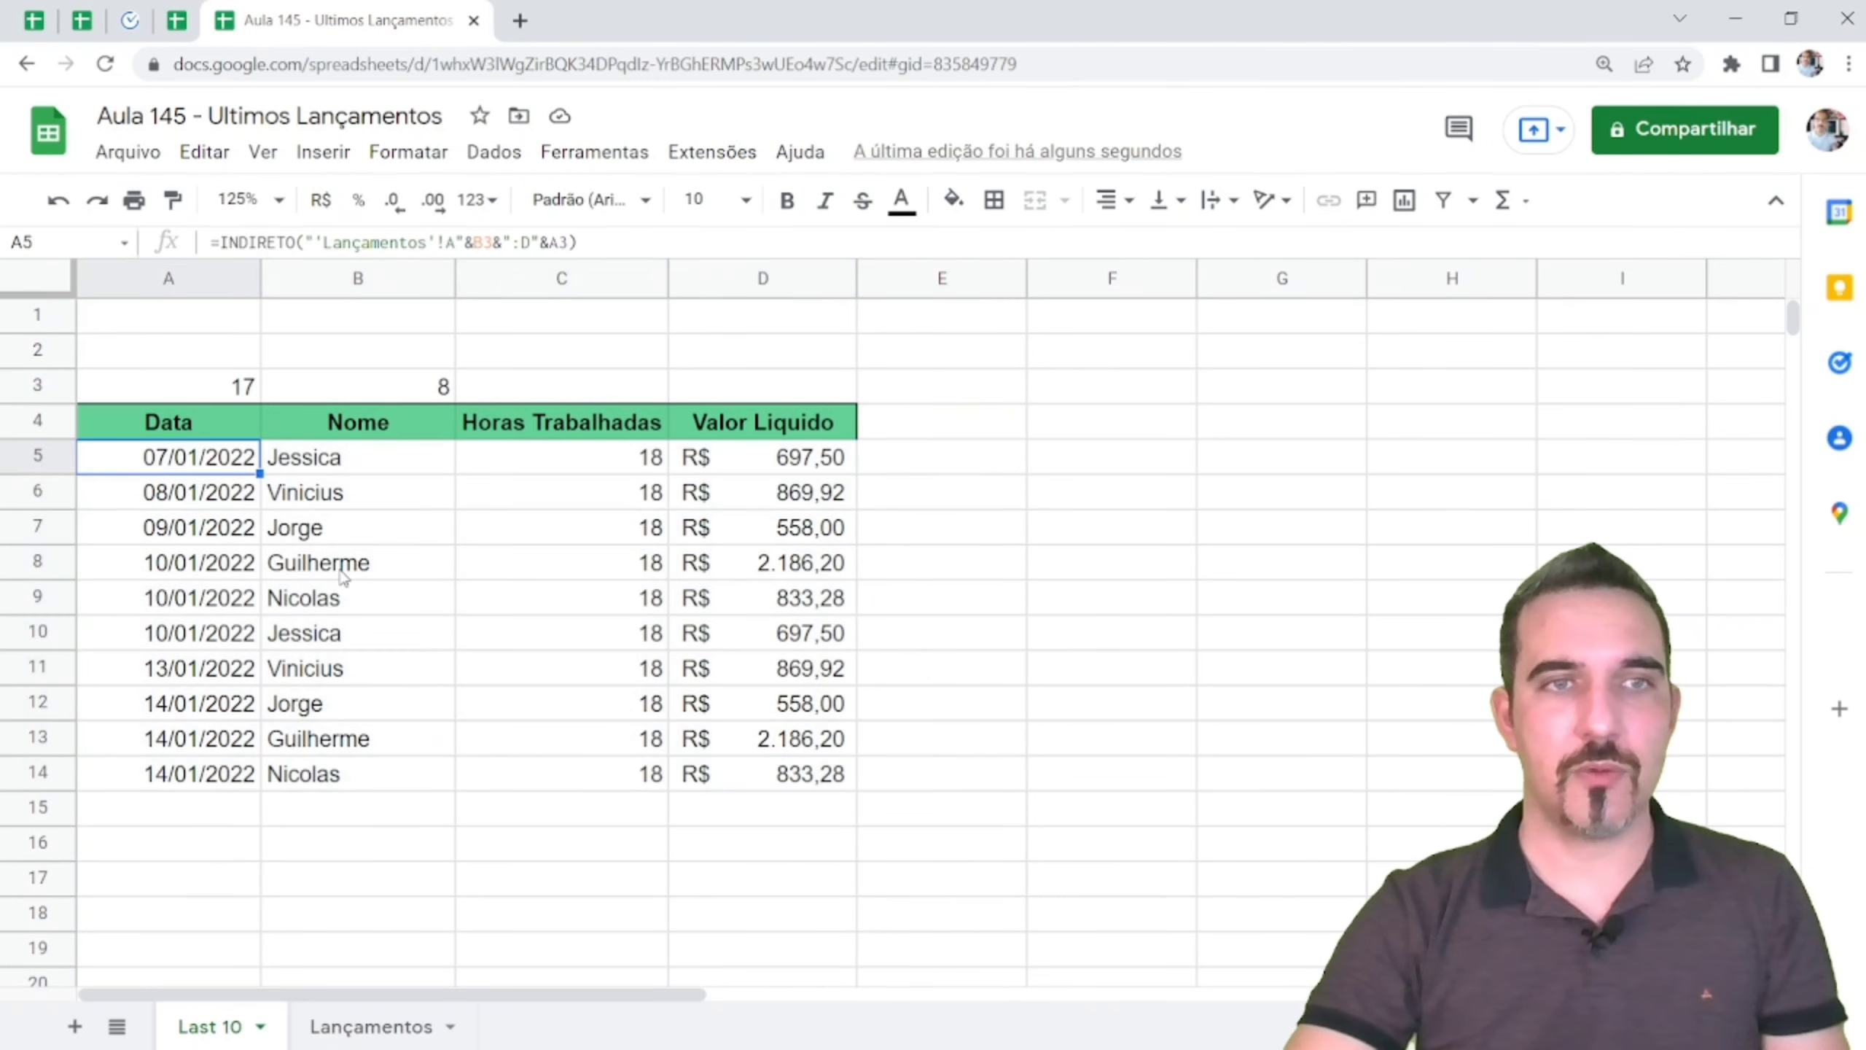
pyautogui.moveTo(243, 390); pyautogui.dragTo(357, 398)
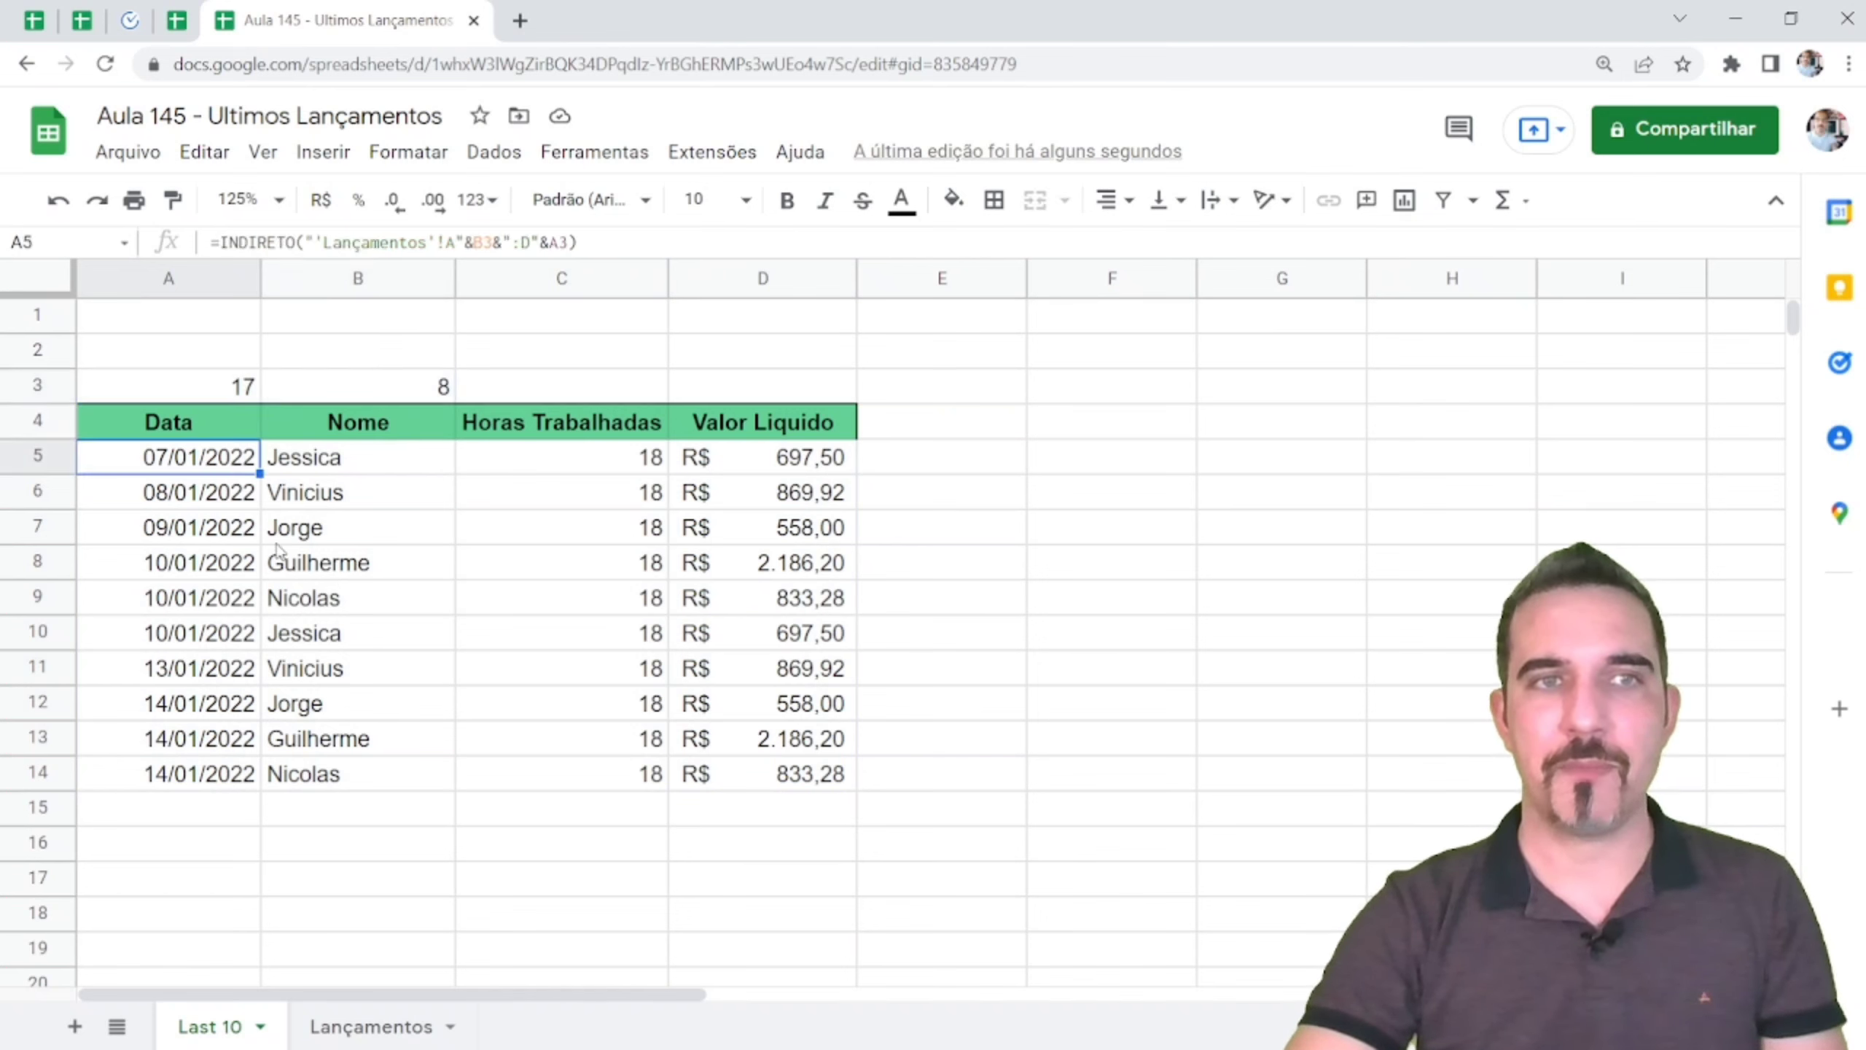
pyautogui.click(221, 461)
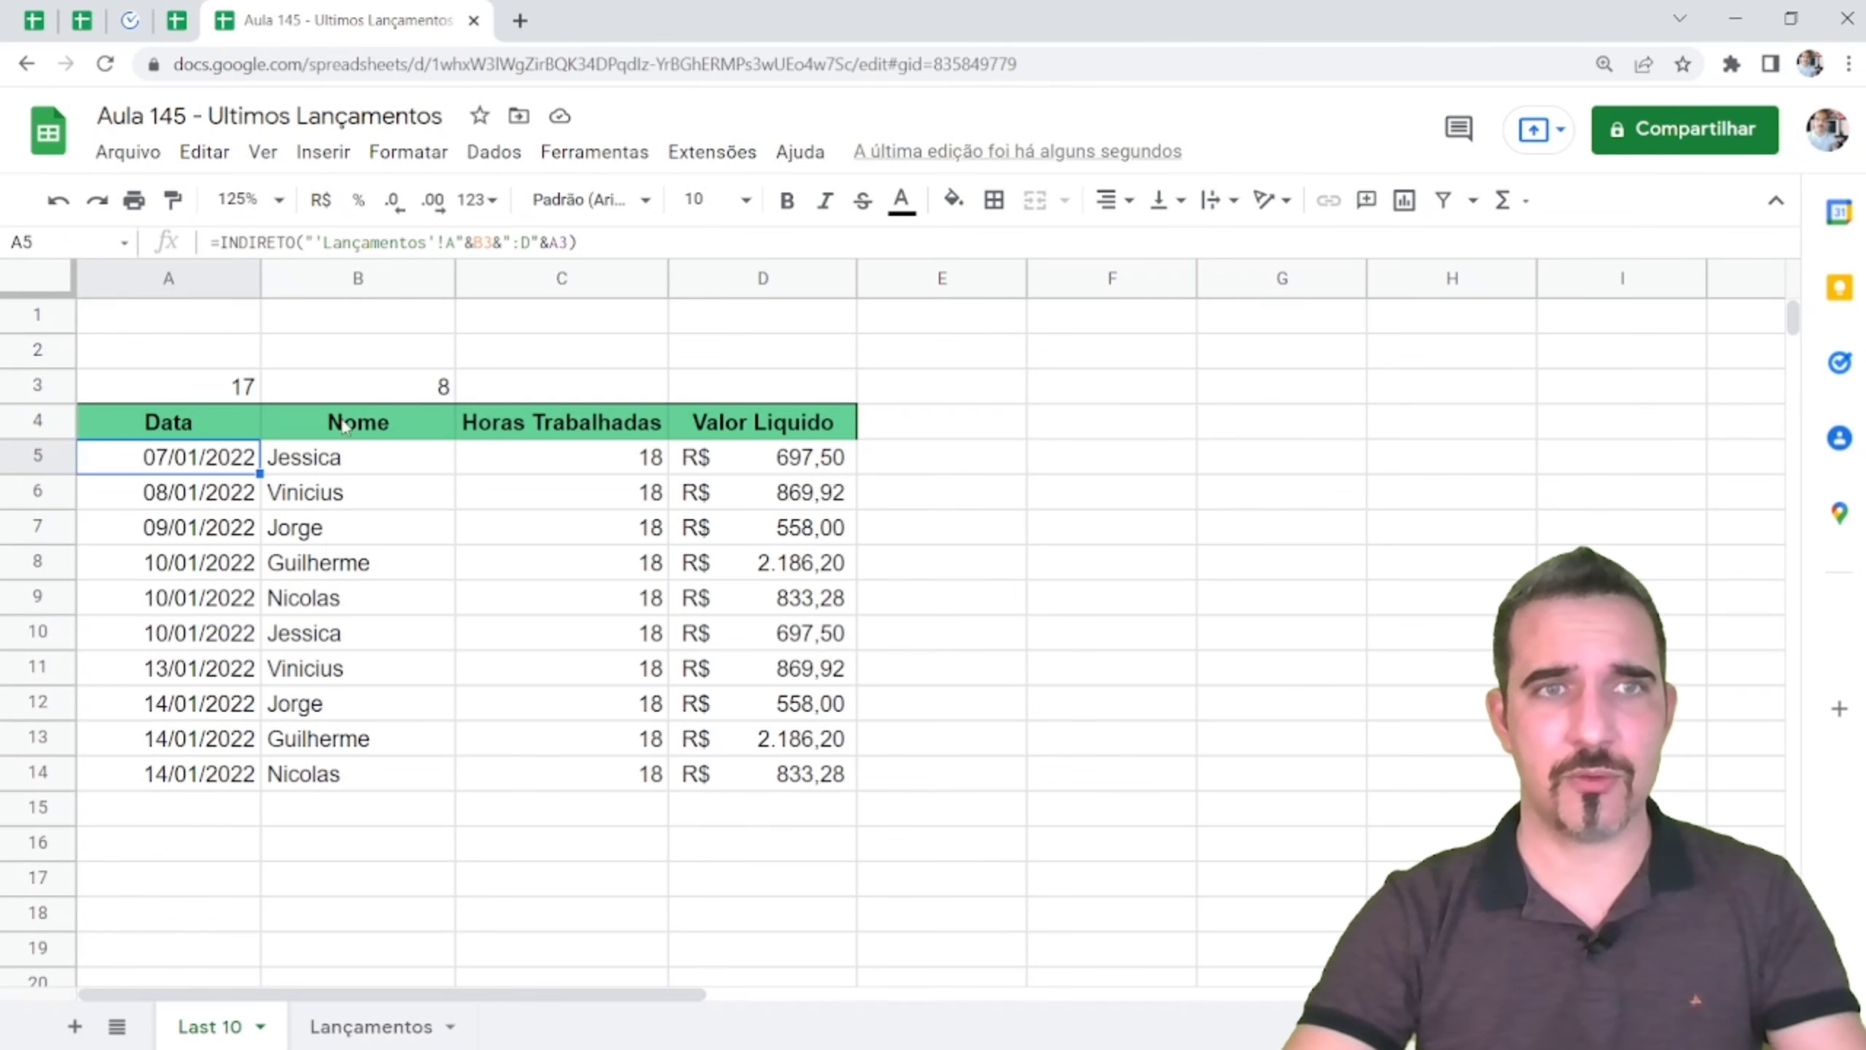
pyautogui.moveTo(236, 395); pyautogui.dragTo(346, 397)
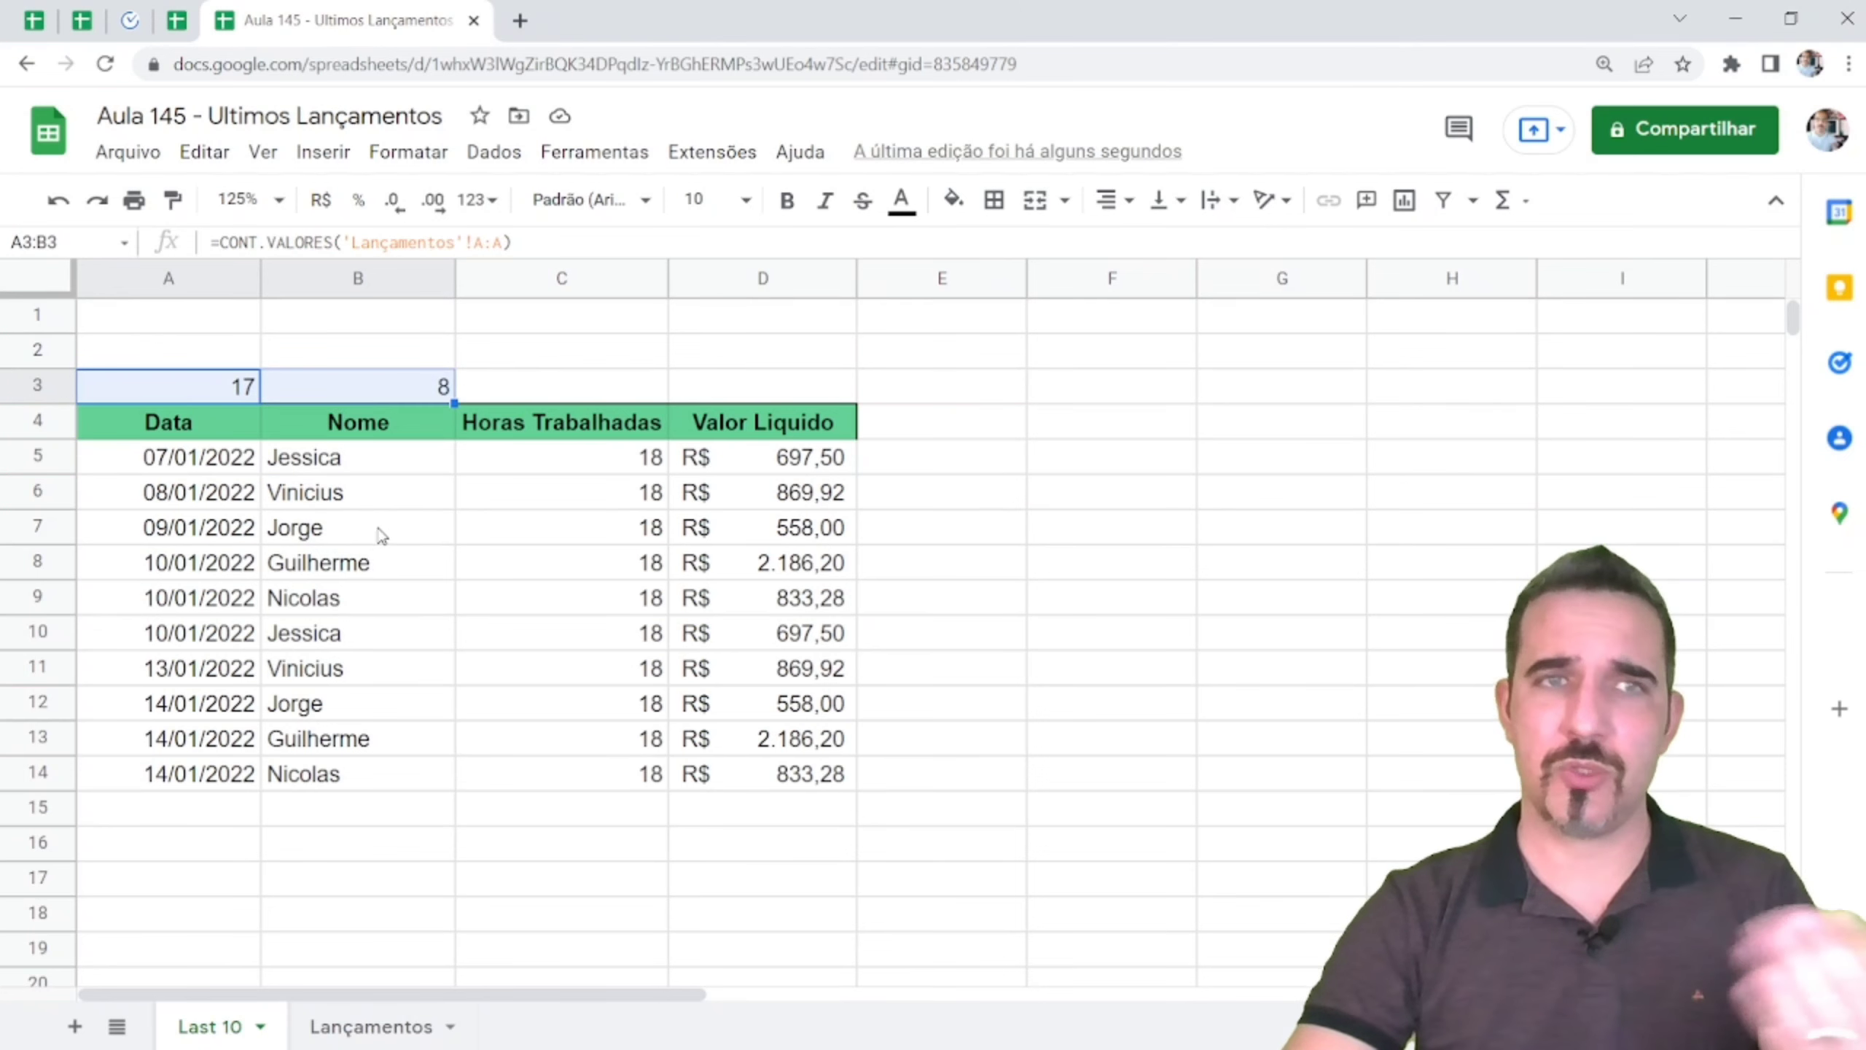
pyautogui.click(223, 461)
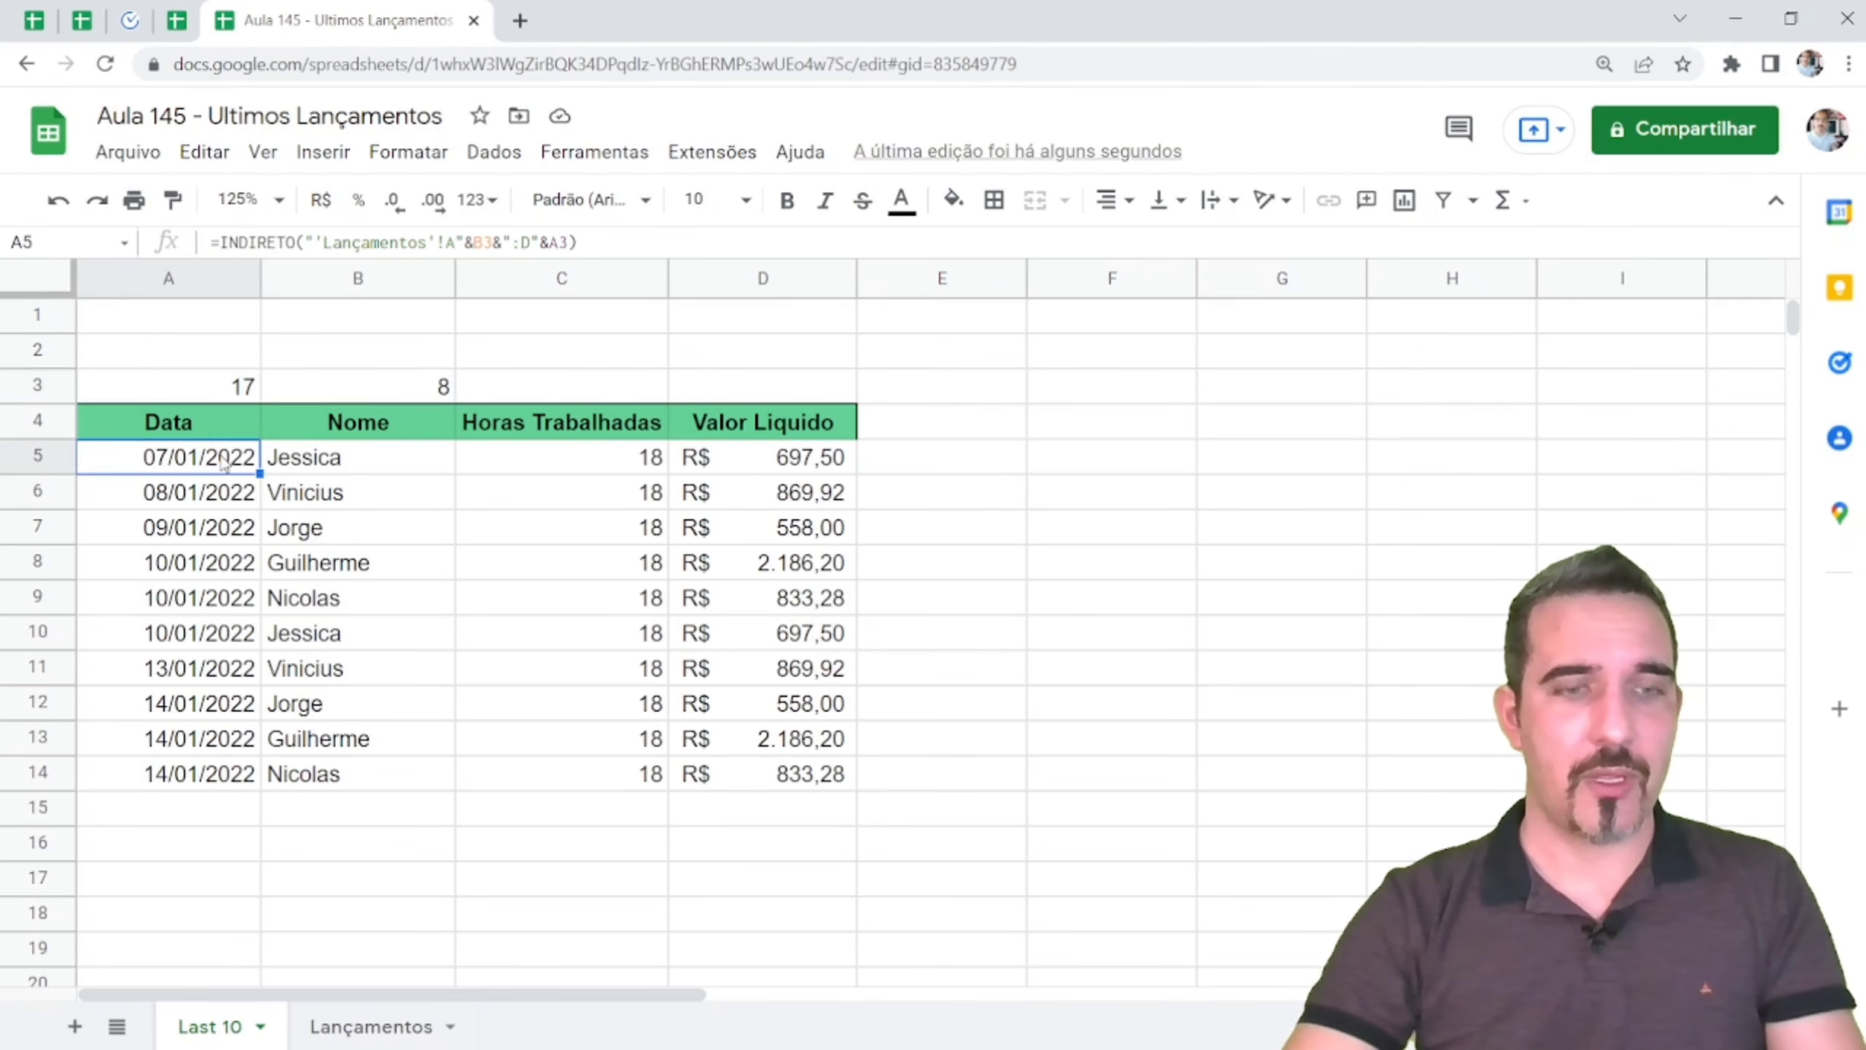
pyautogui.doubleClick(224, 462)
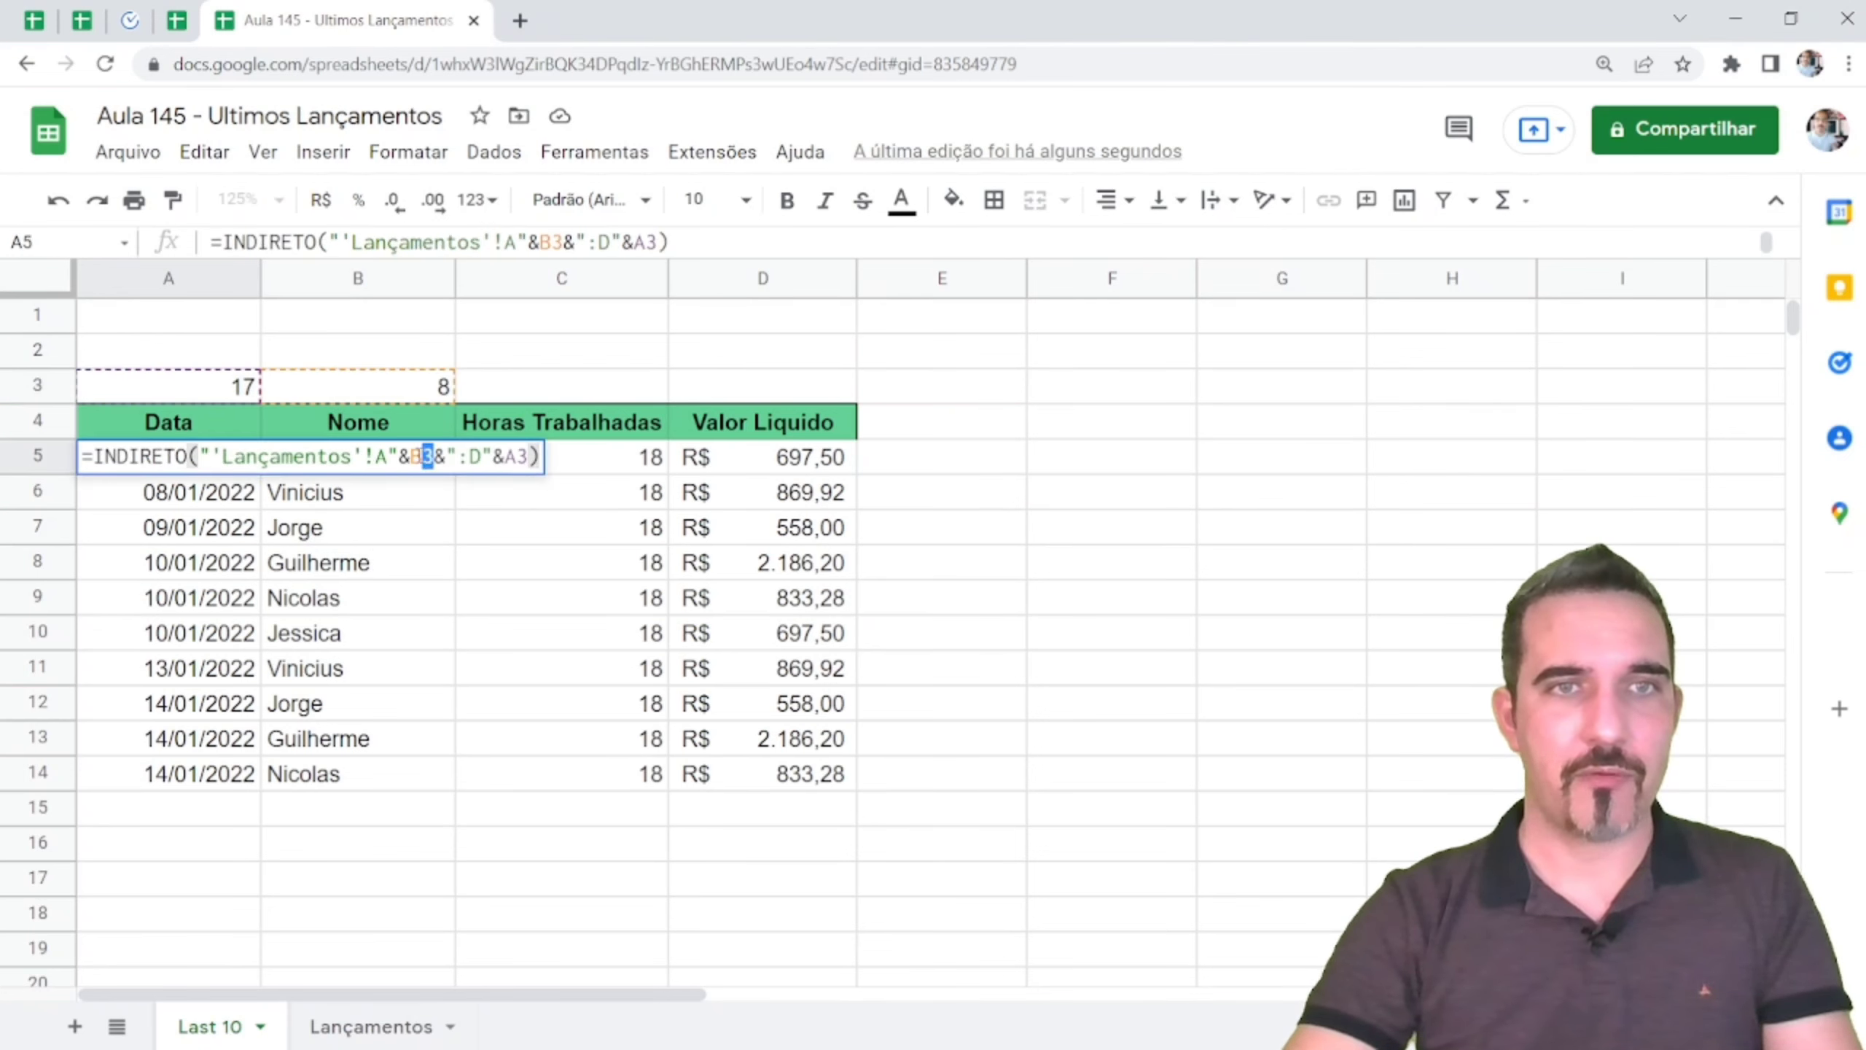
pyautogui.doubleClick(425, 457)
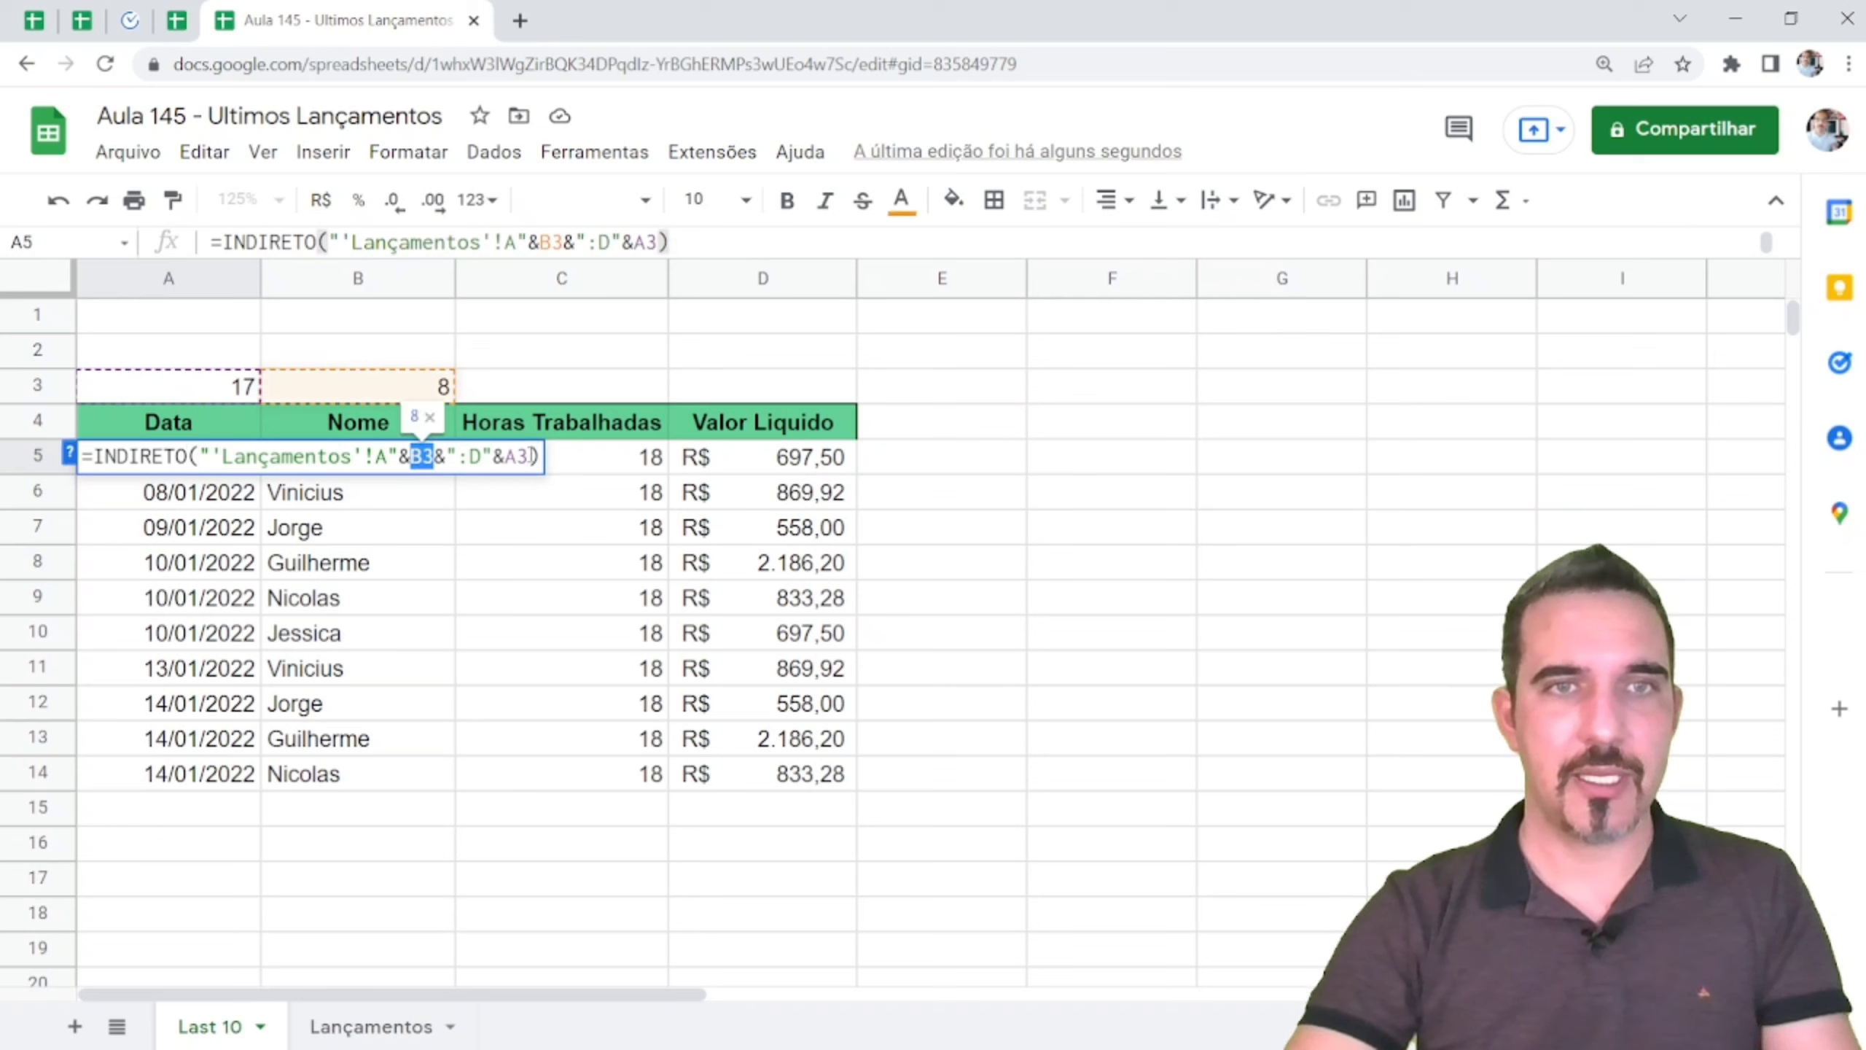
pyautogui.doubleClick(516, 457)
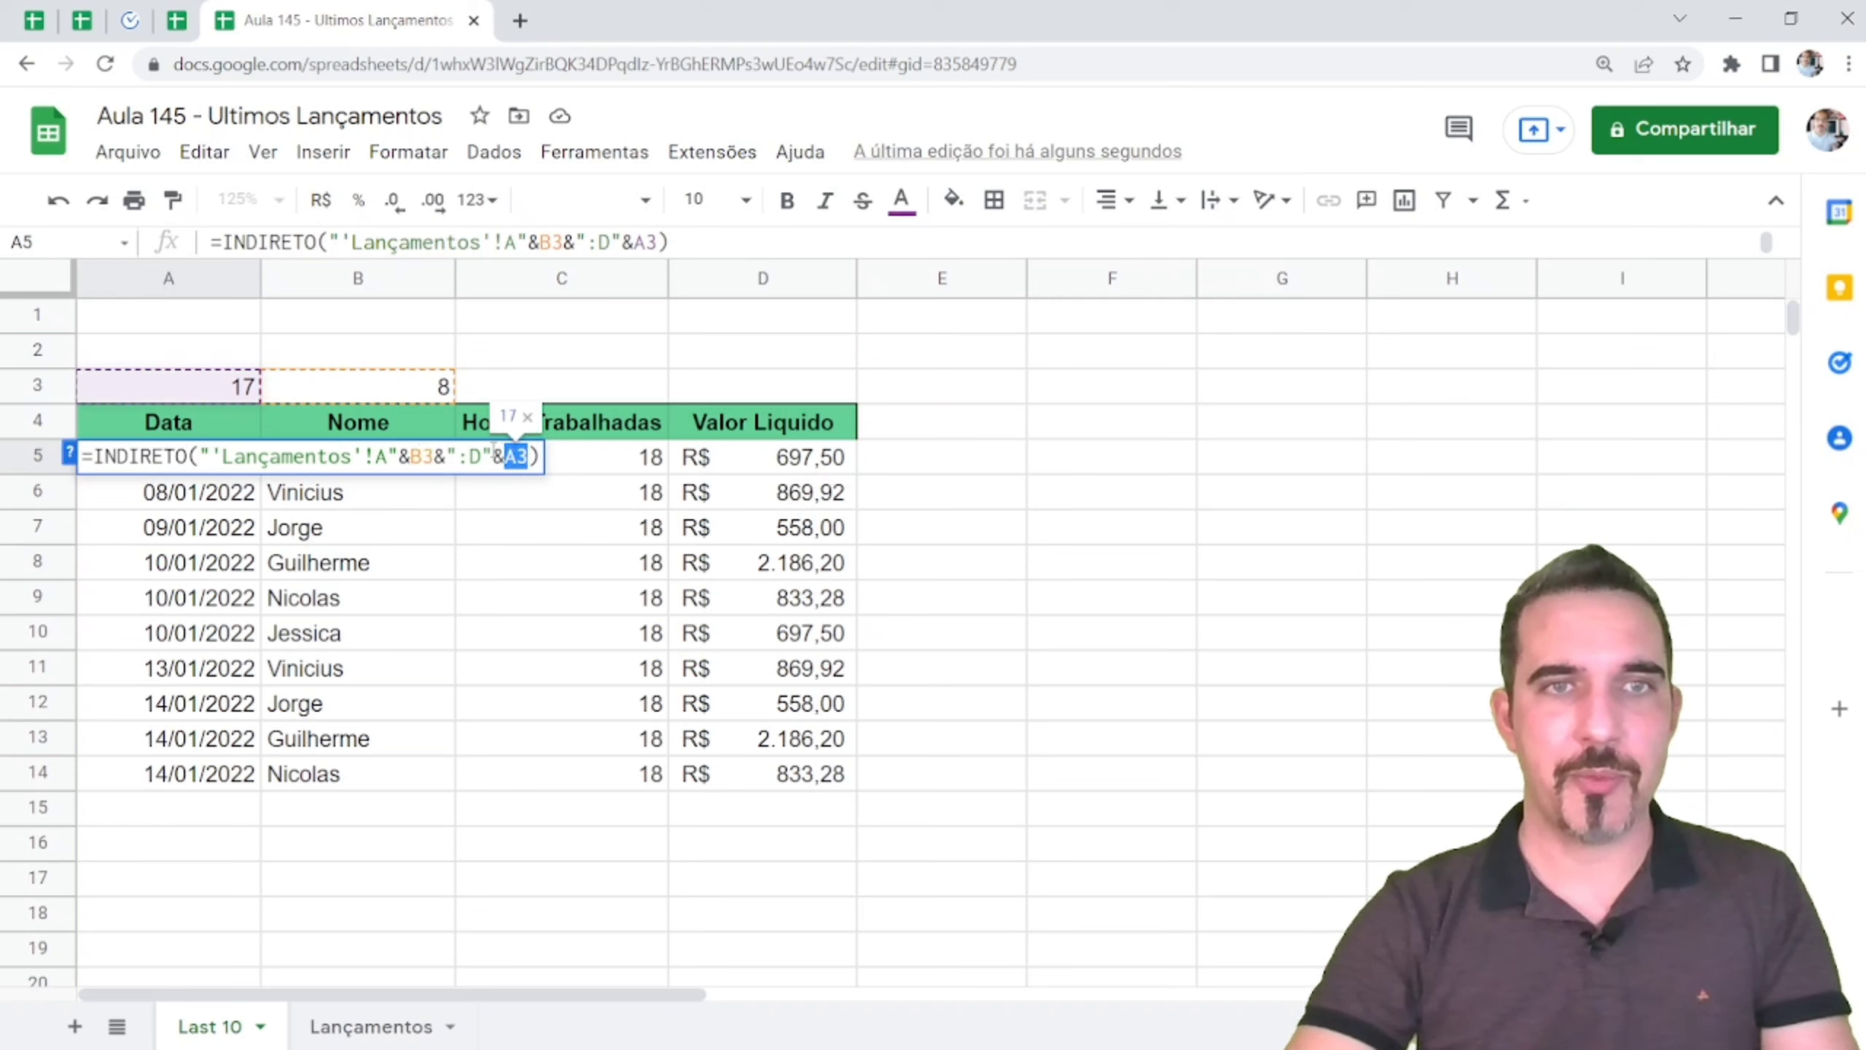
pyautogui.press('Return')
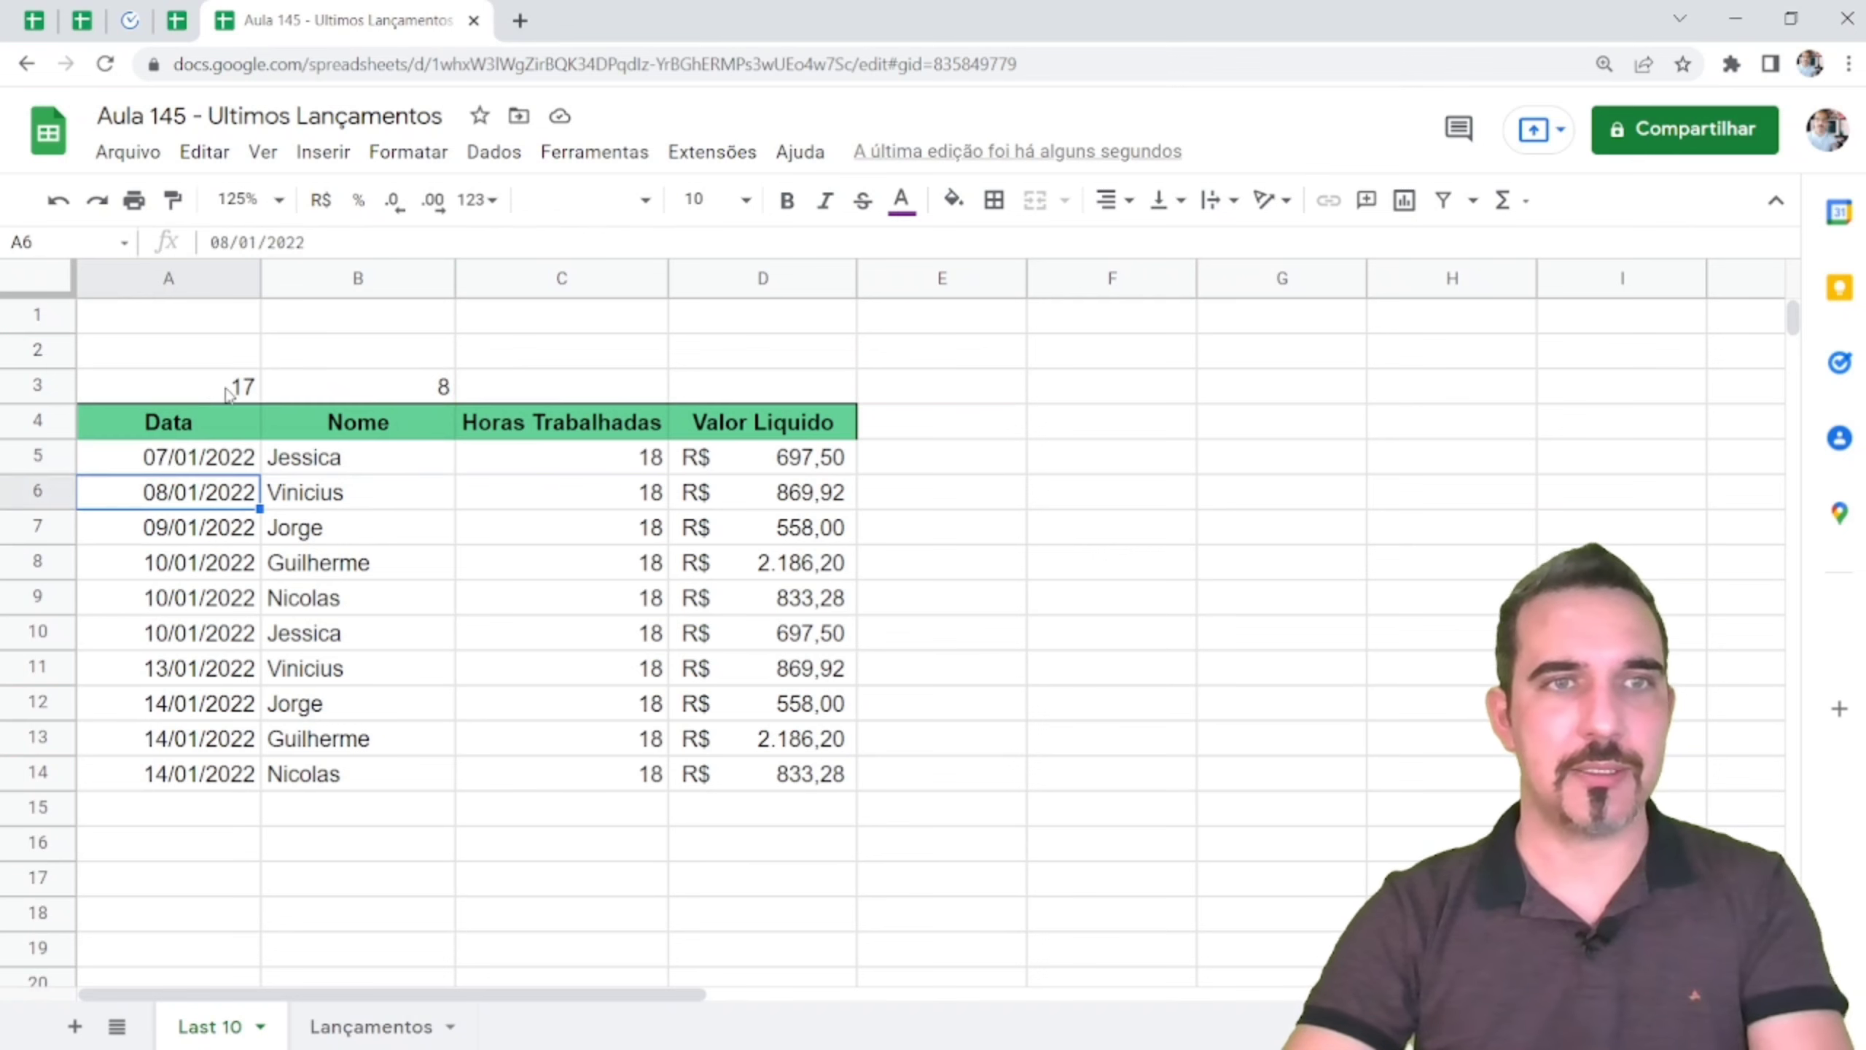
# - Replace the A3 reference in the A5 formula with CONT.VALORES('Lançamentos'!A:A), copied from the formula in cell A3
pyautogui.click(217, 387)
pyautogui.doubleClick(217, 387)
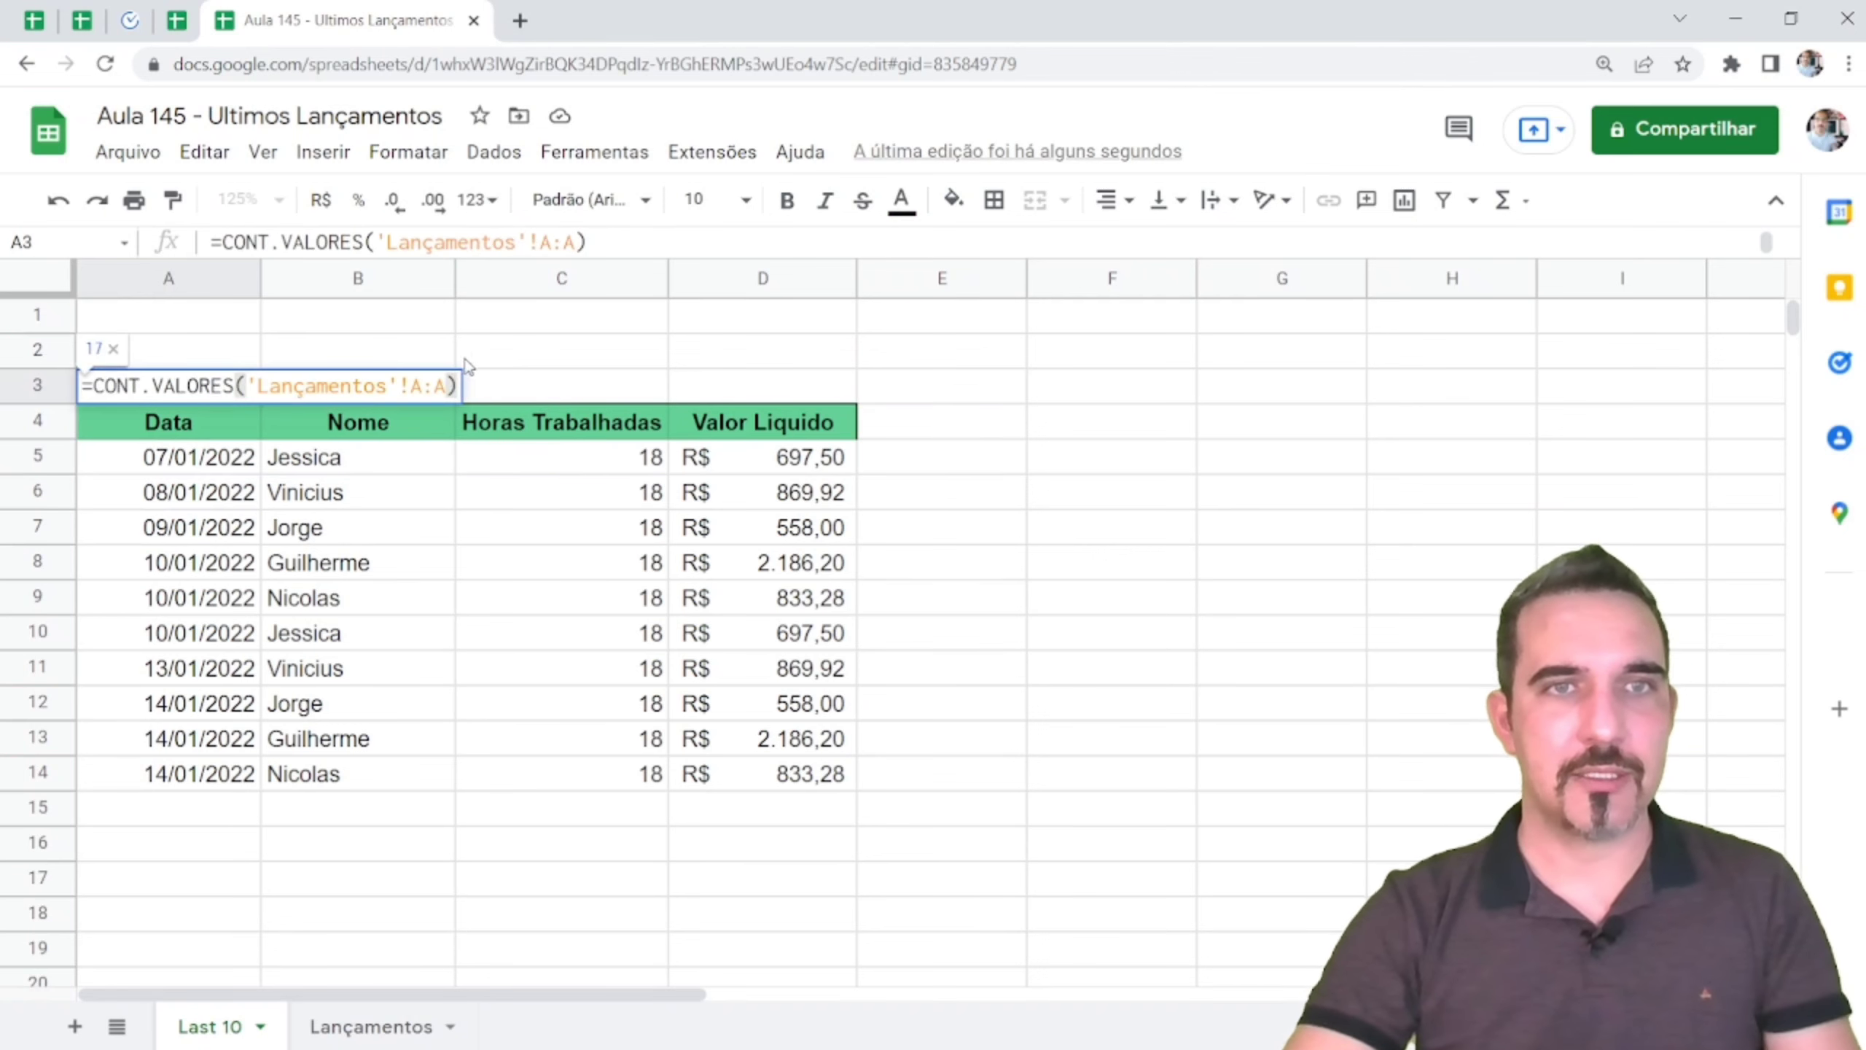
pyautogui.moveTo(458, 386); pyautogui.dragTo(88, 387)
pyautogui.hotkey('ctrl', 'c')
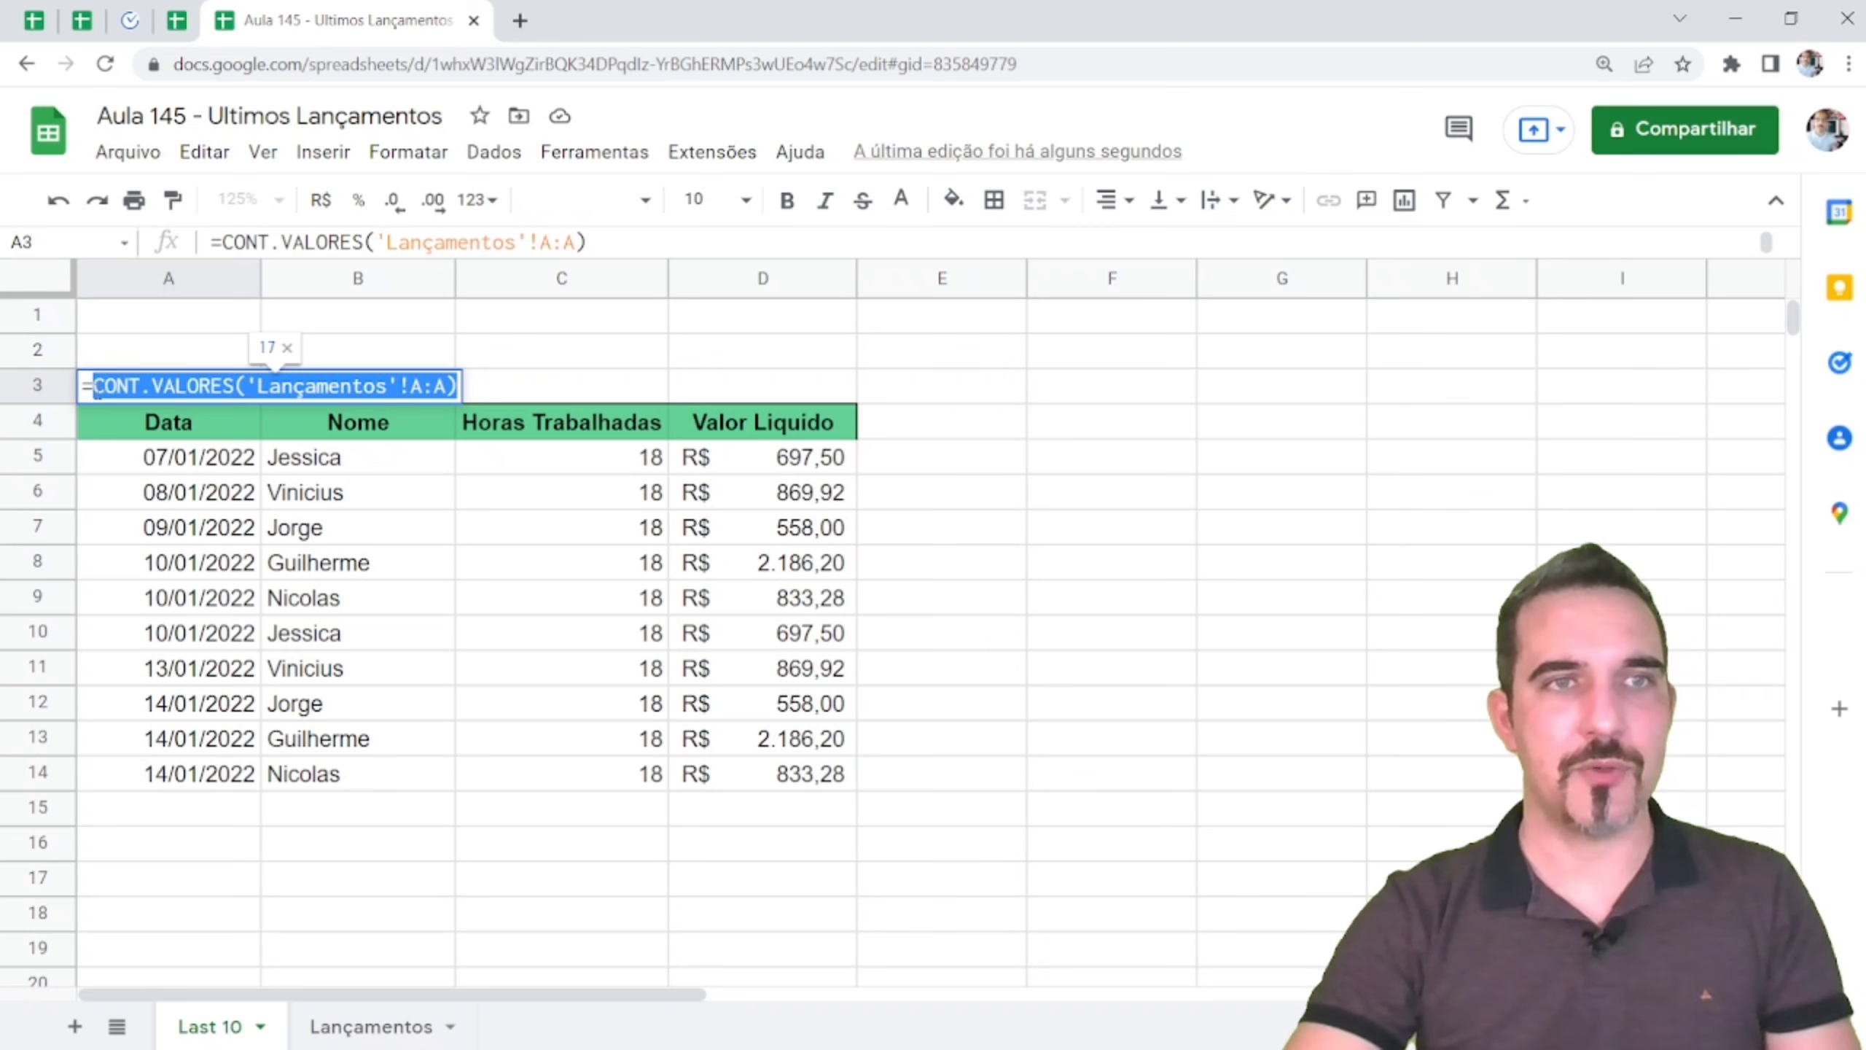
pyautogui.press('Escape')
pyautogui.doubleClick(199, 456)
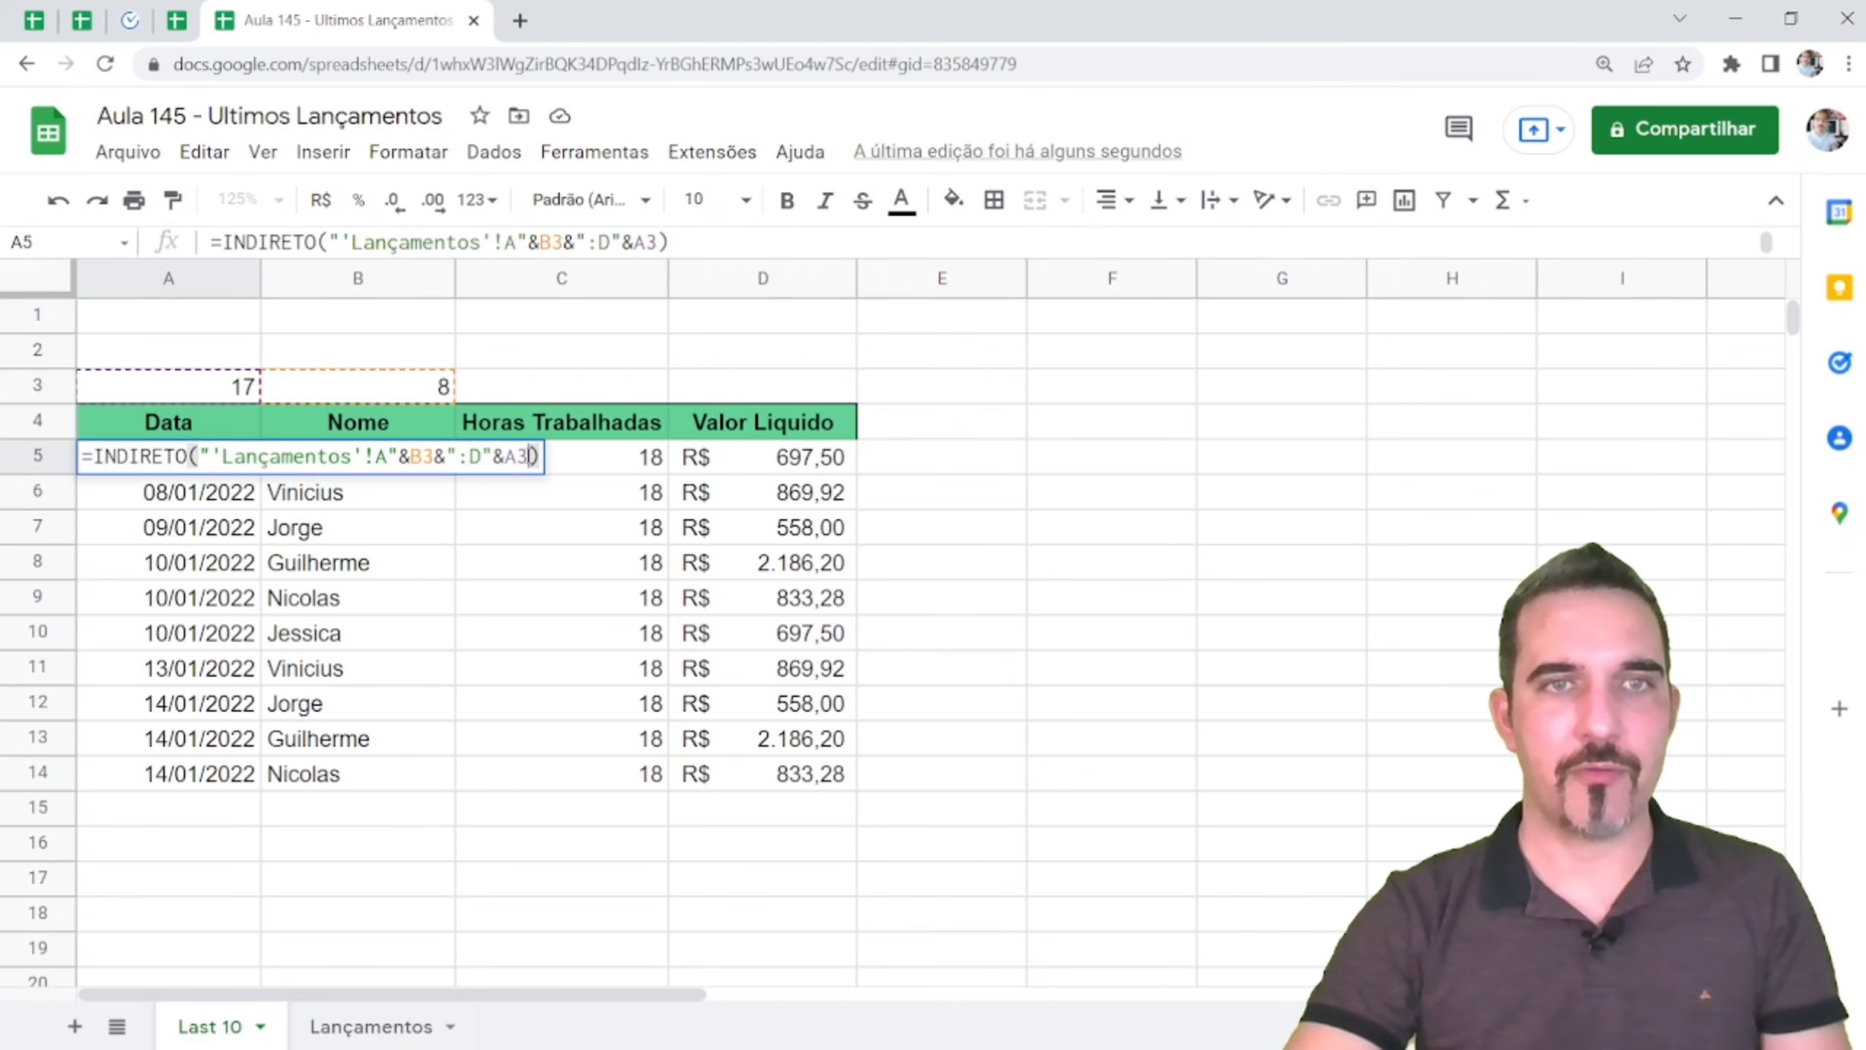
pyautogui.moveTo(531, 456); pyautogui.dragTo(505, 456)
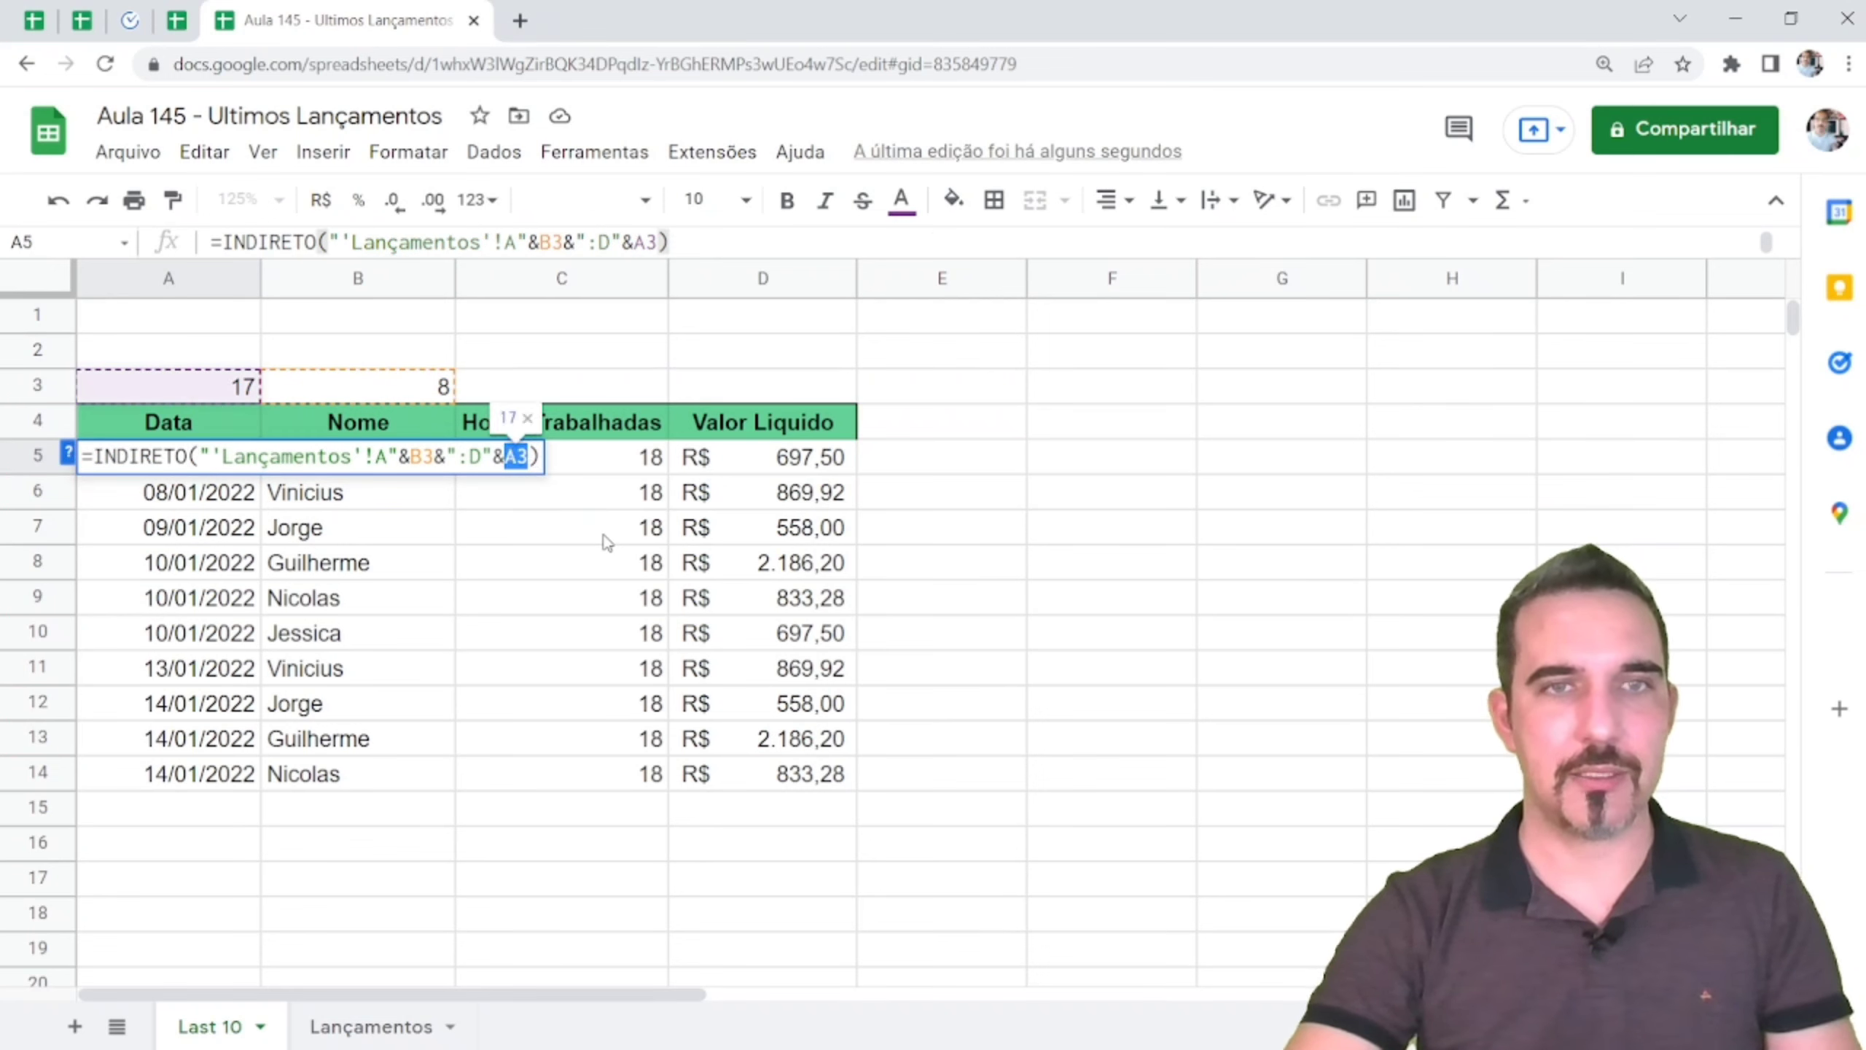
pyautogui.hotkey('ctrl', 'v')
# - Replace the A3 reference in the B3 formula with the copied function, making it =CONT.VALORES('Lançamentos'!A:A)-9
pyautogui.click(371, 387)
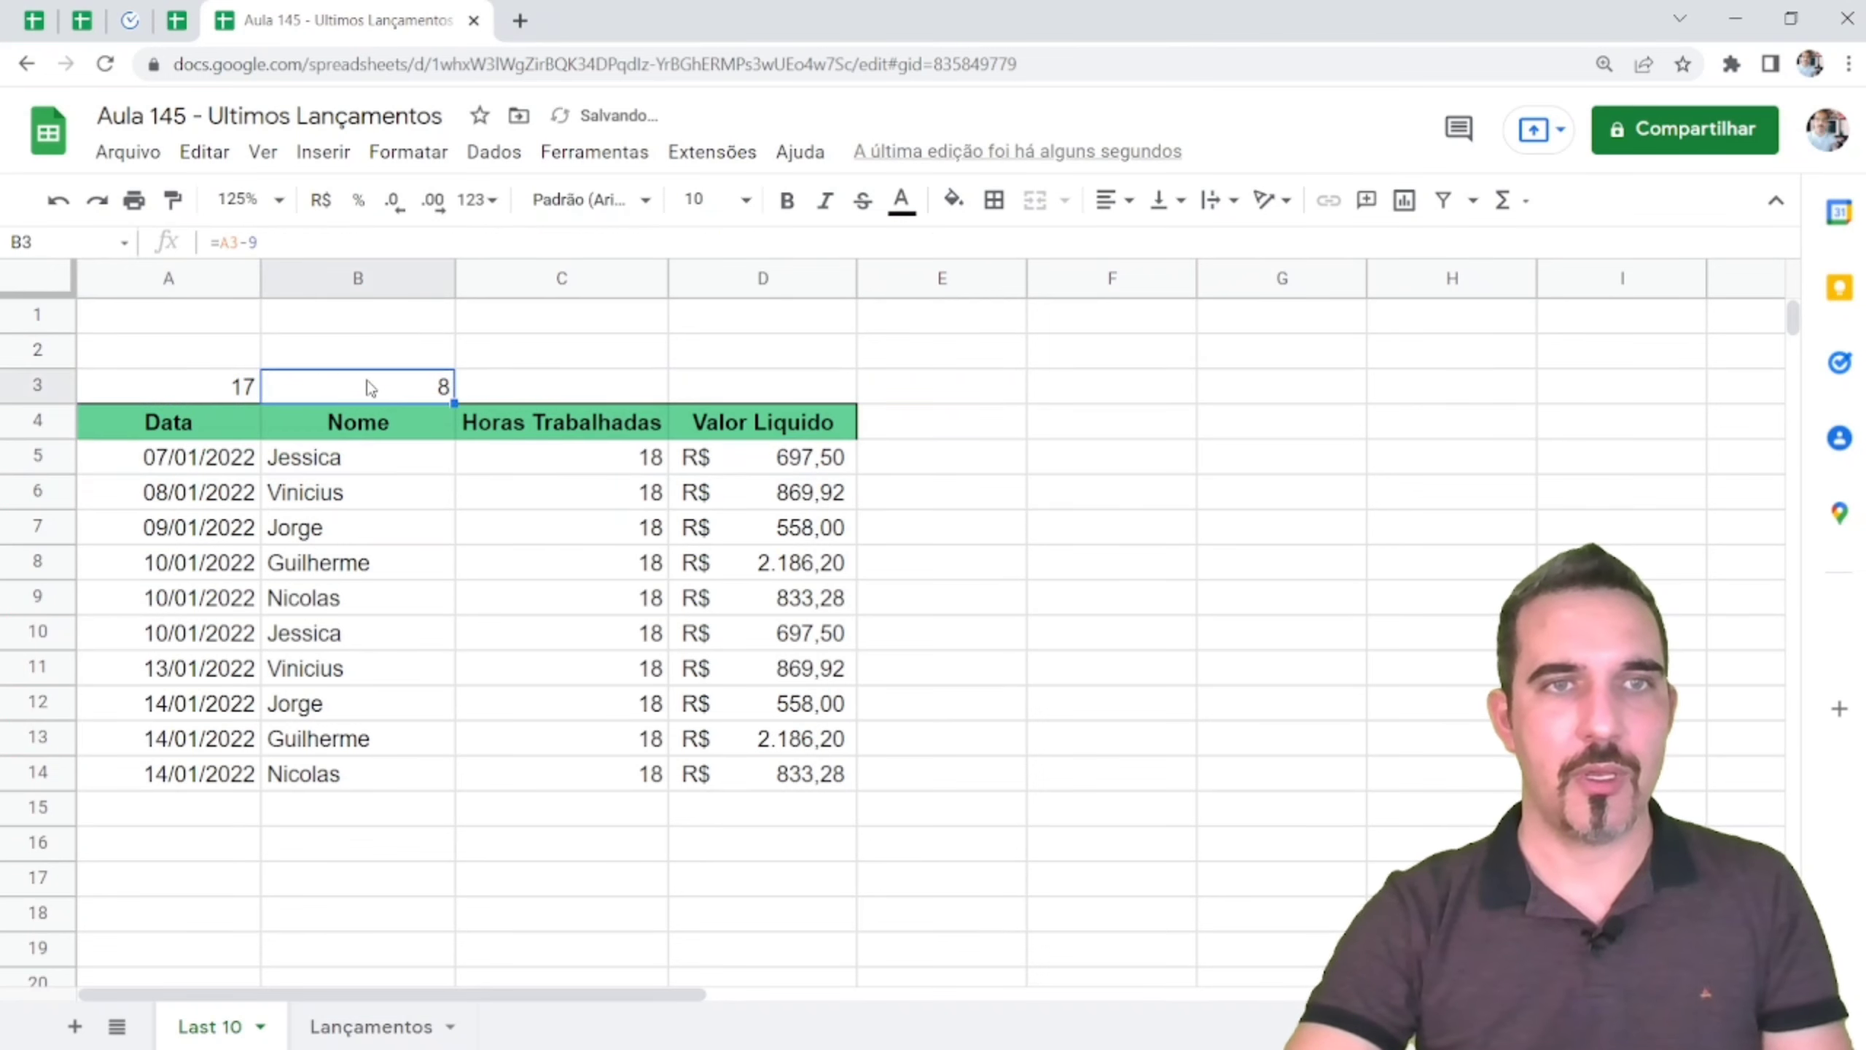
pyautogui.doubleClick(365, 387)
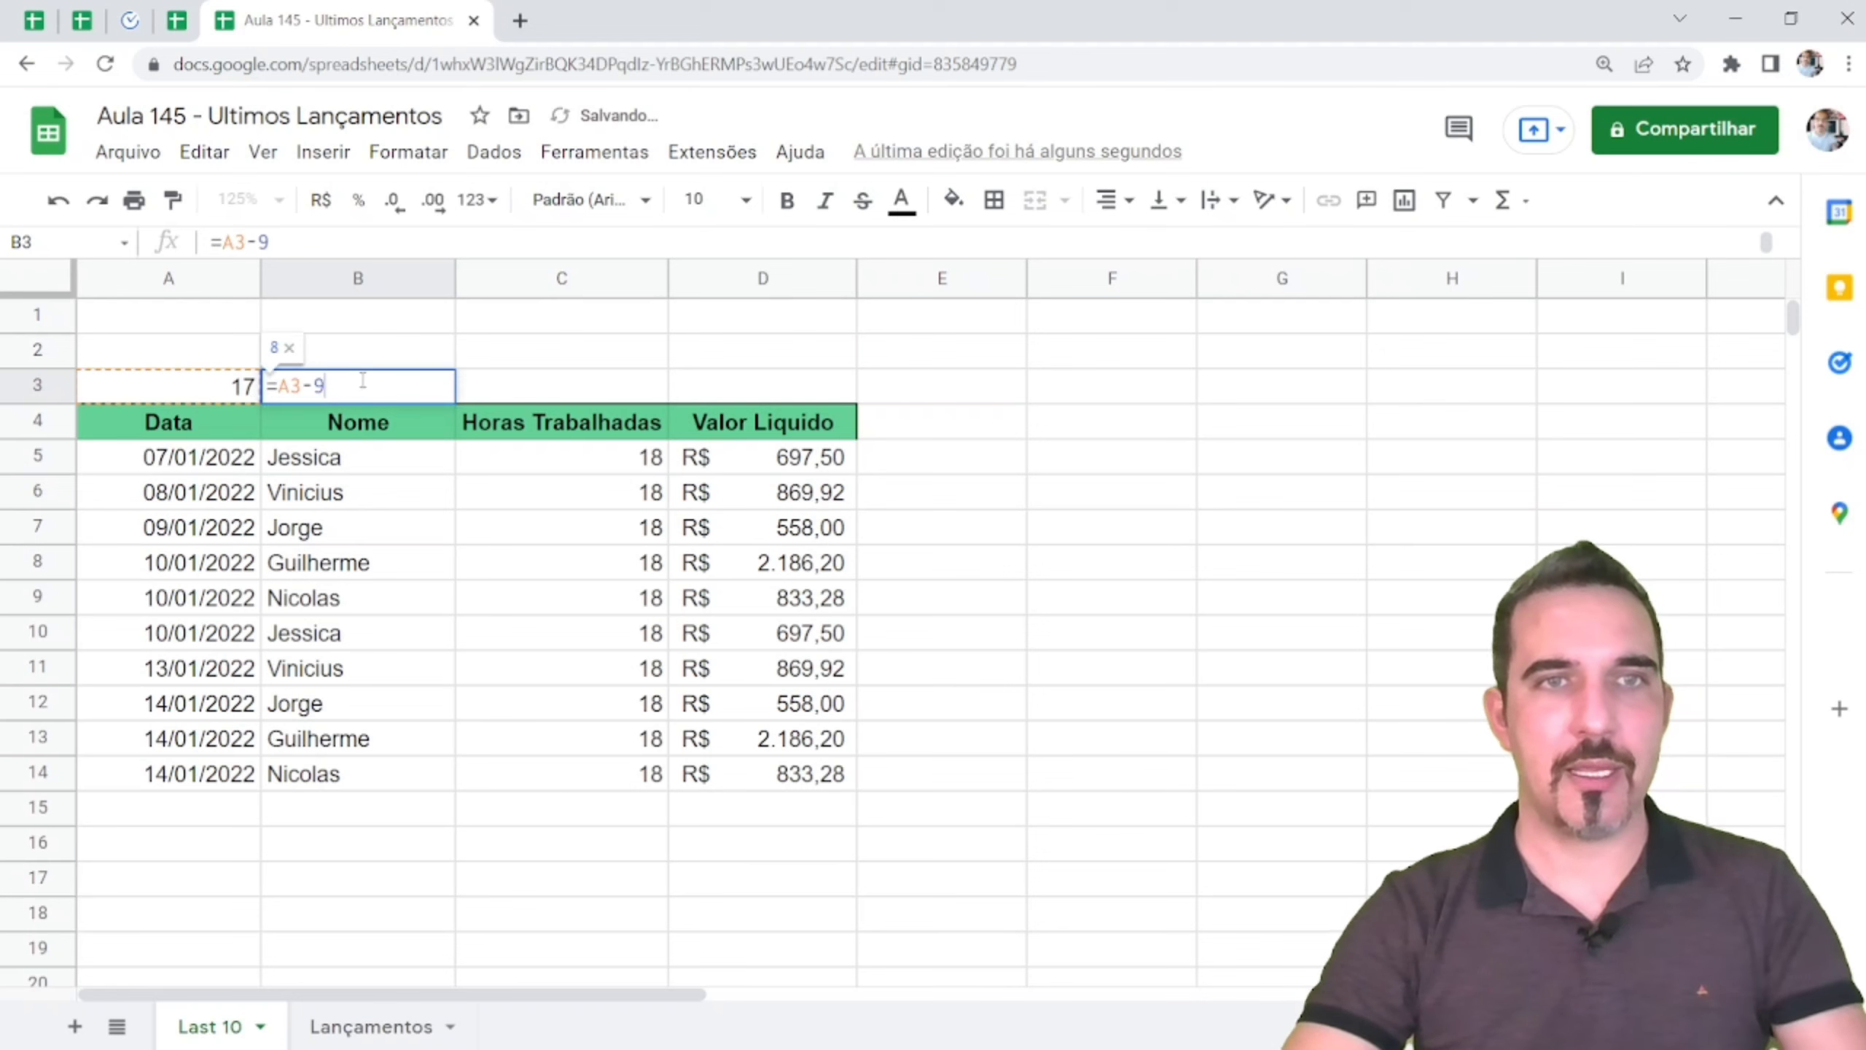
pyautogui.moveTo(304, 384); pyautogui.dragTo(279, 385)
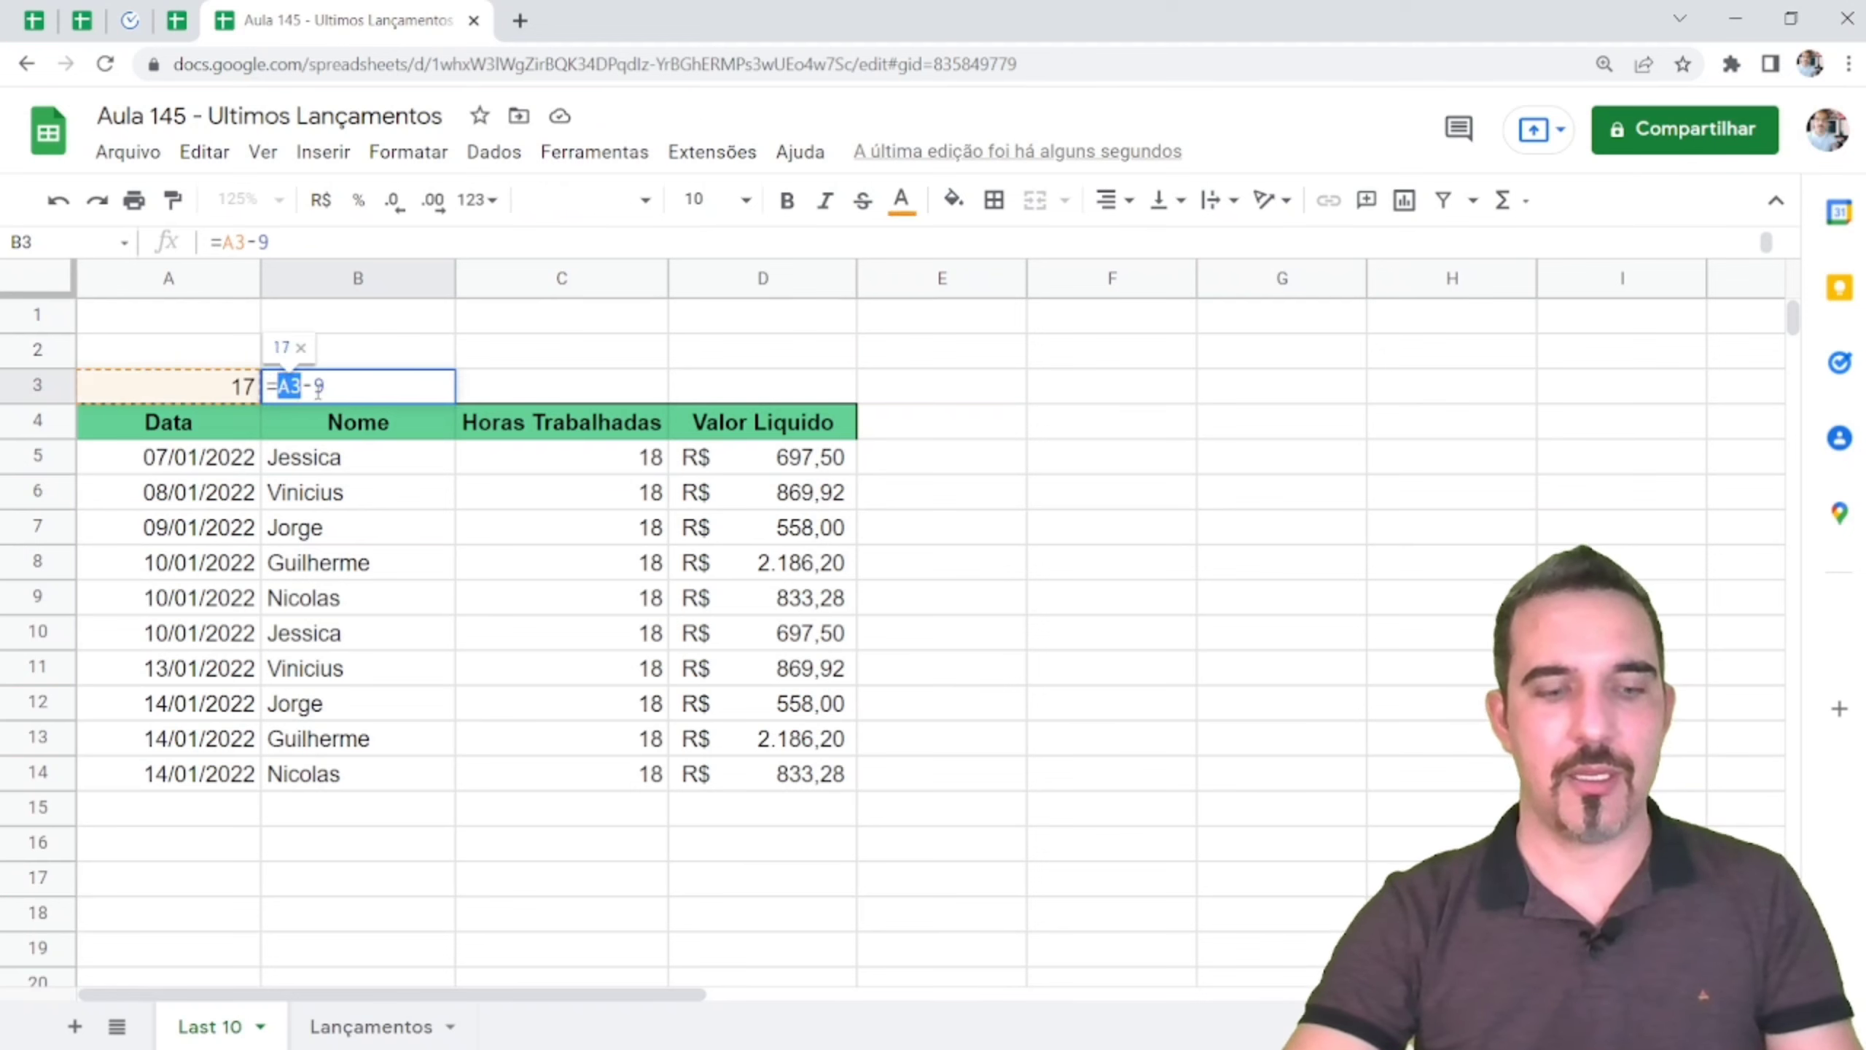
pyautogui.hotkey('ctrl', 'v')
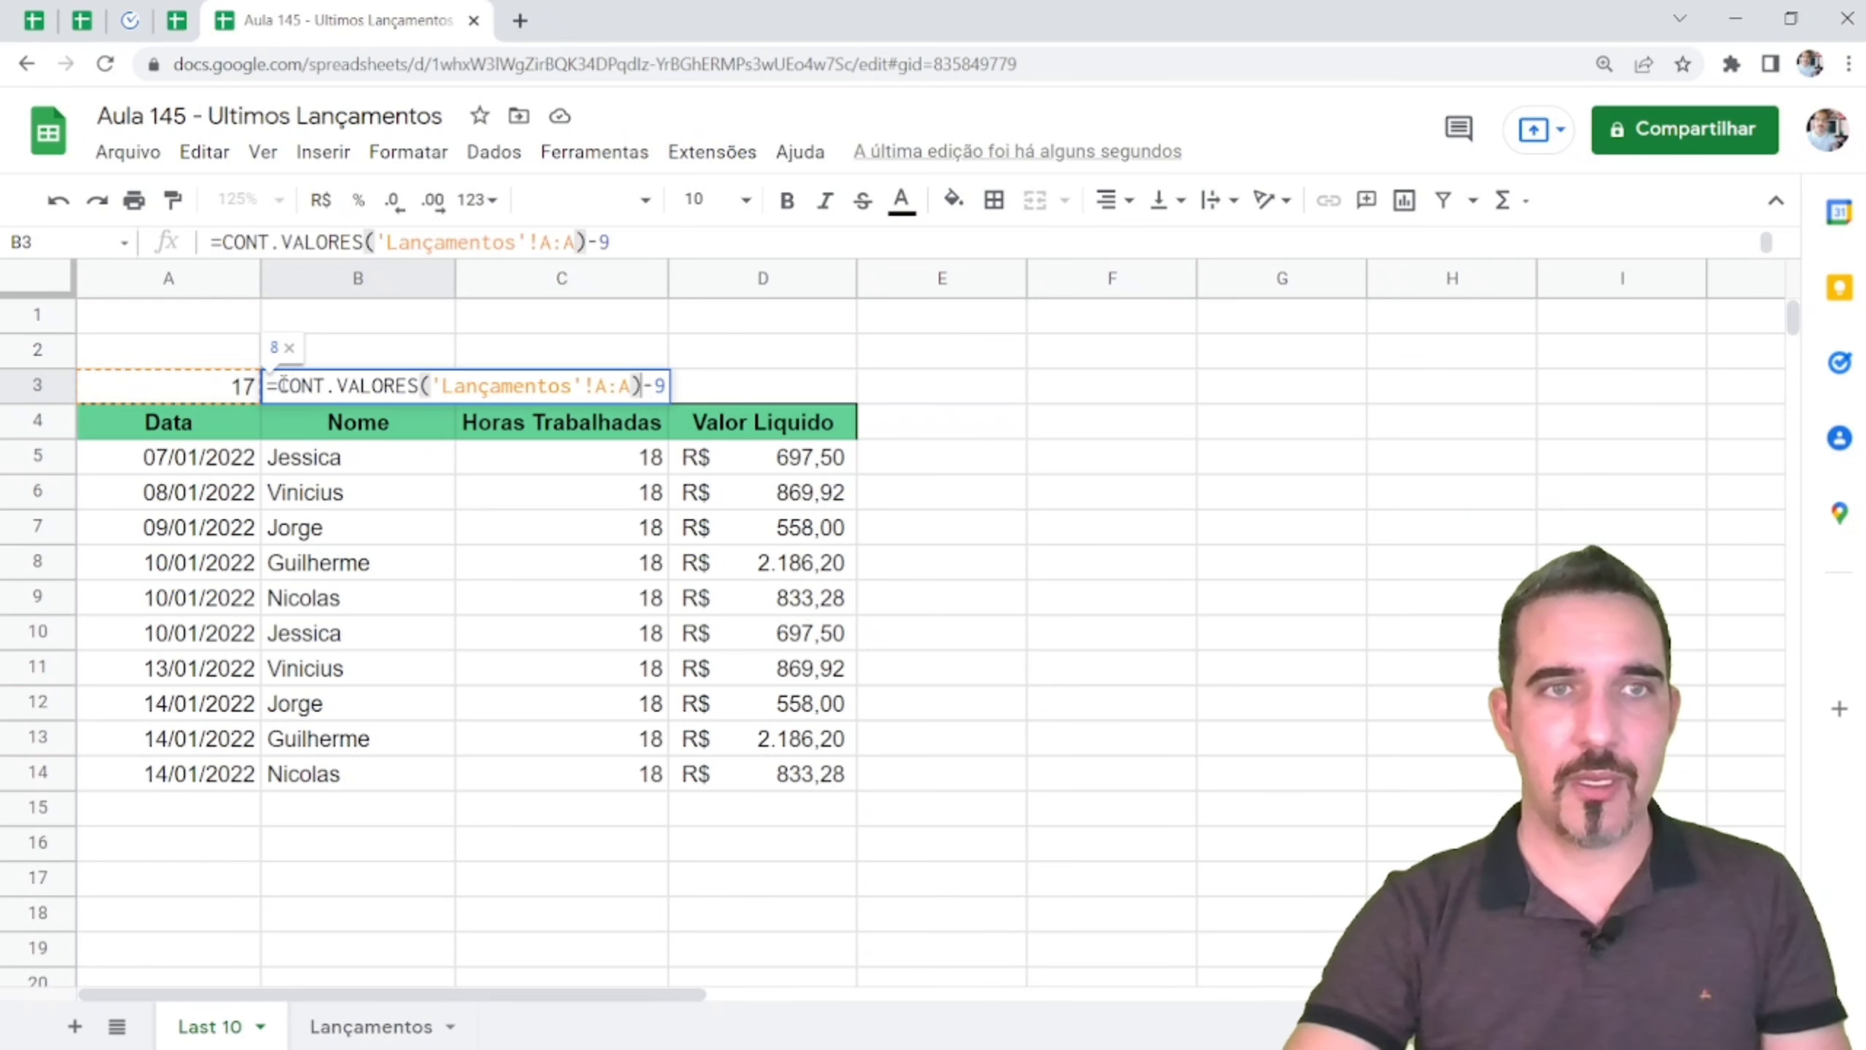
pyautogui.moveTo(280, 386); pyautogui.dragTo(656, 385)
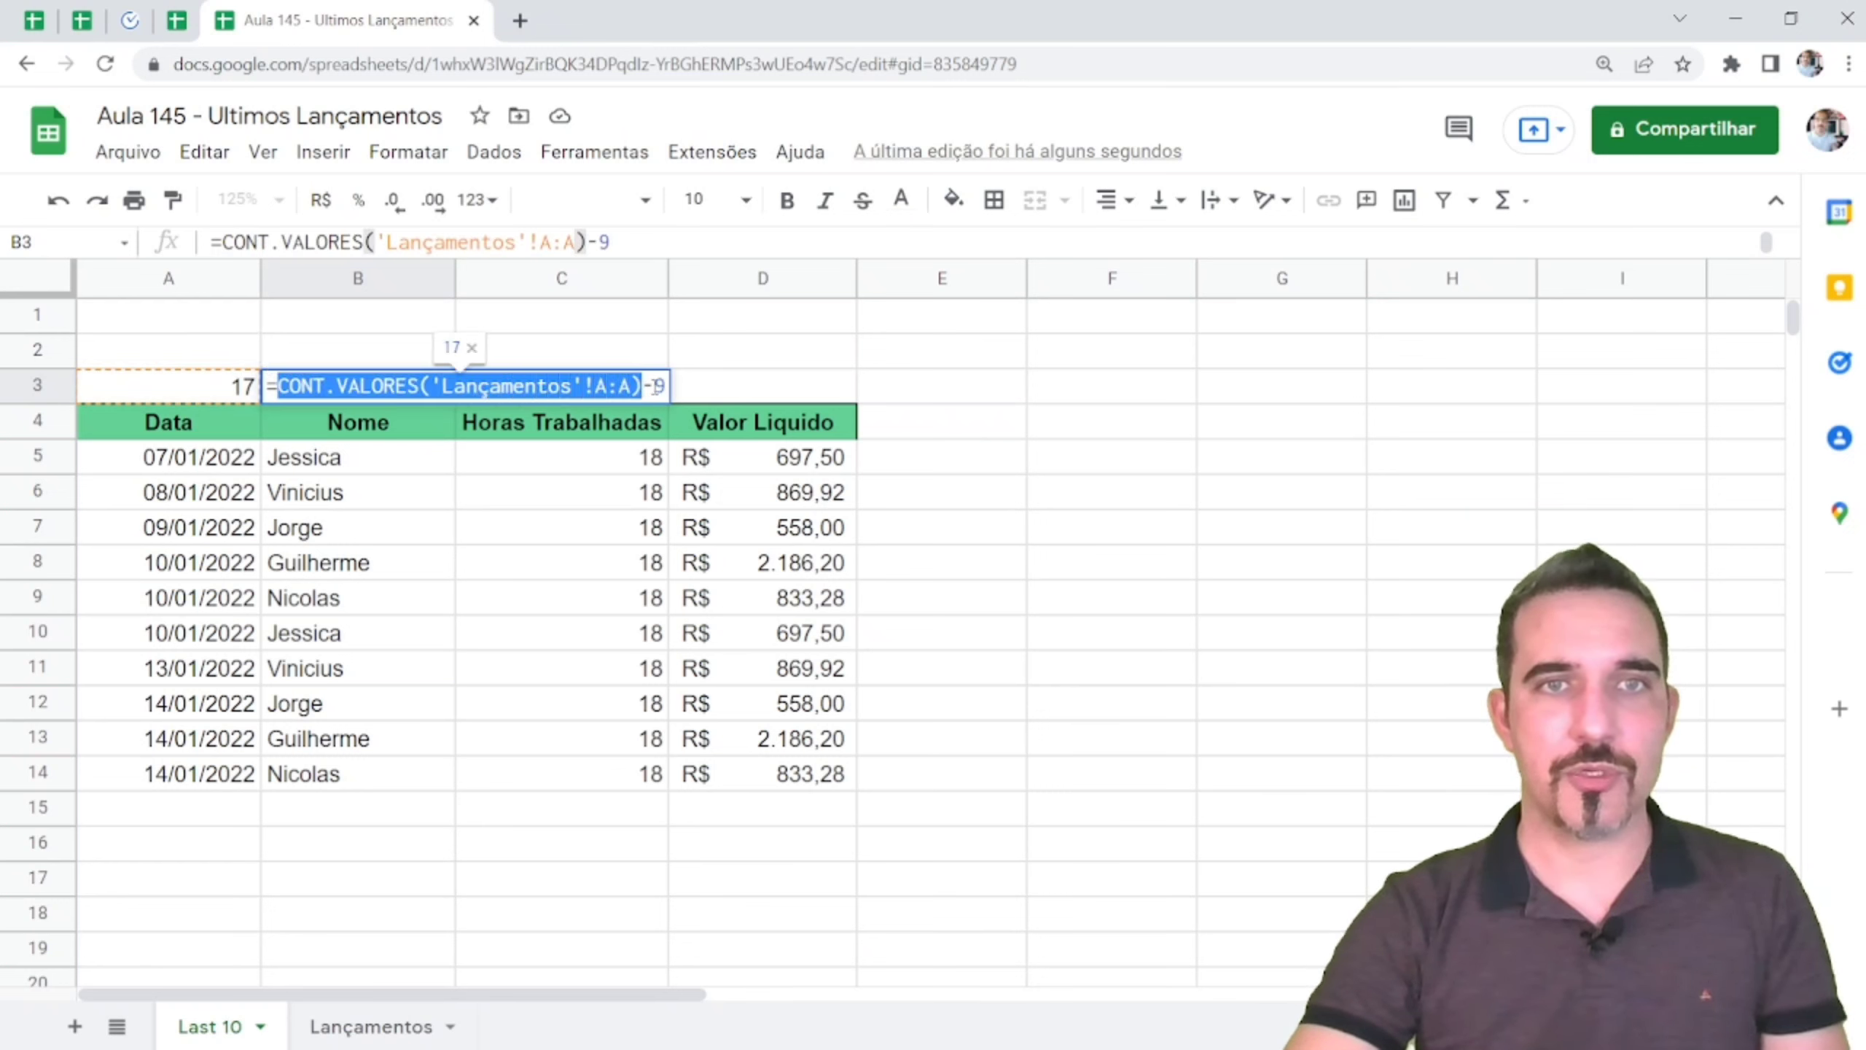
pyautogui.press('Return')
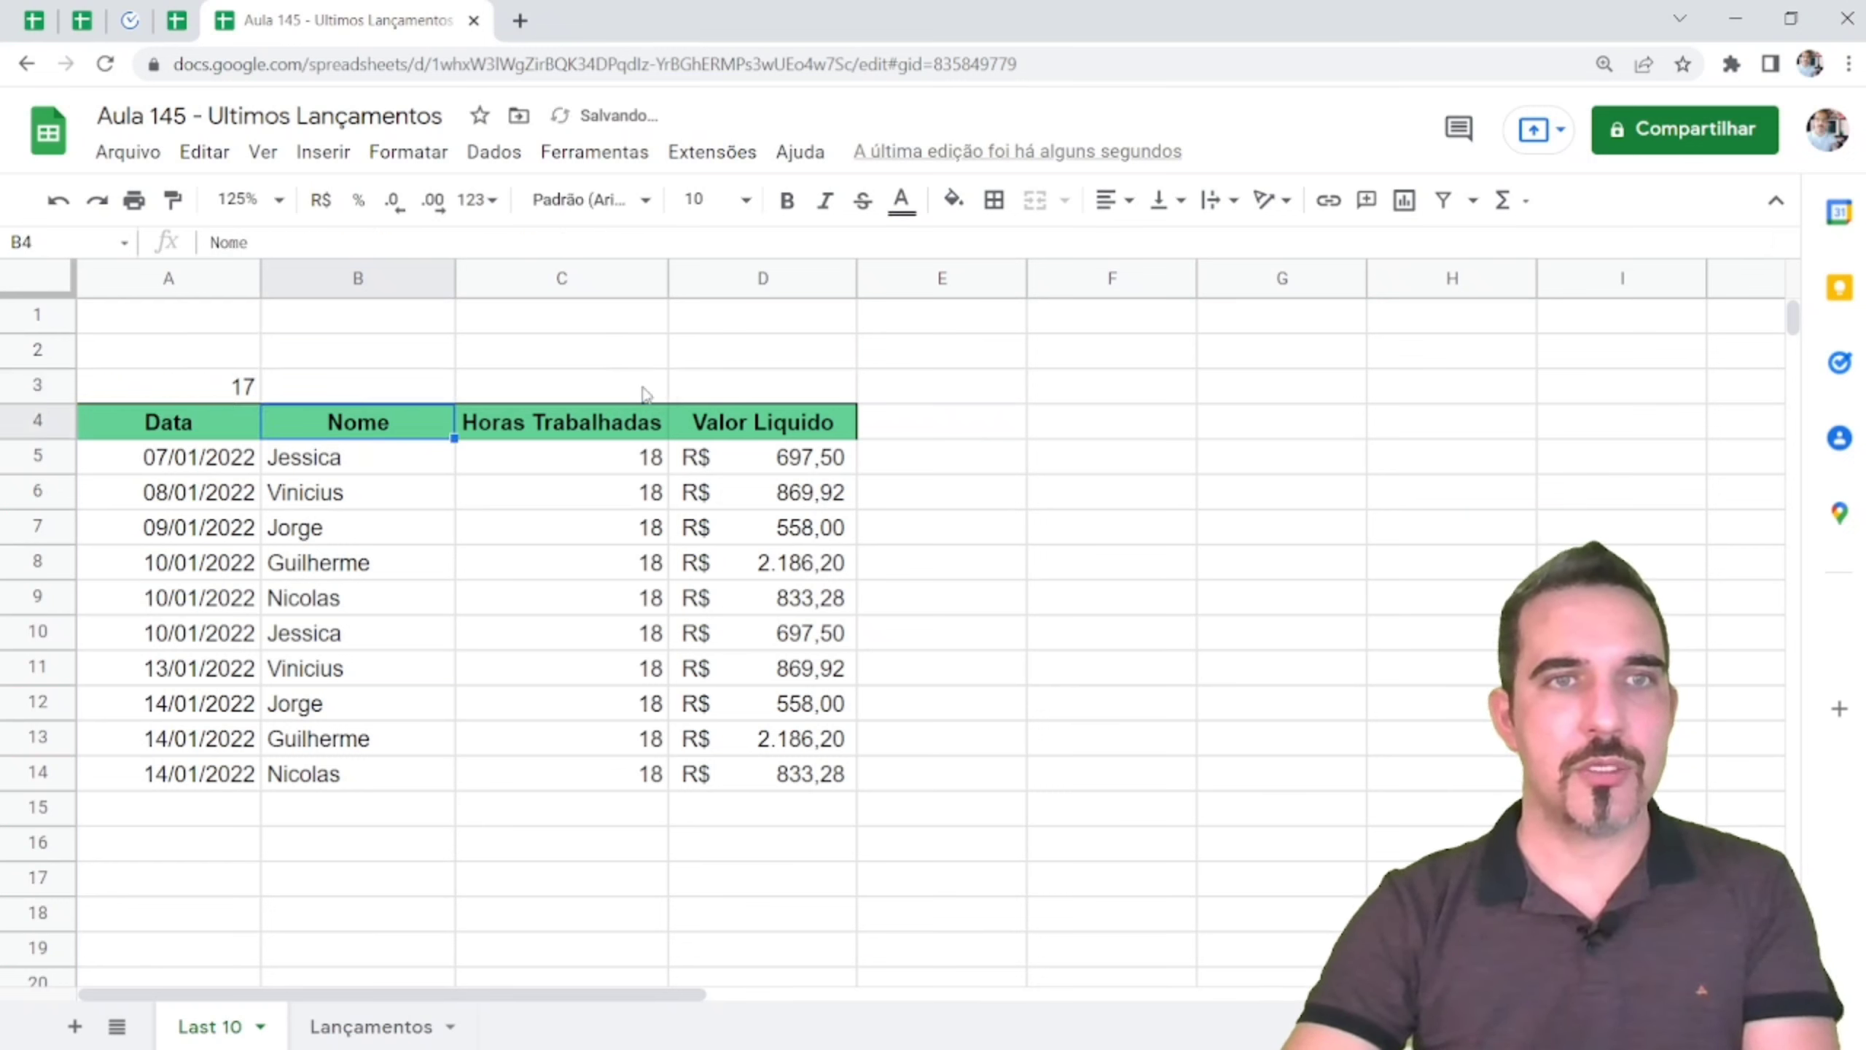
# - Replace the B3 reference in the A5 INDIRETO formula with CONT.VALORES('Lançamentos'!A:A)-9, copied from the formula in cell B3
pyautogui.click(423, 390)
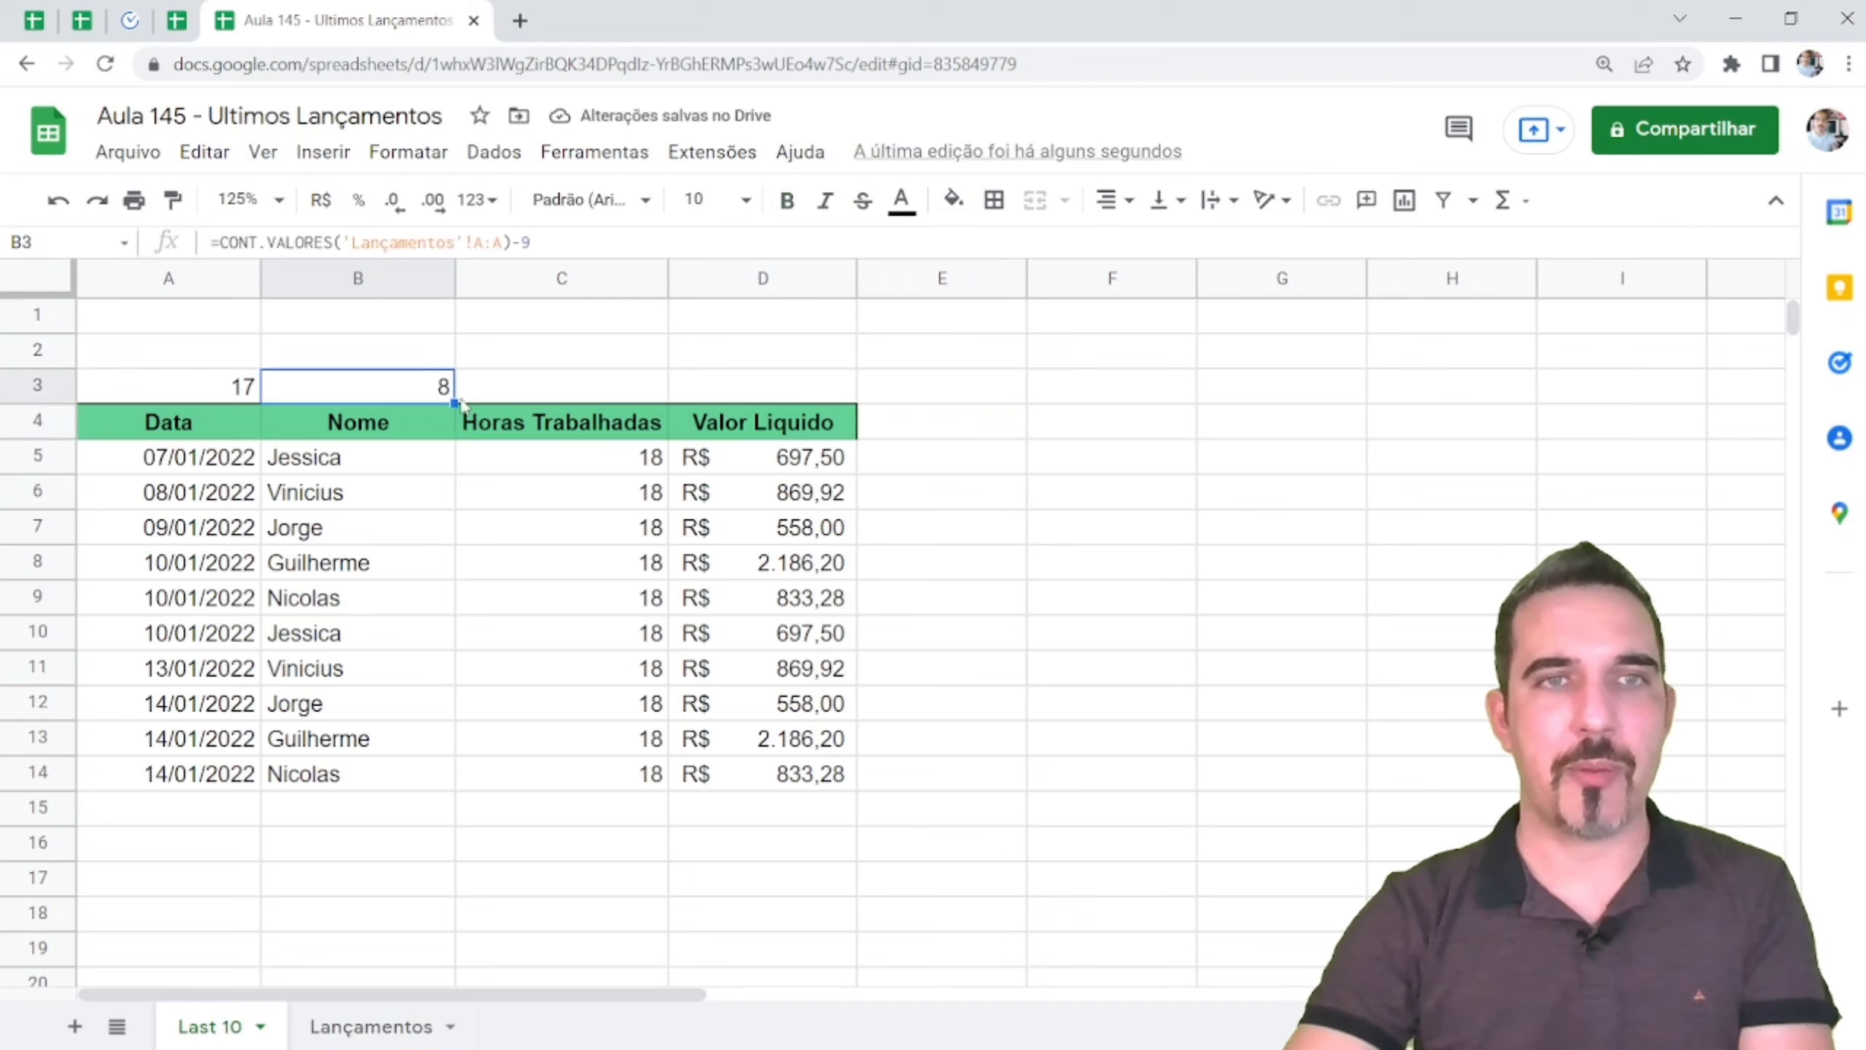
pyautogui.doubleClick(443, 402)
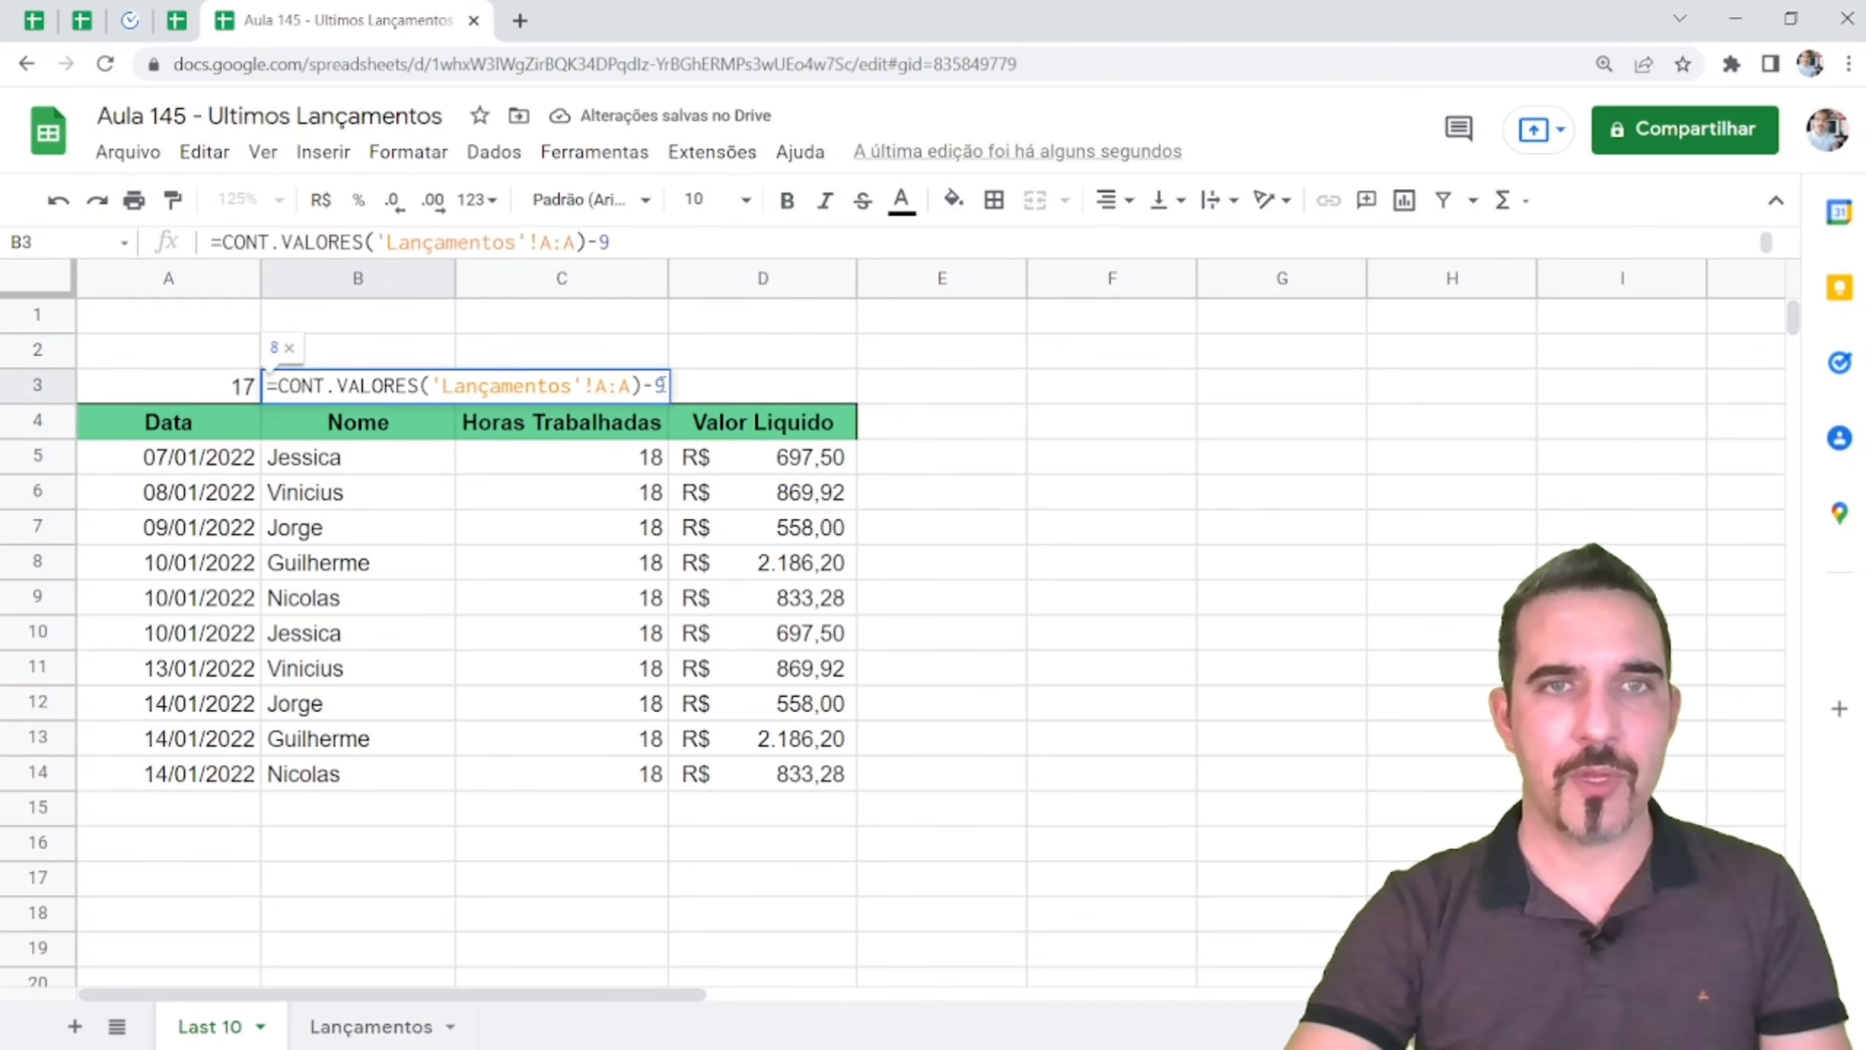
pyautogui.moveTo(664, 385); pyautogui.dragTo(277, 386)
pyautogui.hotkey('ctrl', 'c')
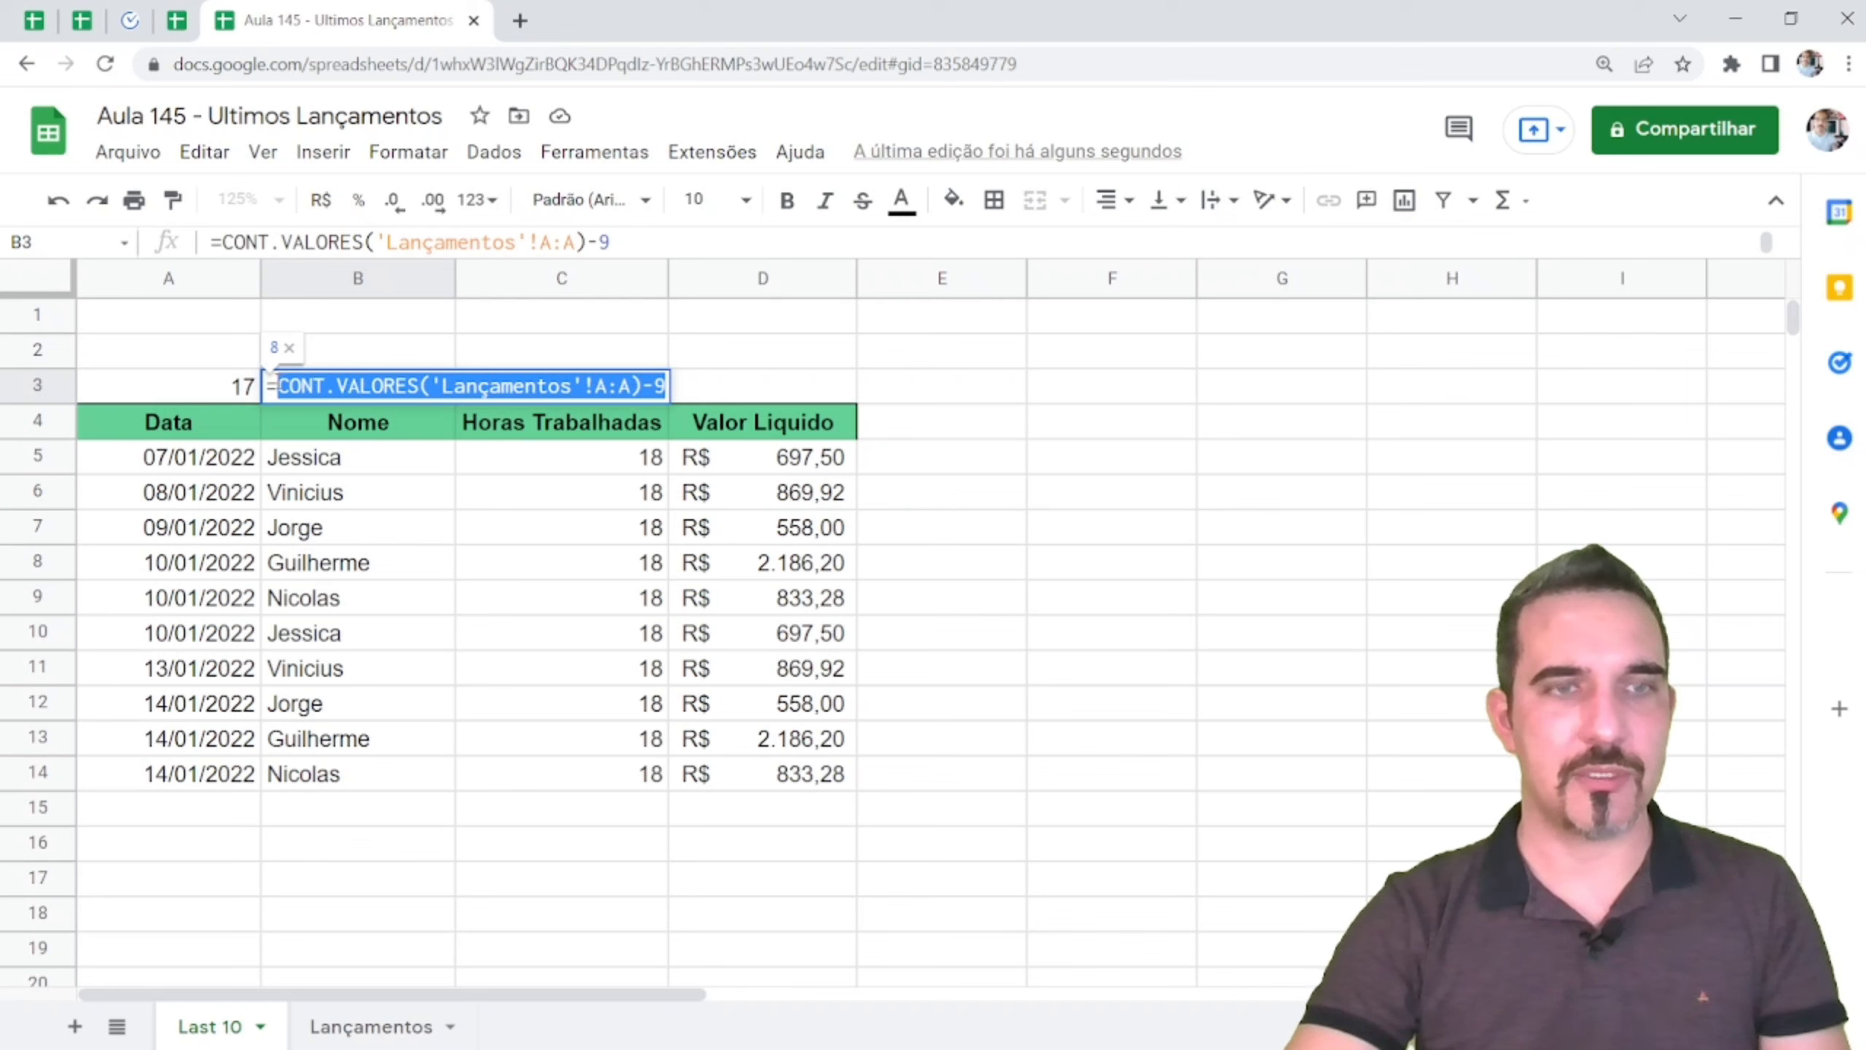
pyautogui.click(191, 455)
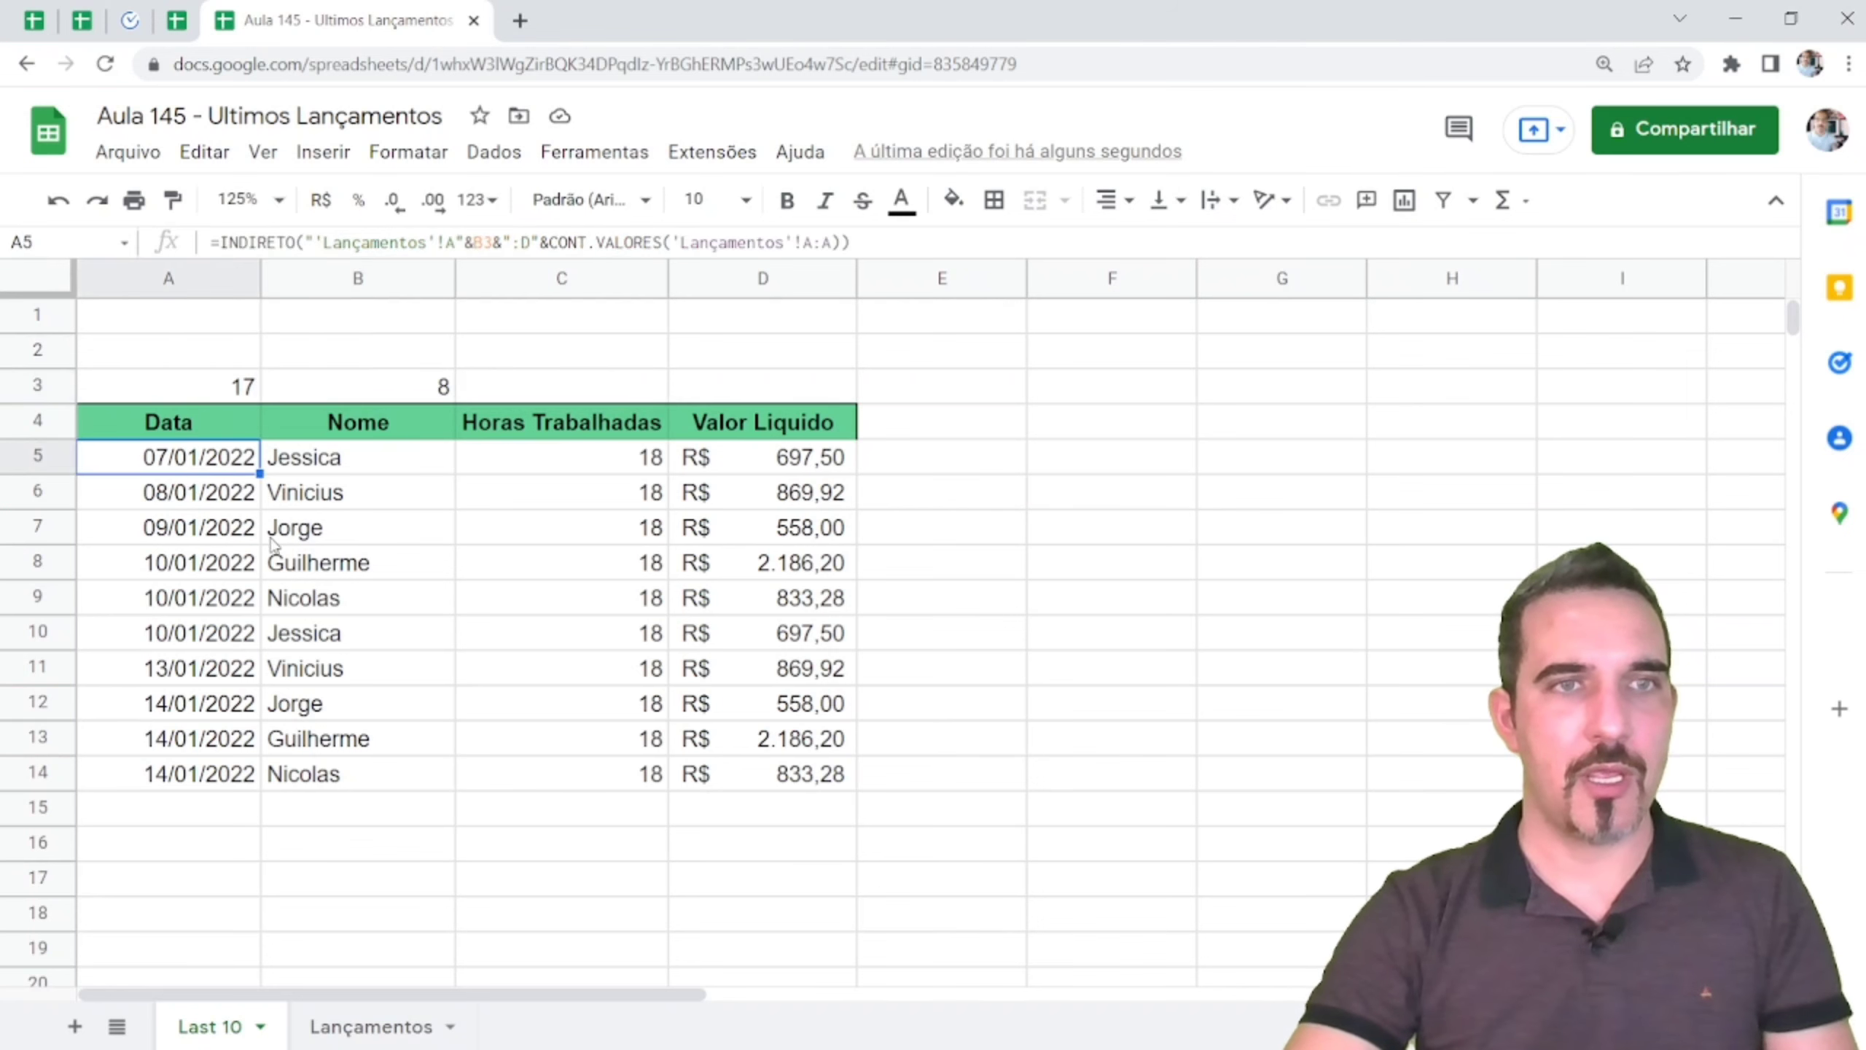
pyautogui.press('F2')
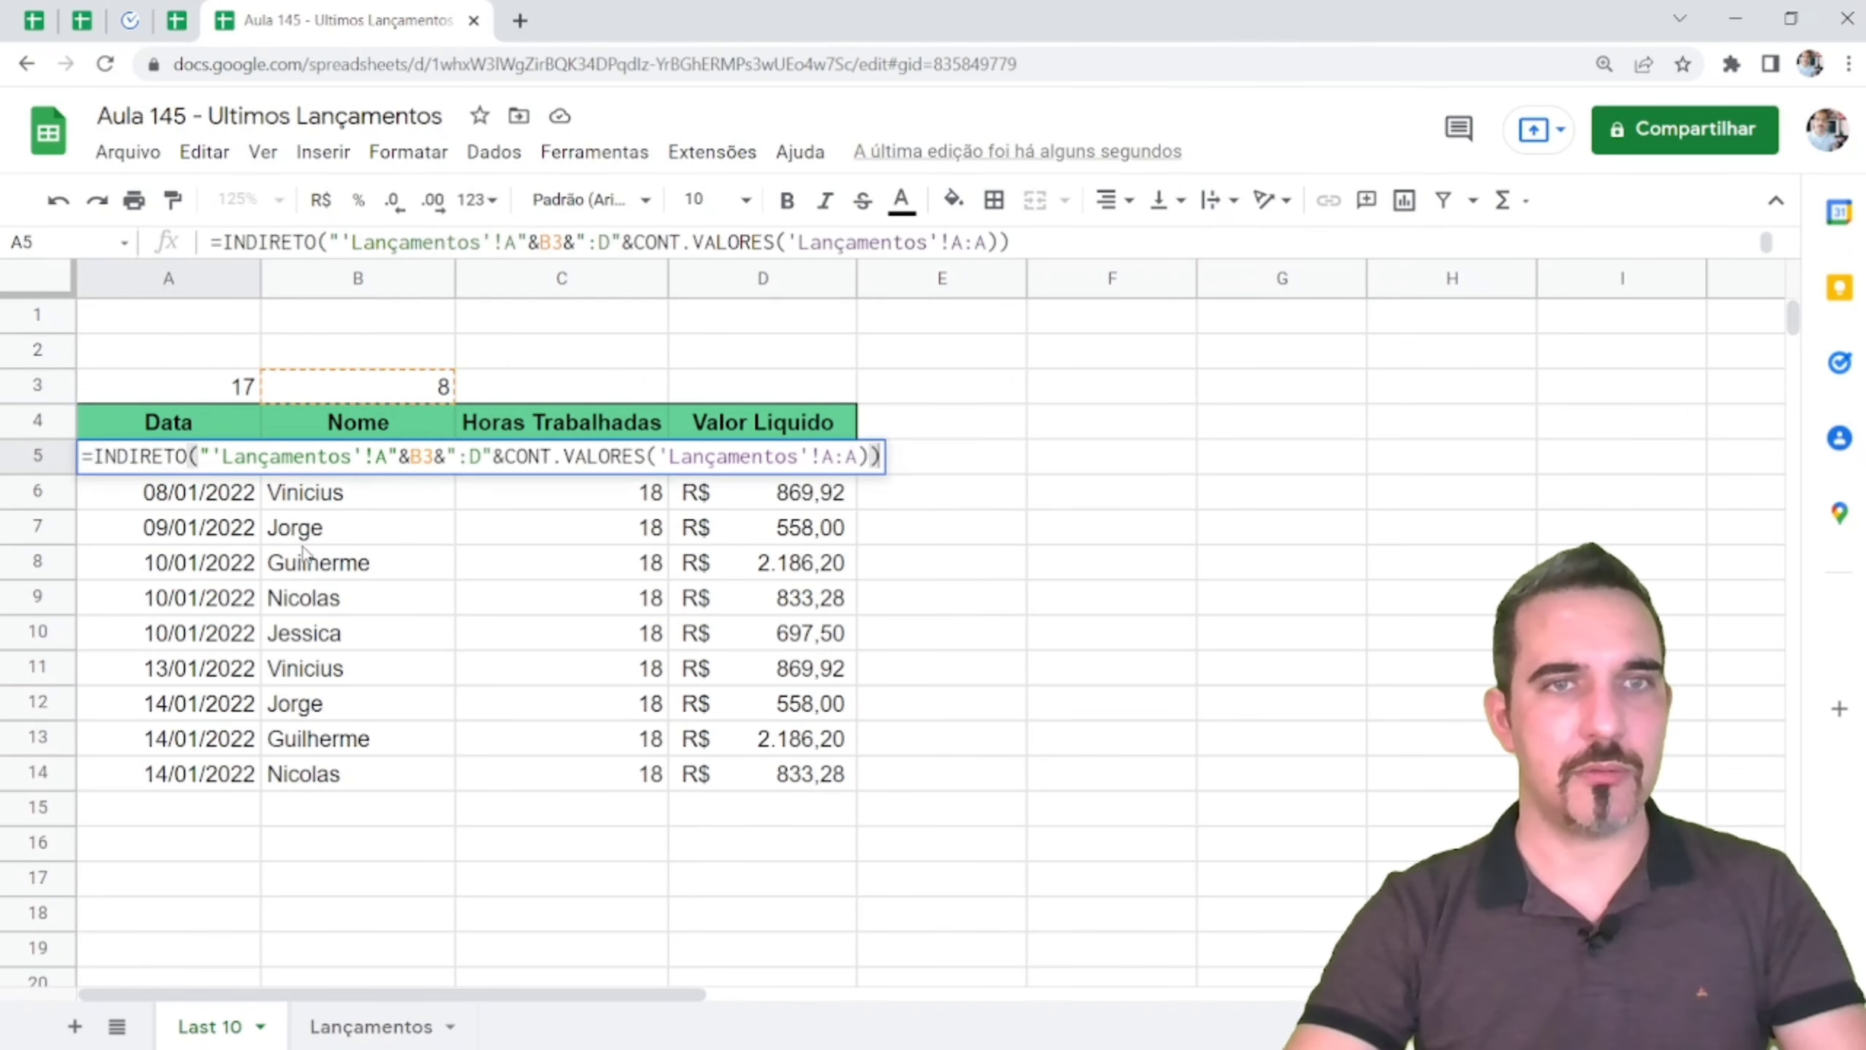
pyautogui.doubleClick(428, 456)
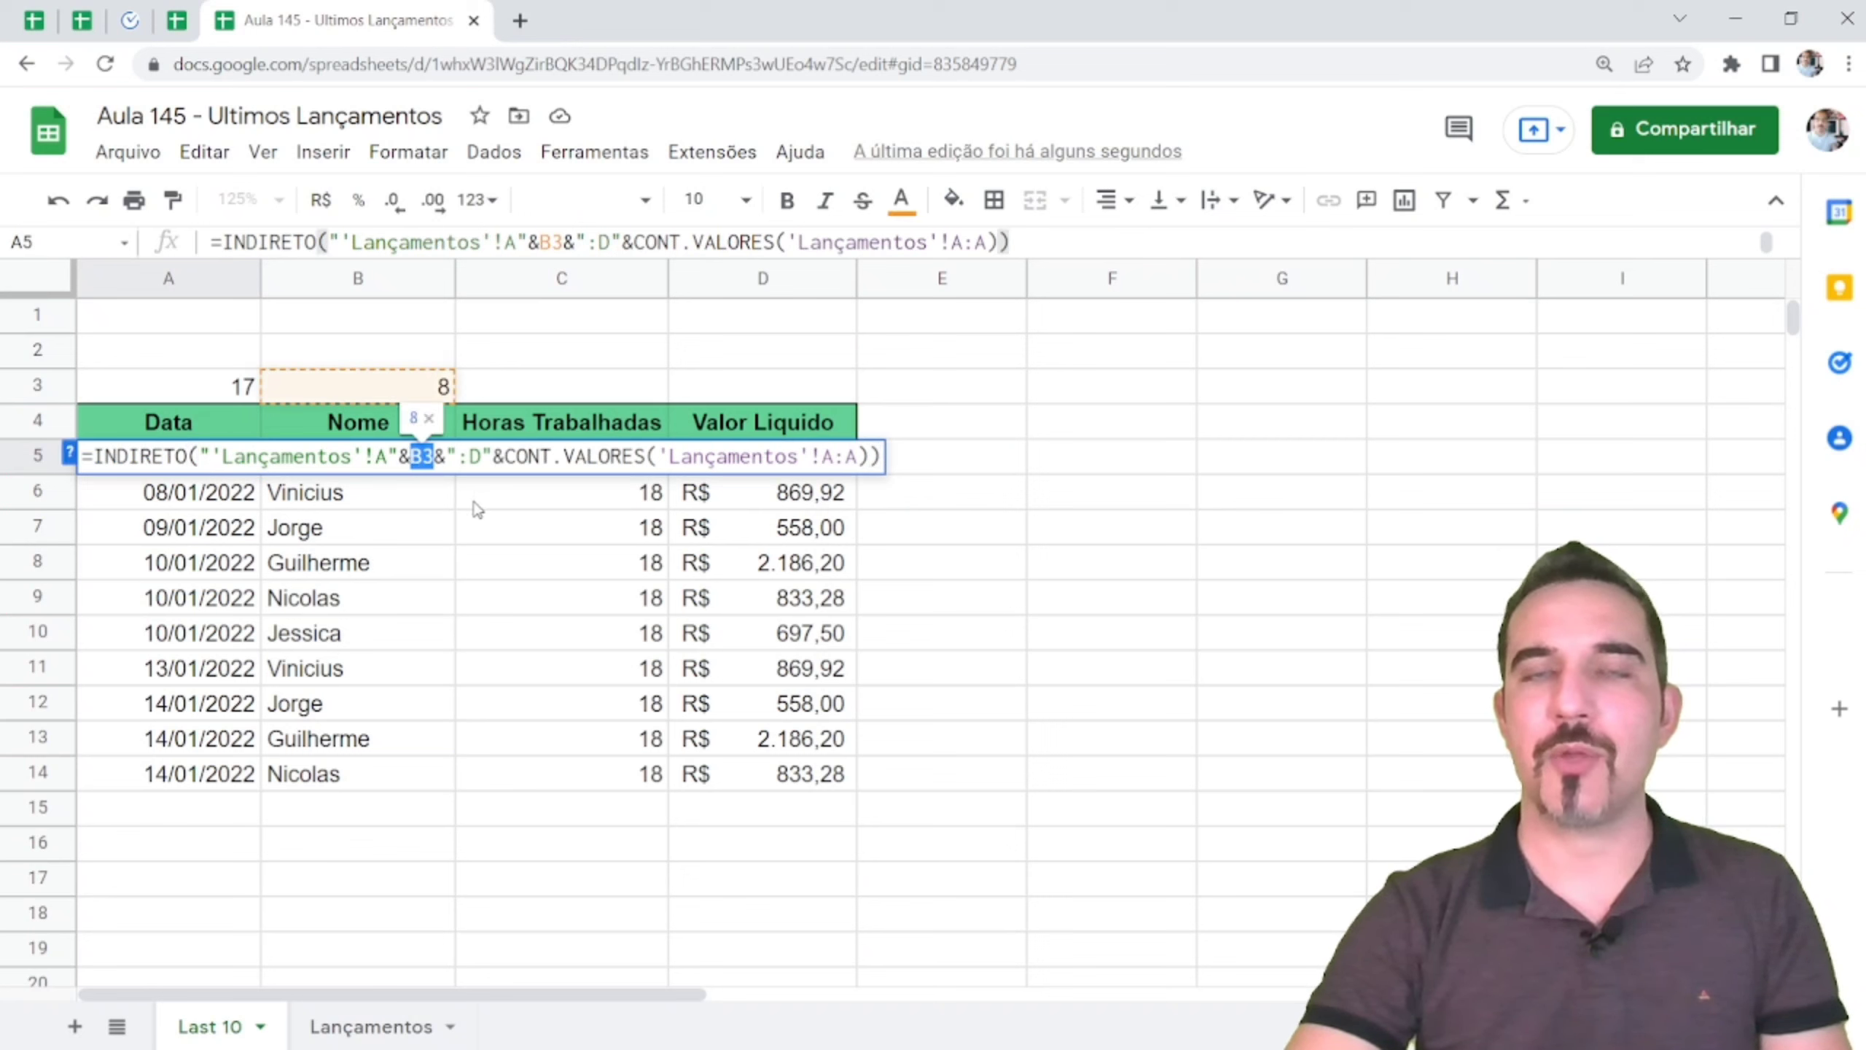
pyautogui.hotkey('ctrl', 'v')
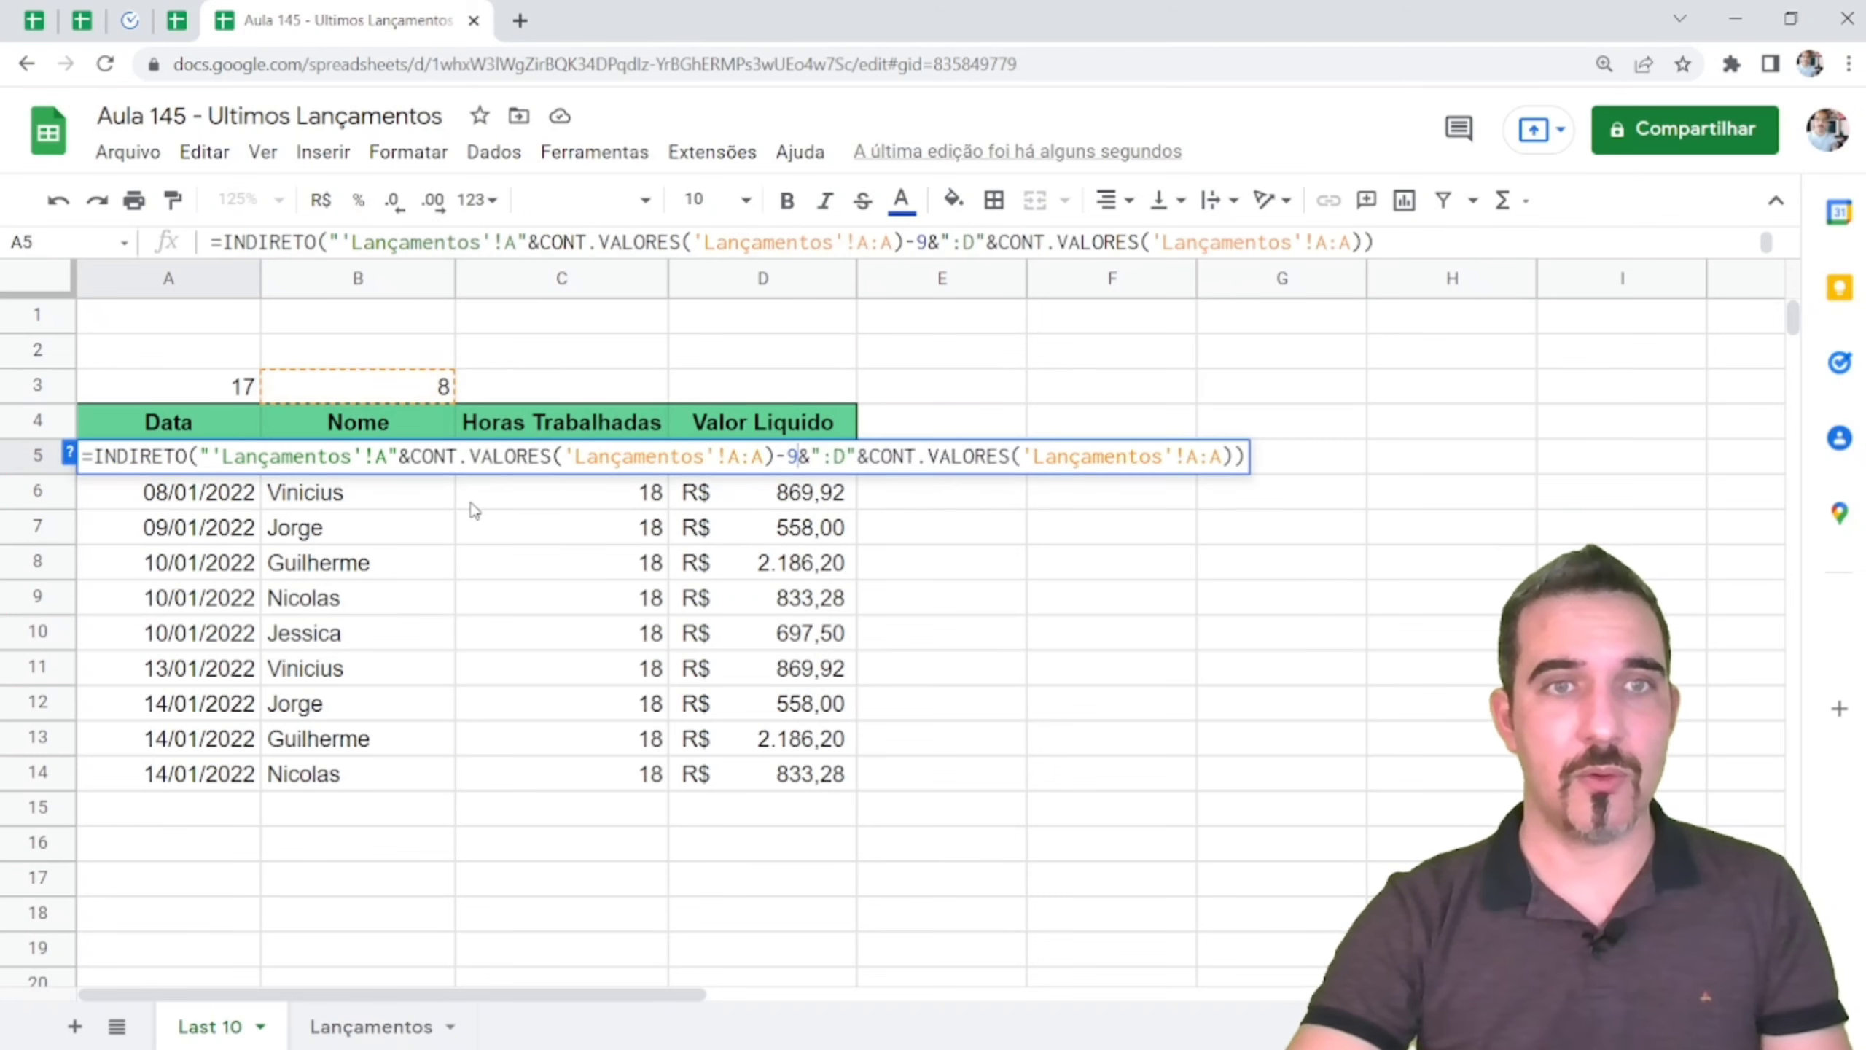
pyautogui.press('Return')
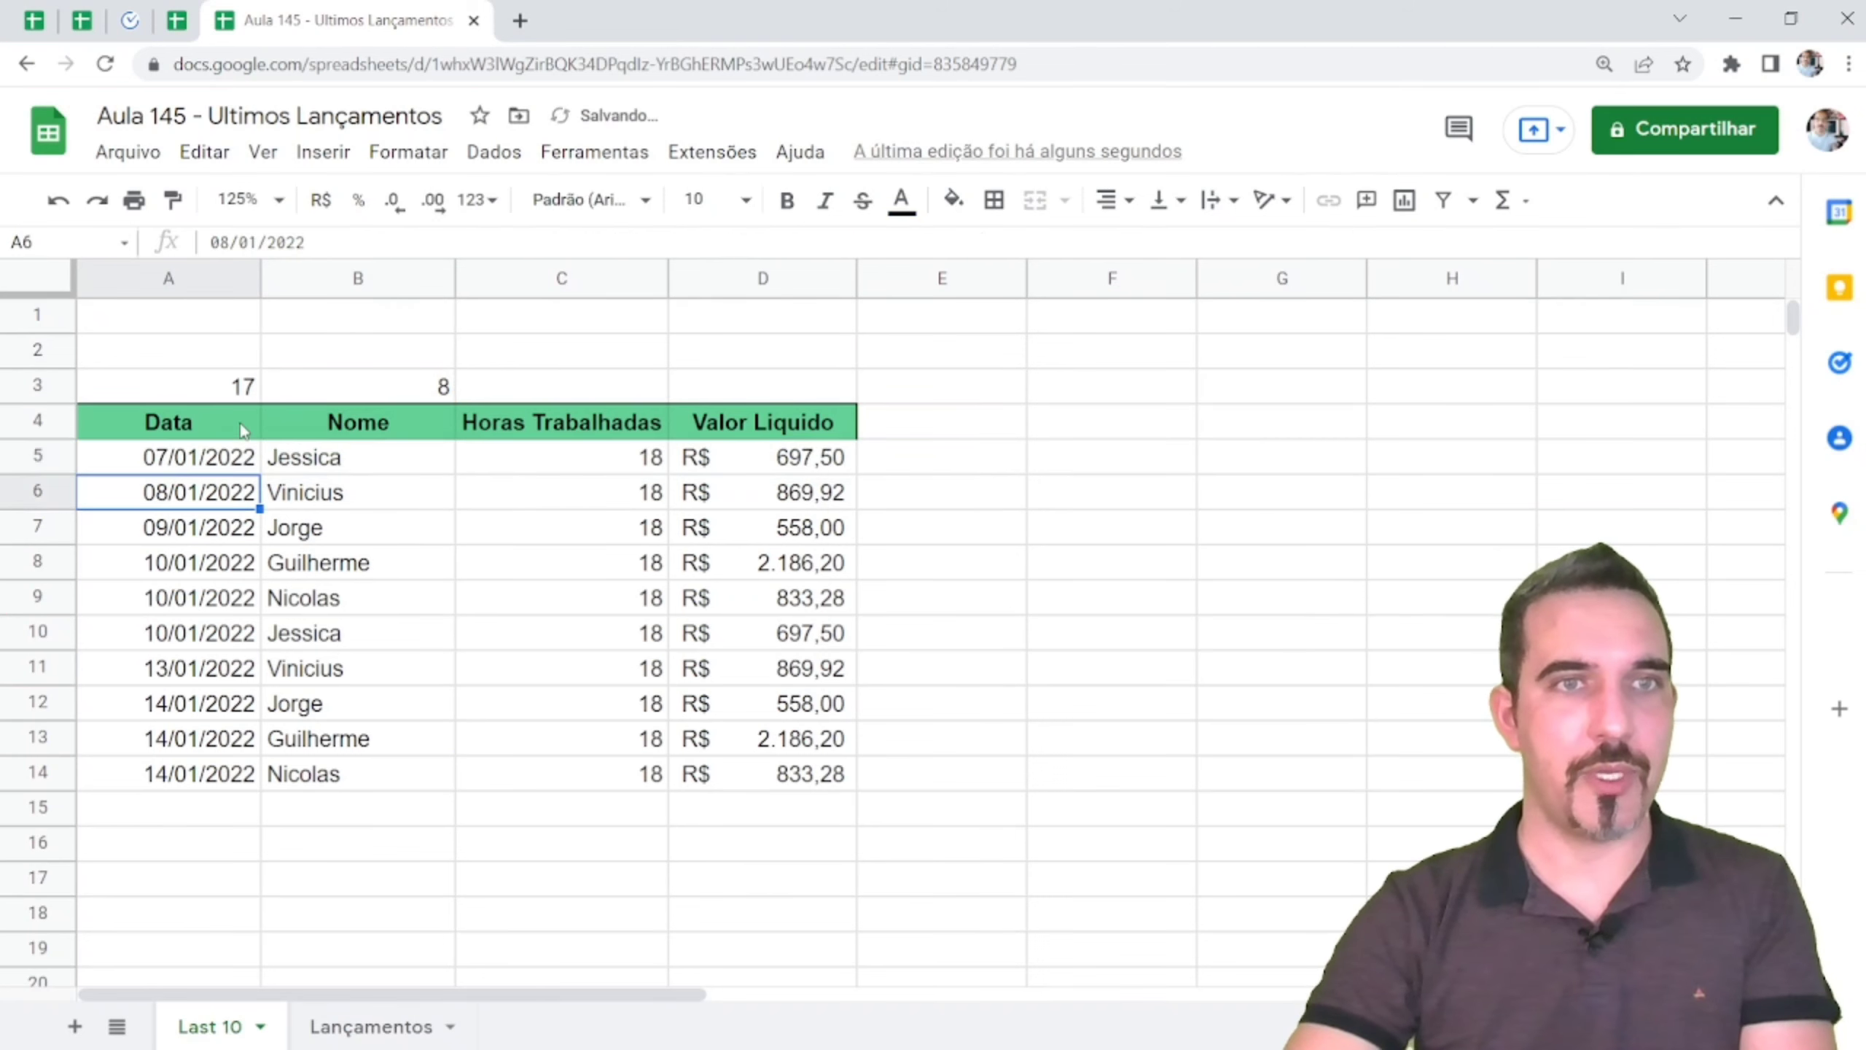
# - Clear the helper formulas in cells A3:B3 of the Last 10 sheet
pyautogui.click(245, 462)
pyautogui.moveTo(248, 387); pyautogui.dragTo(352, 387)
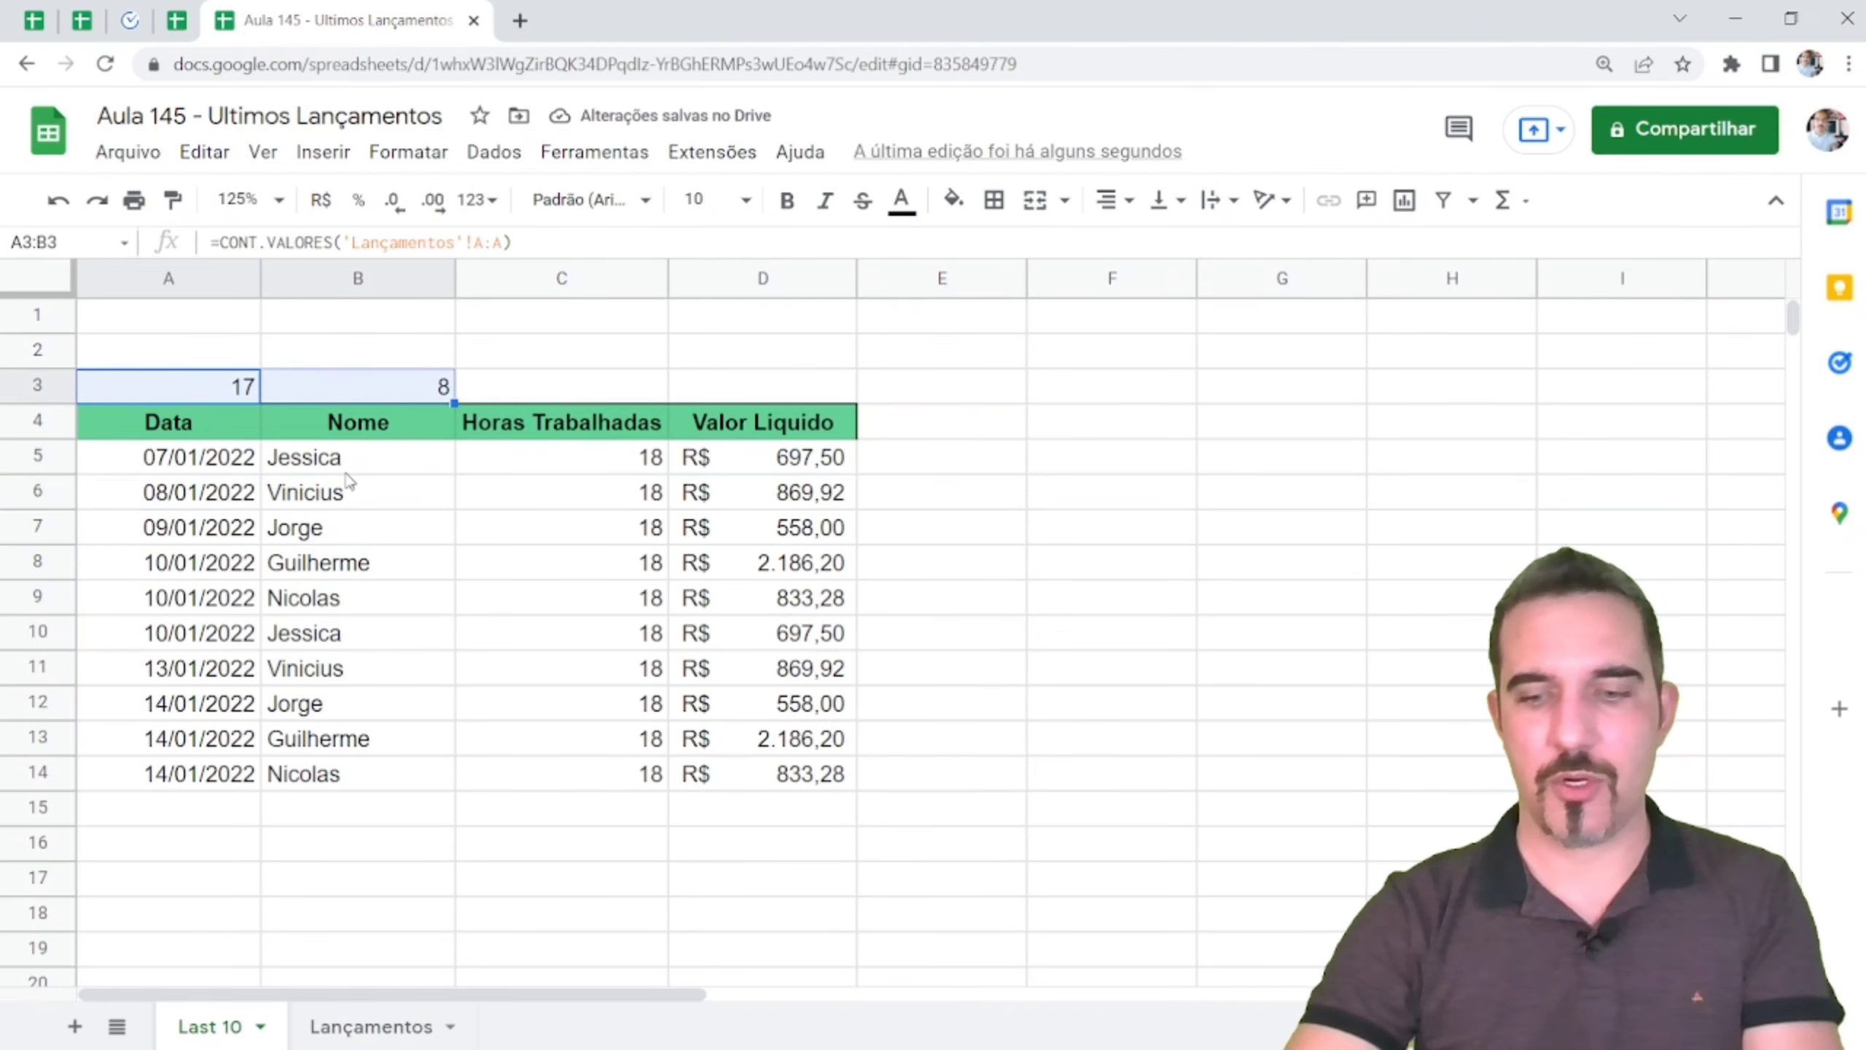
pyautogui.press('Delete')
pyautogui.moveTo(220, 457); pyautogui.dragTo(536, 713)
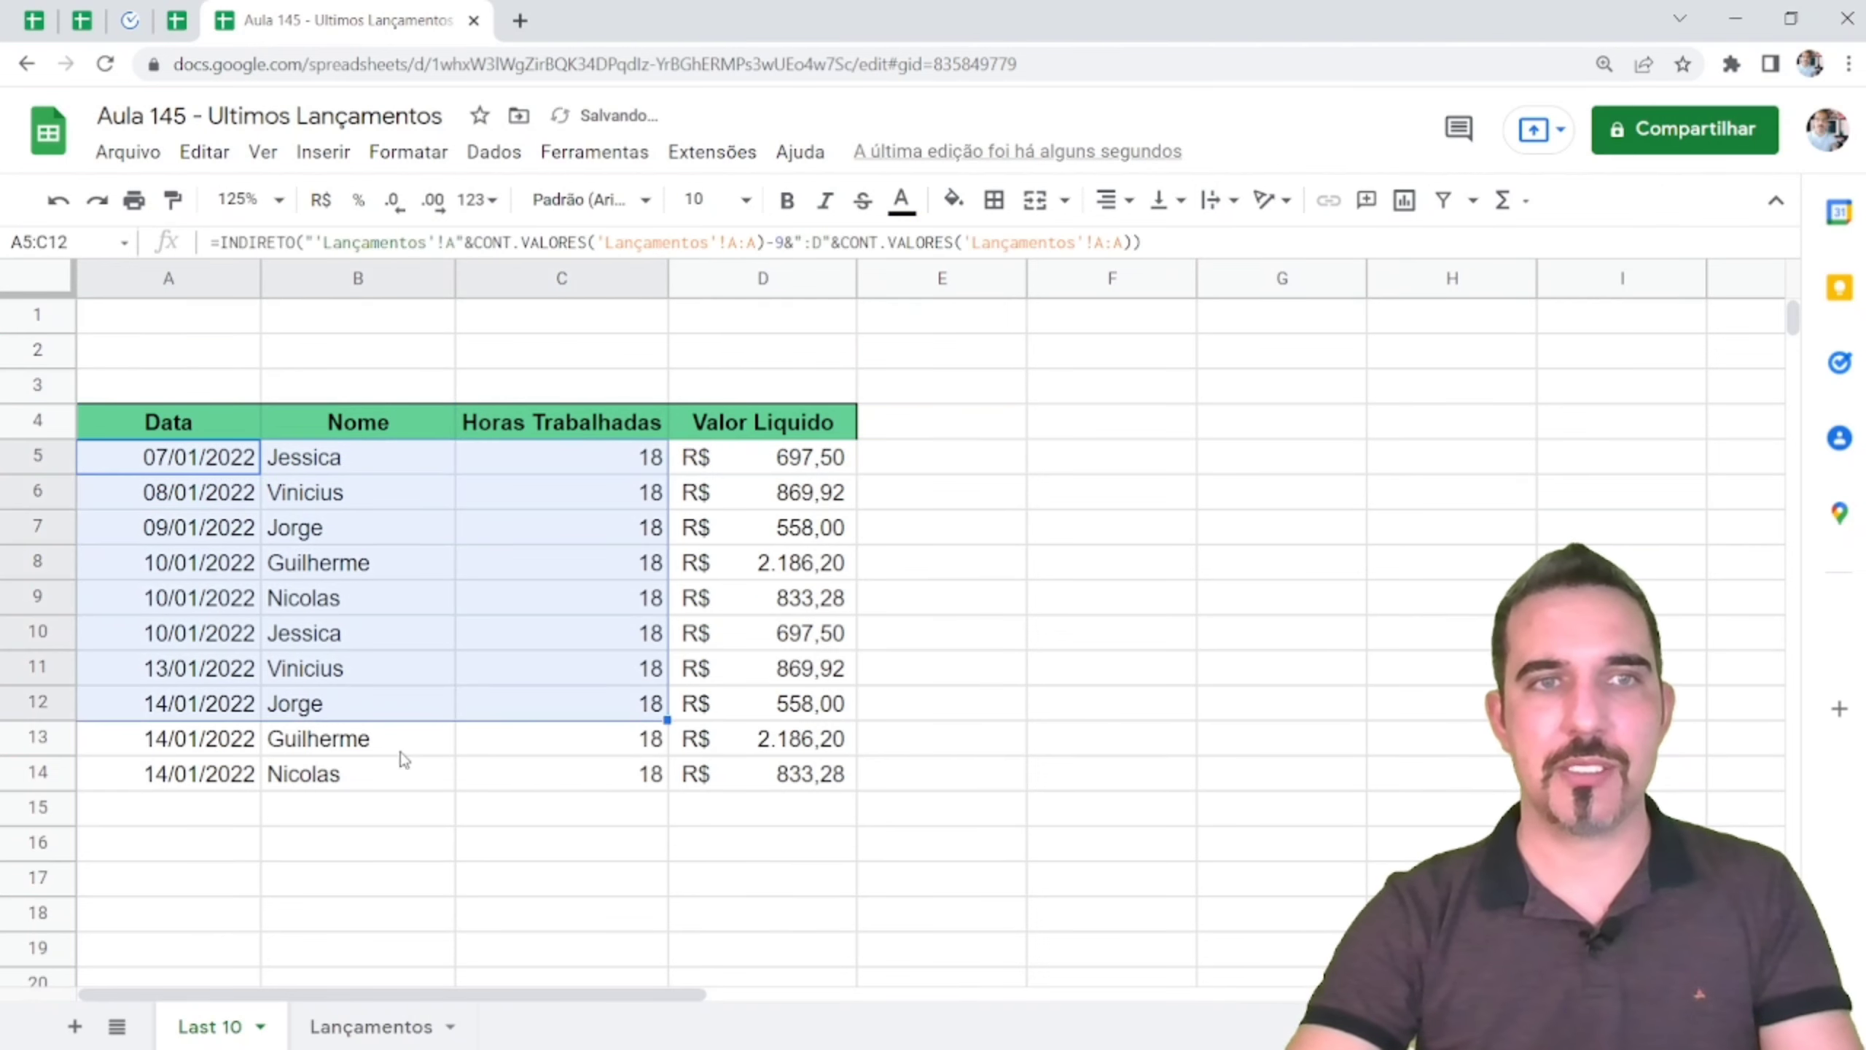
# - Delete rows 1 to 3 above the header row of the Last 10 sheet
pyautogui.moveTo(53, 386); pyautogui.dragTo(37, 317)
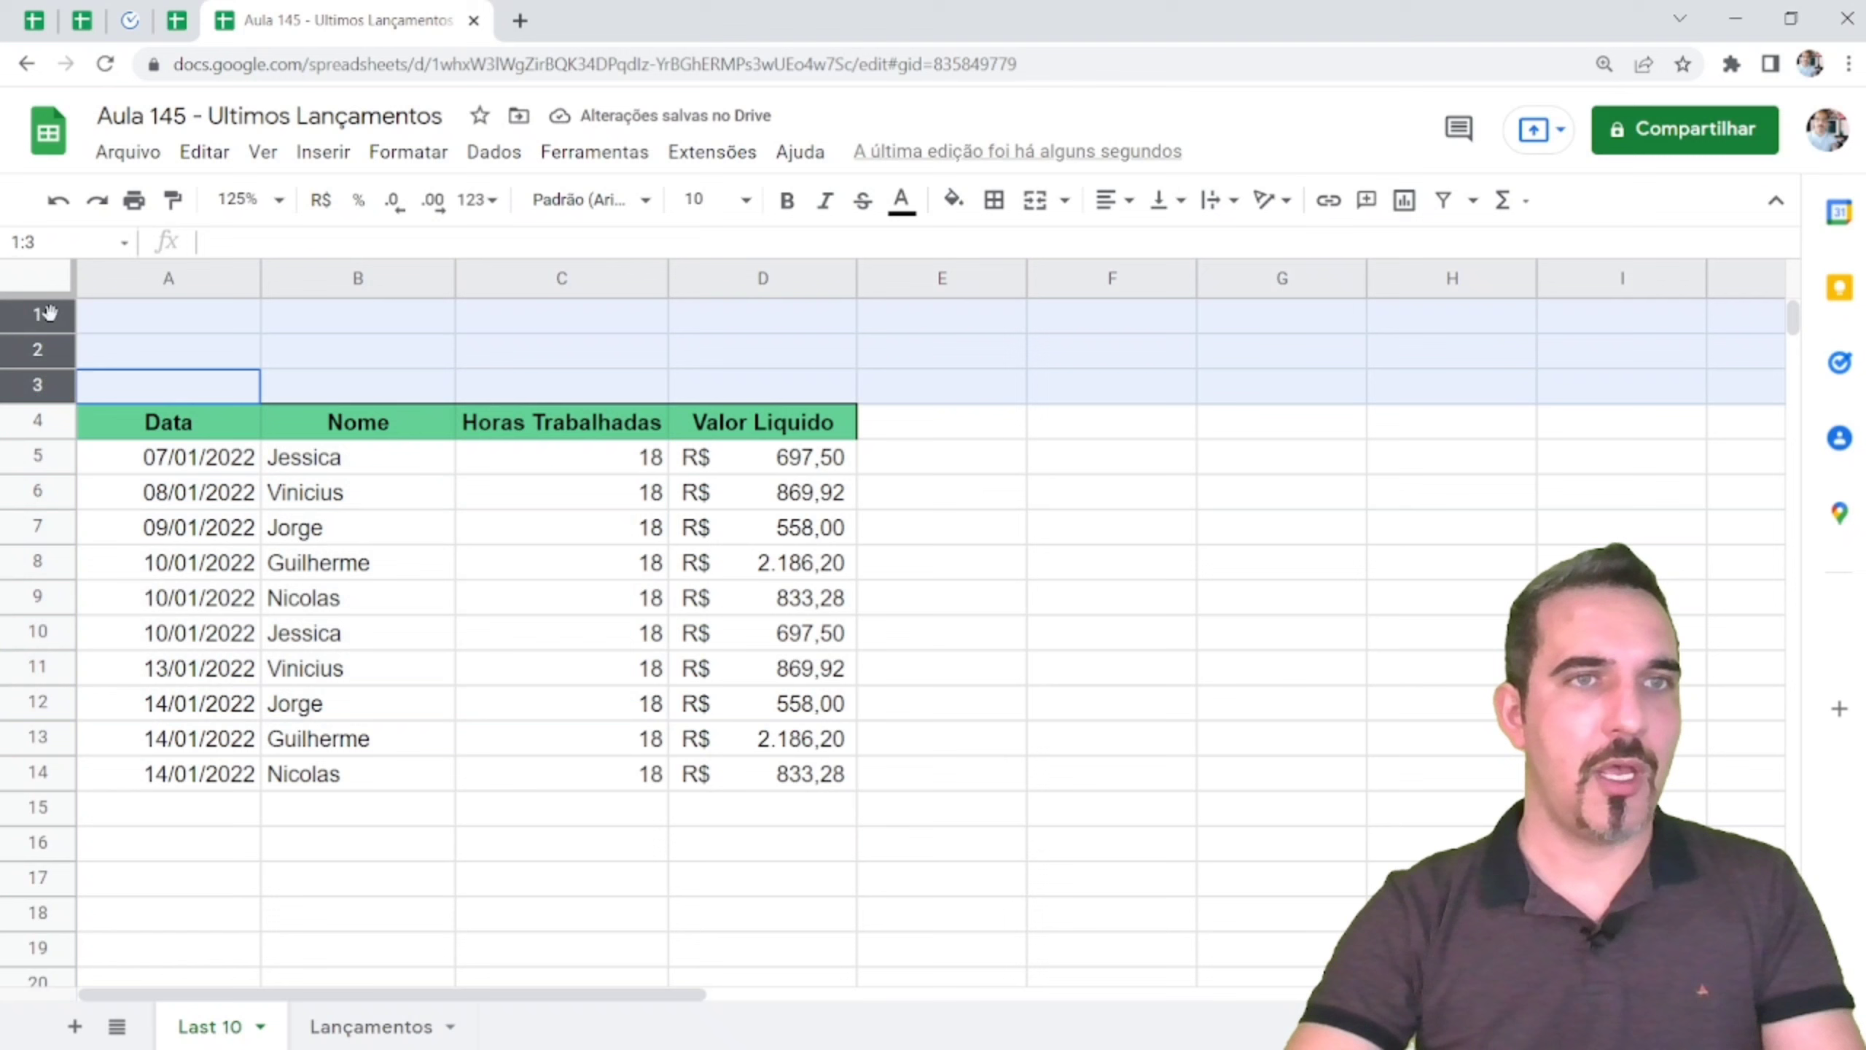
pyautogui.rightClick(38, 350)
pyautogui.click(121, 663)
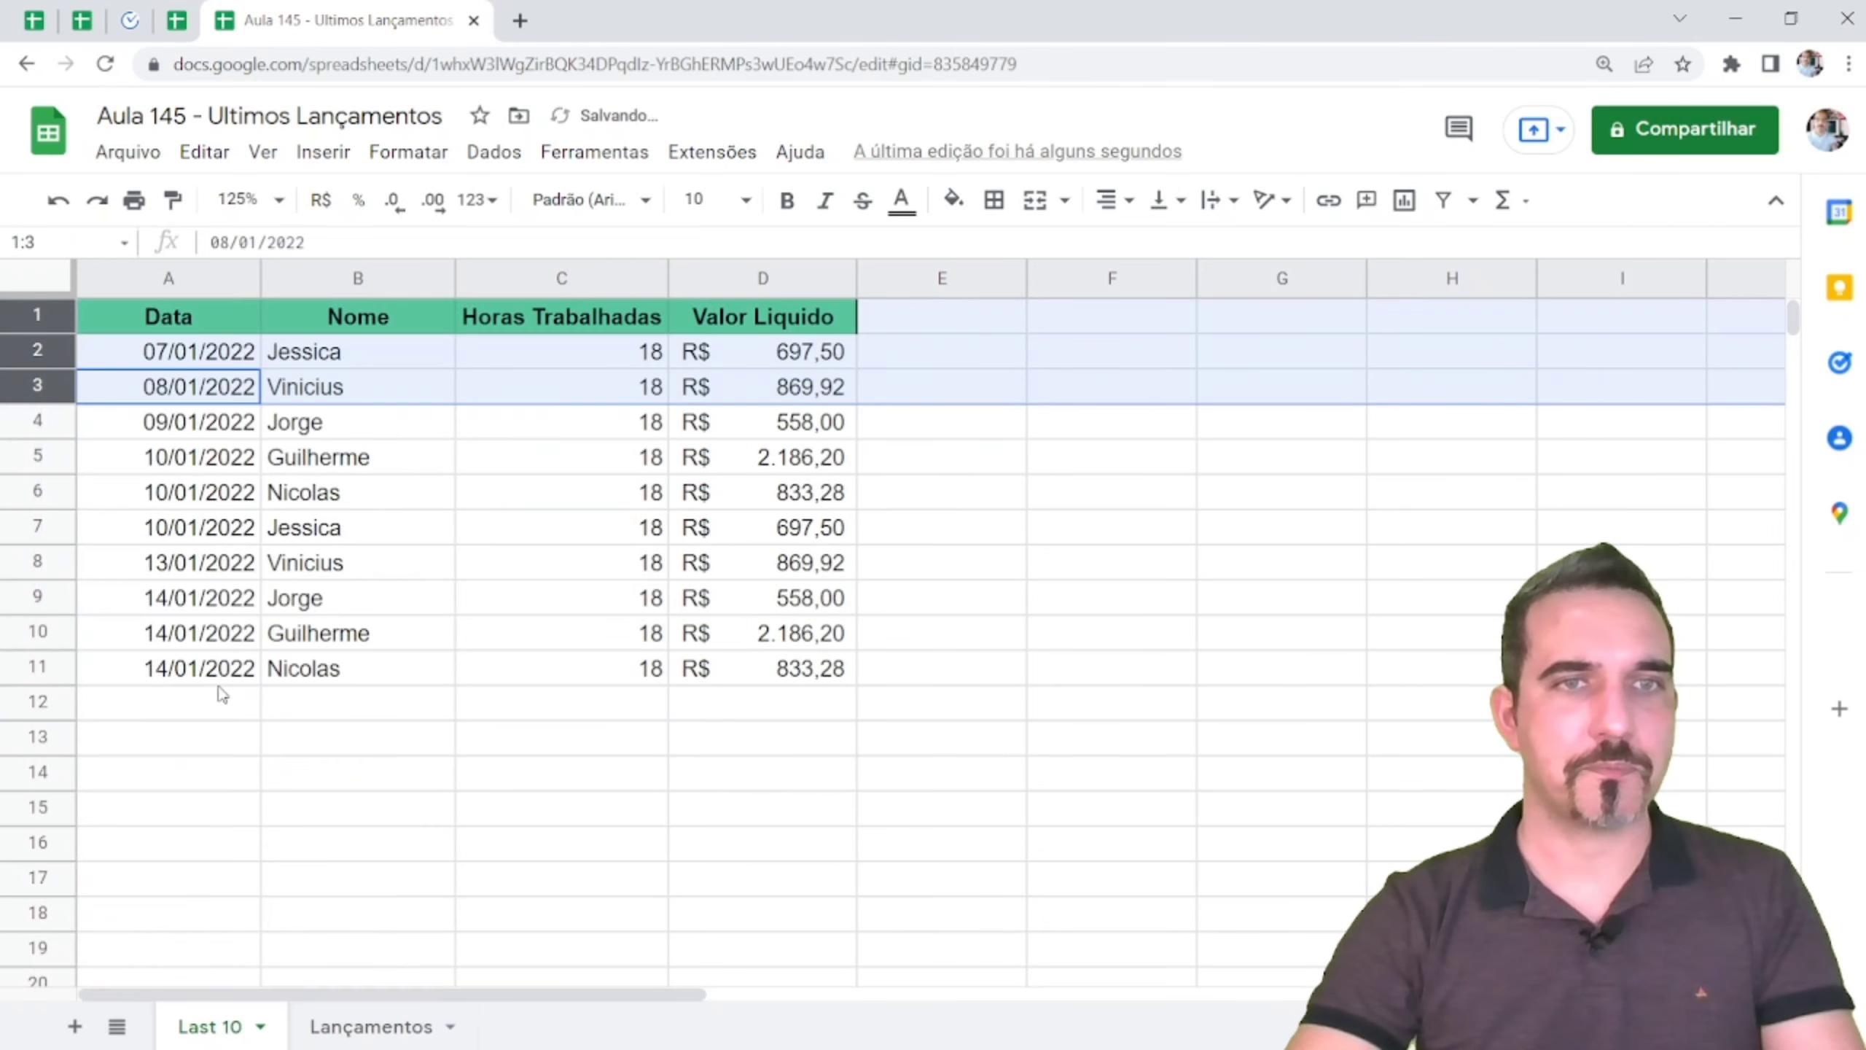
pyautogui.click(324, 575)
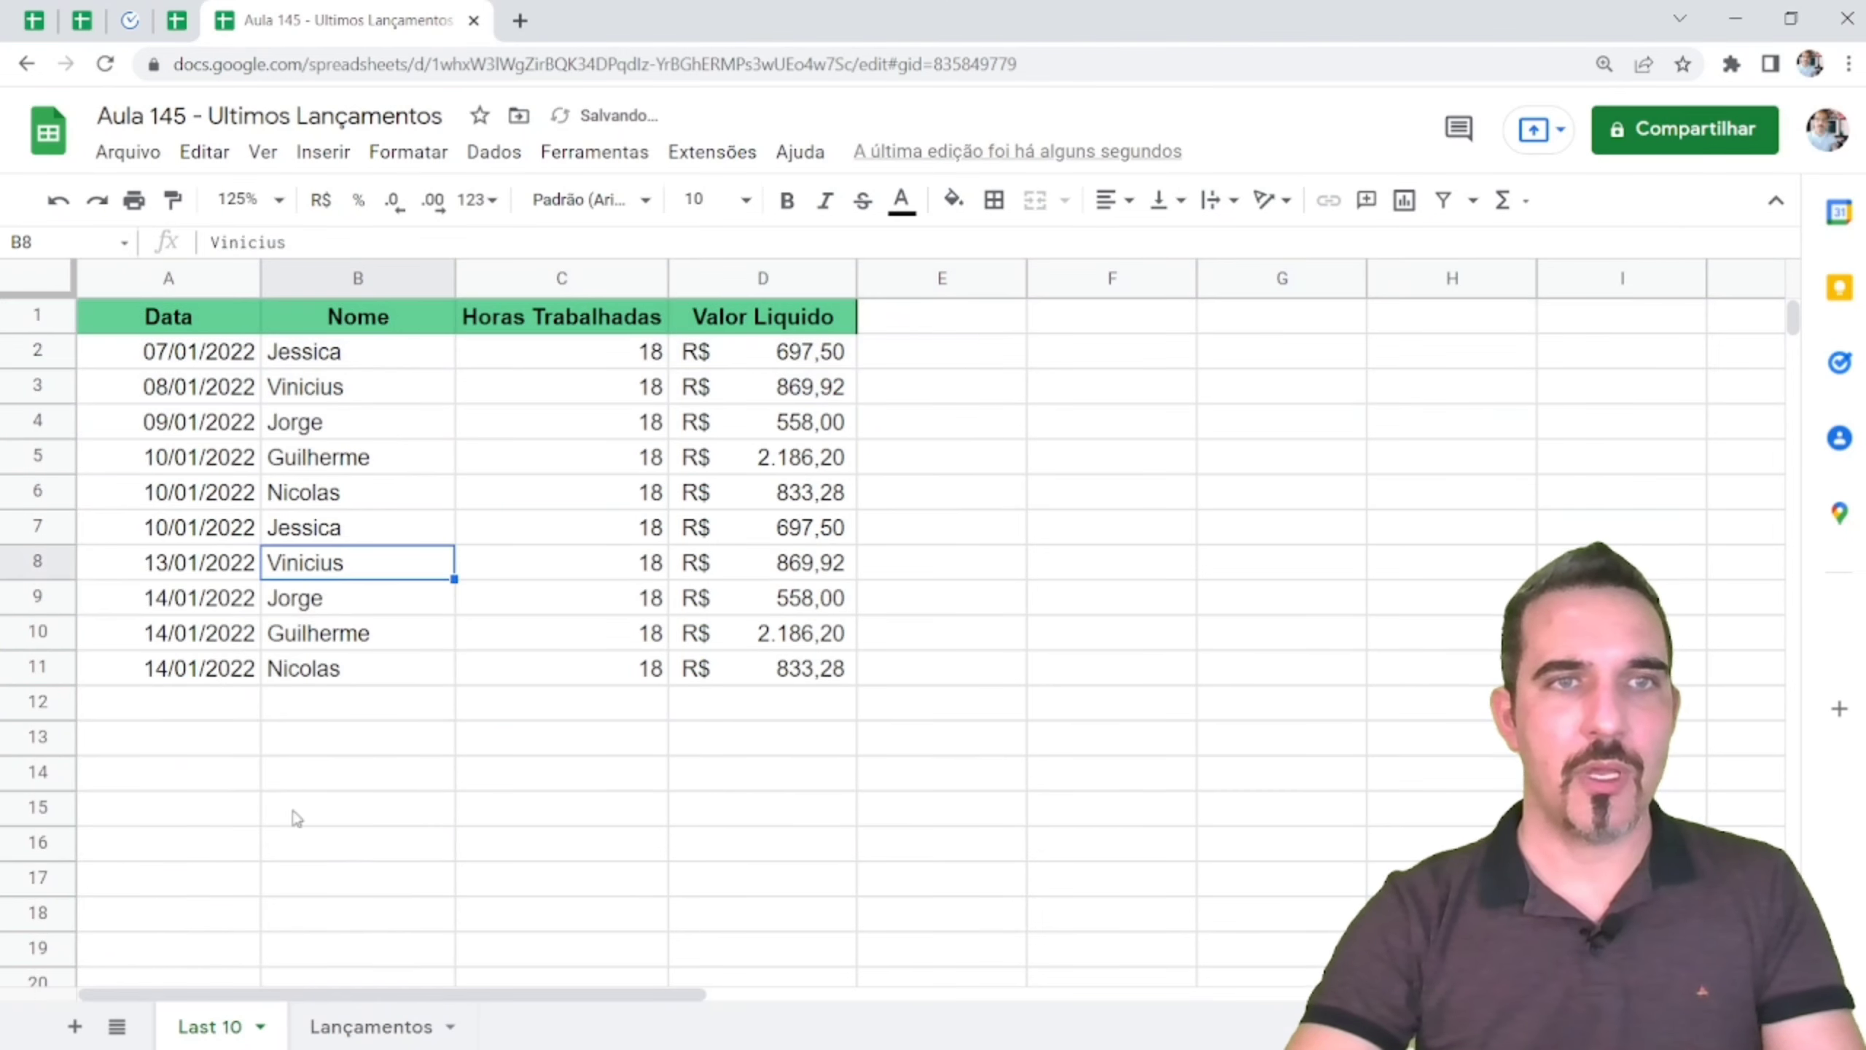
# - Copy the two entries in A10:D11 of the Lançamentos sheet and check the first entries listed on the Last 10 sheet
pyautogui.click(371, 1026)
pyautogui.click(161, 676)
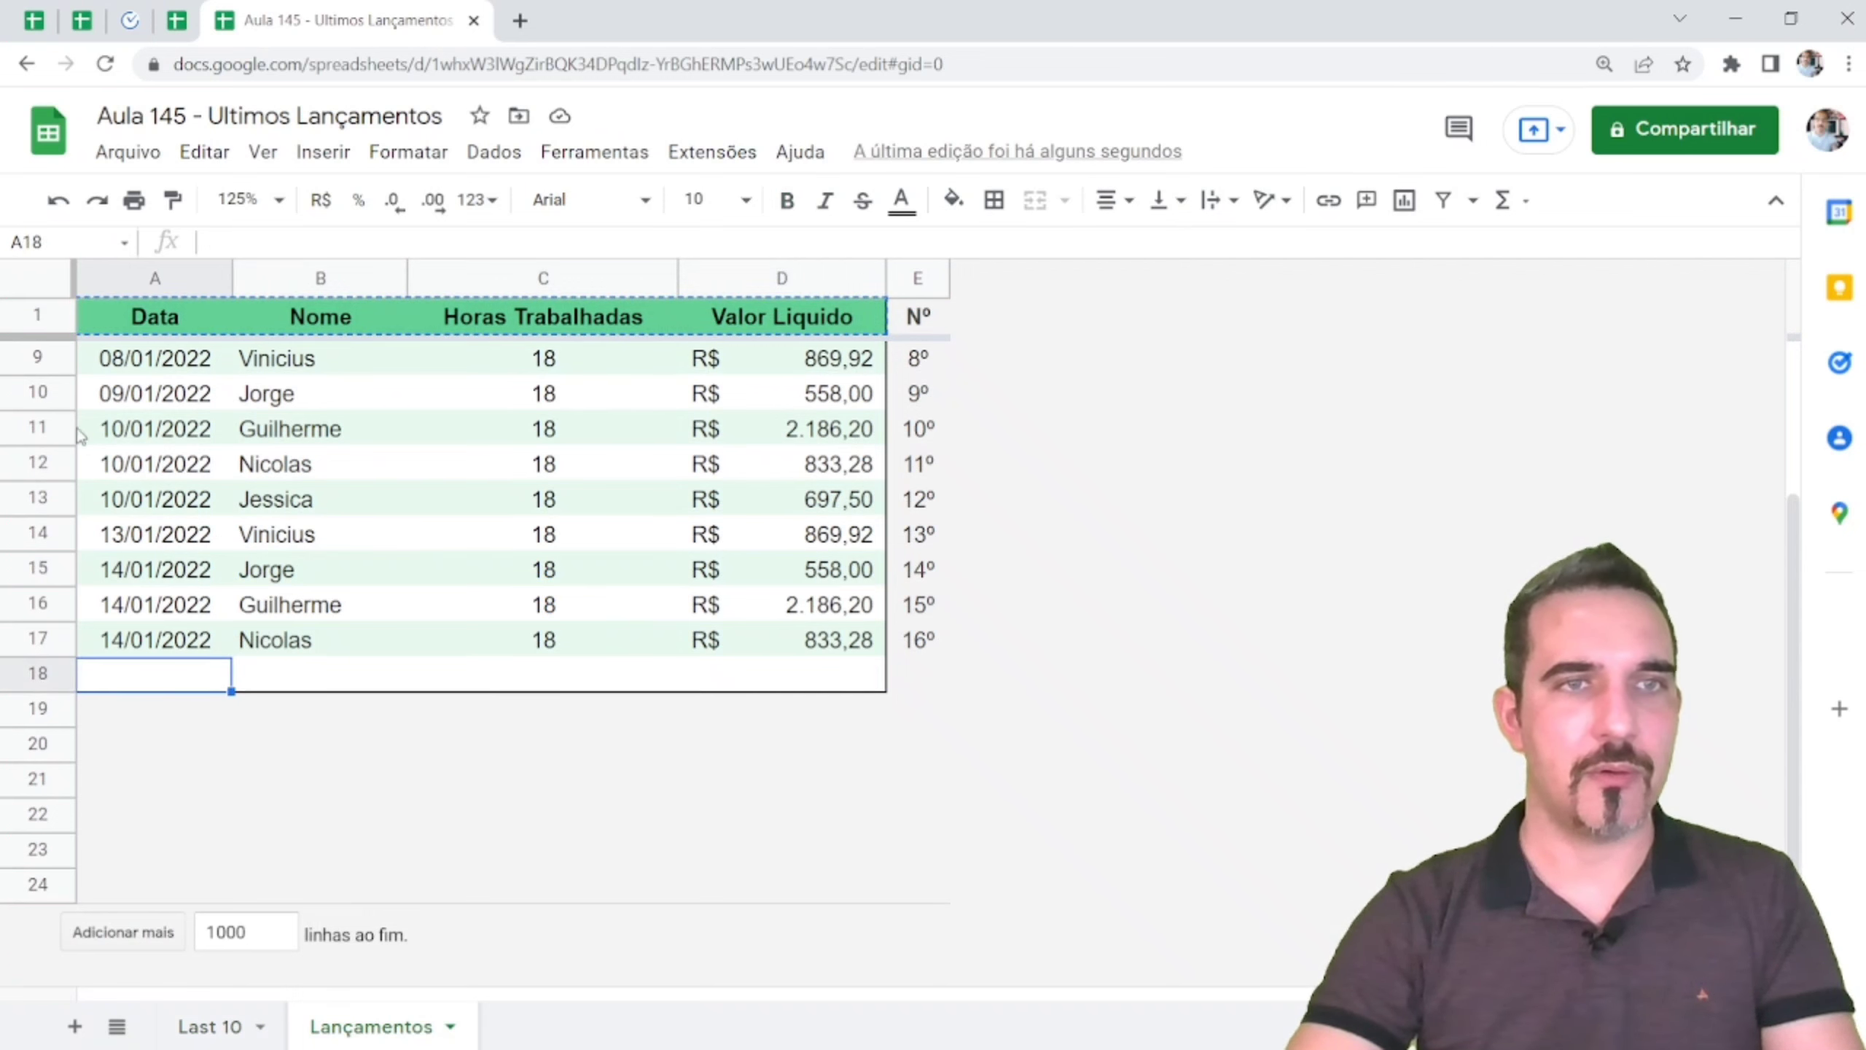
pyautogui.moveTo(117, 435); pyautogui.dragTo(778, 398)
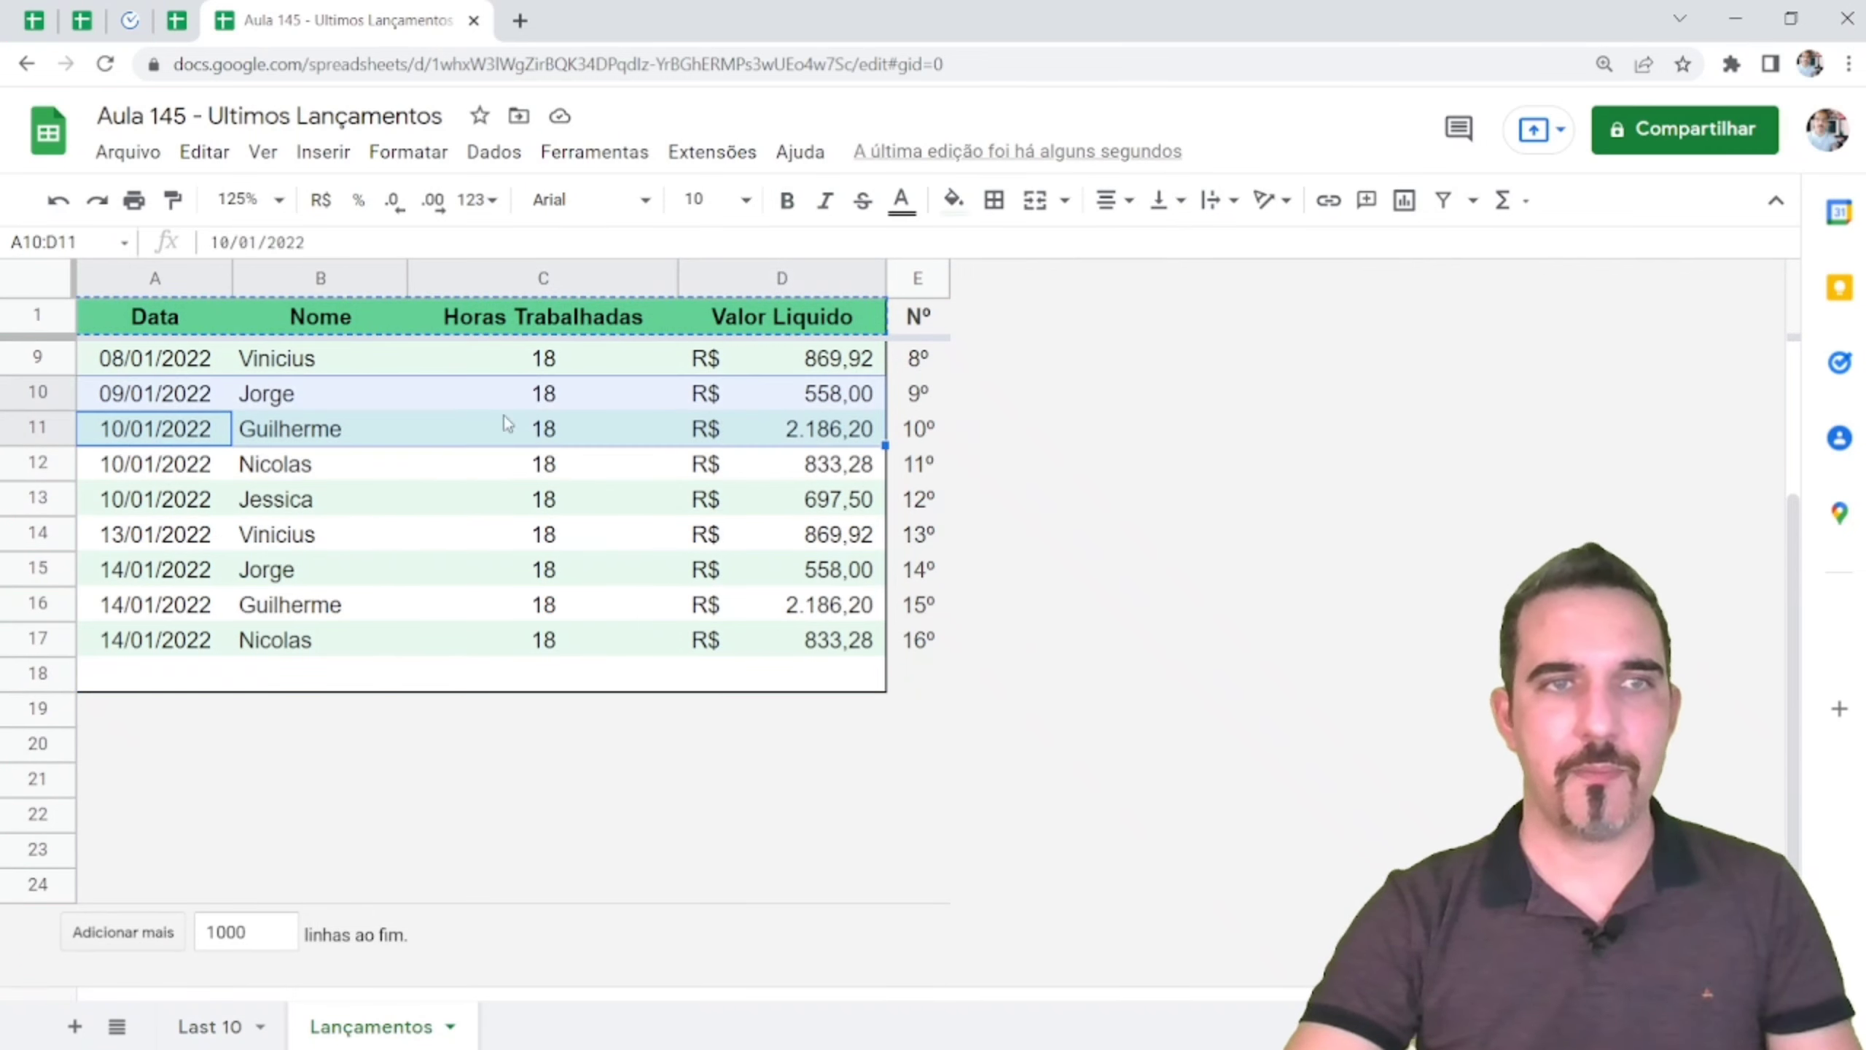
pyautogui.hotkey('ctrl', 'c')
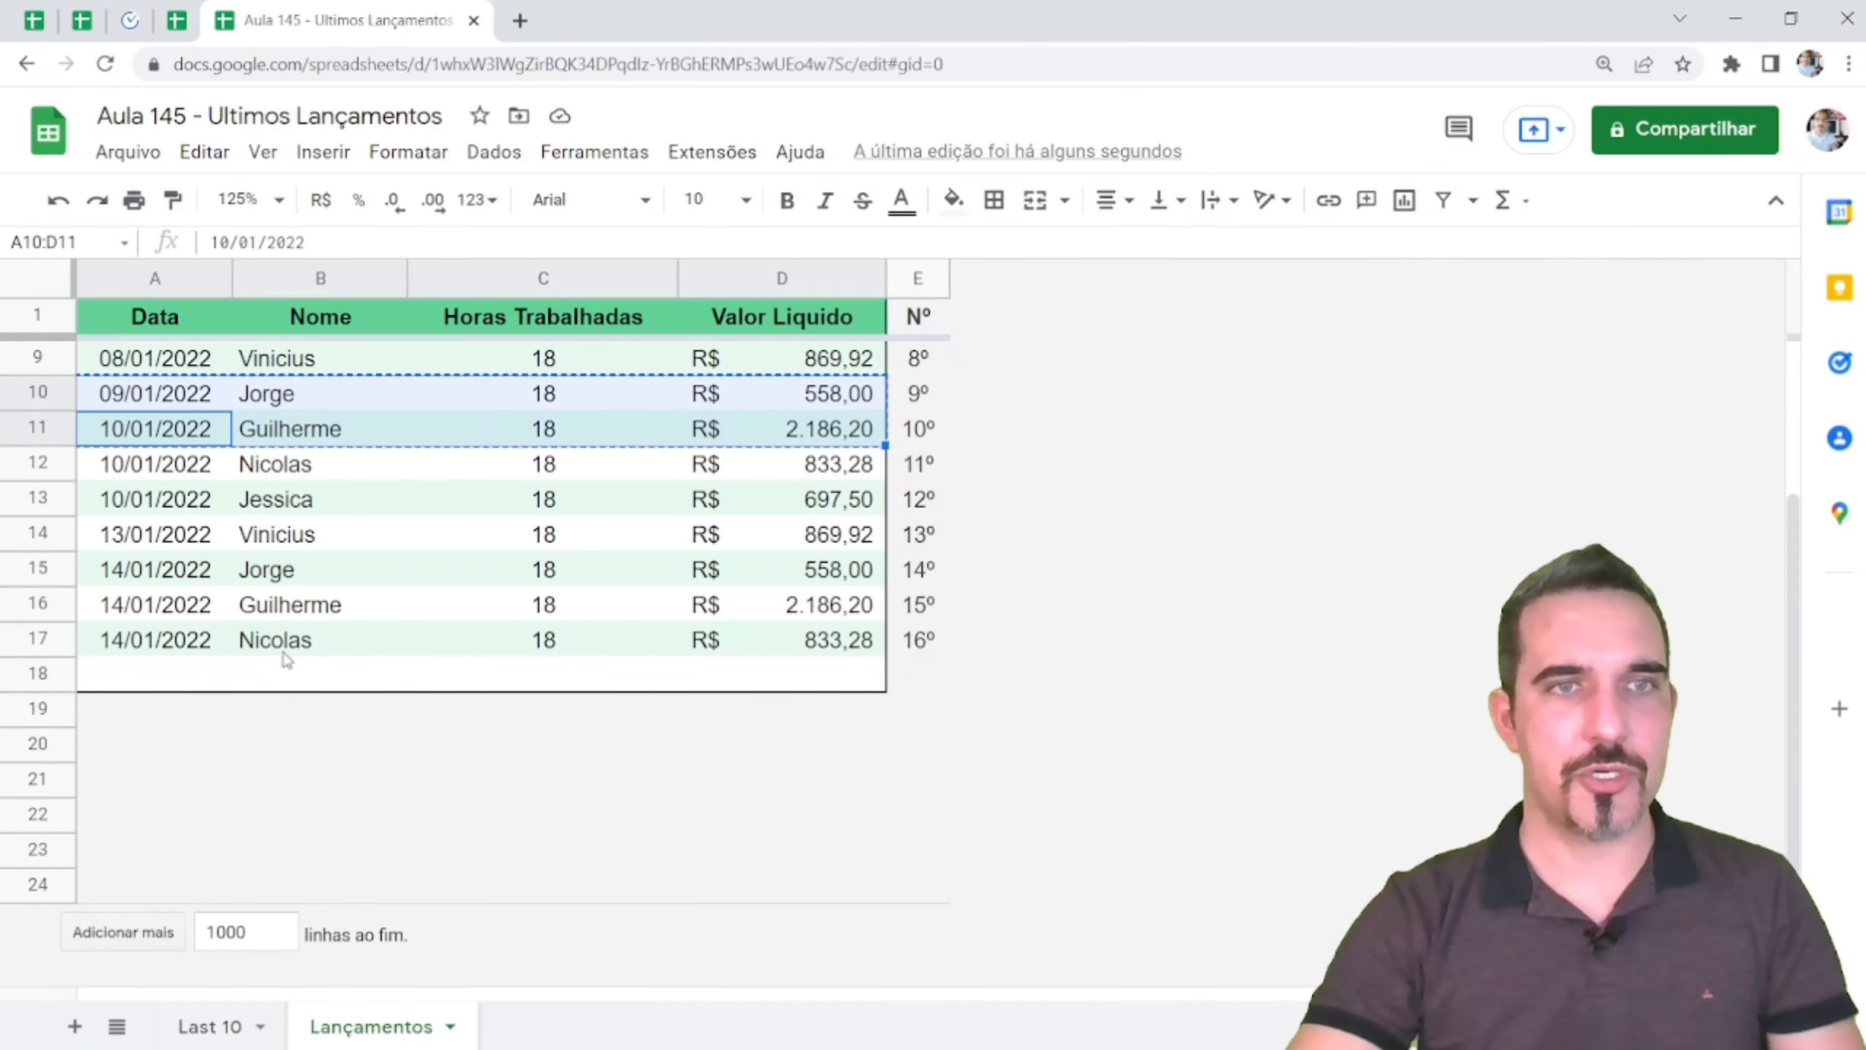
pyautogui.click(242, 1029)
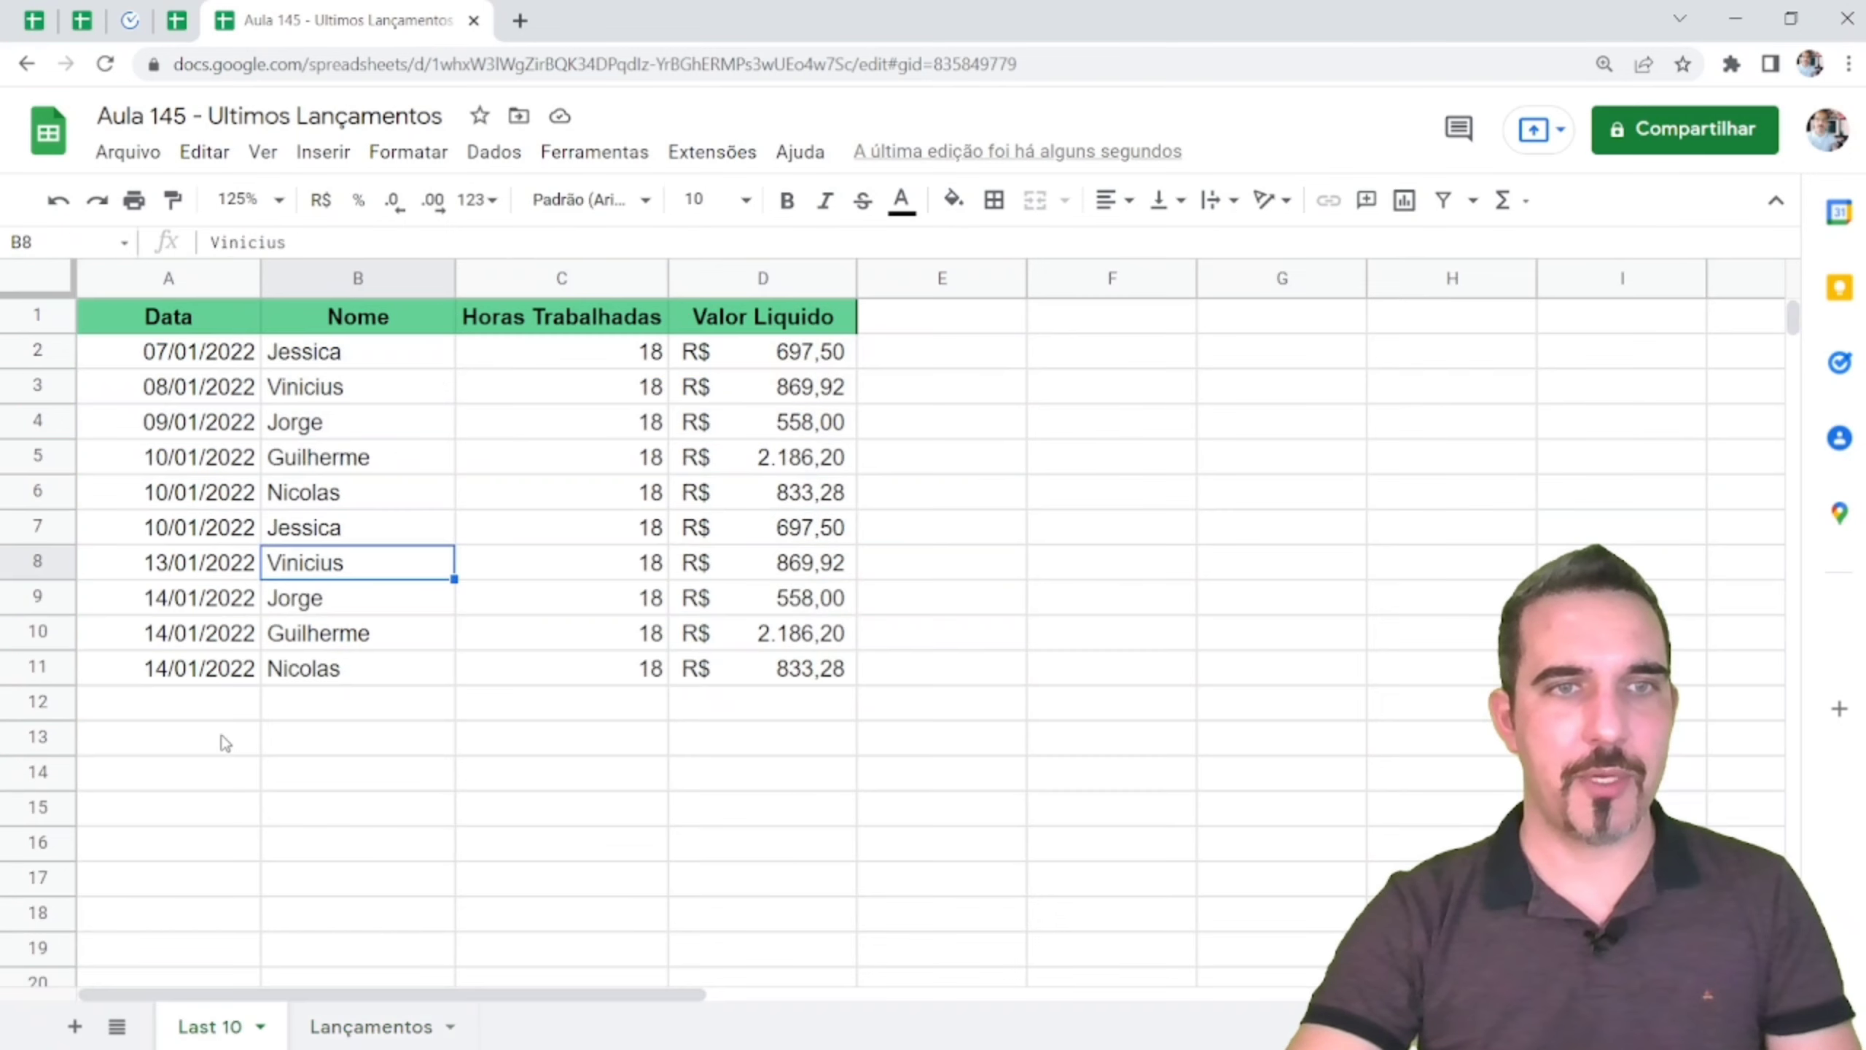
pyautogui.click(304, 702)
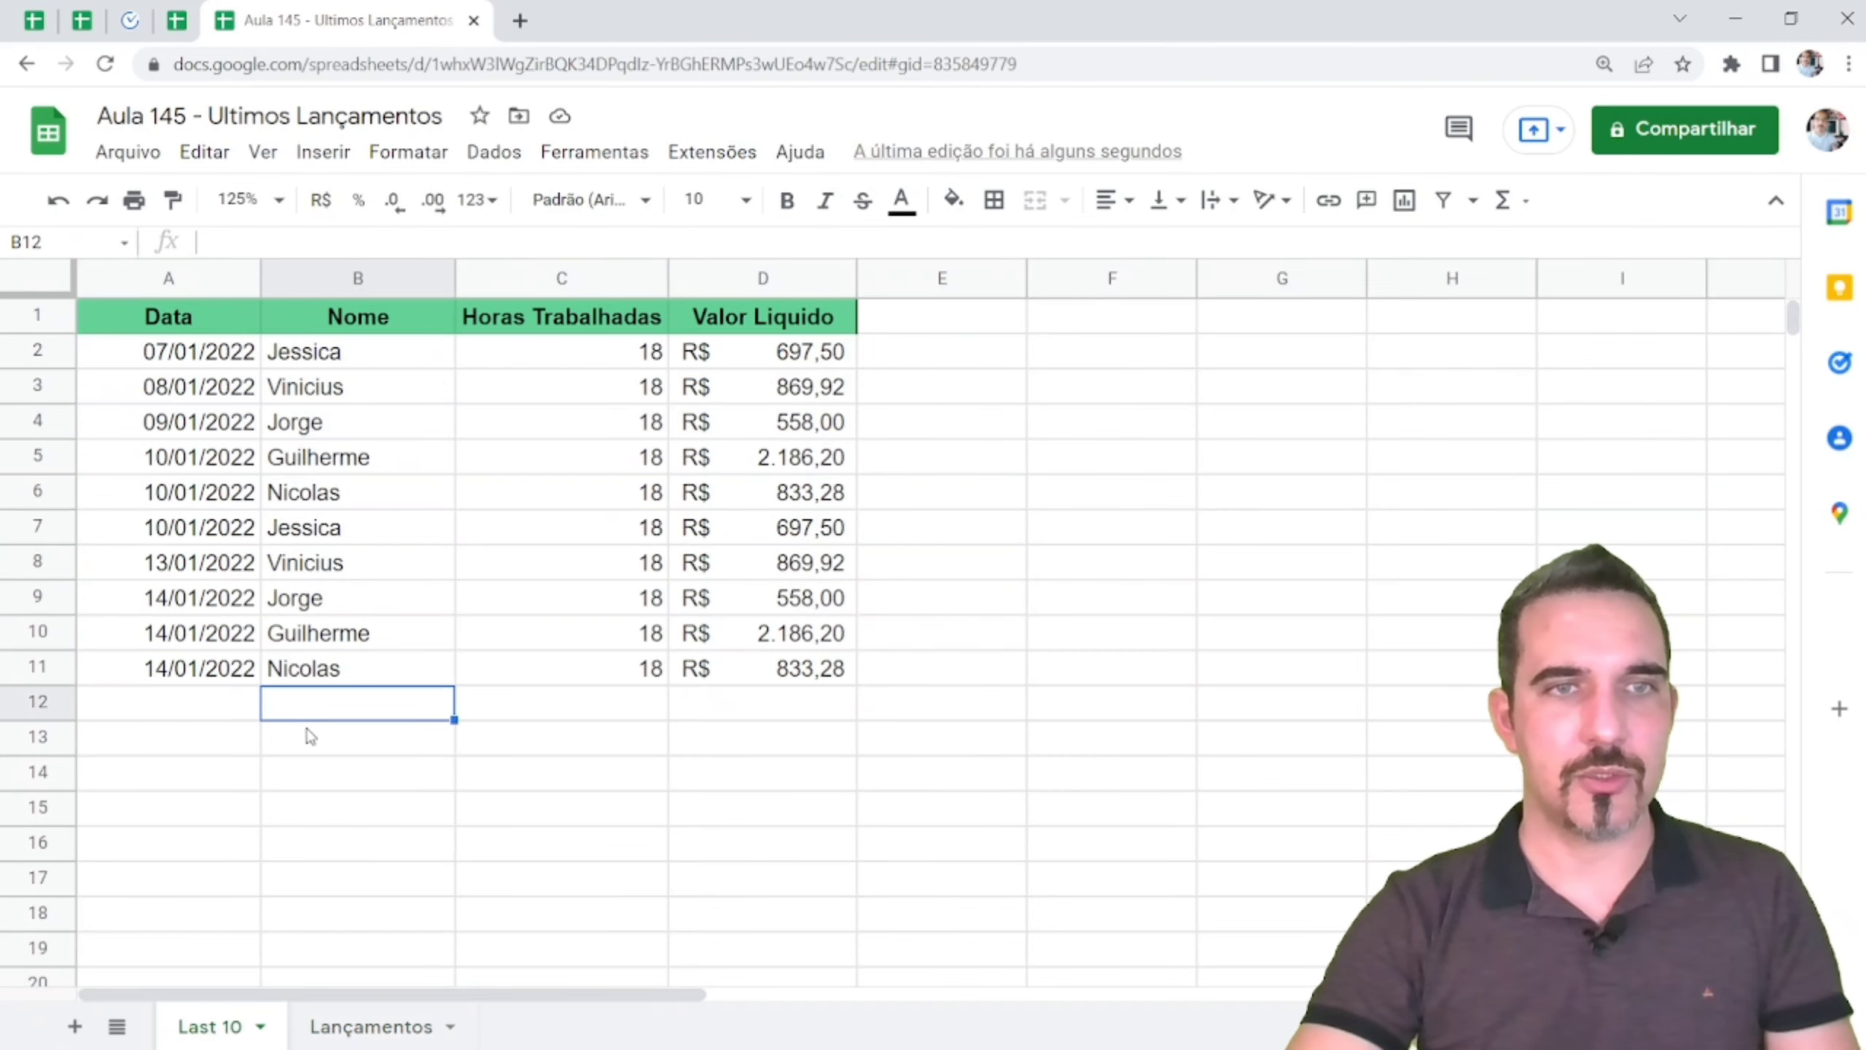
pyautogui.click(315, 744)
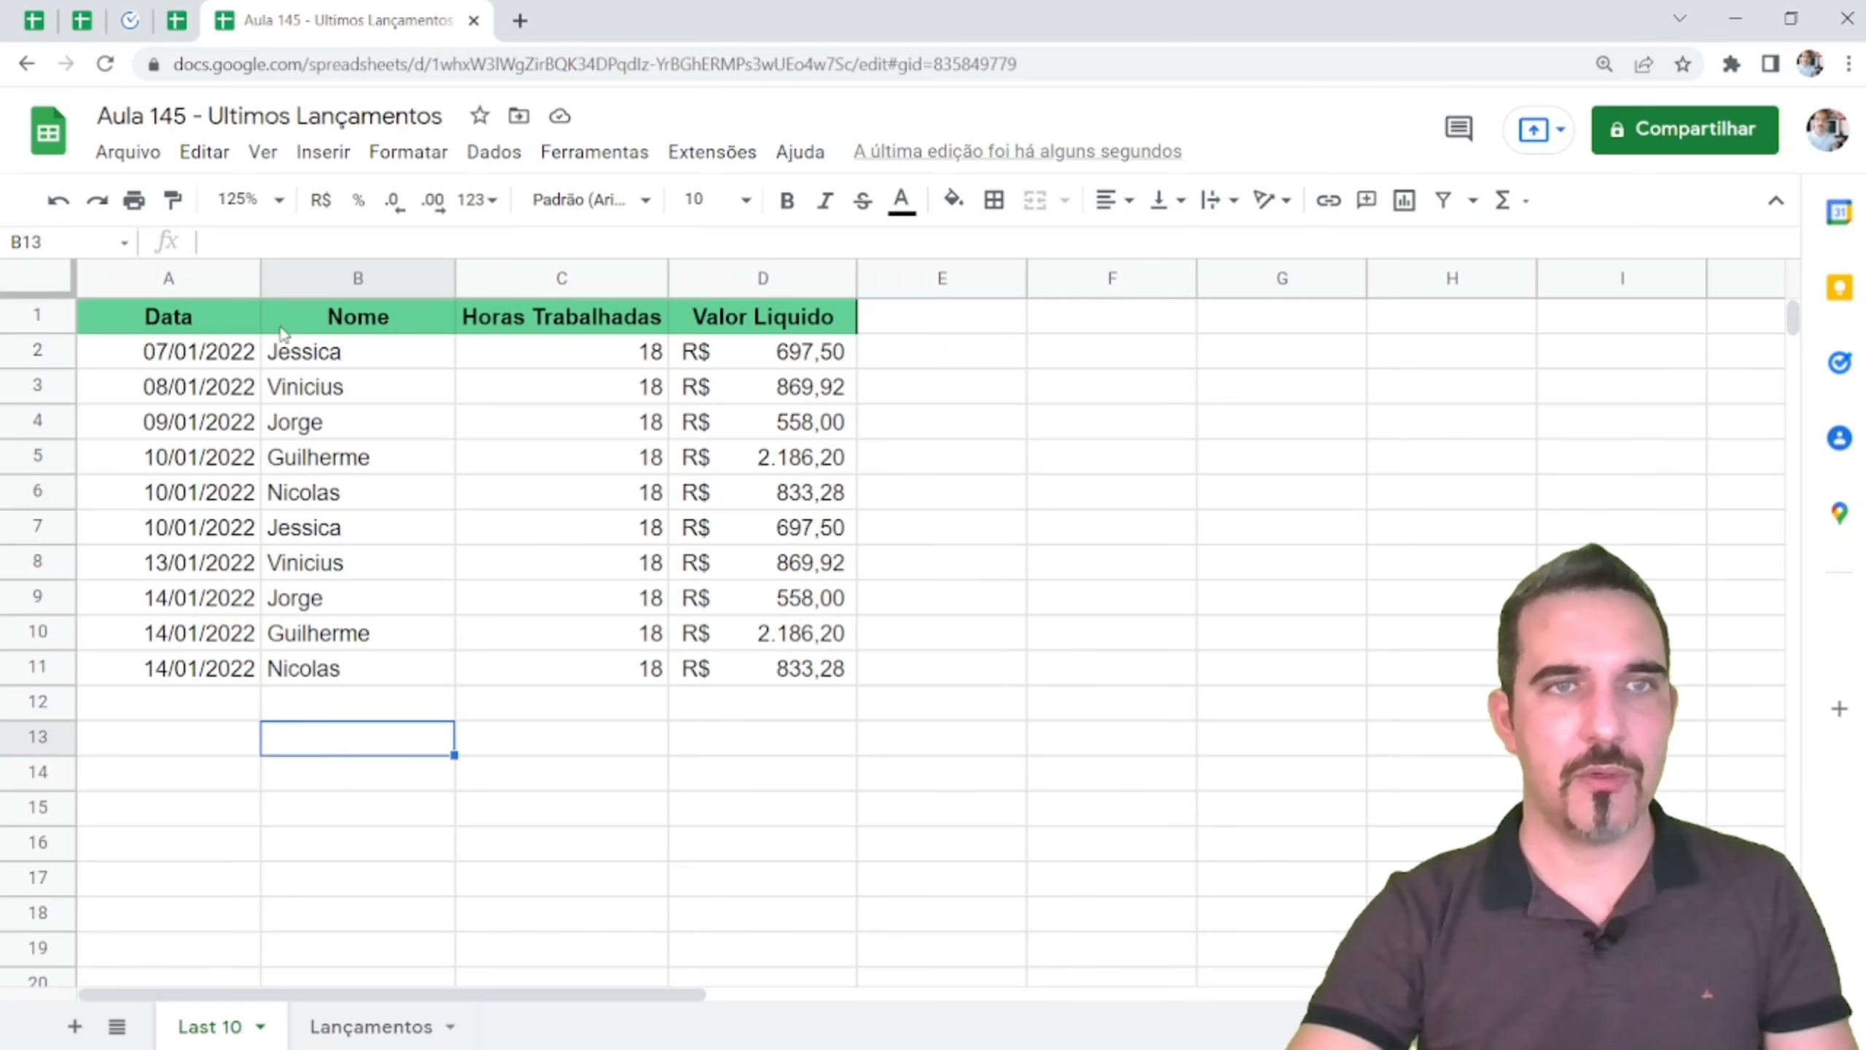
pyautogui.click(299, 353)
pyautogui.moveTo(300, 353); pyautogui.dragTo(315, 397)
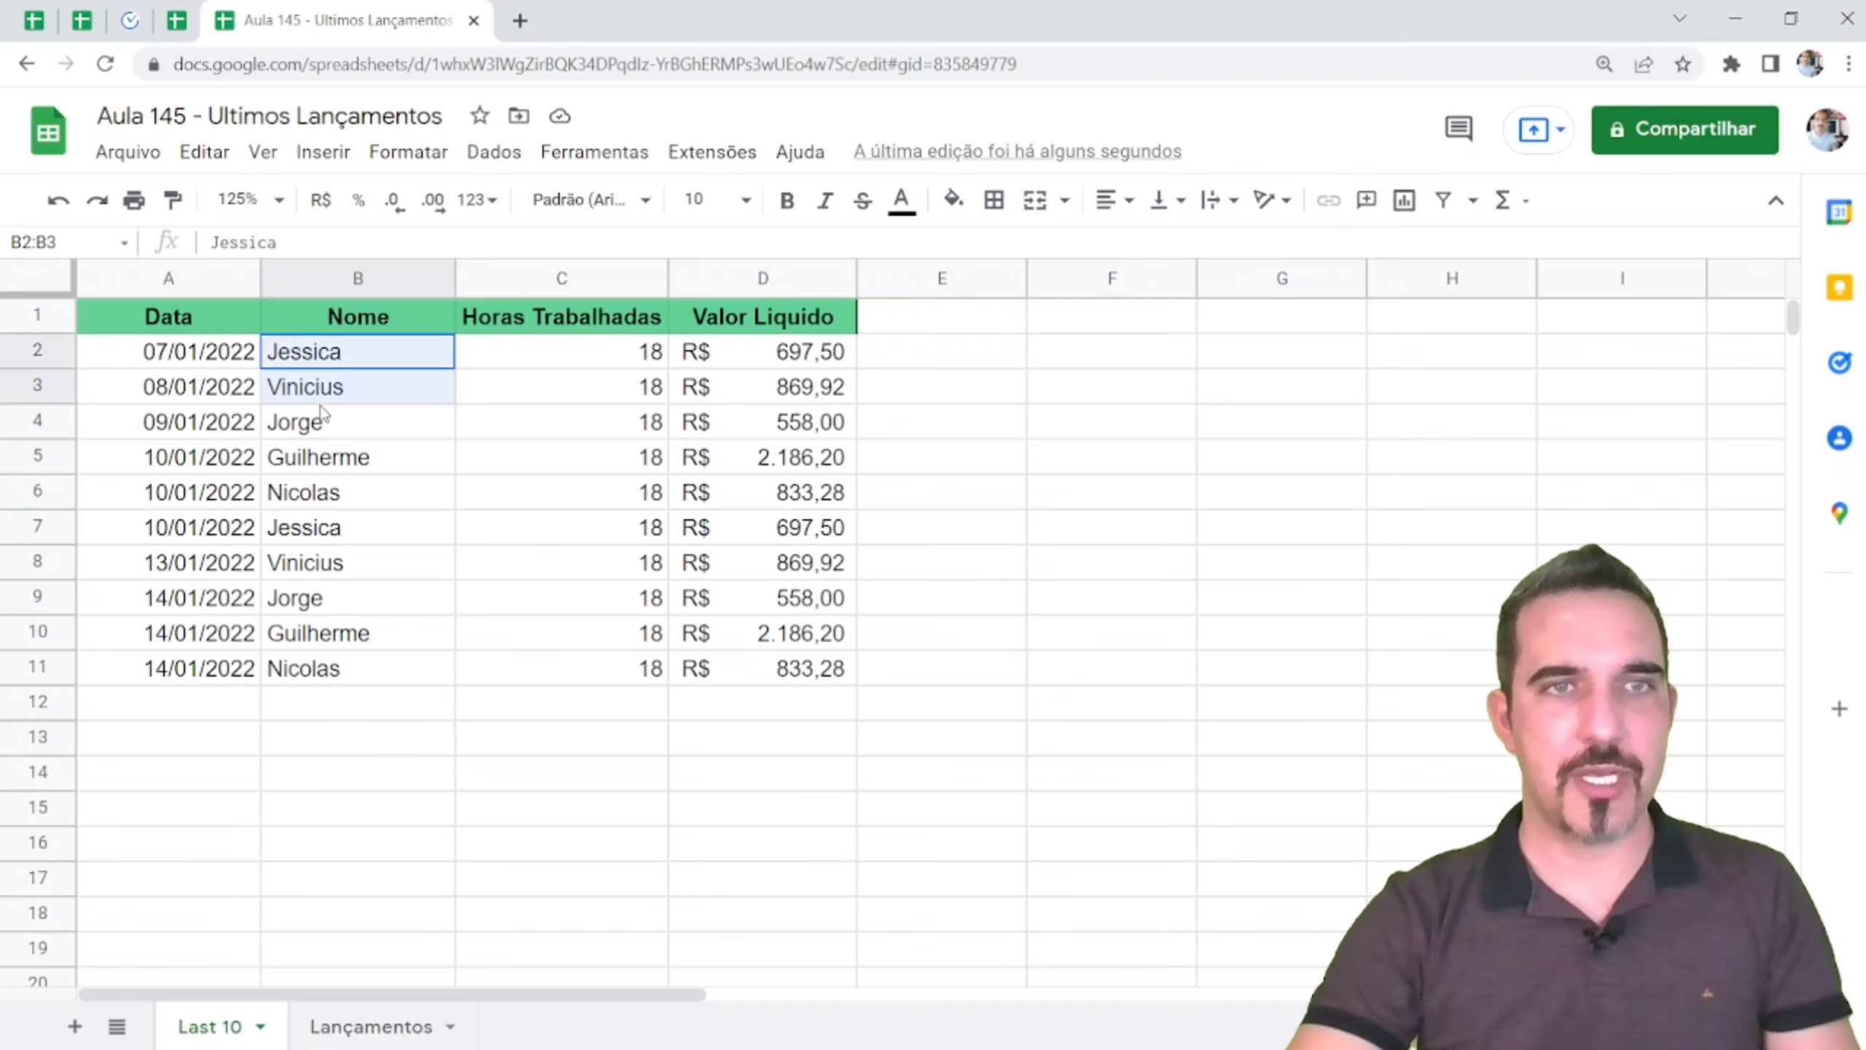
# - Insert a row above row 18 on the Lançamentos sheet and paste the two copied entries into A18:D19
pyautogui.click(371, 1026)
pyautogui.click(140, 673)
pyautogui.scroll(1, 220, 708)
pyautogui.rightClick(52, 708)
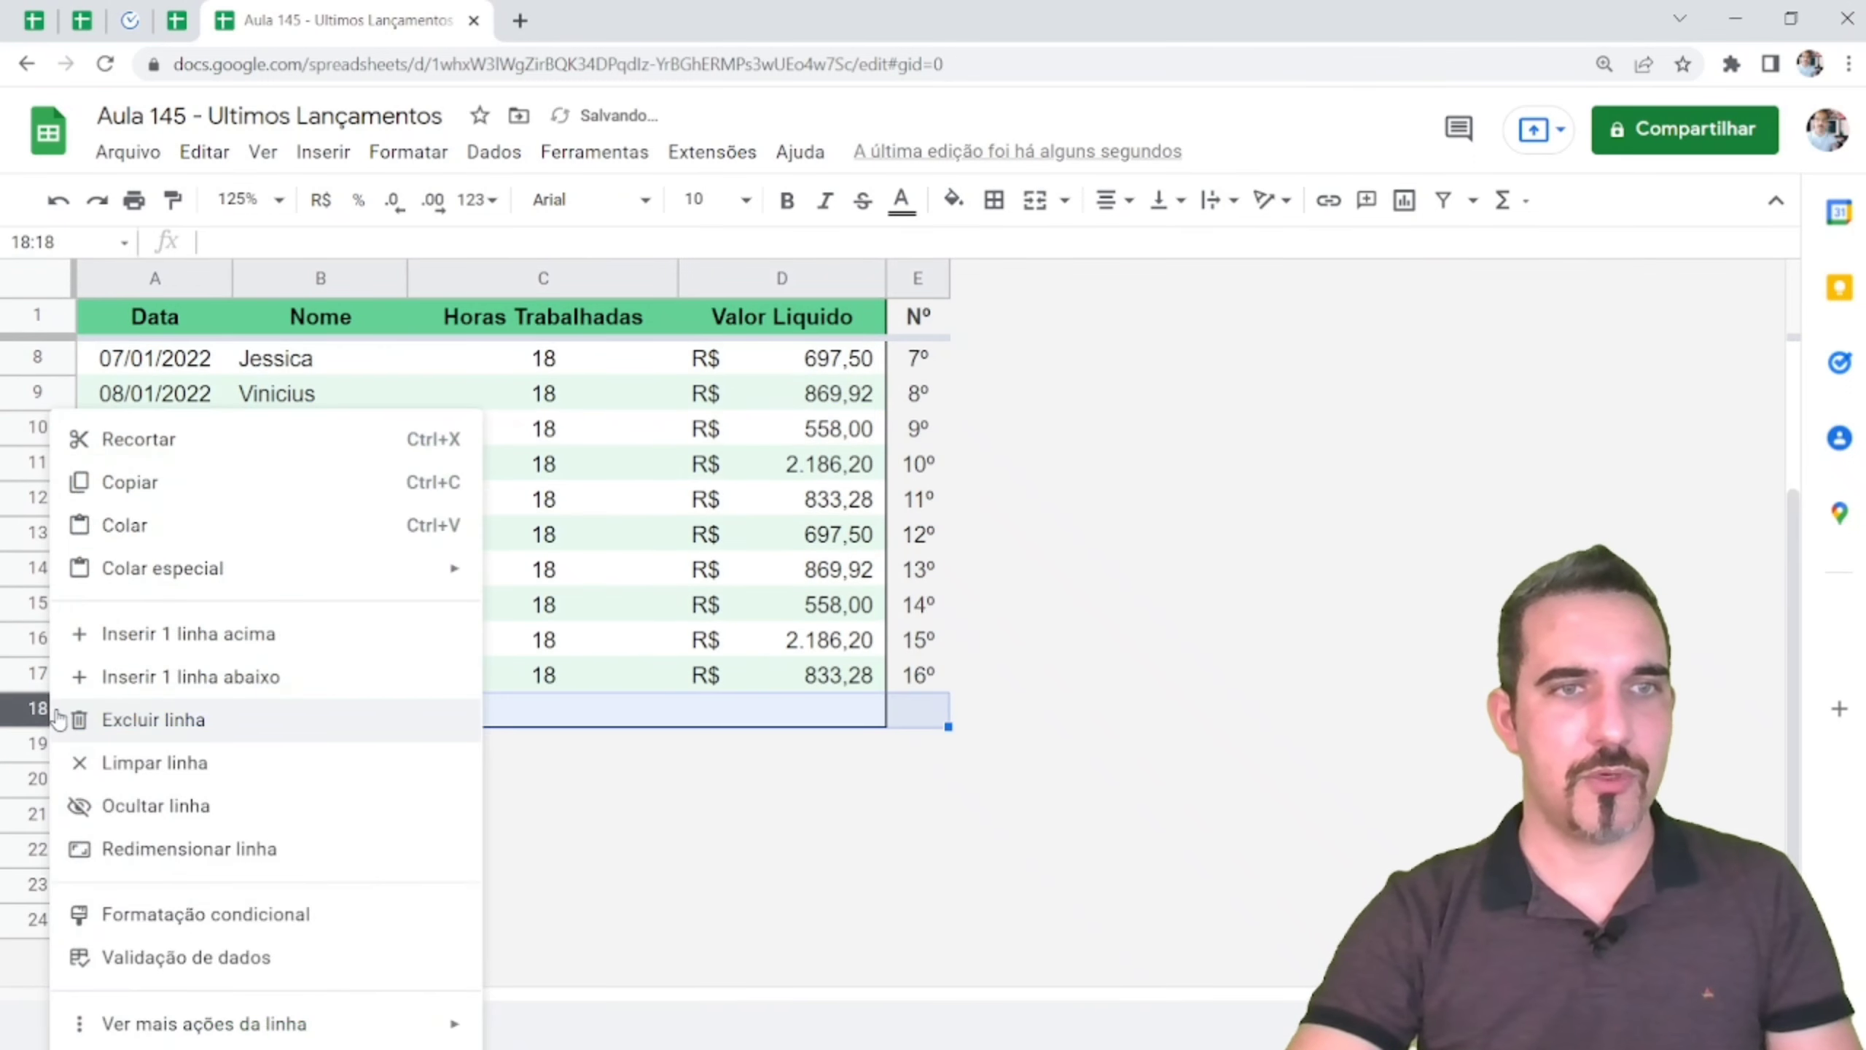
pyautogui.click(180, 635)
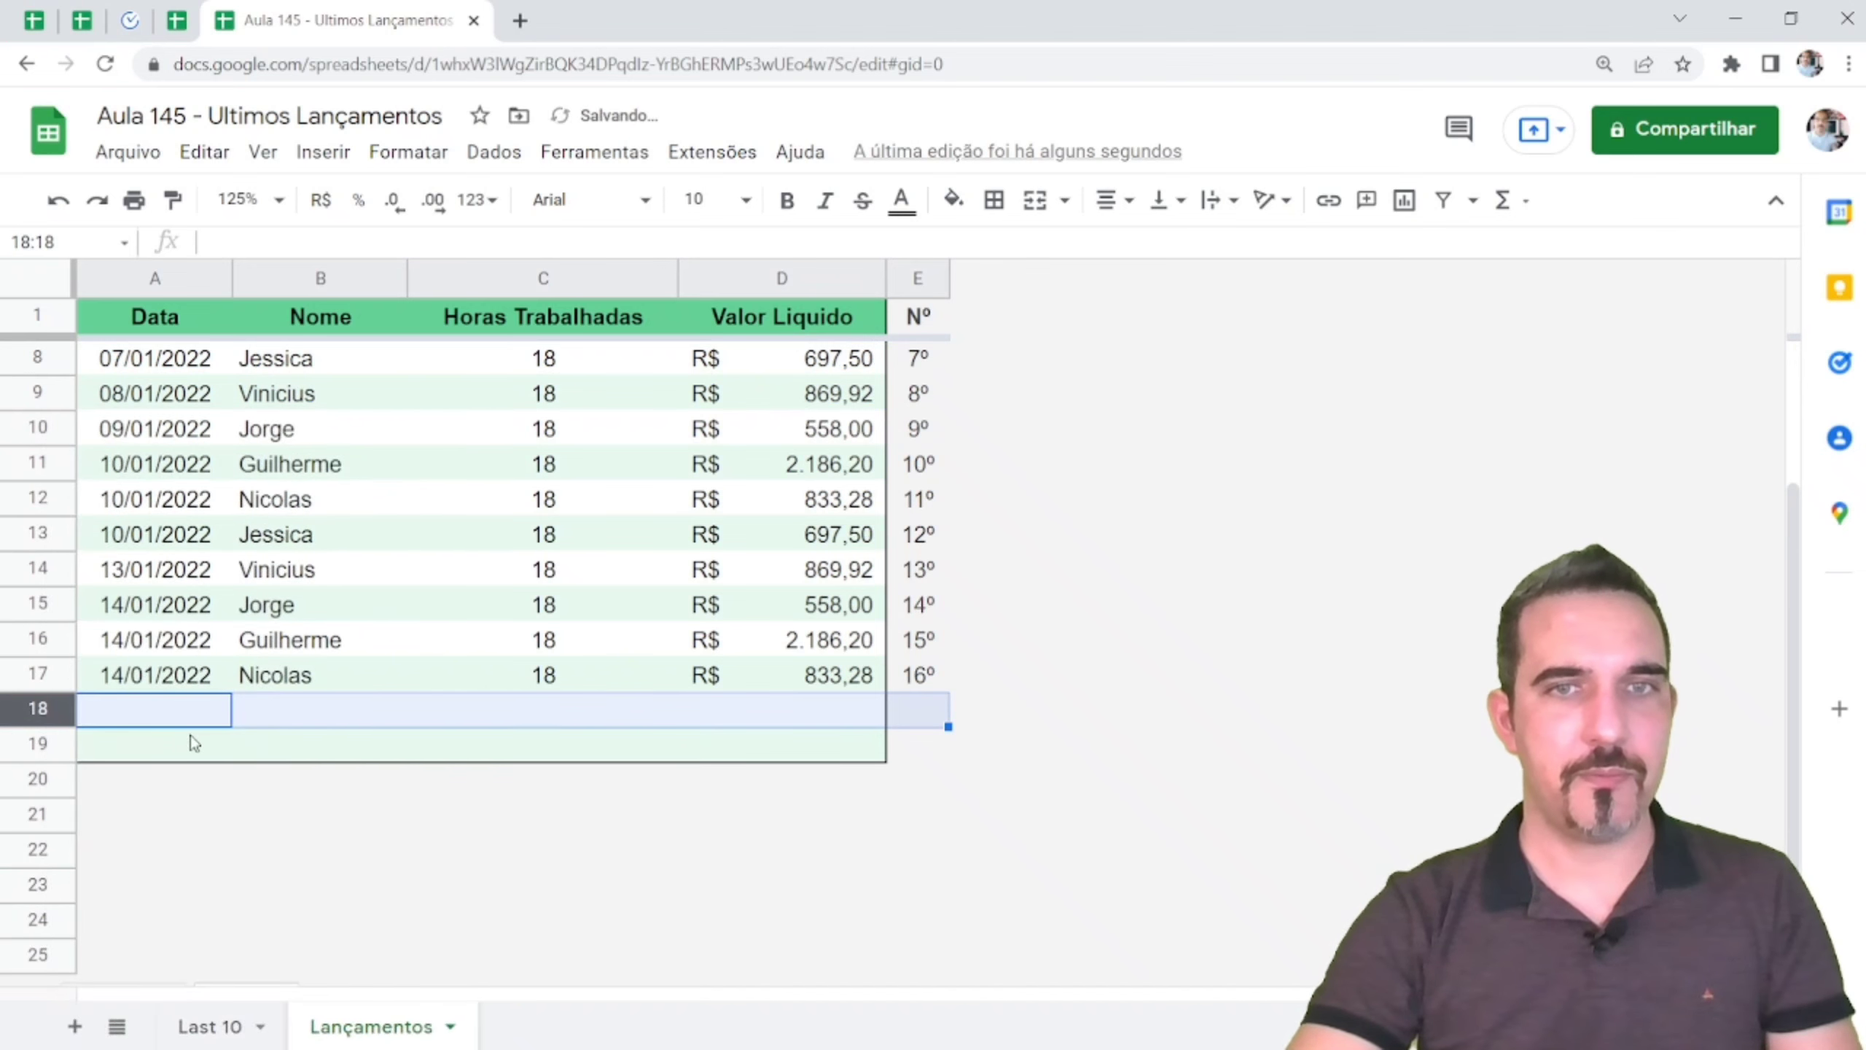
pyautogui.click(158, 711)
pyautogui.hotkey('ctrl', 'v')
pyautogui.click(519, 673)
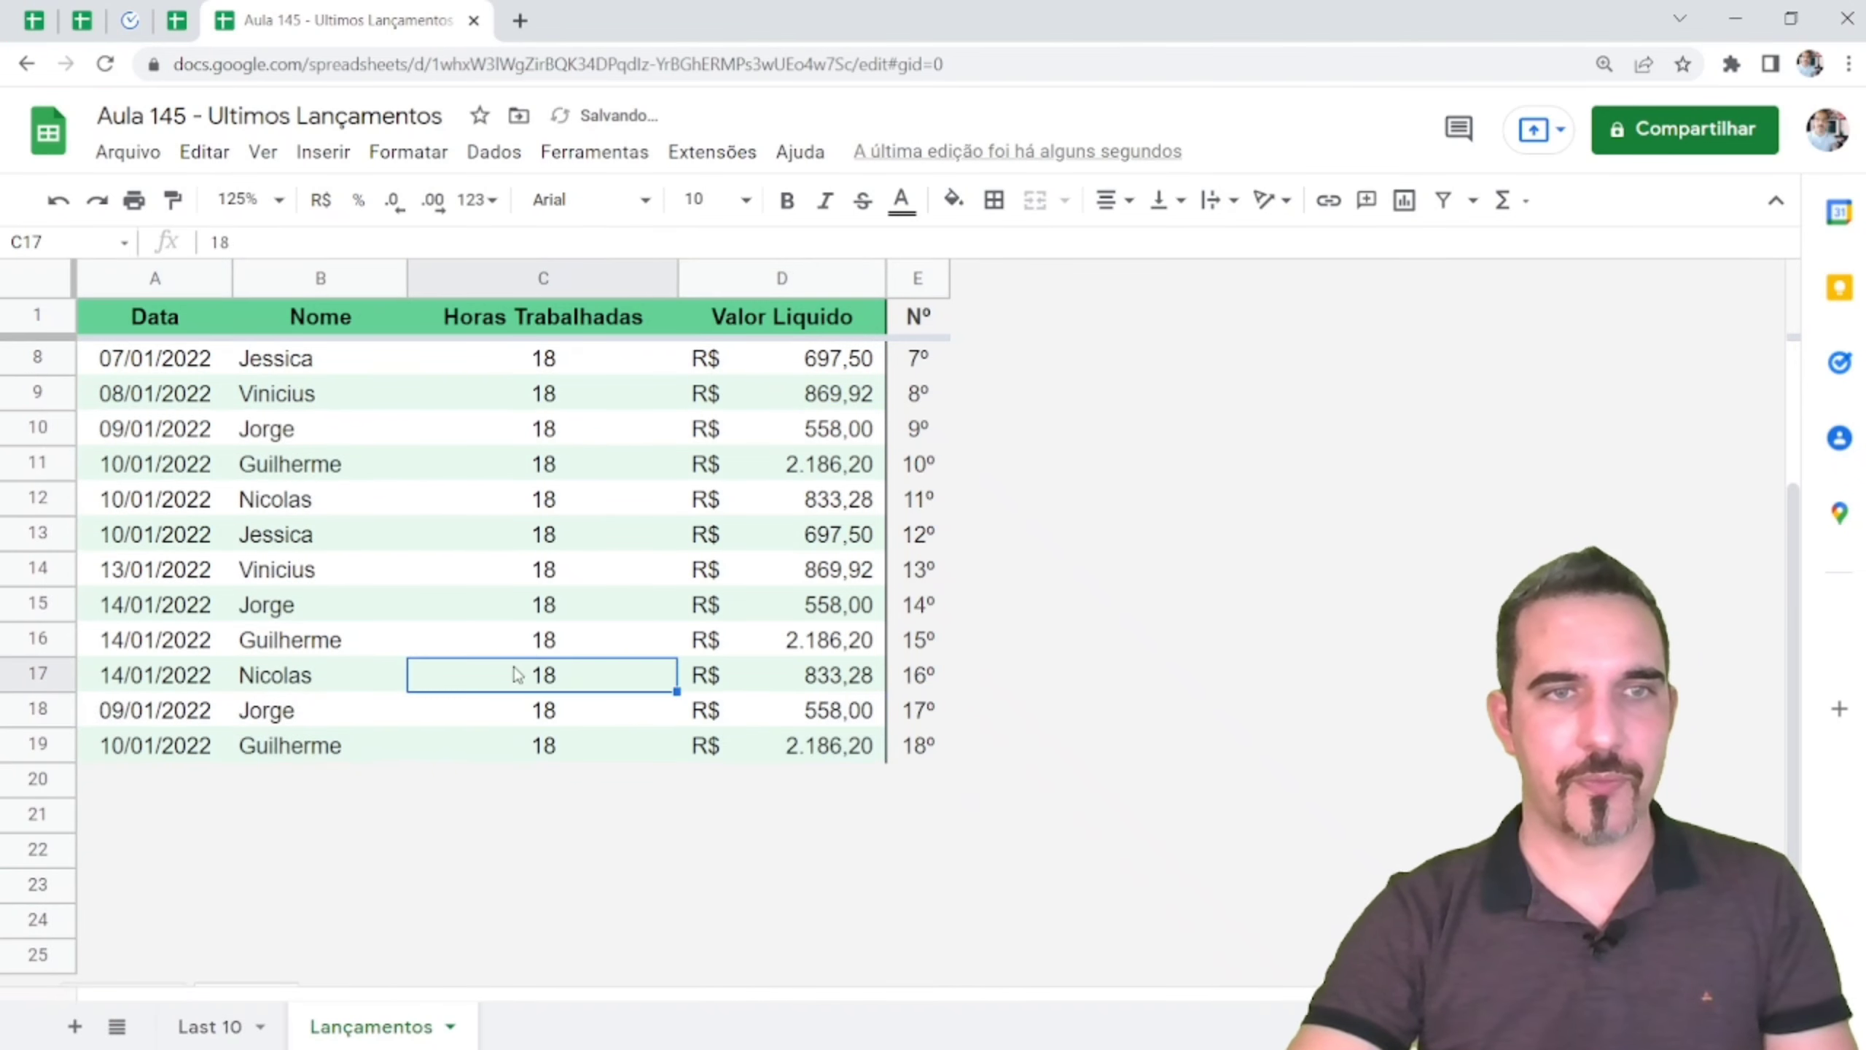
pyautogui.moveTo(323, 724); pyautogui.dragTo(316, 747)
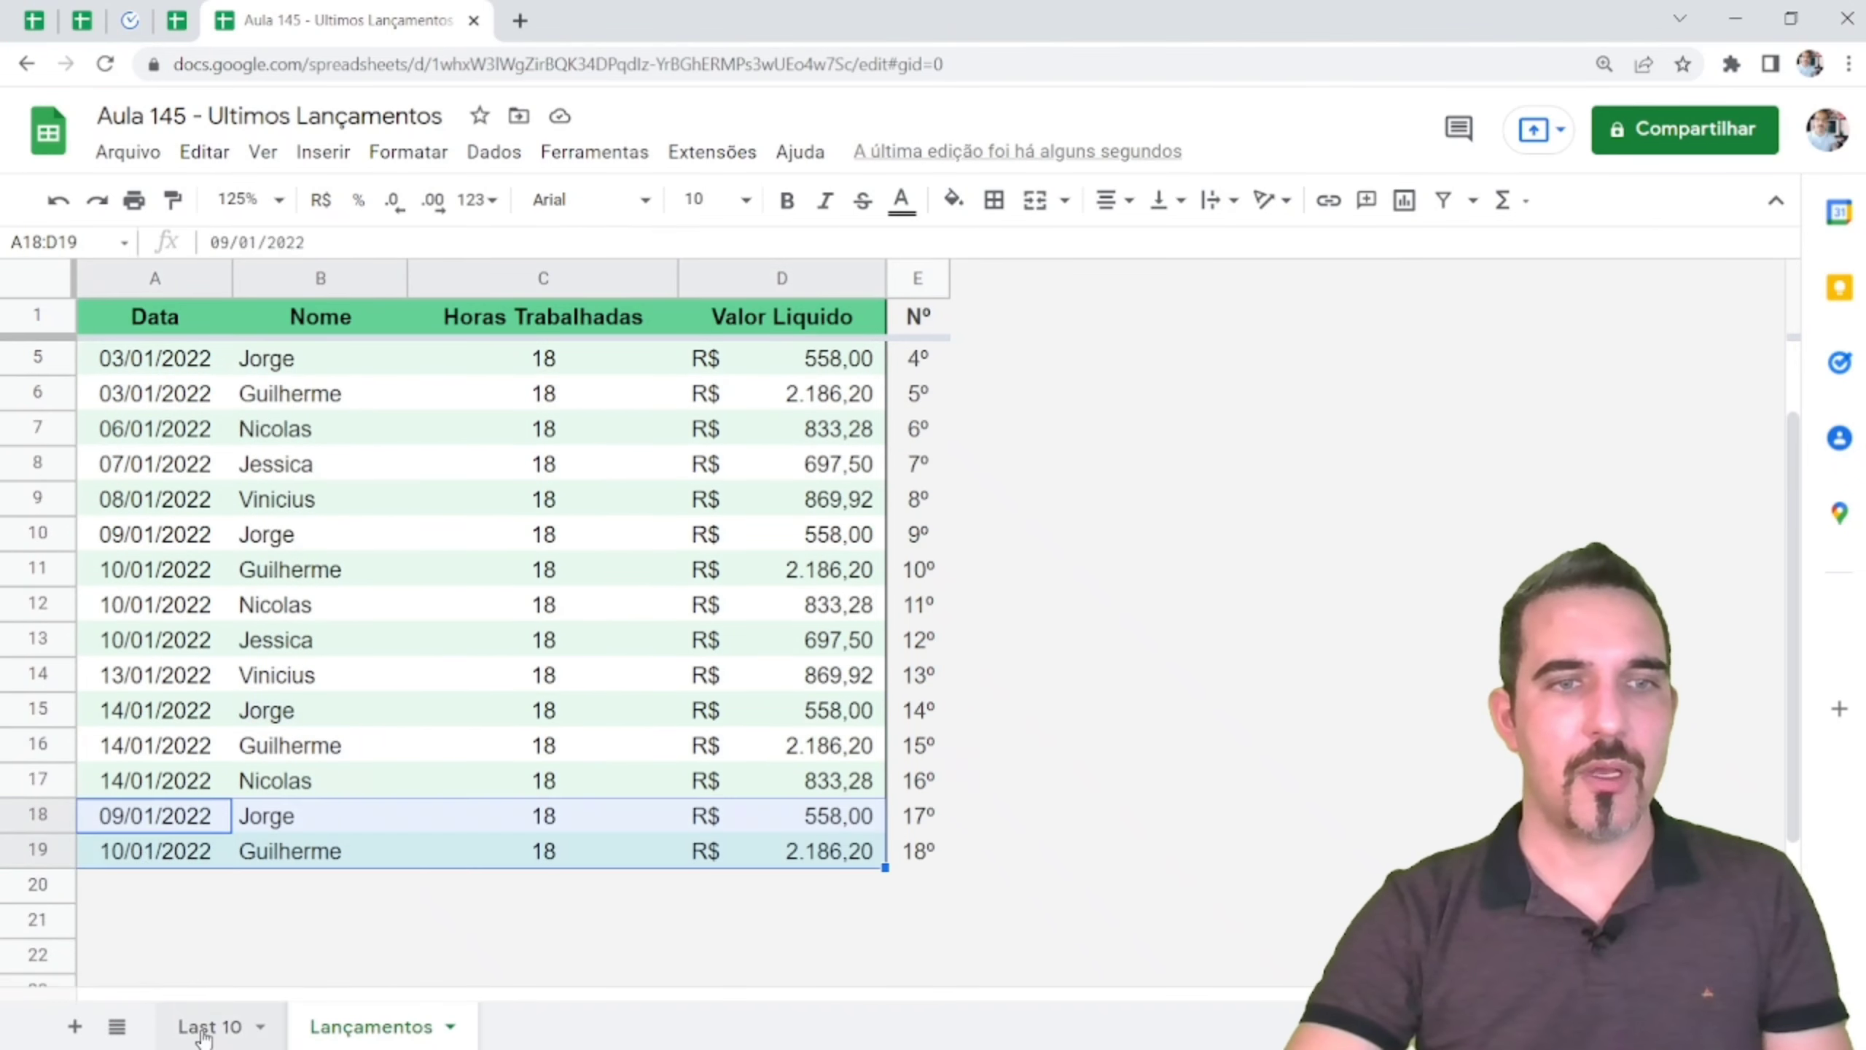
# - Examine the first and last entries of the Last 10 sheet against the two entries added to Lançamentos
pyautogui.click(209, 1027)
pyautogui.moveTo(378, 601); pyautogui.dragTo(325, 666)
pyautogui.moveTo(346, 366); pyautogui.dragTo(354, 383)
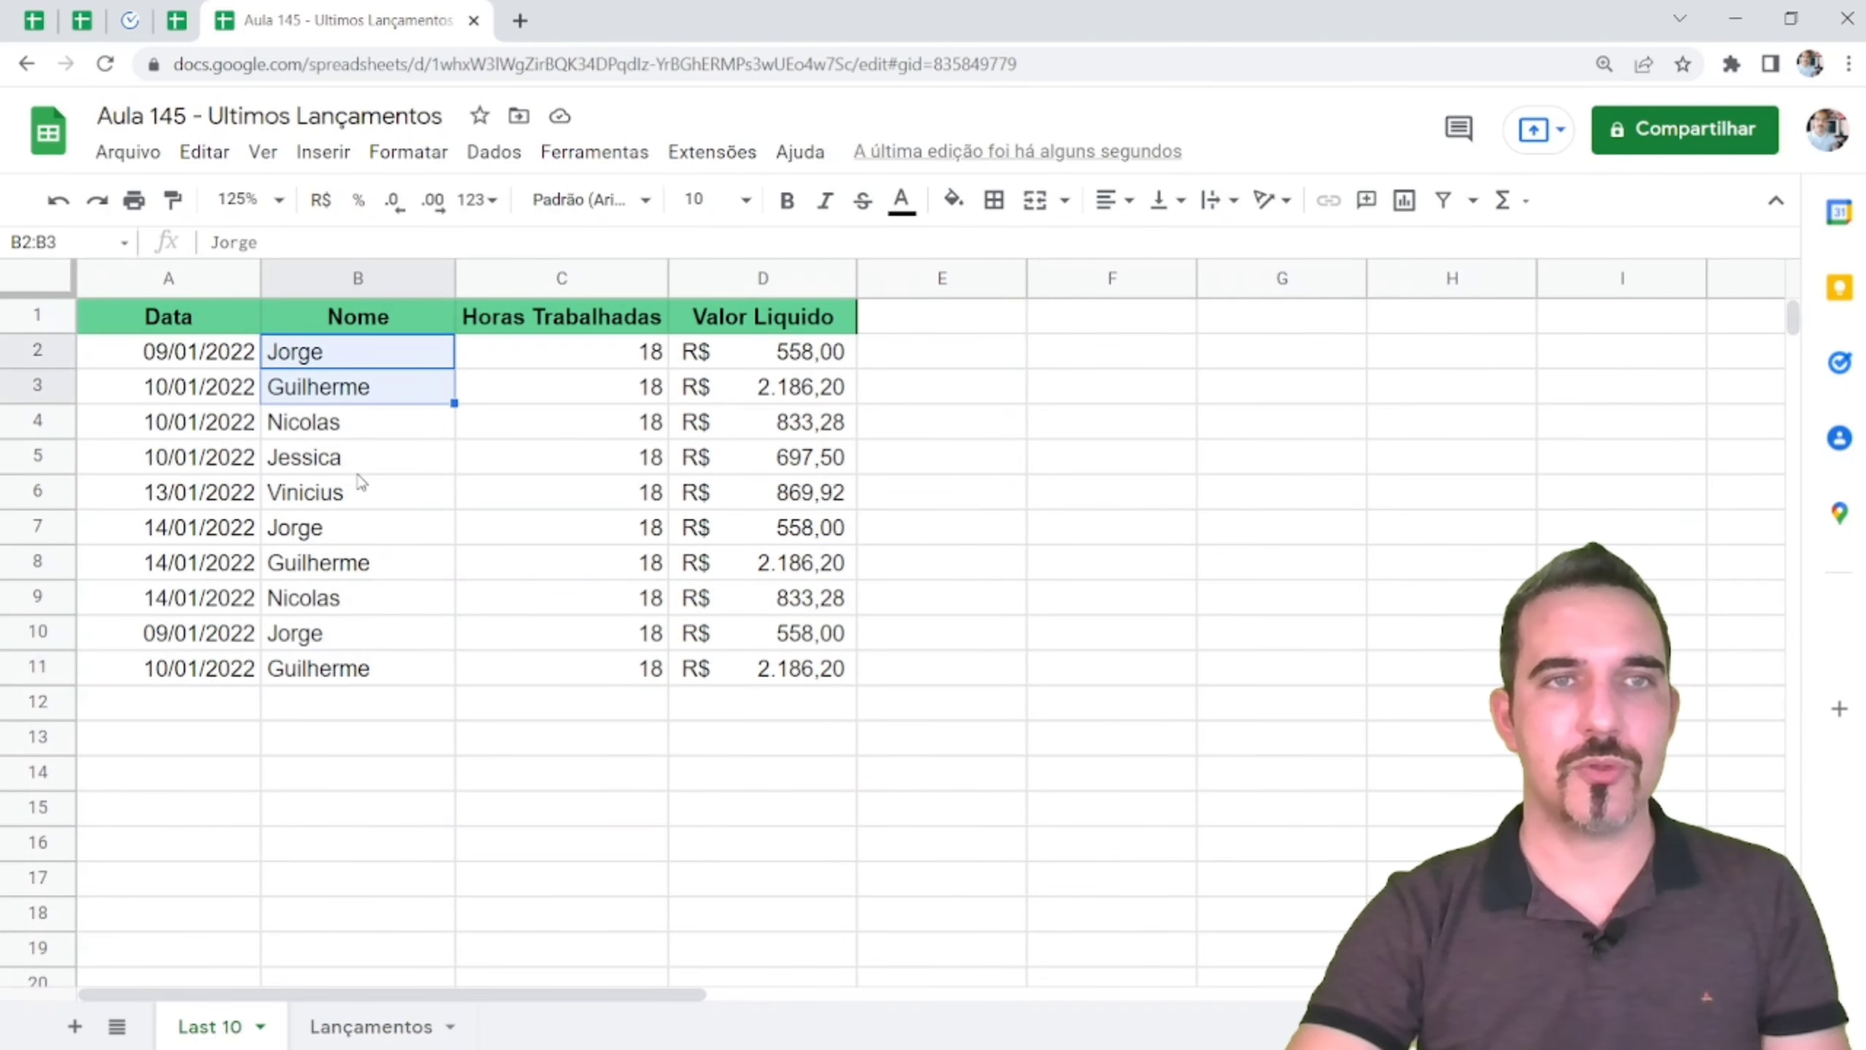
pyautogui.click(344, 365)
pyautogui.moveTo(346, 368); pyautogui.dragTo(360, 669)
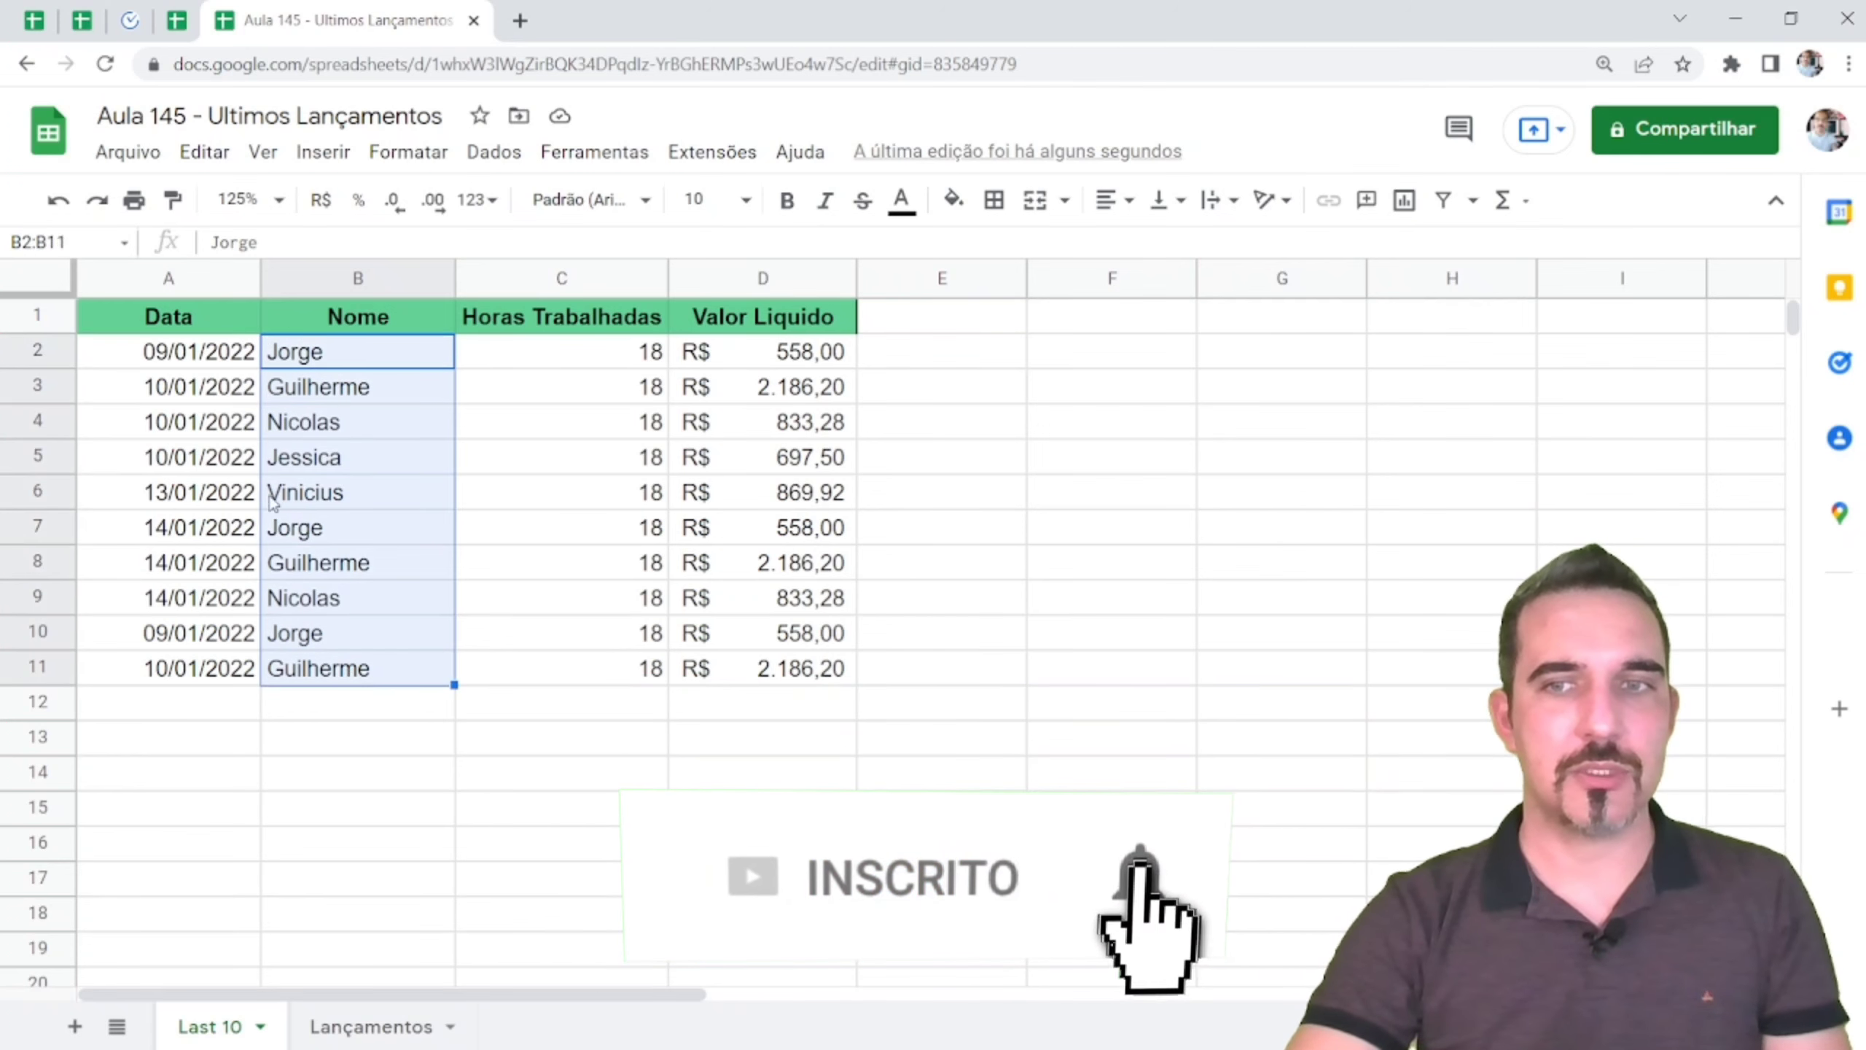
# - Count the names listed on the Last 10 sheet by entering =CONT.VALORES(B2:B11) in cell A13
pyautogui.click(217, 744)
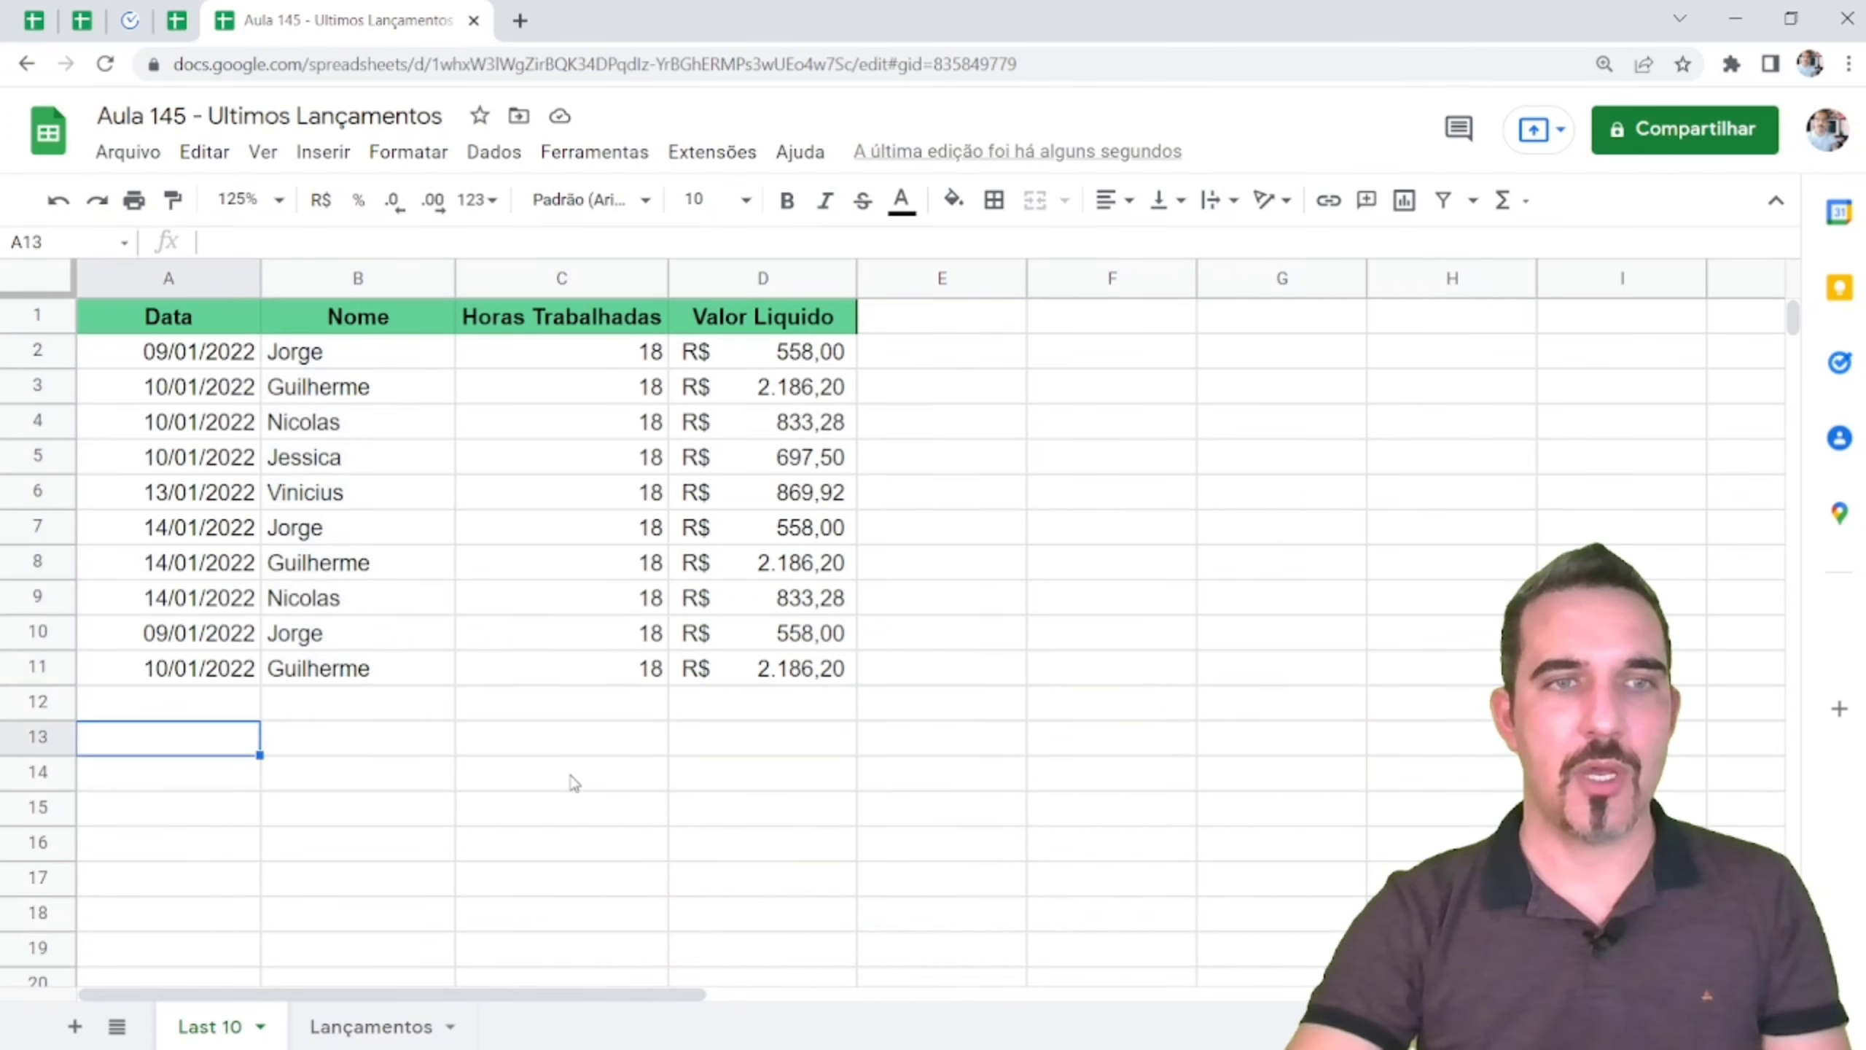
pyautogui.write('=cont')
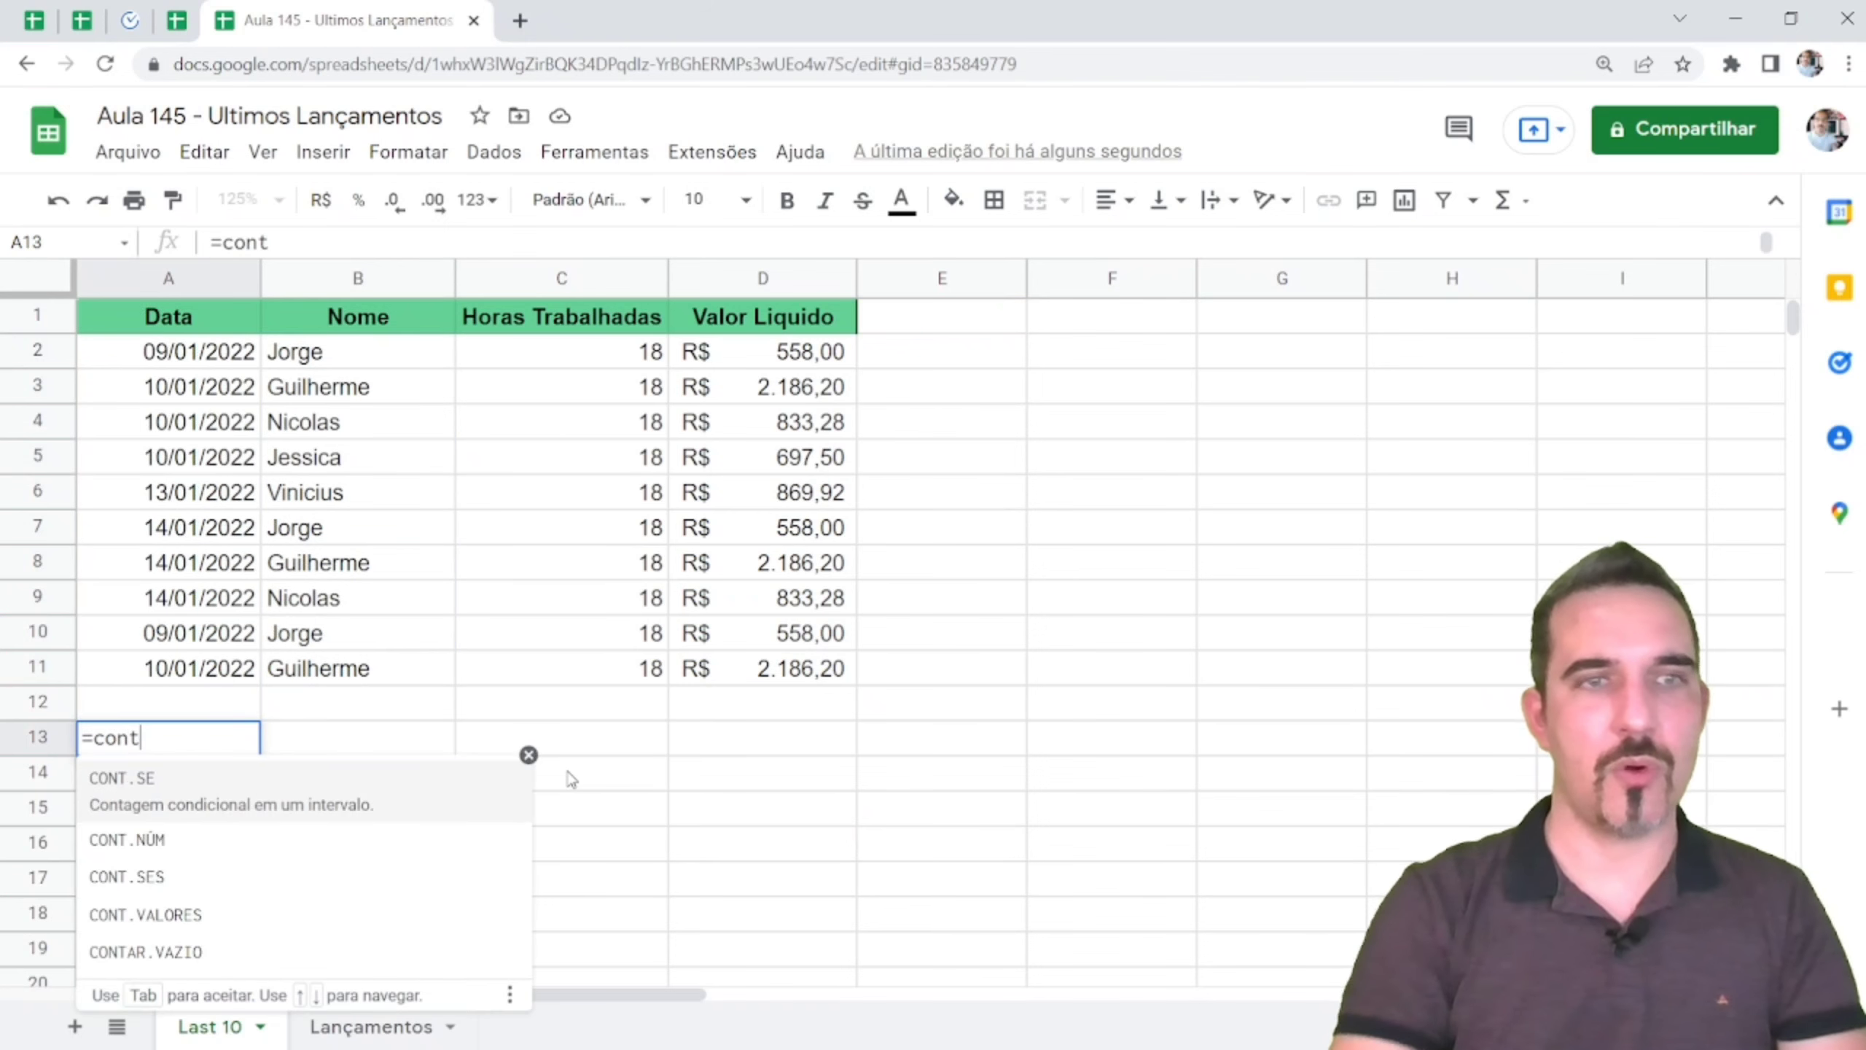
pyautogui.press('Down')
pyautogui.press('Down')
pyautogui.press('Down')
pyautogui.press('Tab')
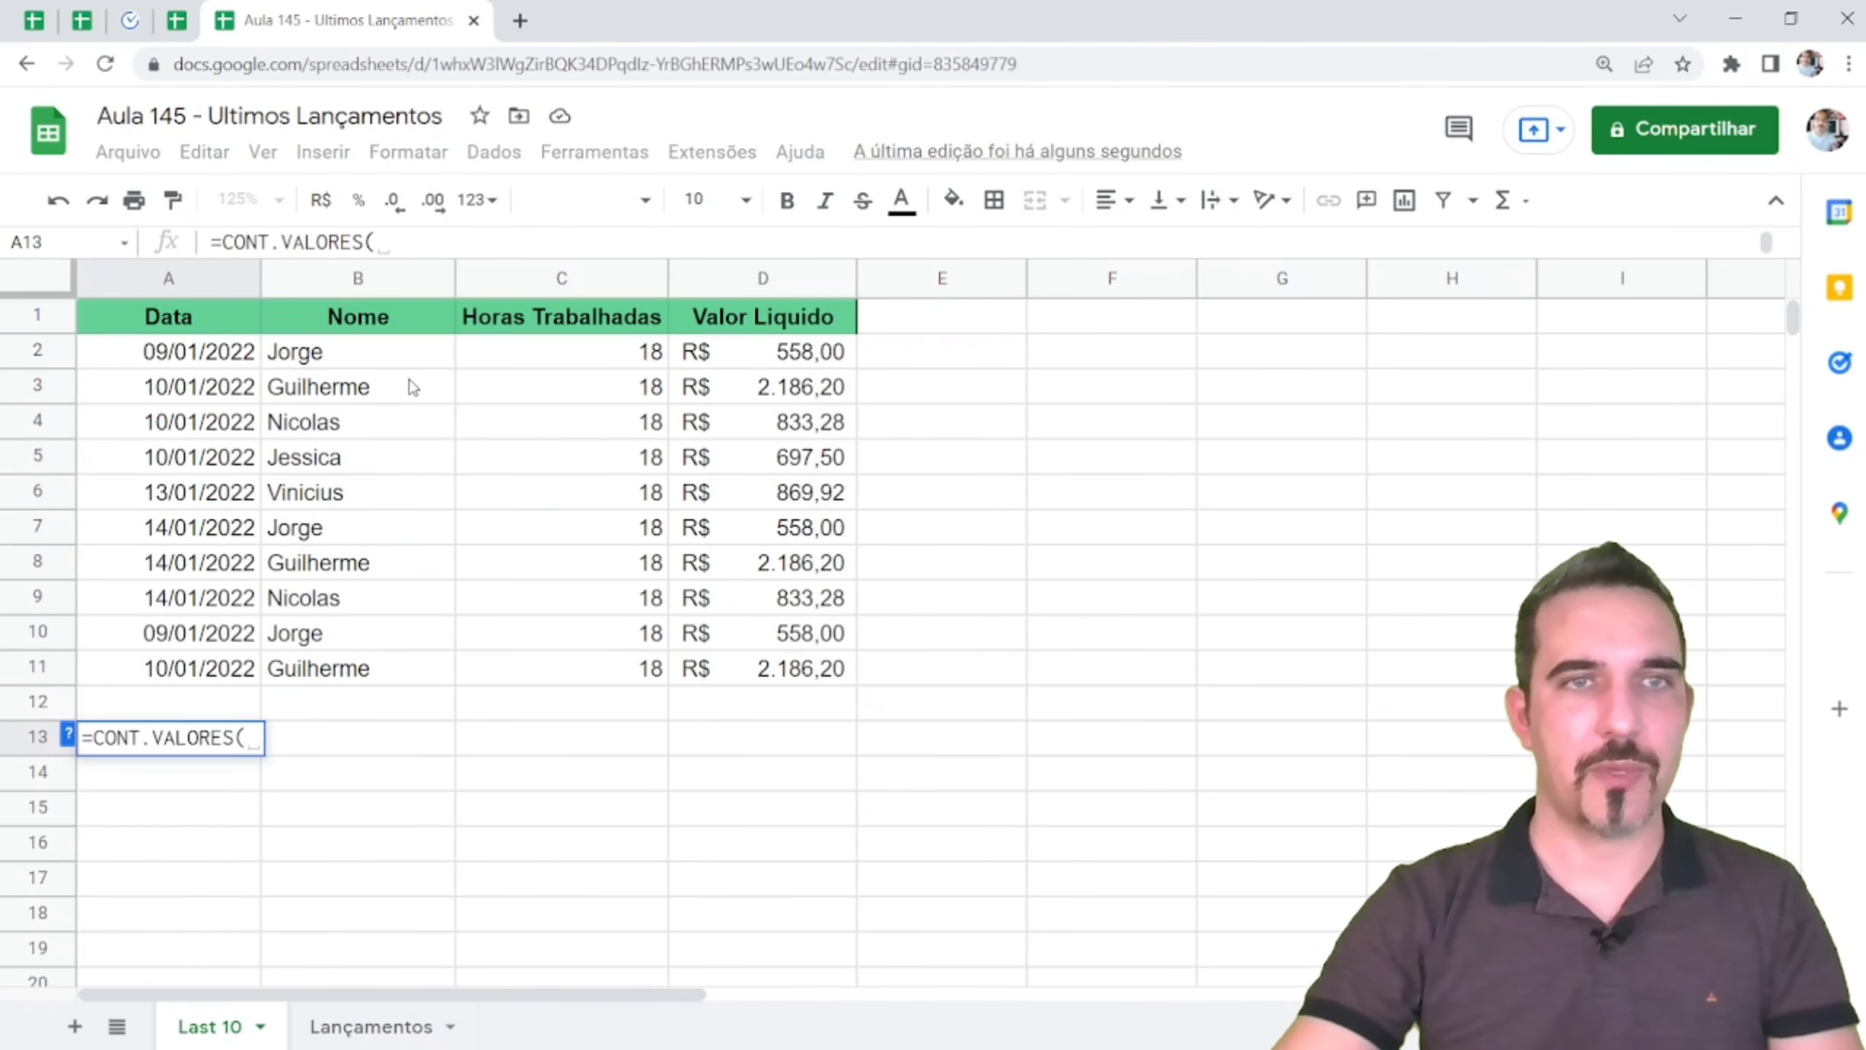
pyautogui.moveTo(396, 363); pyautogui.dragTo(361, 660)
pyautogui.press('Return')
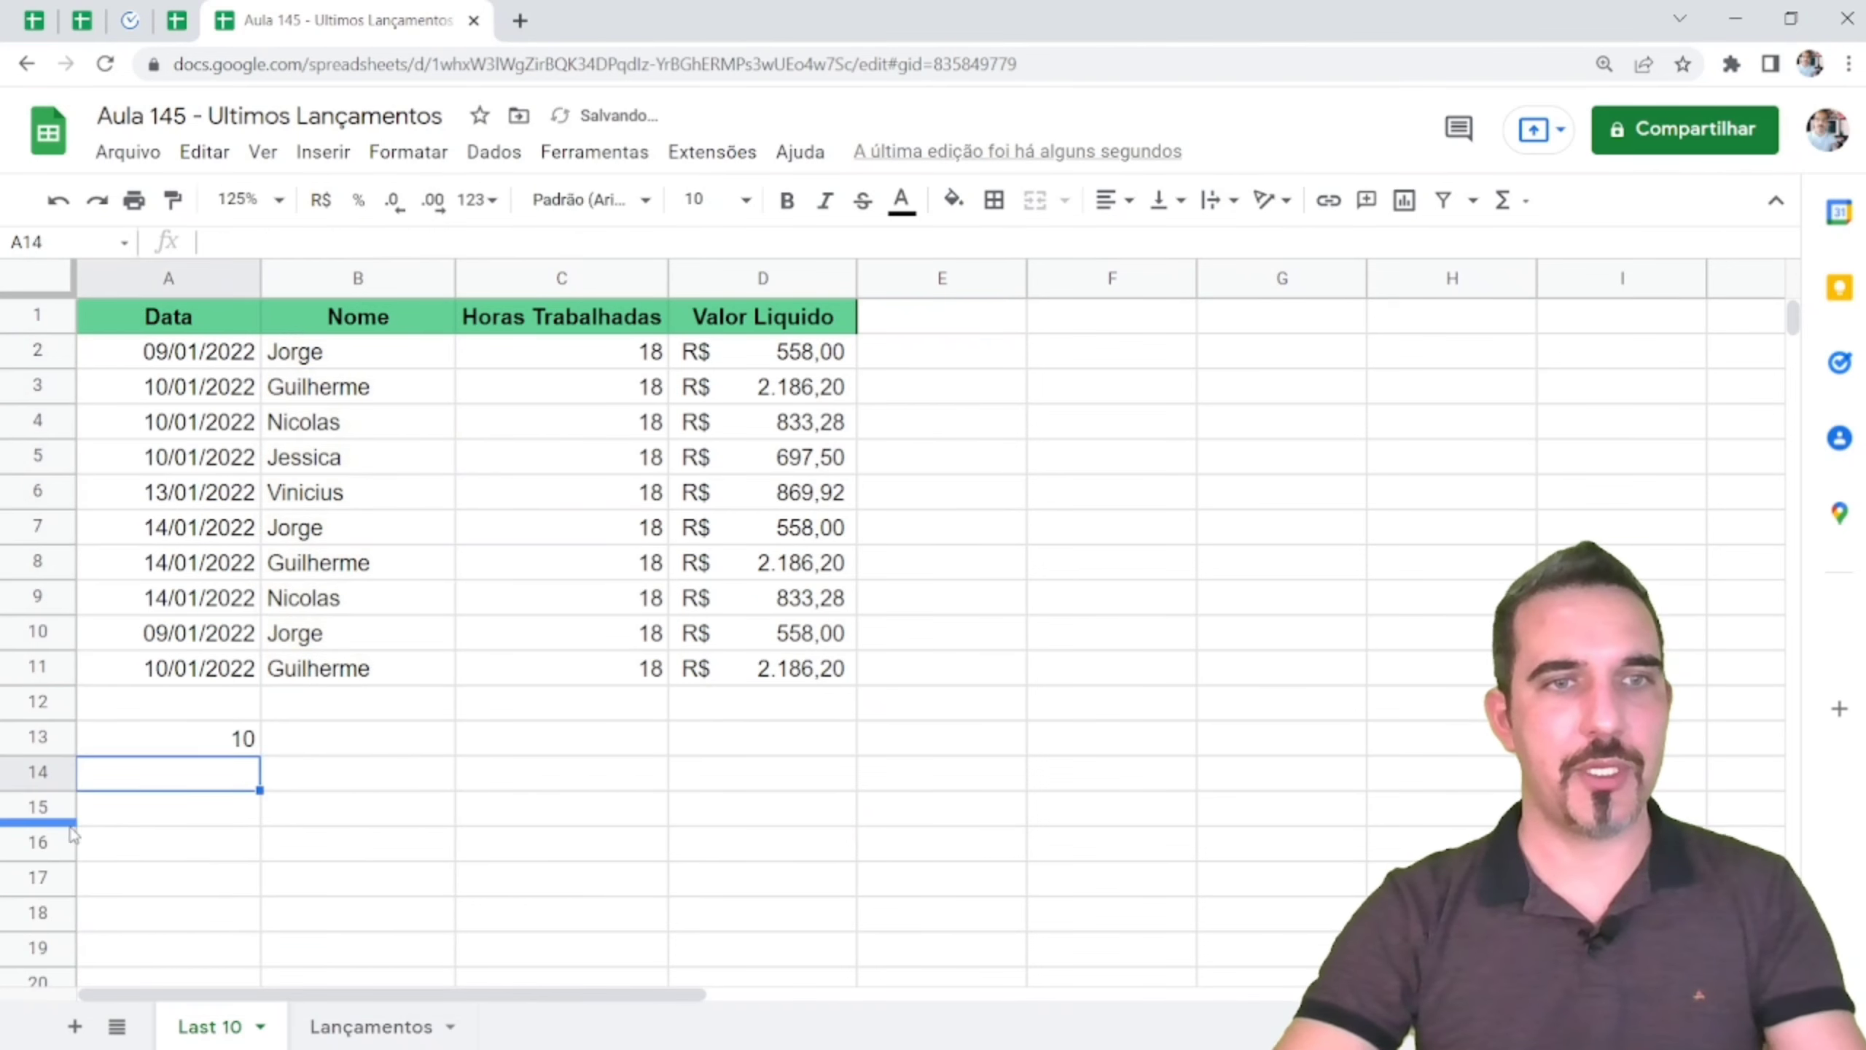
pyautogui.click(208, 746)
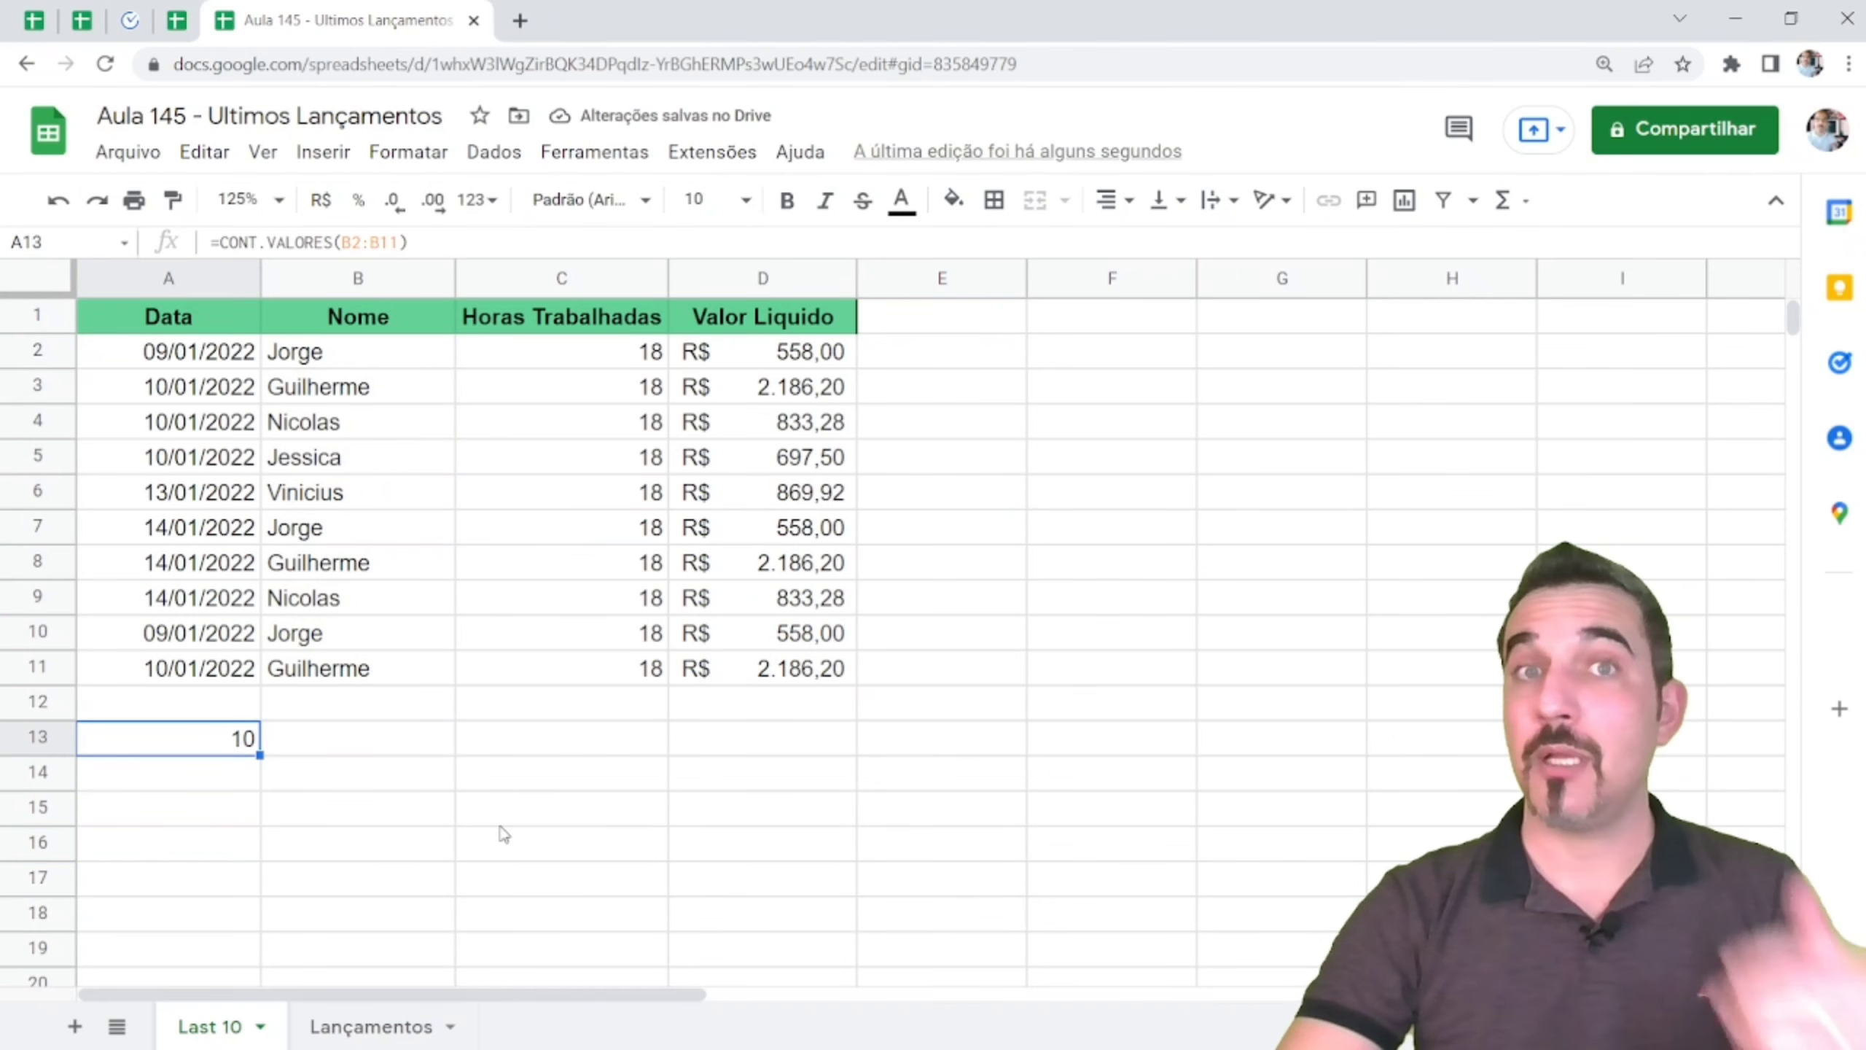